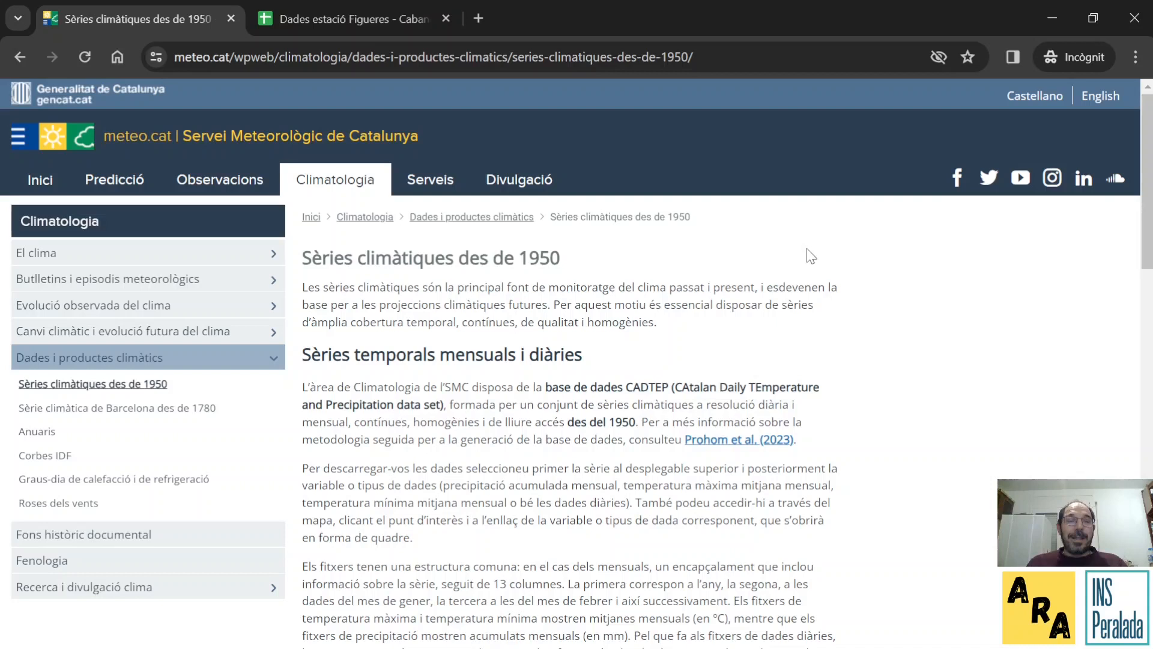
Step: Select Figueres/Cabanes as the climate series in the download form
{"action": "scroll", "coordinate": [808, 254], "scroll_direction": "down", "scroll_amount": 10}
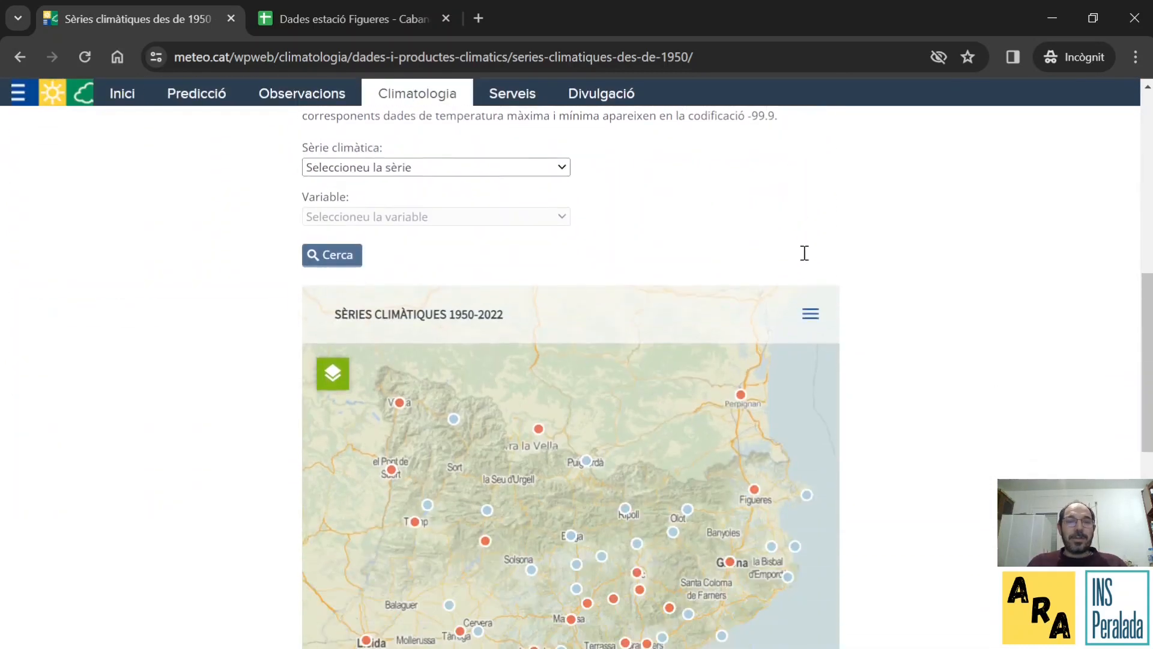
{"action": "scroll", "coordinate": [805, 253], "scroll_direction": "down", "scroll_amount": 6}
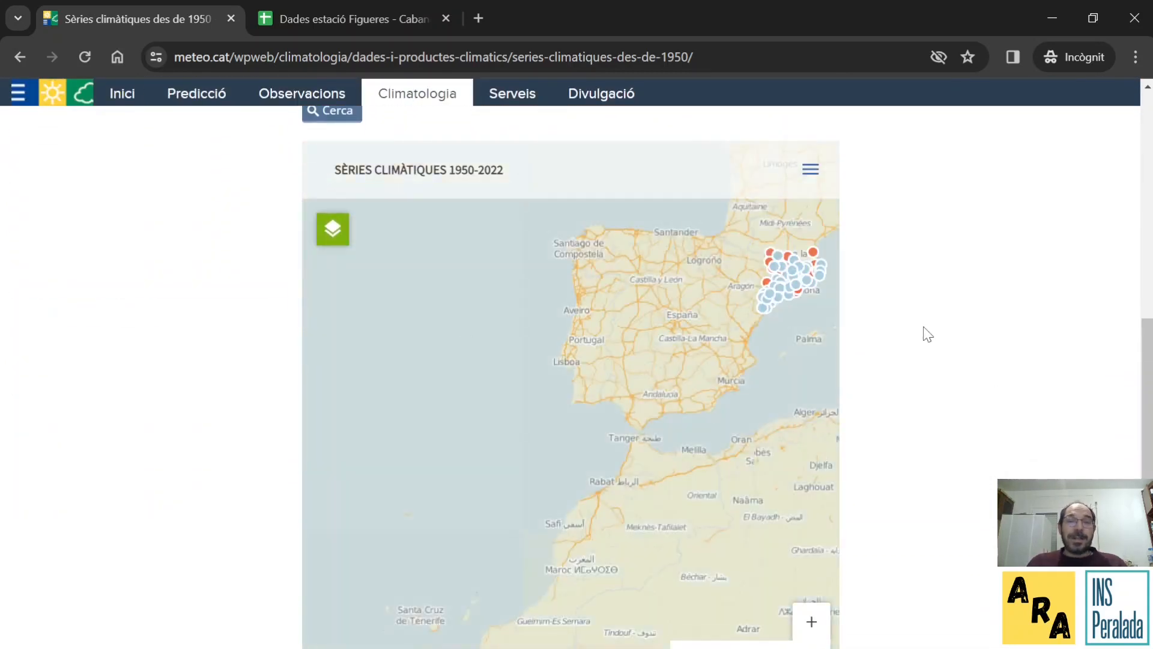
{"action": "scroll", "coordinate": [919, 333], "scroll_direction": "up", "scroll_amount": 5}
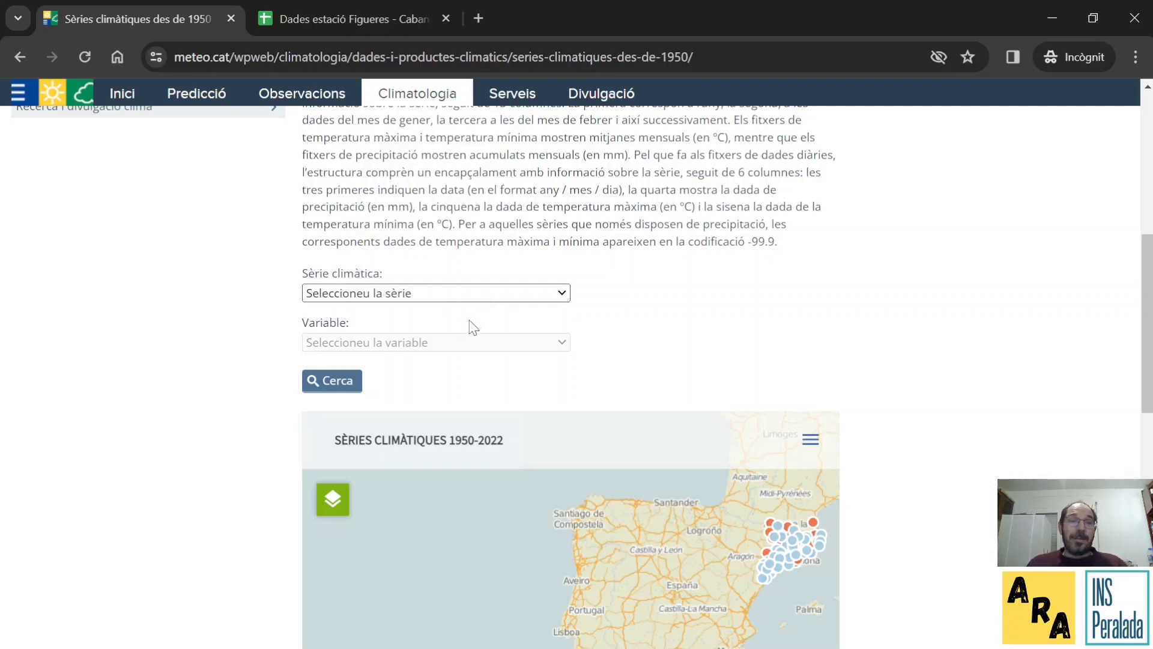
{"action": "left_click", "coordinate": [450, 392]}
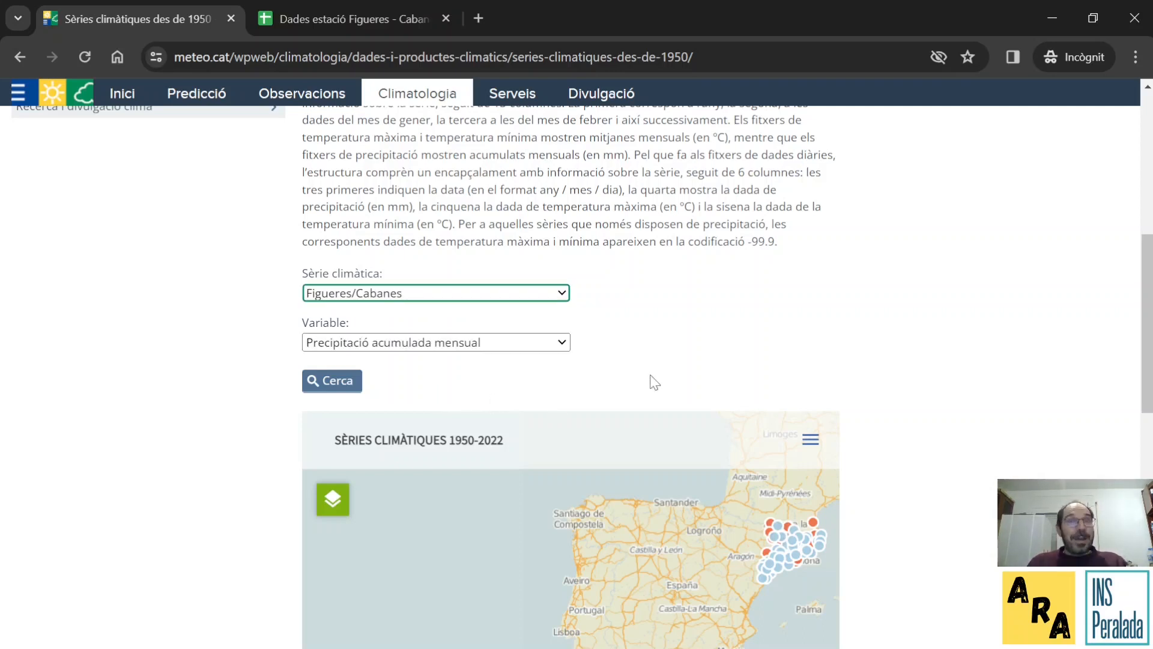
Step: Download the Temperatura màxima mitjana mensual data file for the Figueres/Cabanes series
{"action": "left_click", "coordinate": [569, 346]}
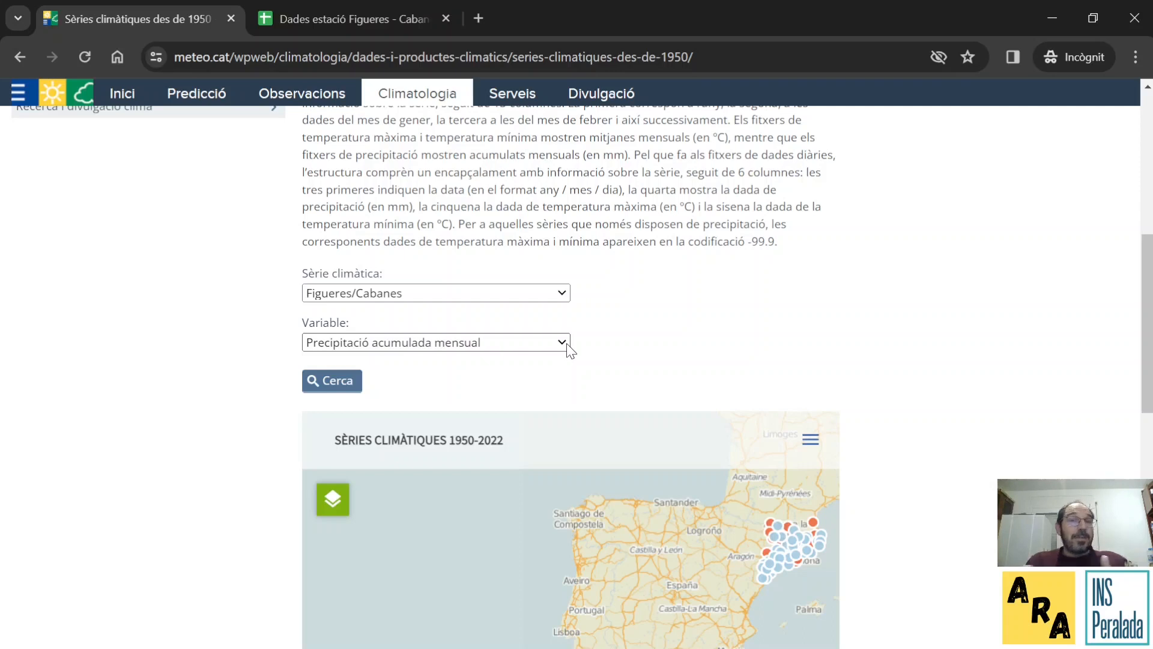
{"action": "left_click", "coordinate": [567, 344]}
{"action": "left_click", "coordinate": [542, 374]}
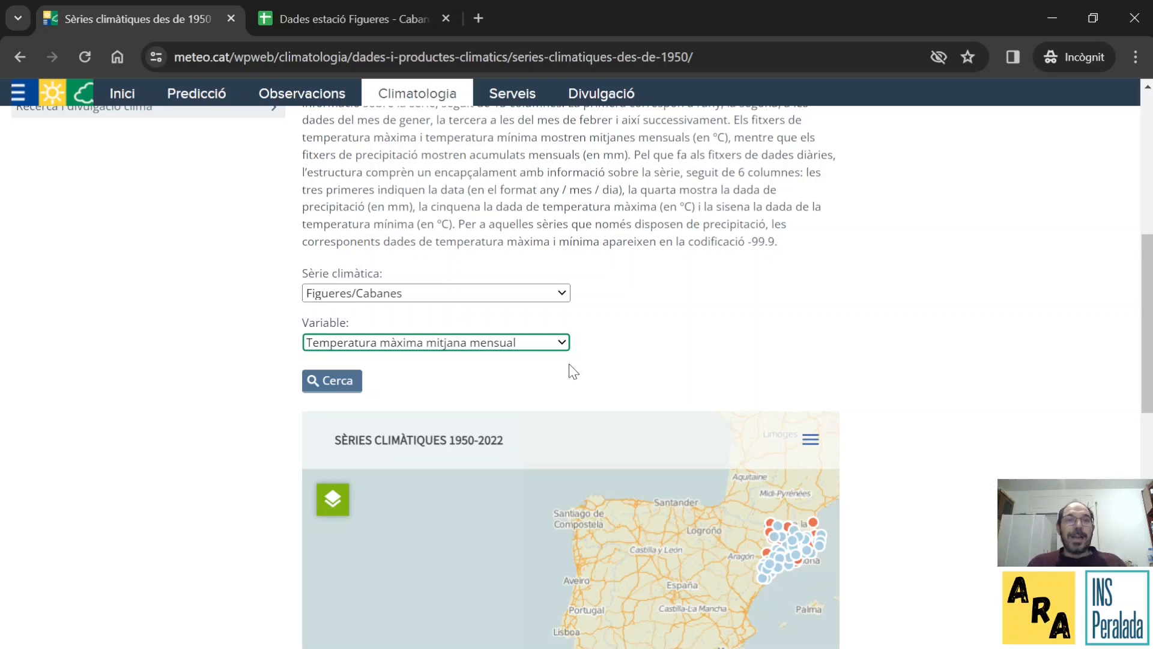
{"action": "left_click", "coordinate": [348, 390]}
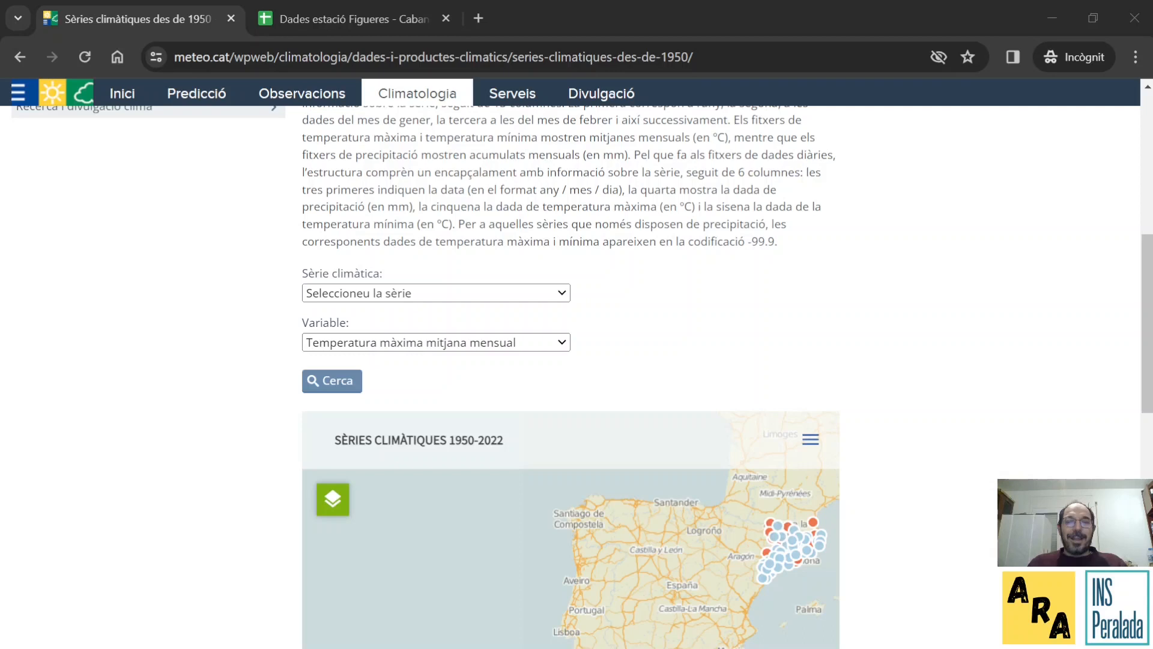
{"action": "key", "text": "Return"}
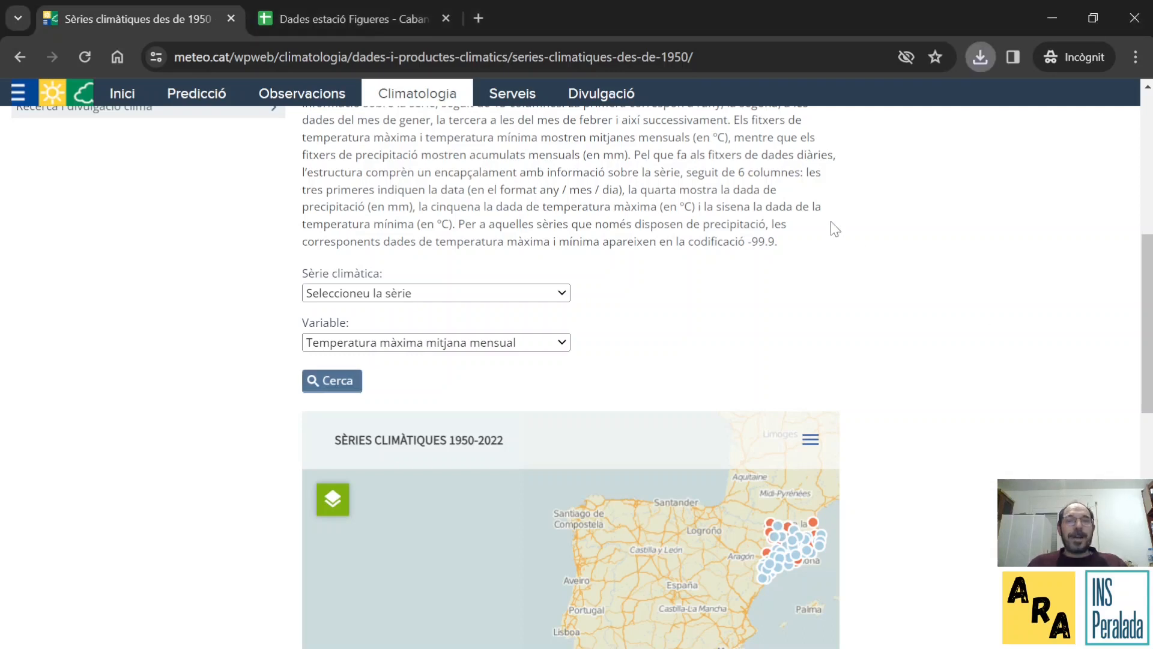
Step: Examine the maximum temperature table and charts in the Dades estació Figueres - Cabanes spreadsheet
{"action": "left_click", "coordinate": [378, 21]}
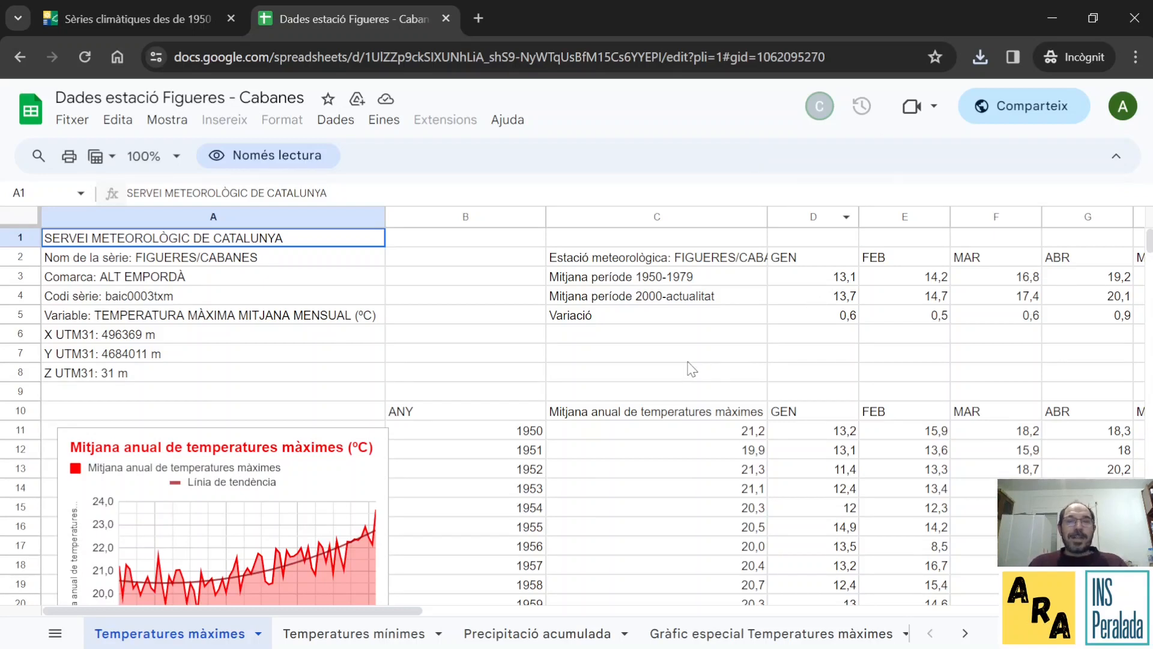
{"action": "scroll", "coordinate": [692, 369], "scroll_direction": "down", "scroll_amount": 2}
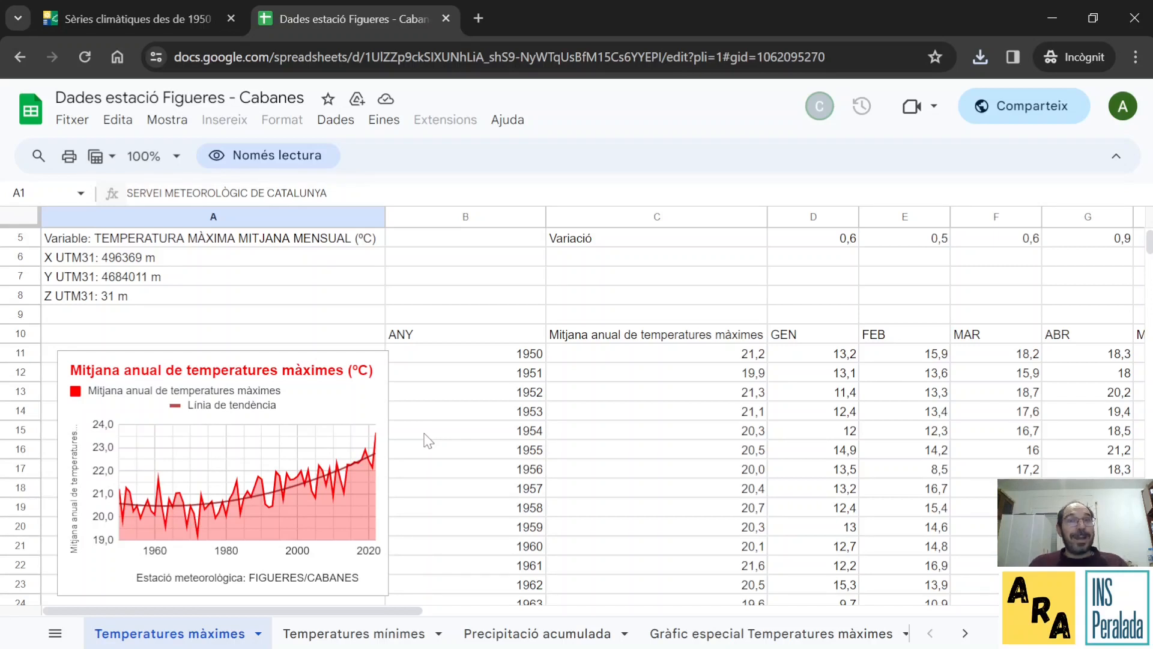
{"action": "scroll", "coordinate": [428, 440], "scroll_direction": "down", "scroll_amount": 2}
{"action": "scroll", "coordinate": [427, 440], "scroll_direction": "down", "scroll_amount": 3}
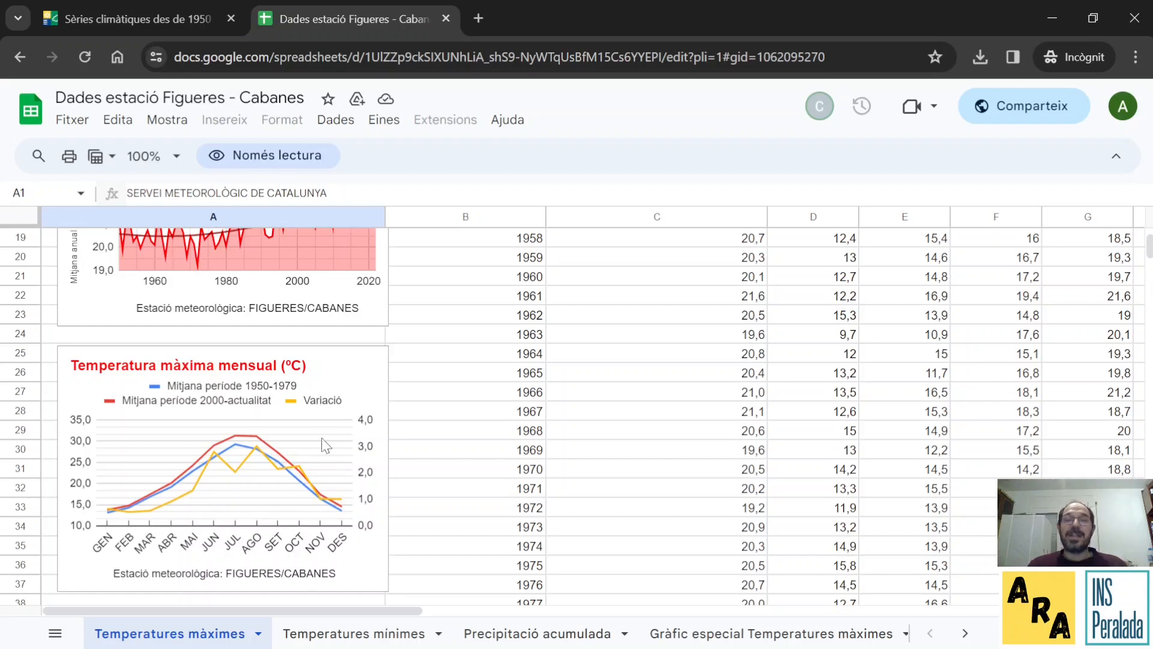
{"action": "scroll", "coordinate": [389, 432], "scroll_direction": "up", "scroll_amount": 6}
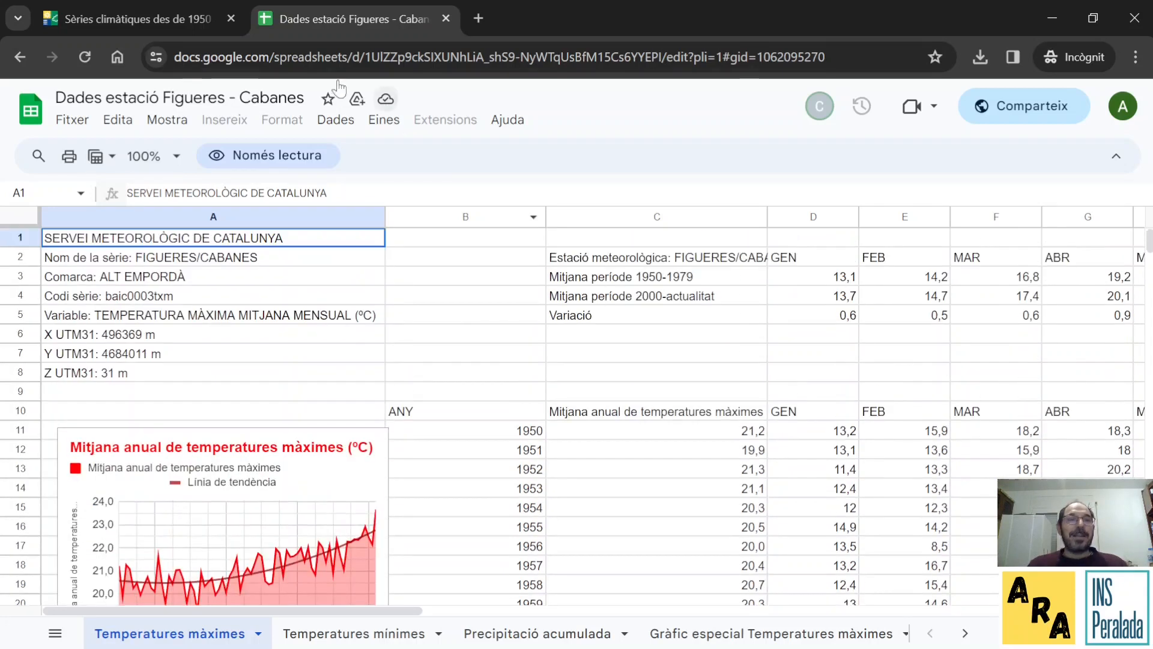
Step: Create a new blank spreadsheet
{"action": "left_click", "coordinate": [76, 124]}
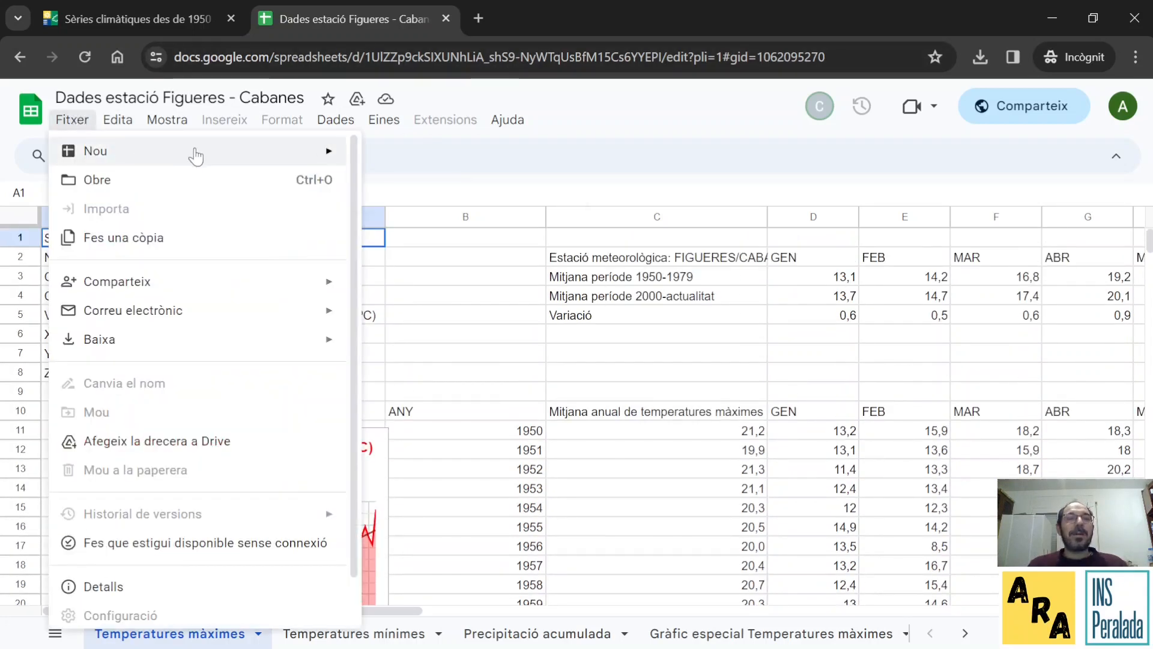
{"action": "mouse_move", "coordinate": [319, 154]}
{"action": "left_click", "coordinate": [420, 158]}
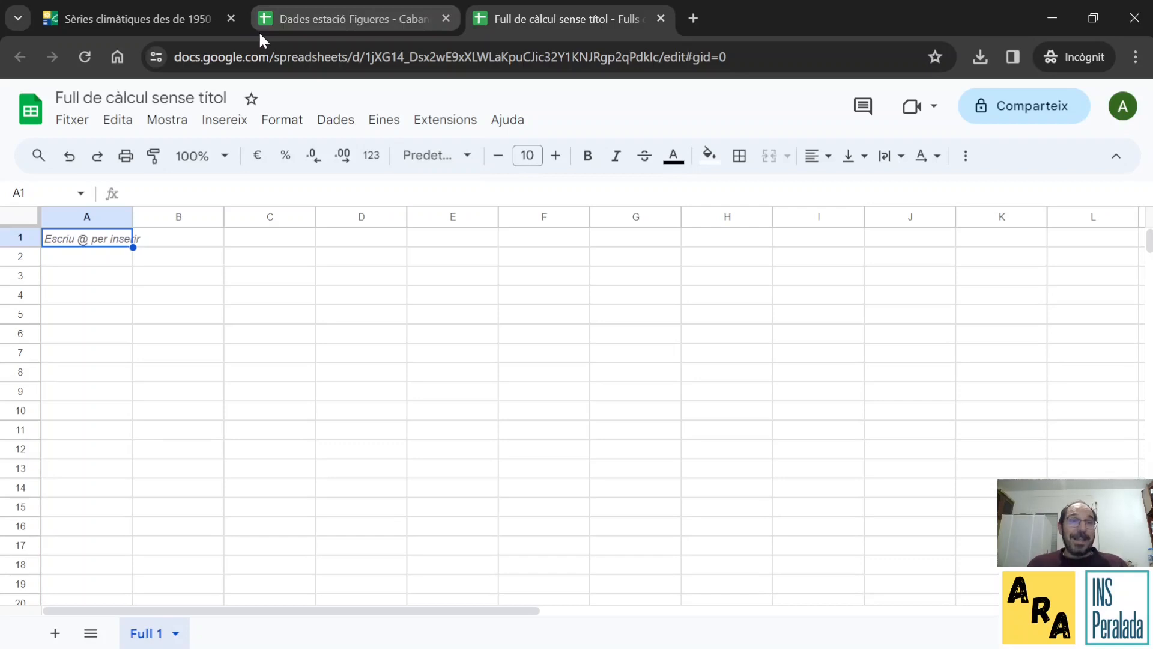
Step: Import Temperatures màximes Figueres.txt from the computer into the blank spreadsheet, replacing the spreadsheet and using Tabulador as the separator
{"action": "left_click", "coordinate": [78, 122]}
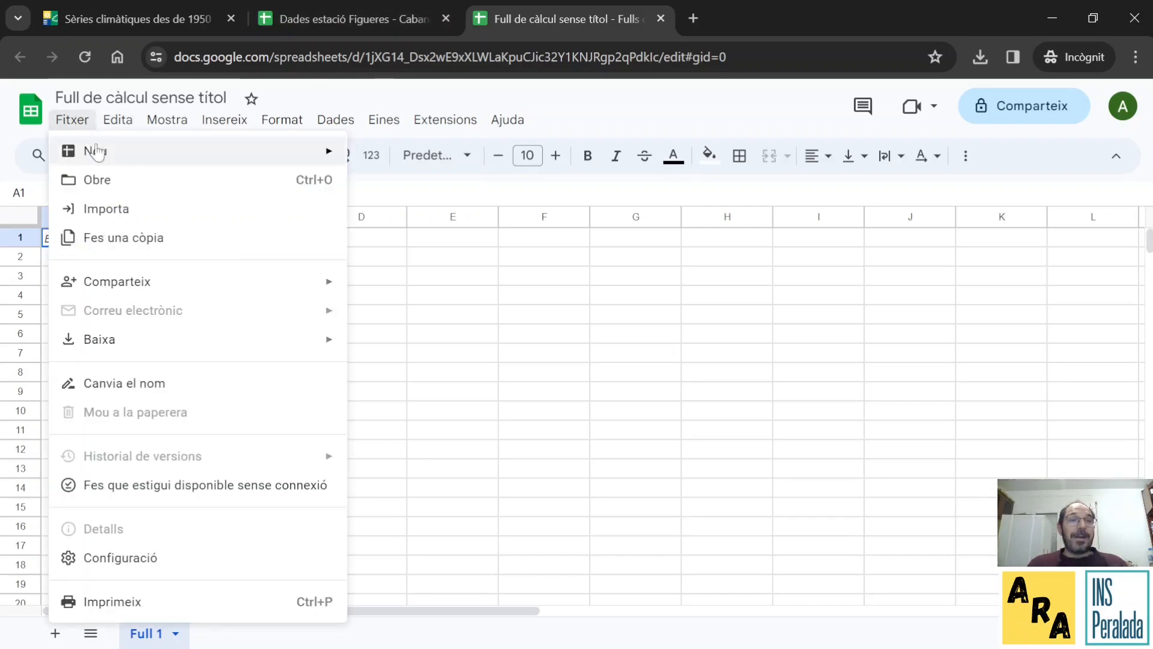
{"action": "left_click", "coordinate": [125, 213]}
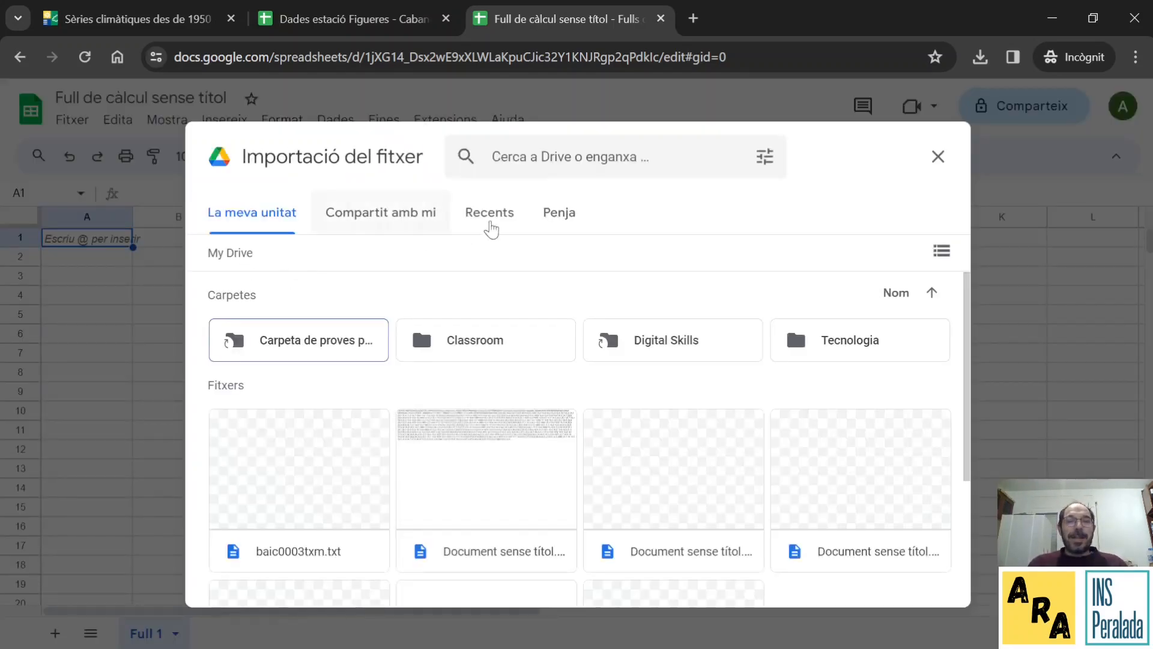
{"action": "left_click", "coordinate": [571, 215]}
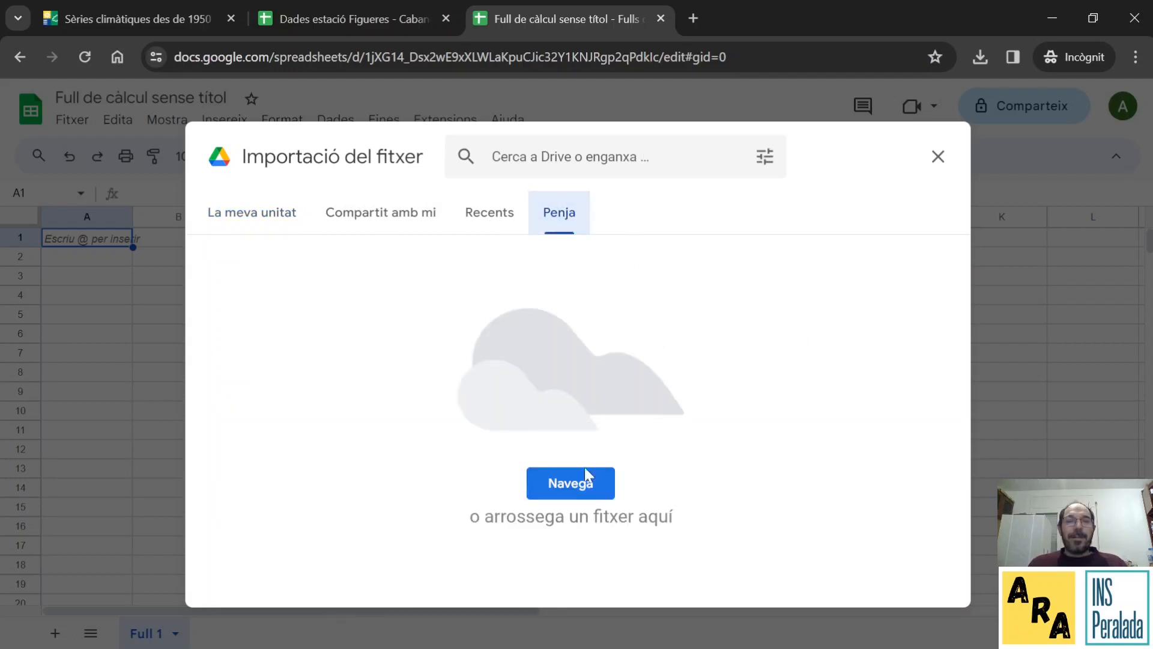
{"action": "left_click", "coordinate": [584, 482]}
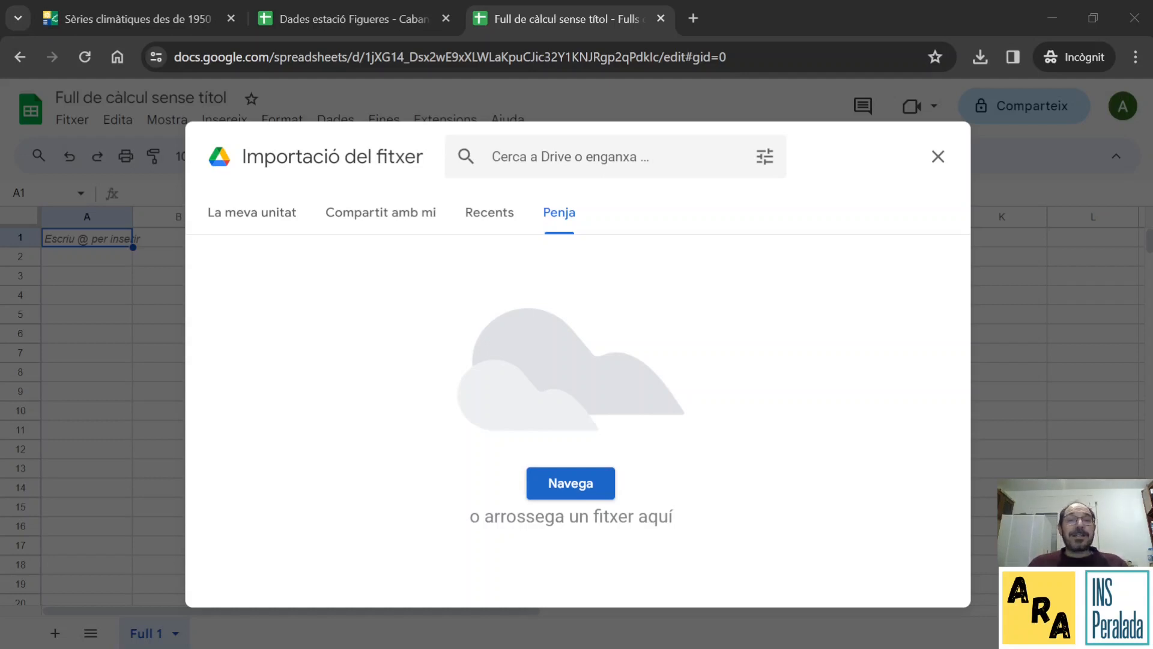
{"action": "left_click", "coordinate": [862, 408]}
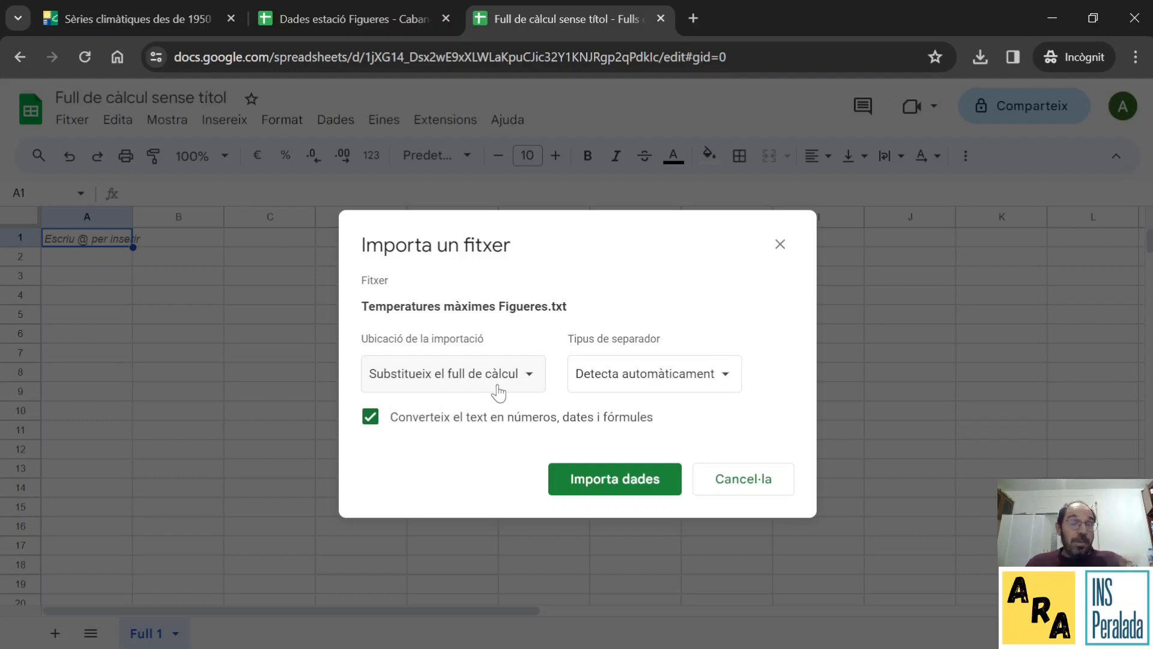
{"action": "left_click", "coordinate": [708, 387]}
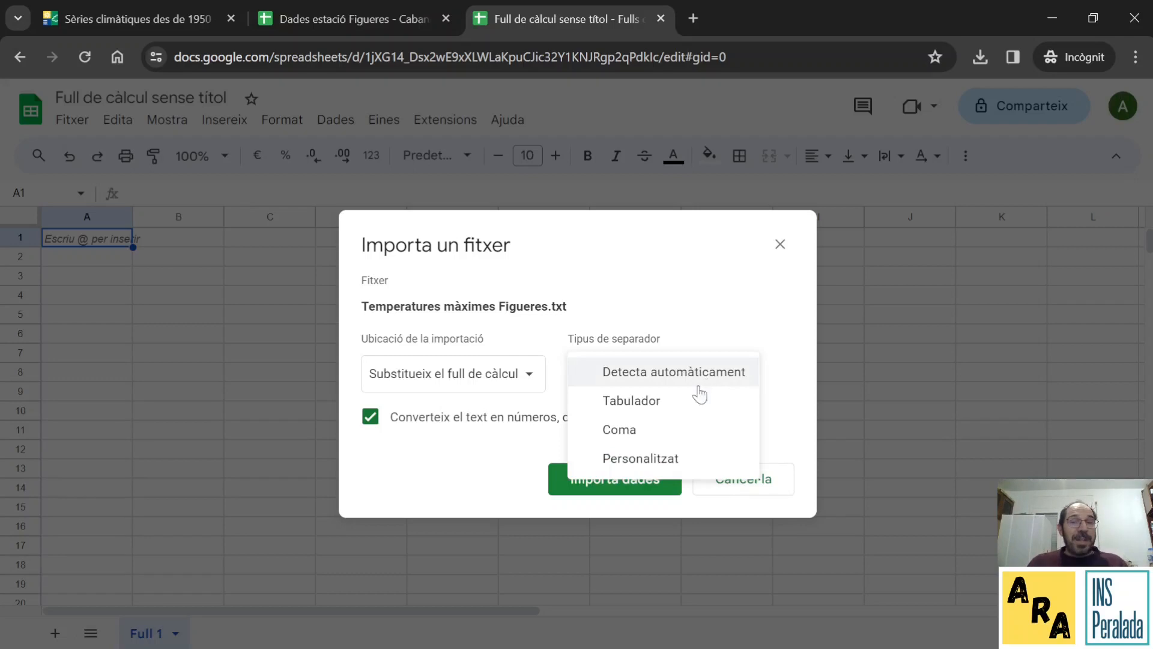
{"action": "left_click", "coordinate": [674, 407]}
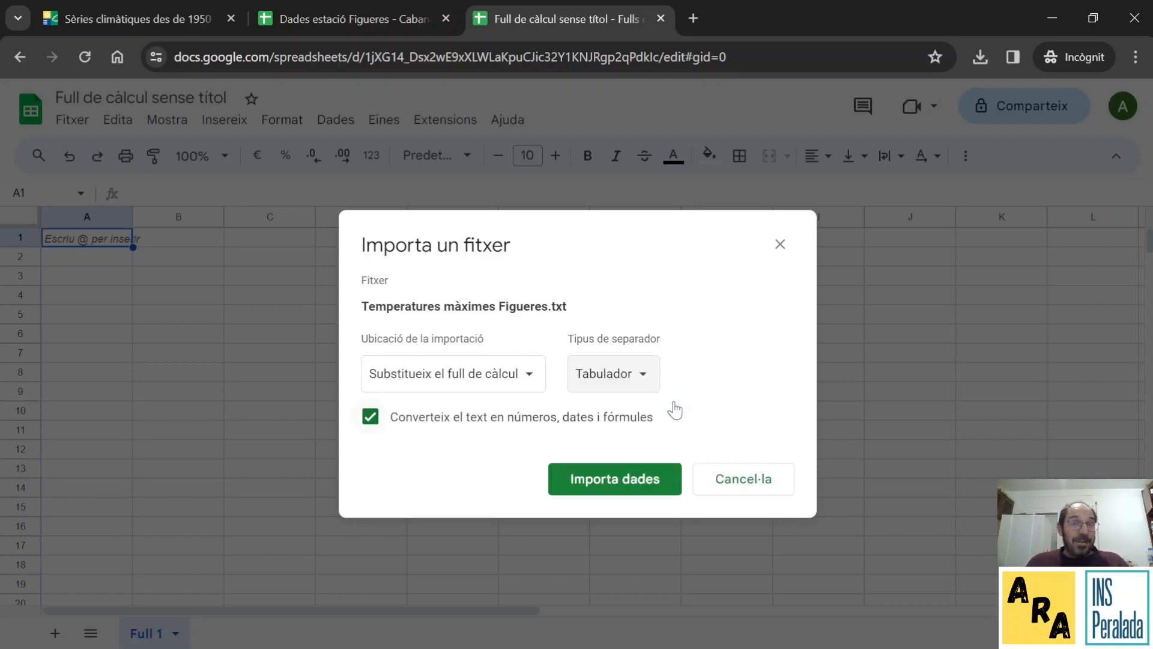
{"action": "left_click", "coordinate": [630, 483]}
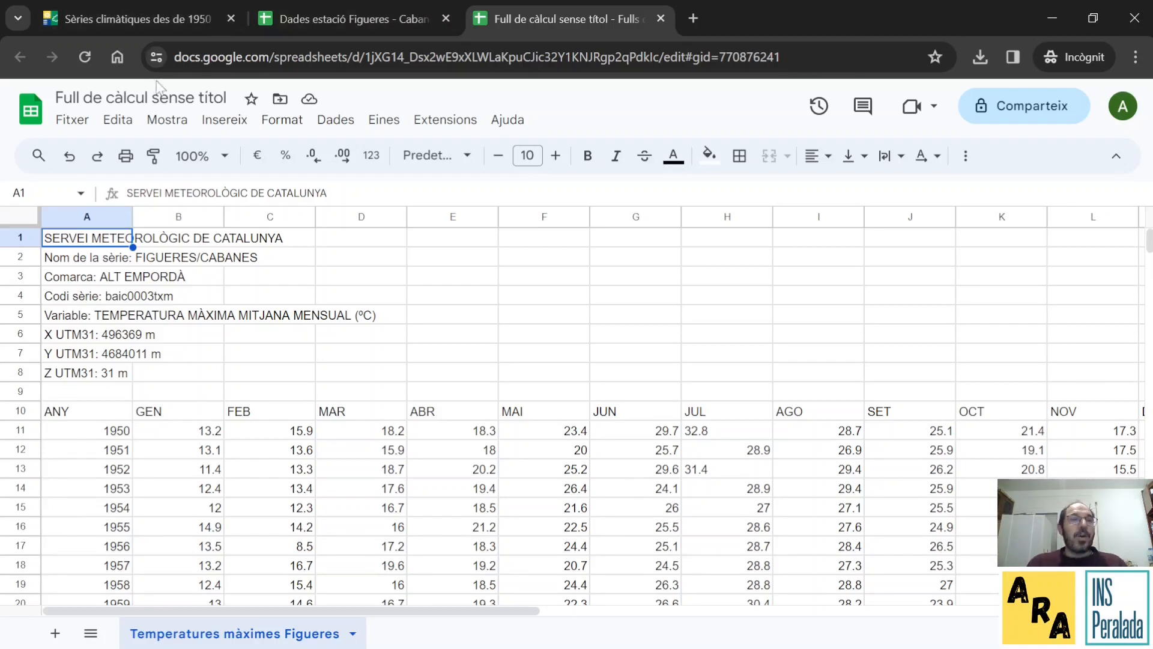
Step: Replace every "." with "," across all sheets using find and replace
{"action": "left_click", "coordinate": [118, 120]}
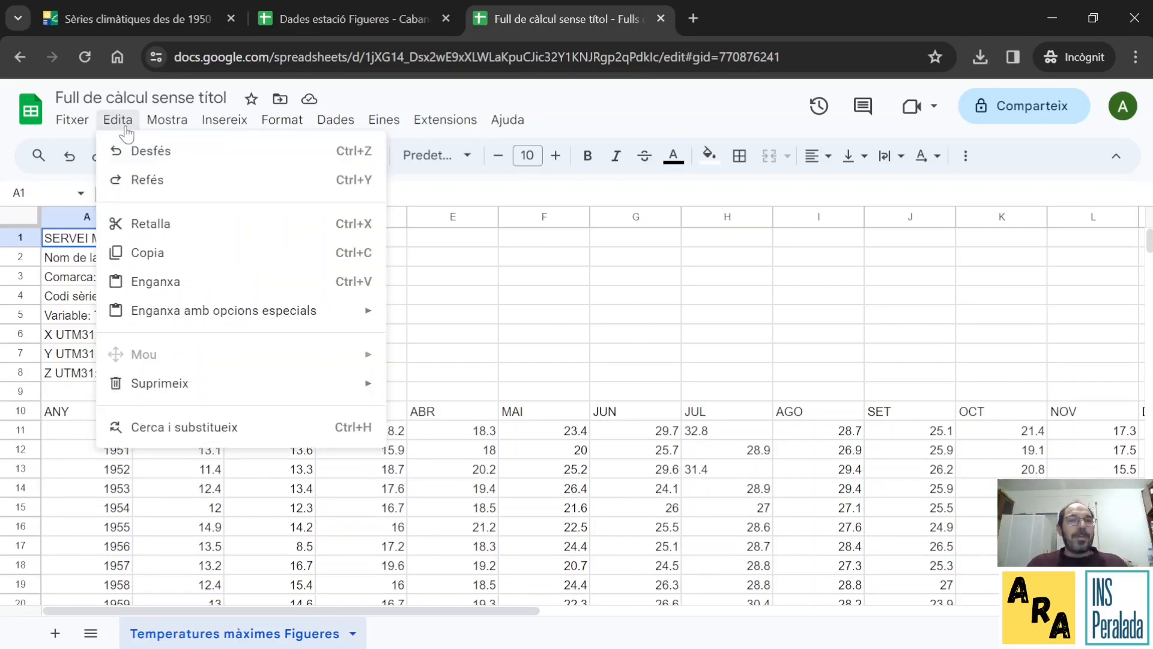
{"action": "left_click", "coordinate": [217, 429]}
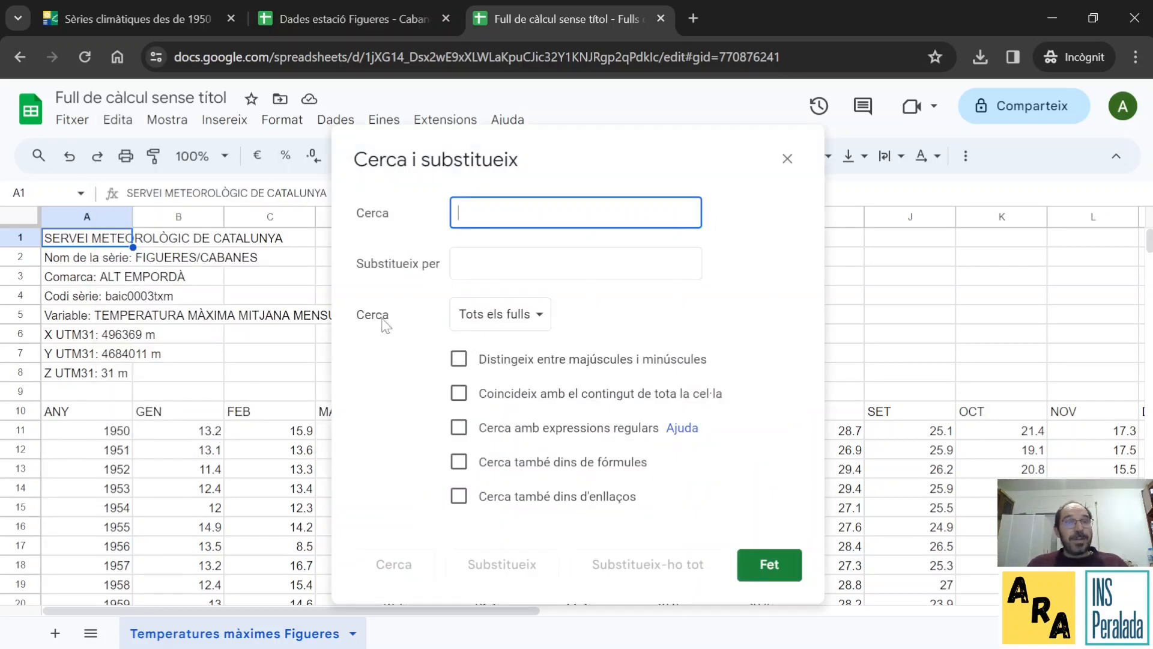
{"action": "type", "text": "."}
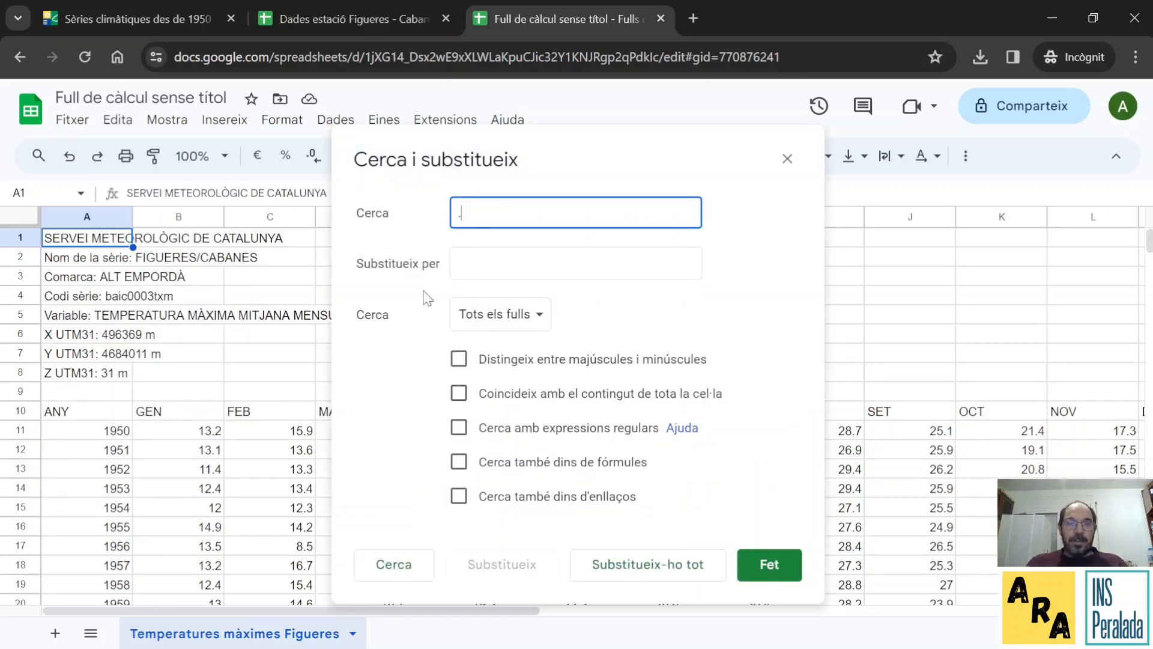
{"action": "left_click", "coordinate": [489, 261]}
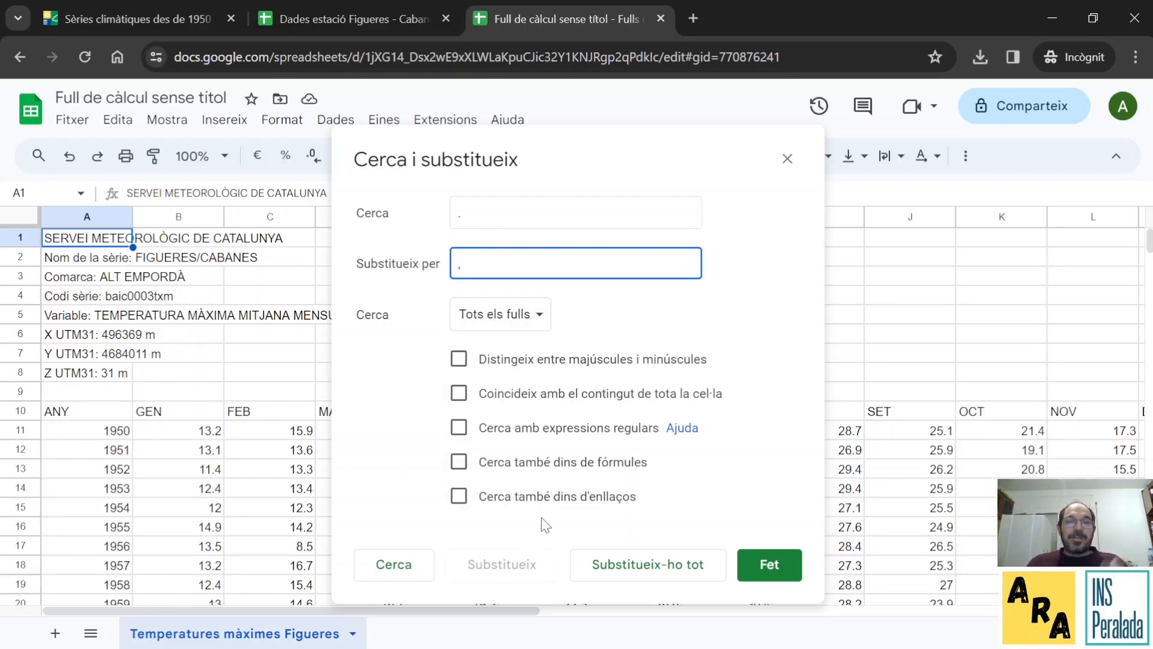
{"action": "left_click", "coordinate": [694, 566]}
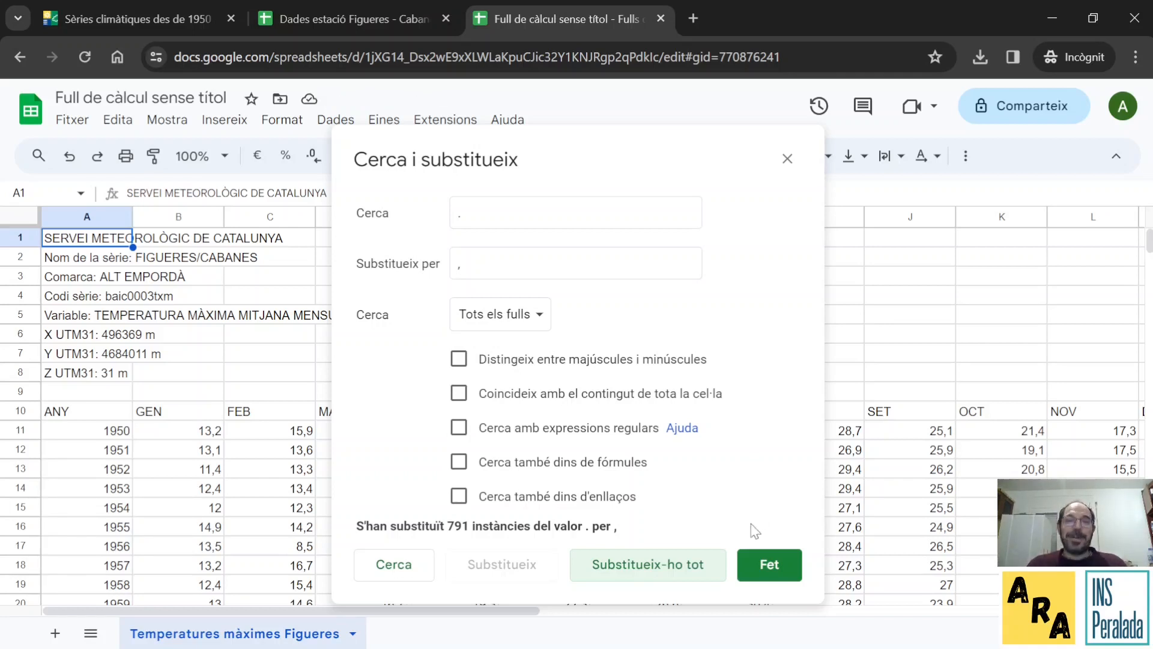
{"action": "left_click", "coordinate": [770, 563]}
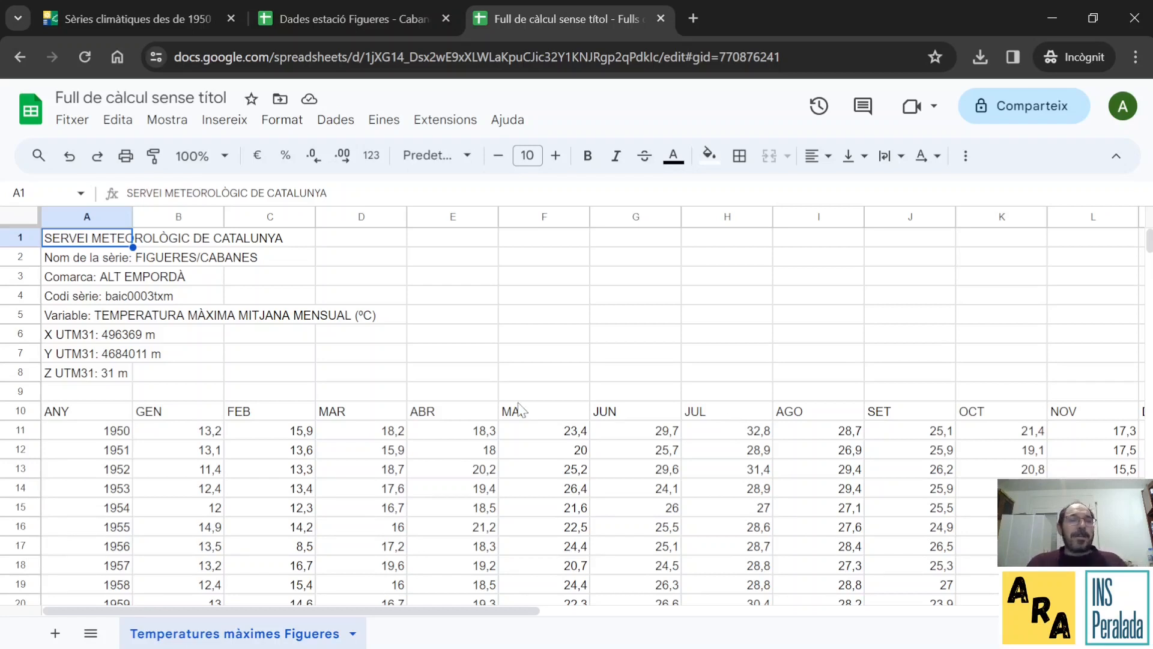
Step: Set the width of column A to 700 pixels
{"action": "left_click", "coordinate": [91, 222]}
{"action": "right_click", "coordinate": [91, 223]}
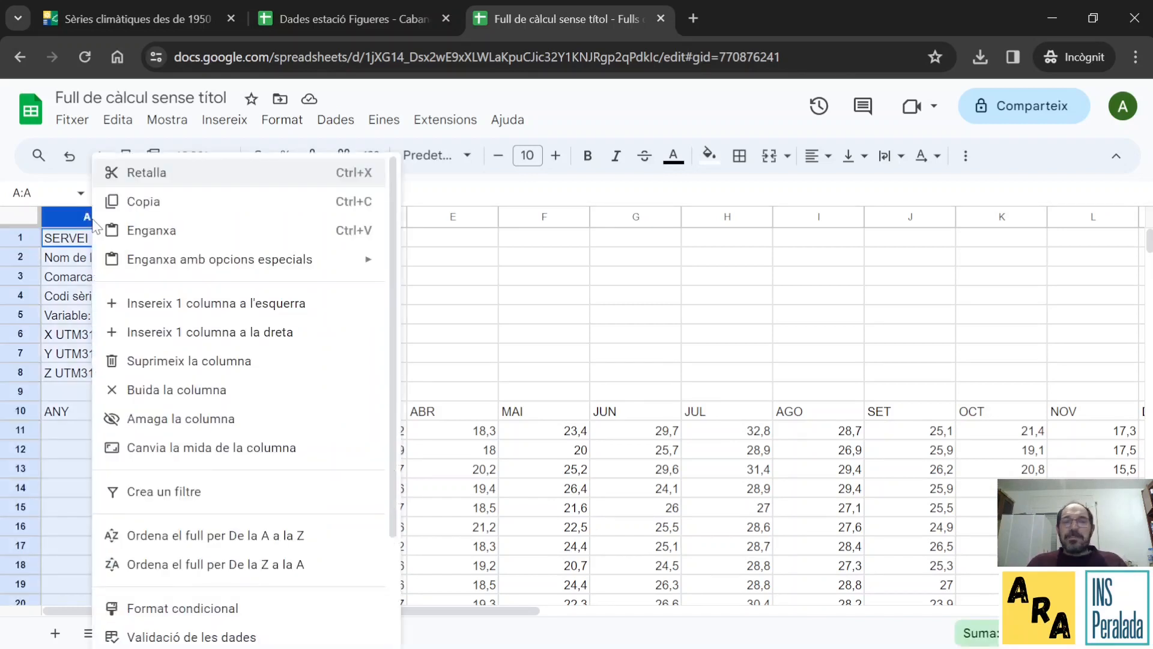
{"action": "left_click", "coordinate": [204, 448]}
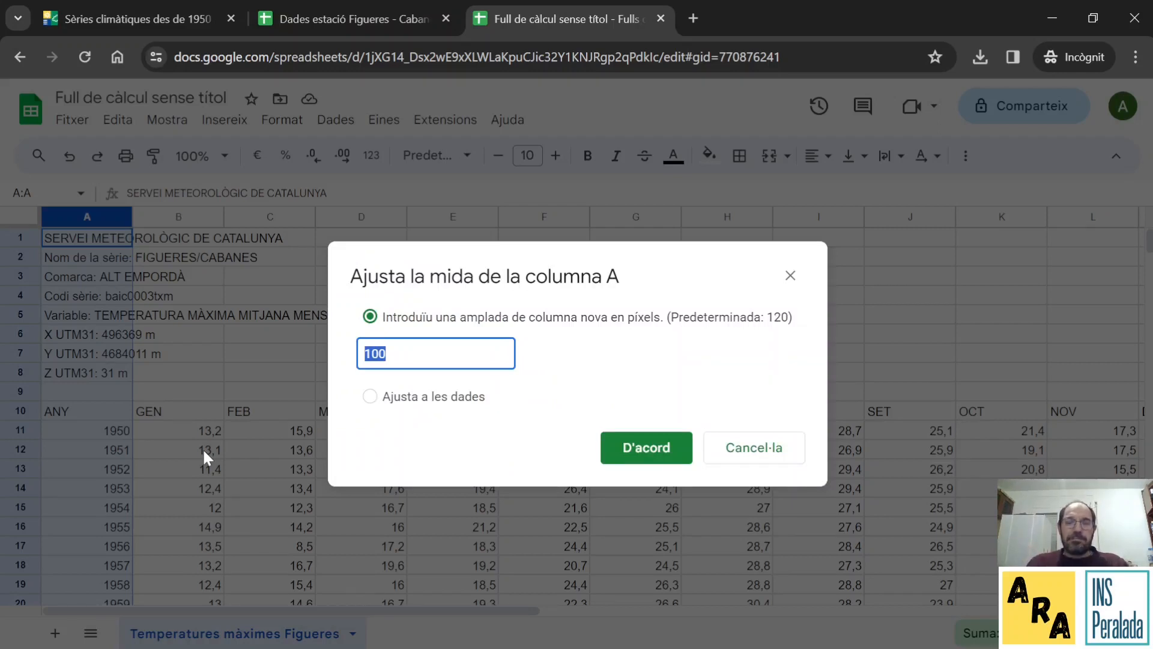
{"action": "type", "text": "700"}
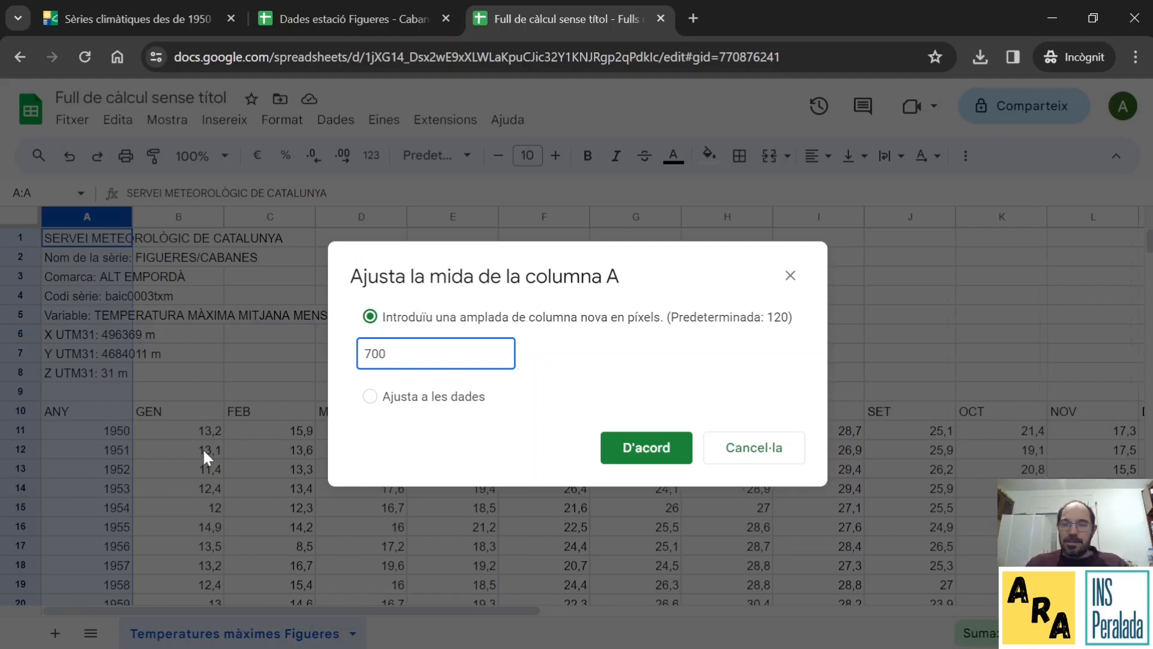
{"action": "key", "text": "Return"}
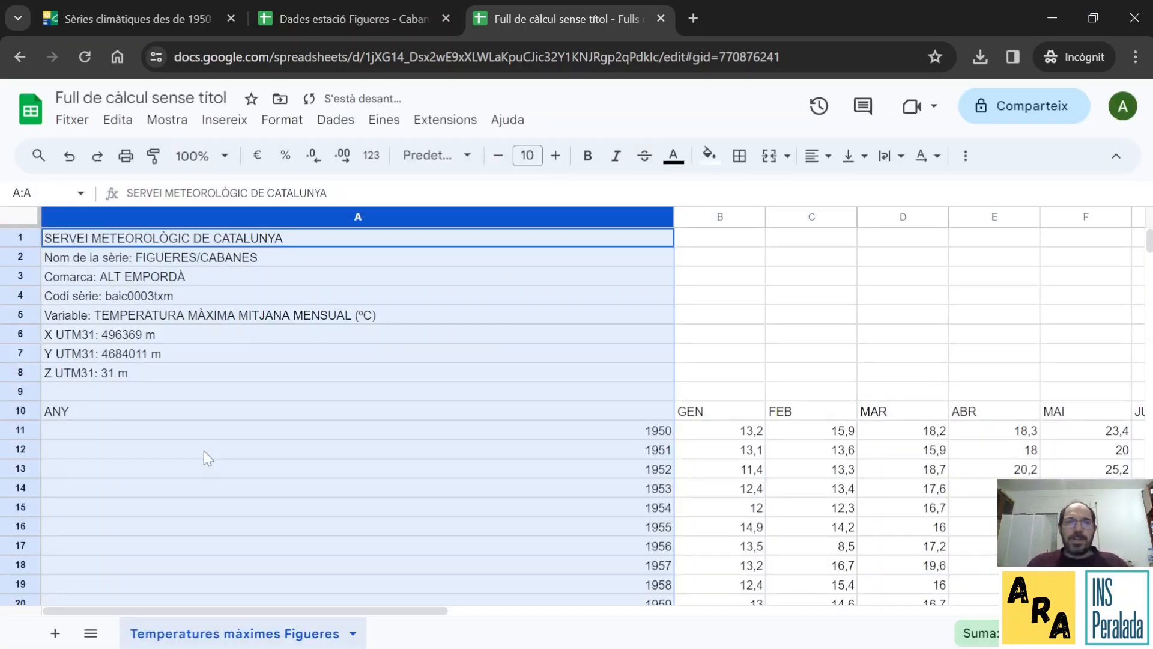
Step: Check the layout of the reference spreadsheet Dades estació Figueres - Cabanes and return to the first year's cell in the new spreadsheet
{"action": "left_click", "coordinate": [324, 24]}
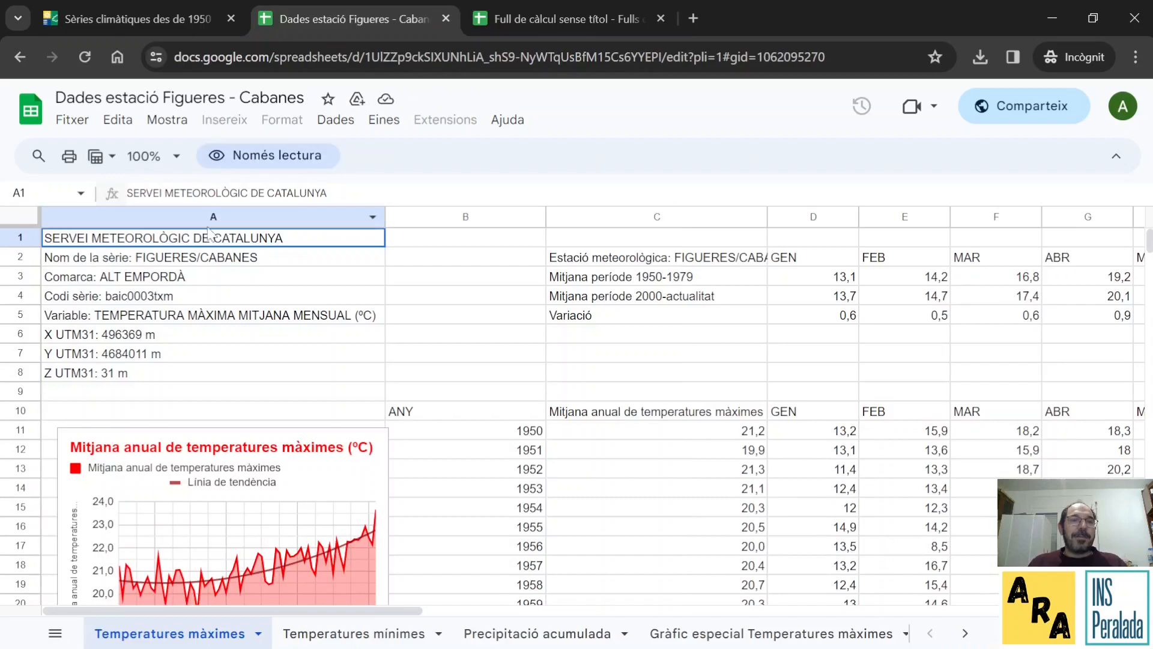
{"action": "left_click", "coordinate": [503, 23]}
{"action": "left_click", "coordinate": [613, 435]}
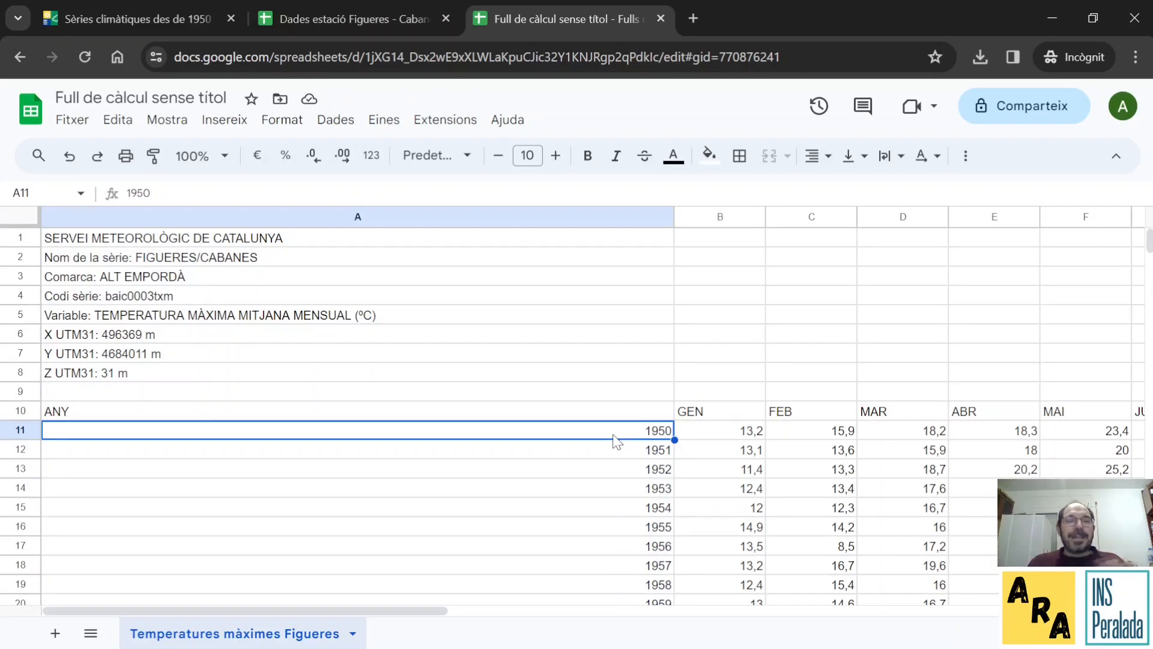
Step: Right-align the header row that holds ANY and the month names
{"action": "left_click", "coordinate": [22, 410]}
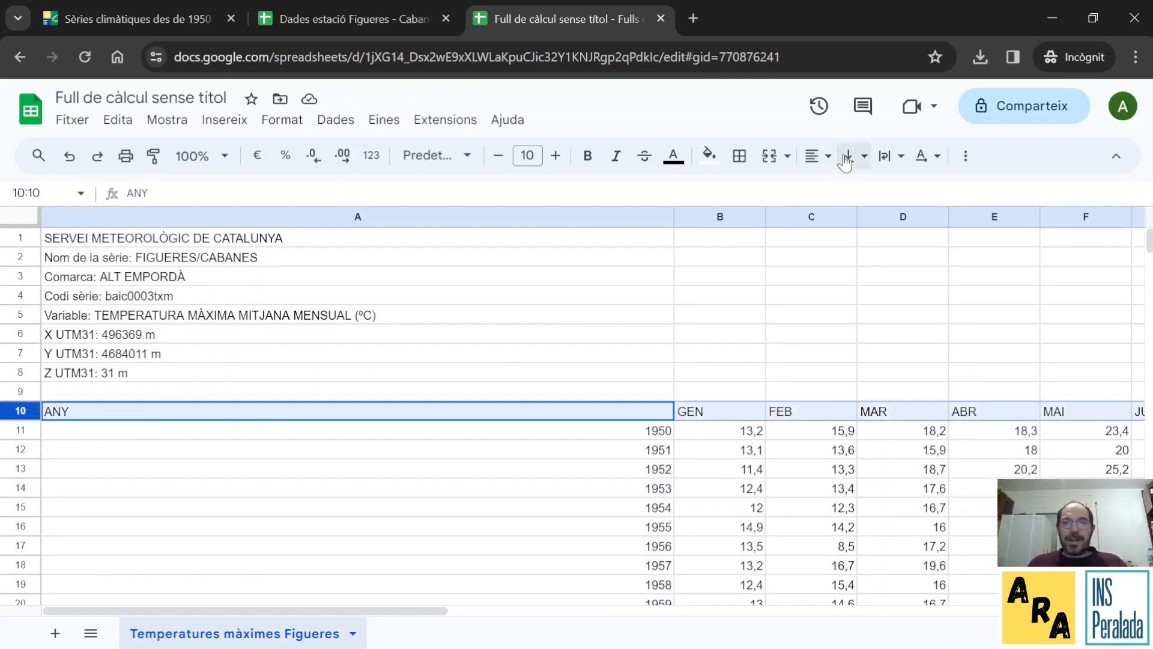
{"action": "left_click", "coordinate": [816, 157]}
{"action": "left_click", "coordinate": [871, 191]}
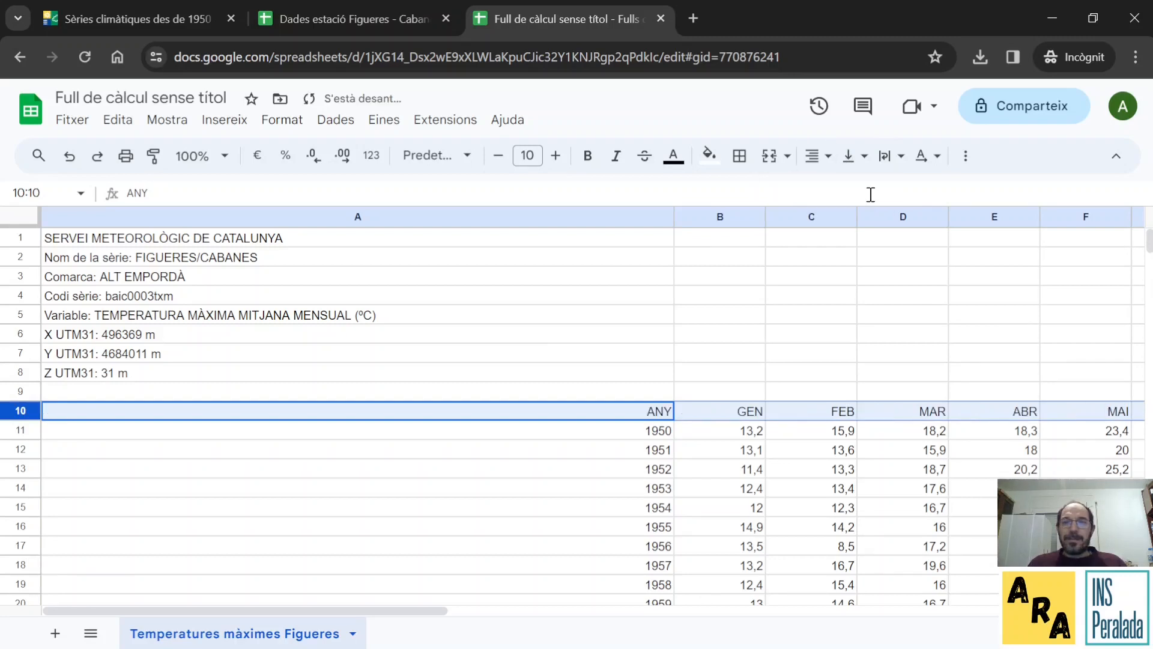
{"action": "left_click", "coordinate": [811, 354]}
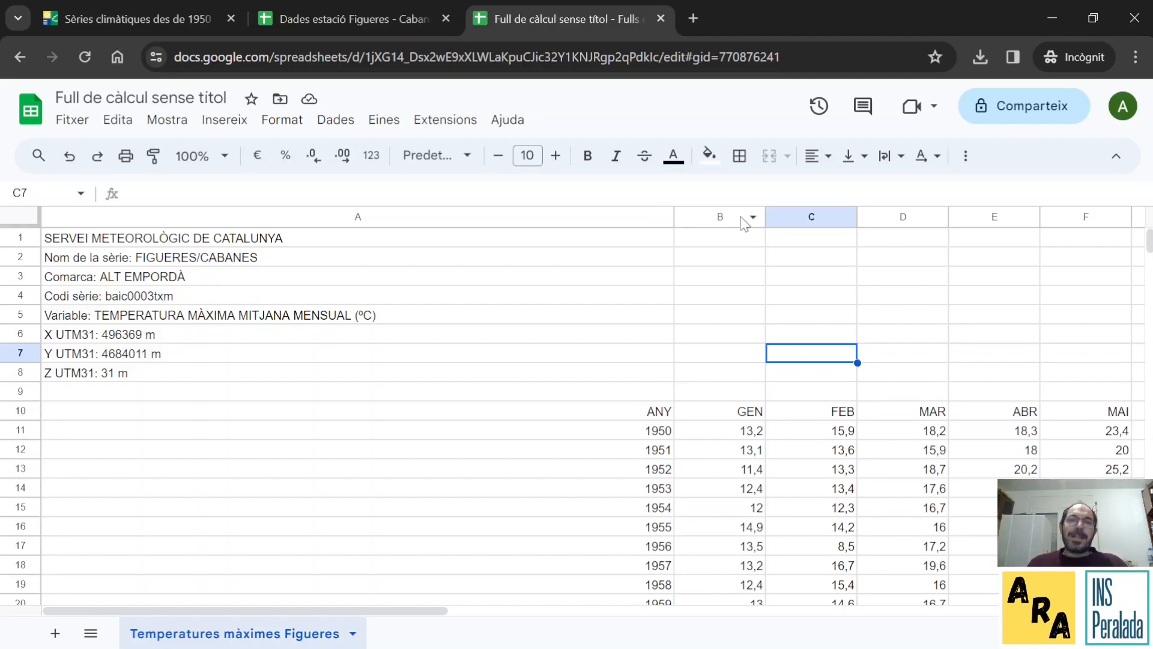
Step: Insert a column between ANY and GEN headed "Mitjana temperatura màxima mensual" in row 10, and fit its width to the heading
{"action": "right_click", "coordinate": [719, 225]}
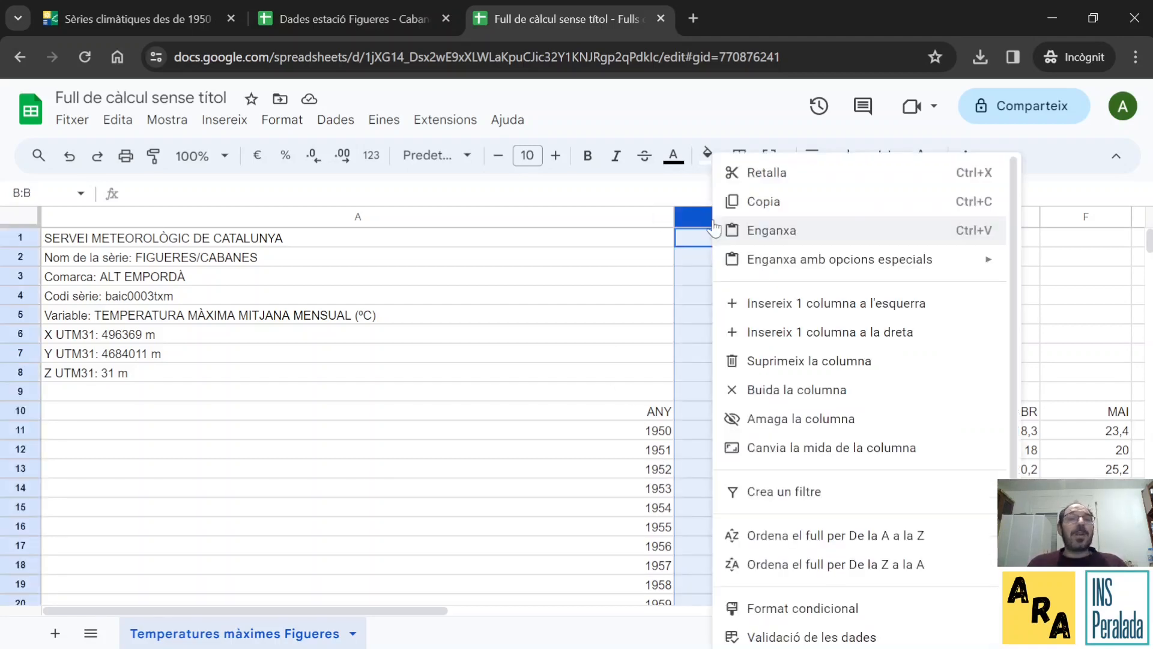
{"action": "left_click", "coordinate": [799, 306]}
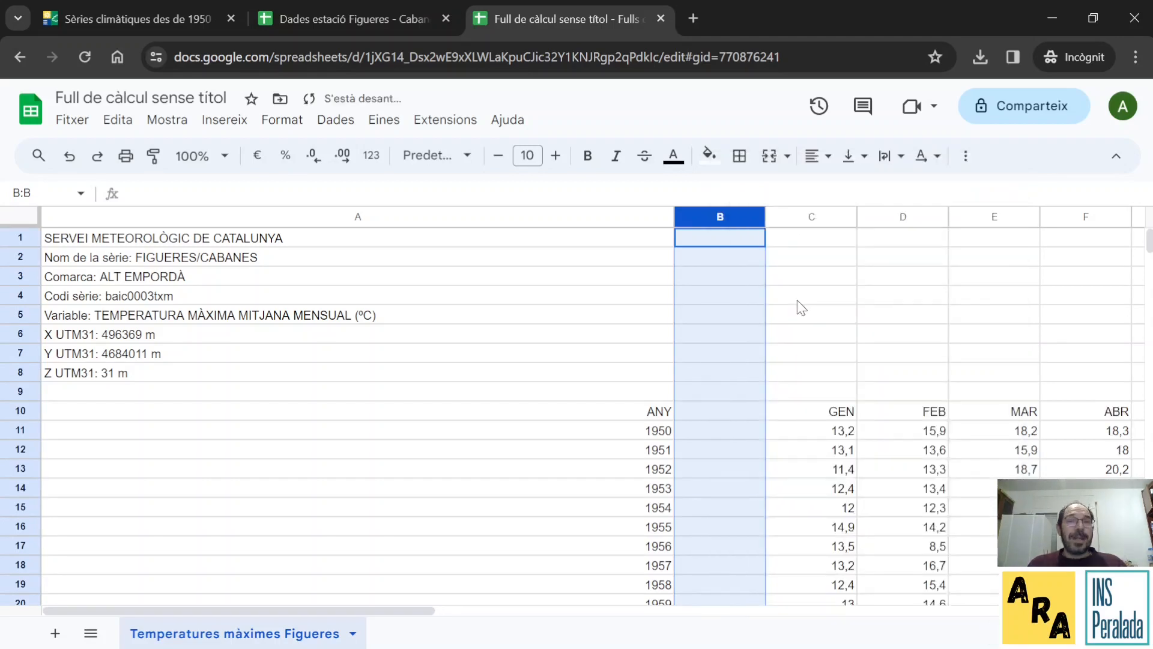
{"action": "left_click", "coordinate": [731, 411]}
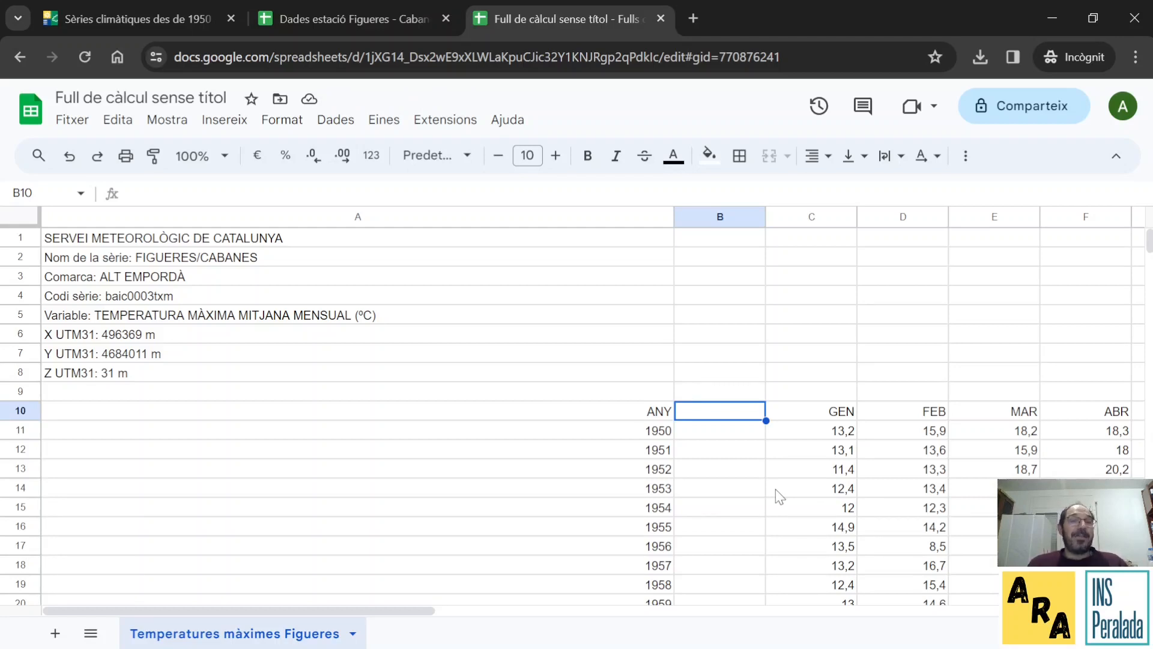
{"action": "type", "text": "Mitjana"}
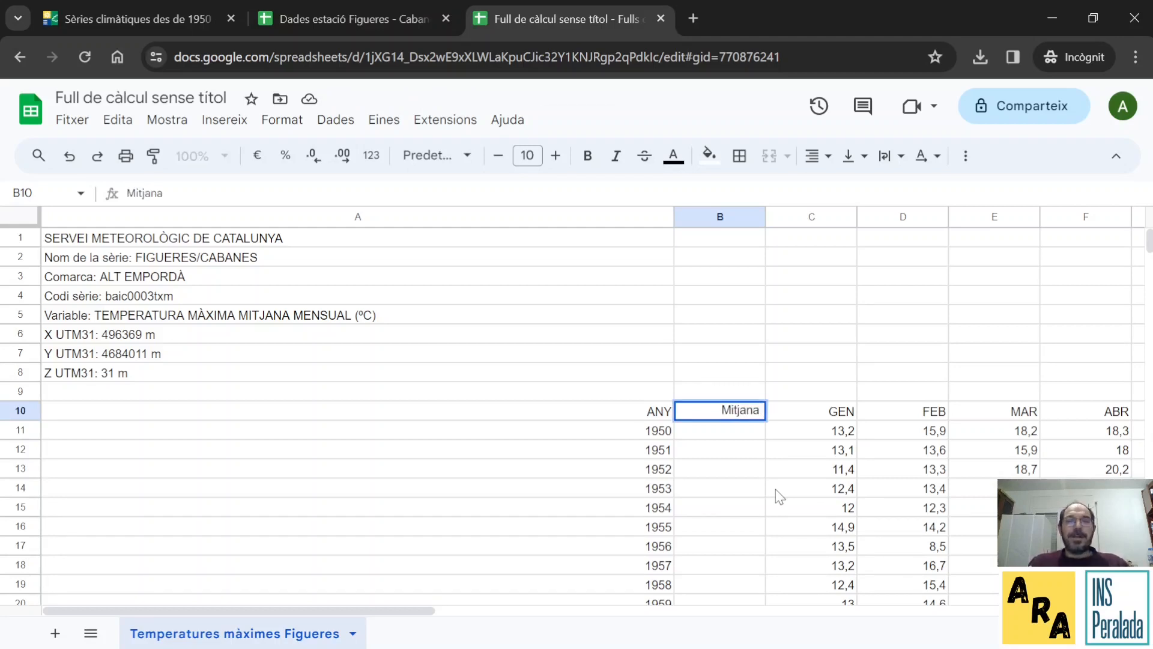
{"action": "type", "text": " tempera"}
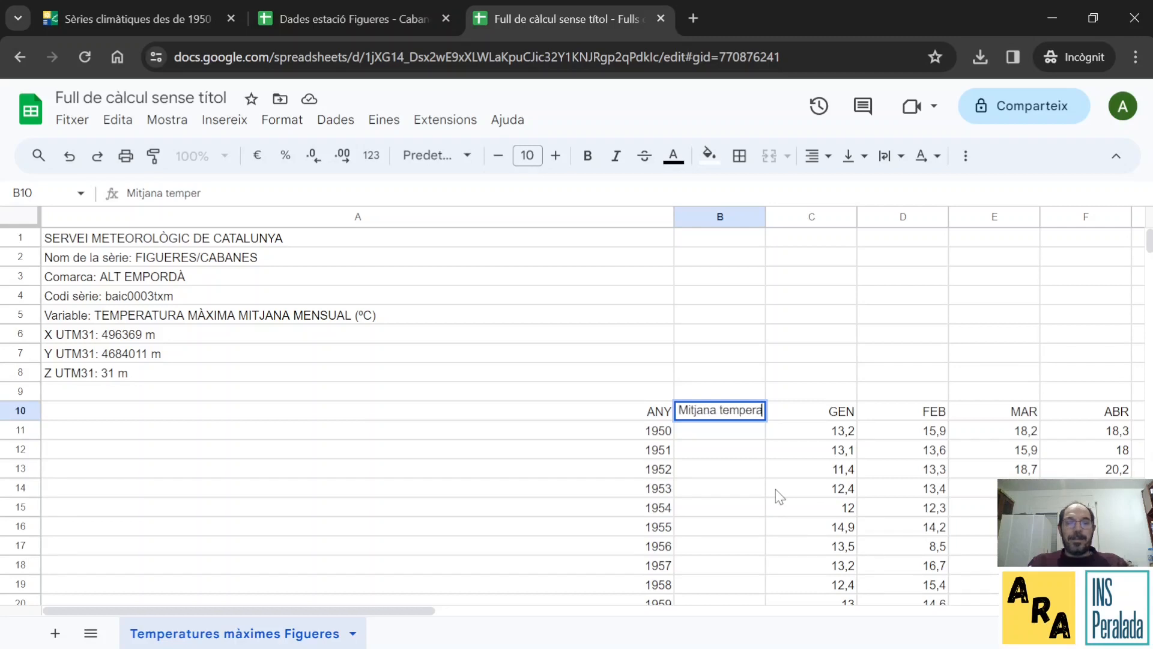
{"action": "type", "text": "tura màxima mensual"}
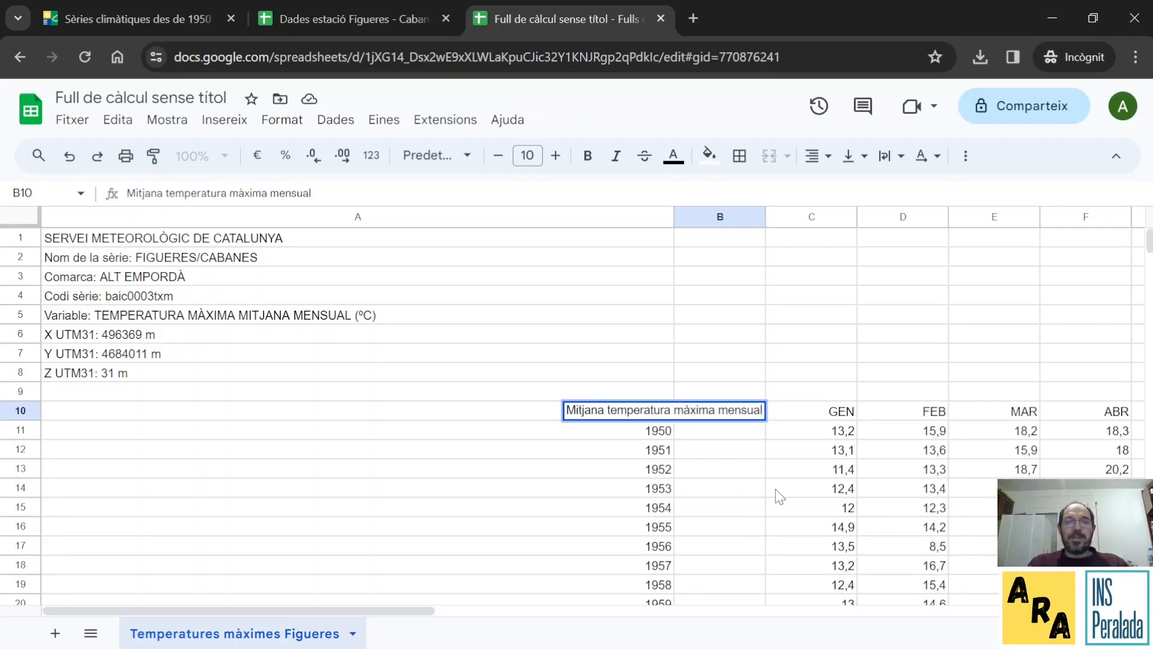
{"action": "key", "text": "Return"}
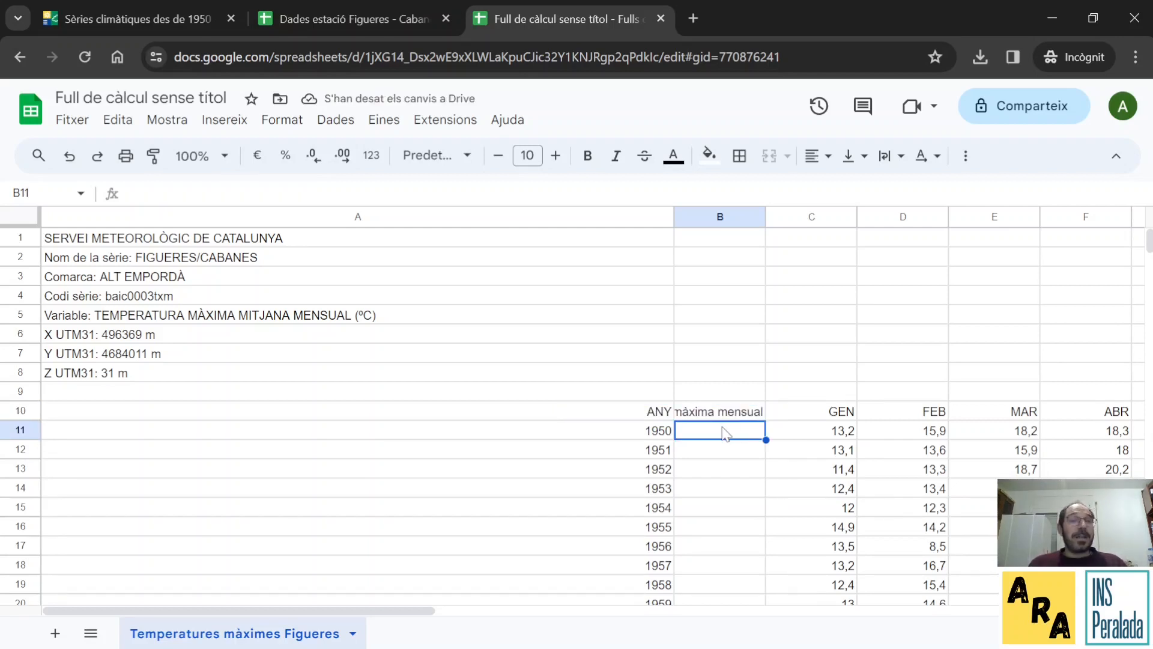
{"action": "double_click", "coordinate": [766, 215]}
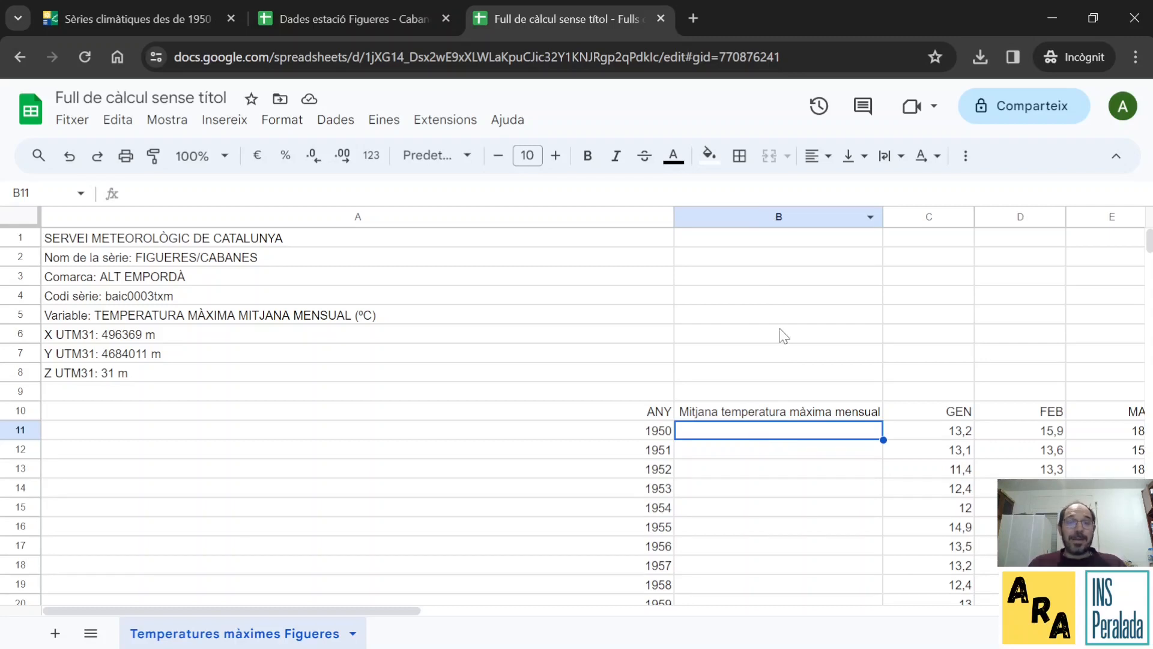
Step: Calculate the 1950 average in B11 with =AVERAGE(C11:N11) and fill the formula down for the remaining years
{"action": "type", "text": "="}
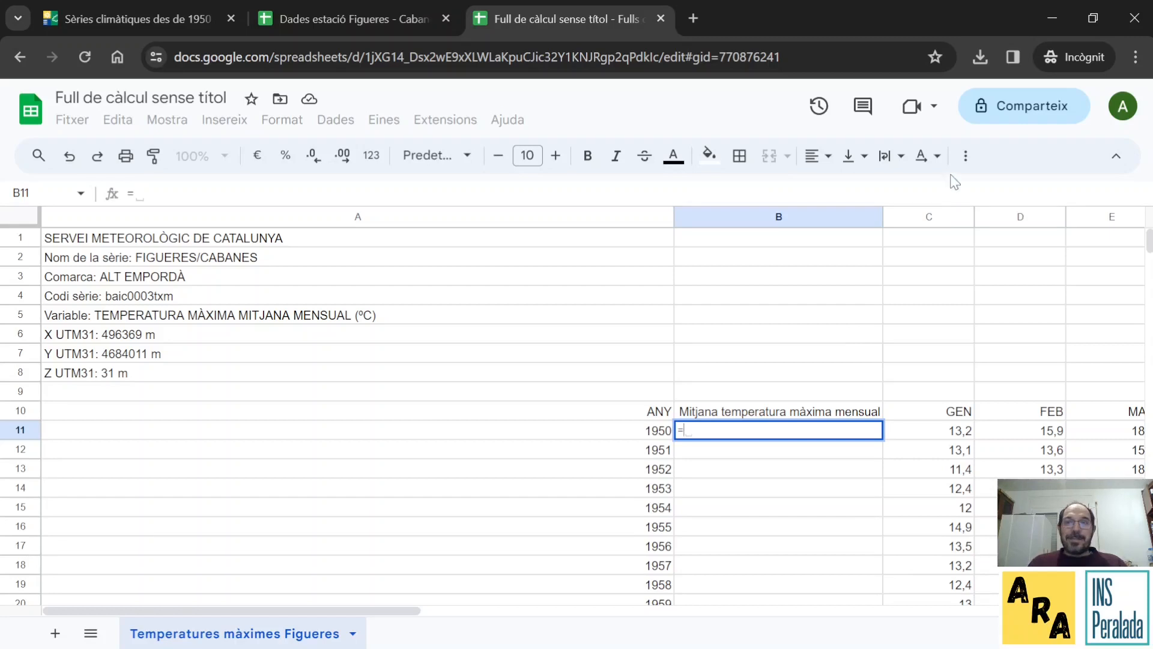
{"action": "left_click", "coordinate": [968, 159]}
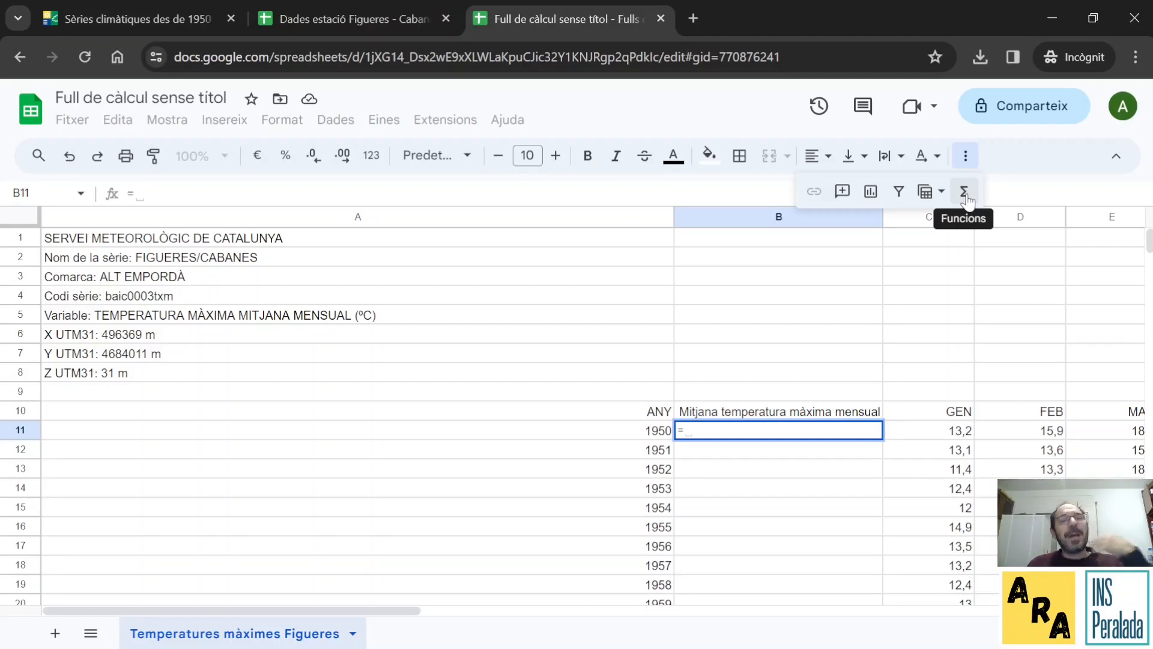
{"action": "left_click", "coordinate": [965, 193]}
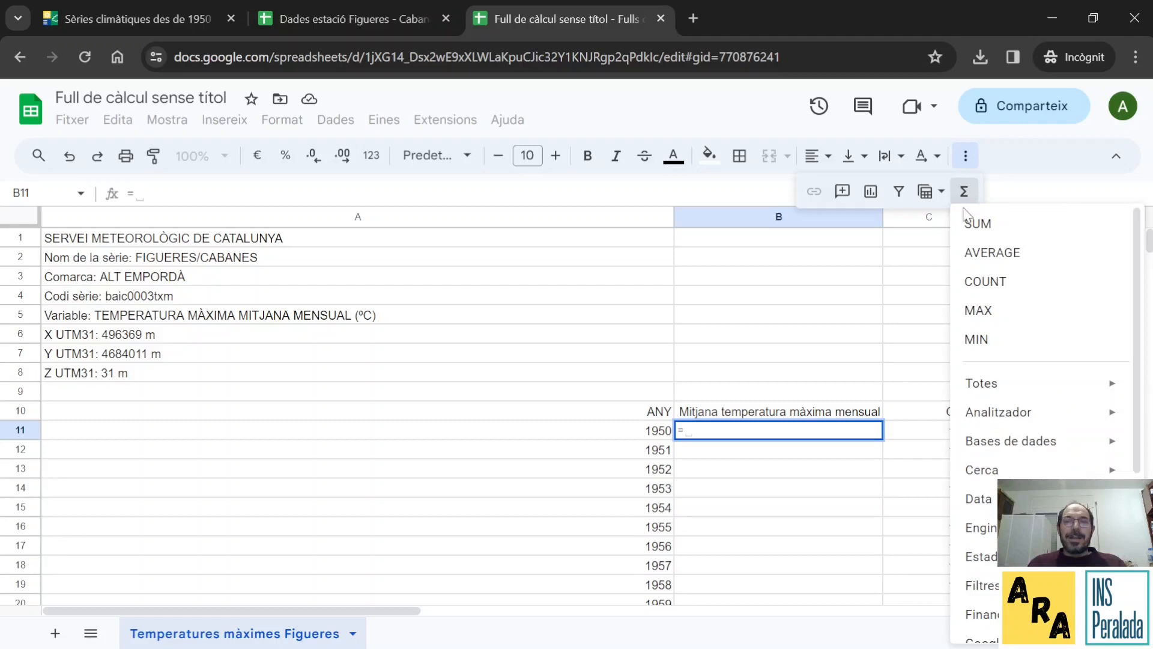
{"action": "left_click", "coordinate": [993, 253]}
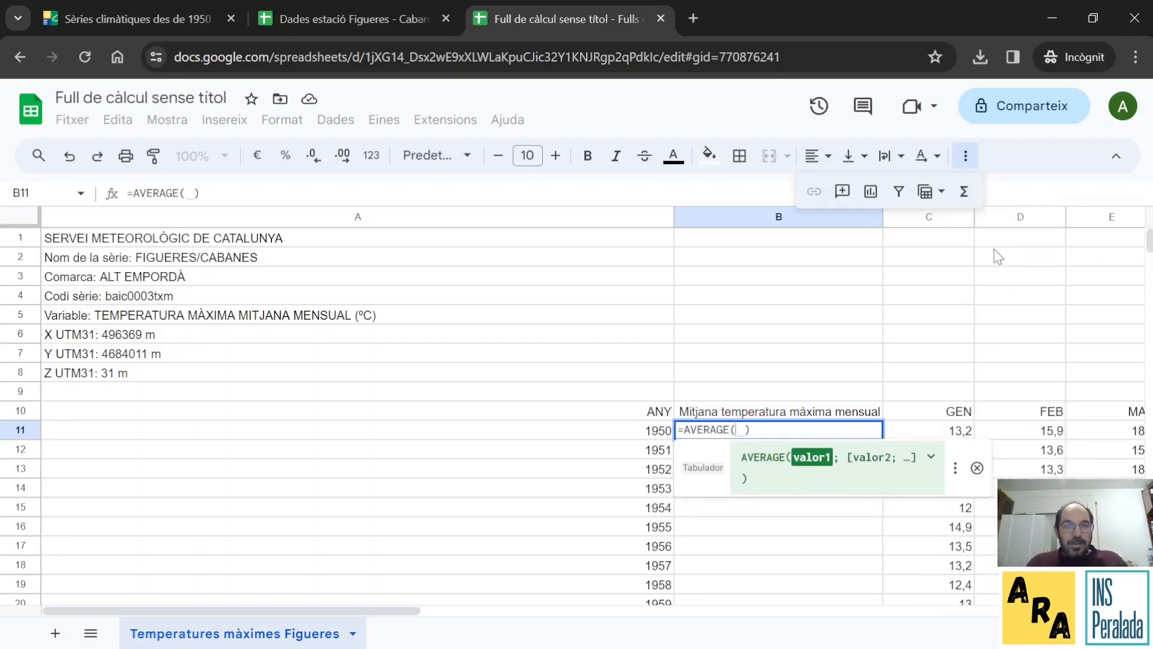
{"action": "left_click", "coordinate": [932, 432]}
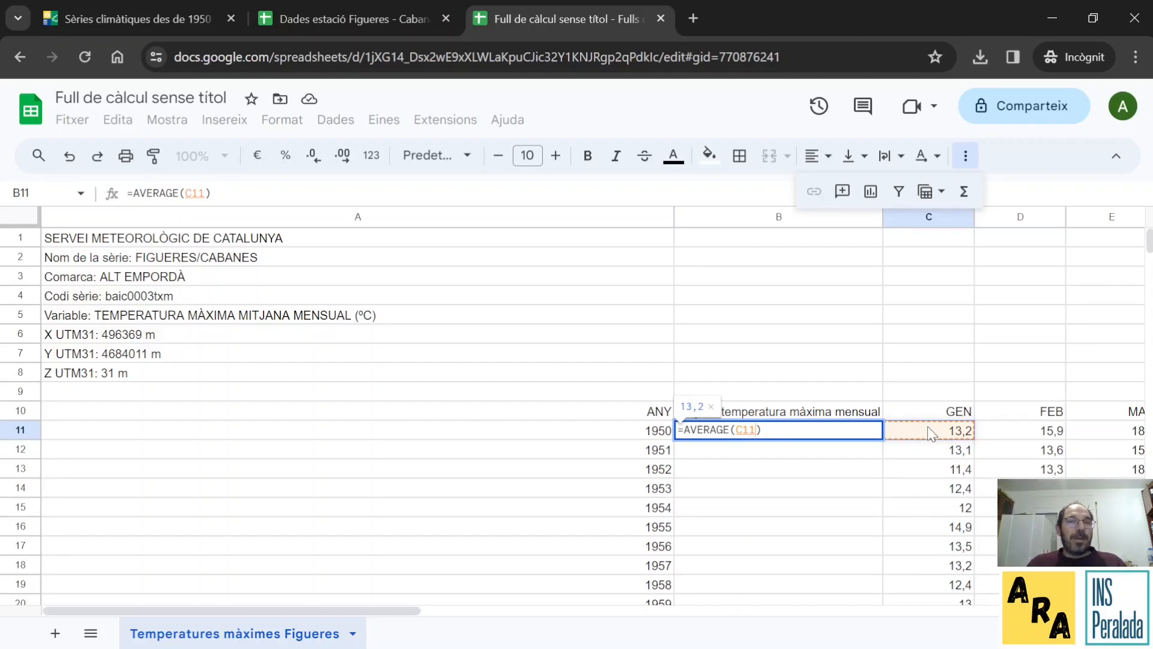
{"action": "left_click_drag", "start_coordinate": [932, 433], "coordinate": [1115, 436]}
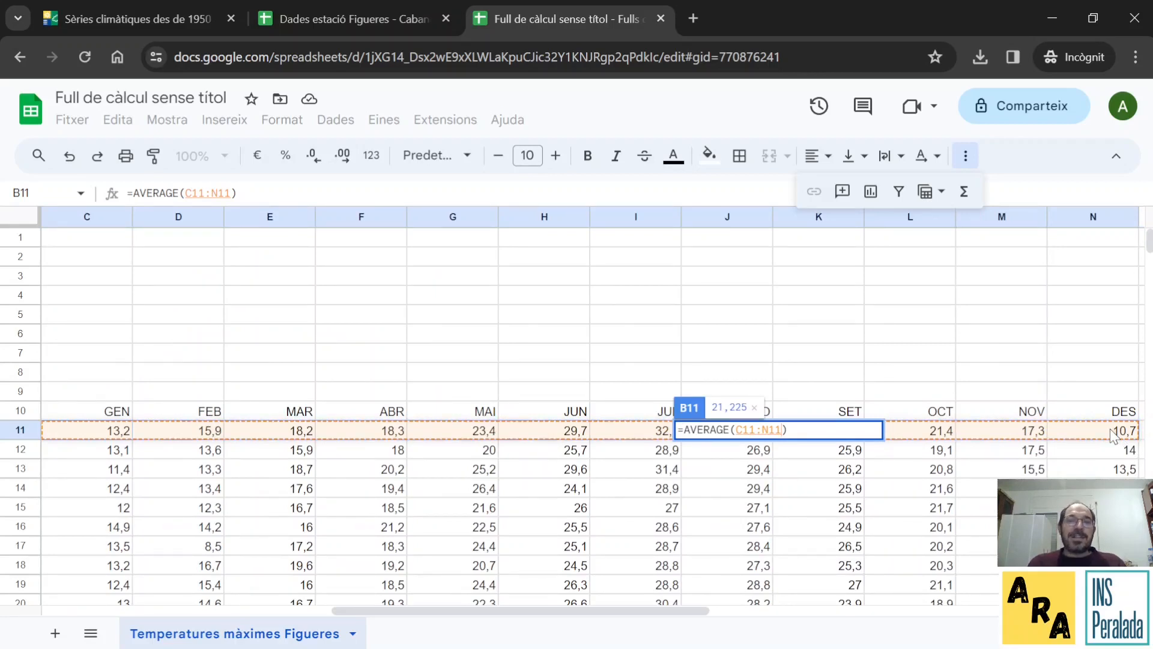
{"action": "key", "text": "Return"}
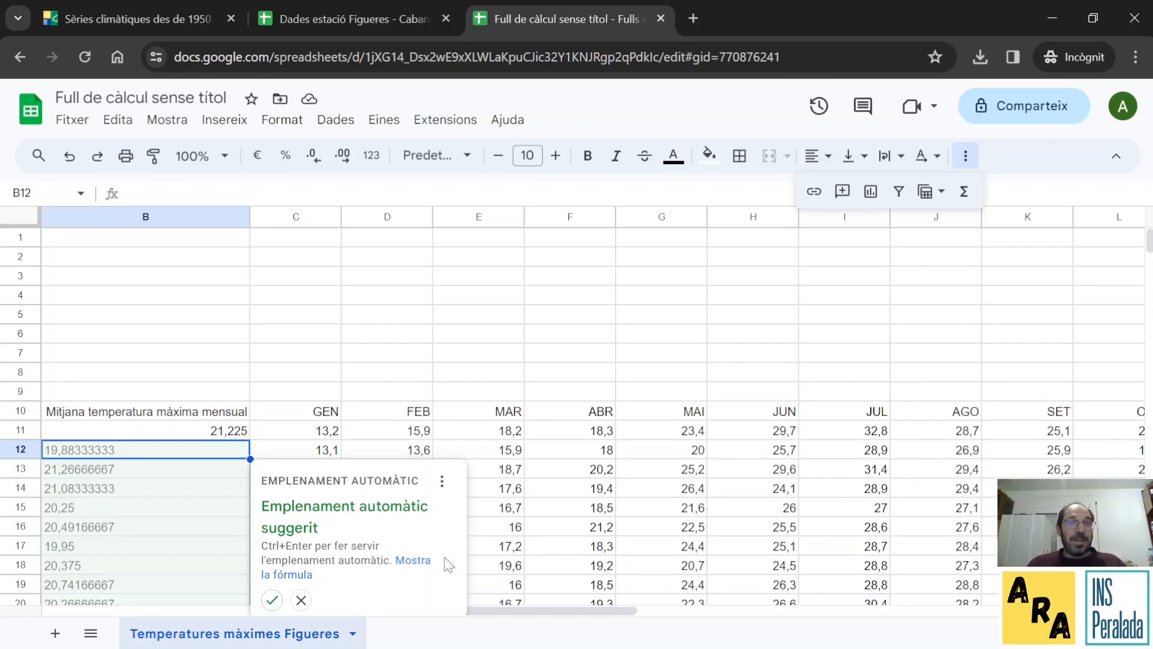
{"action": "left_click", "coordinate": [273, 600]}
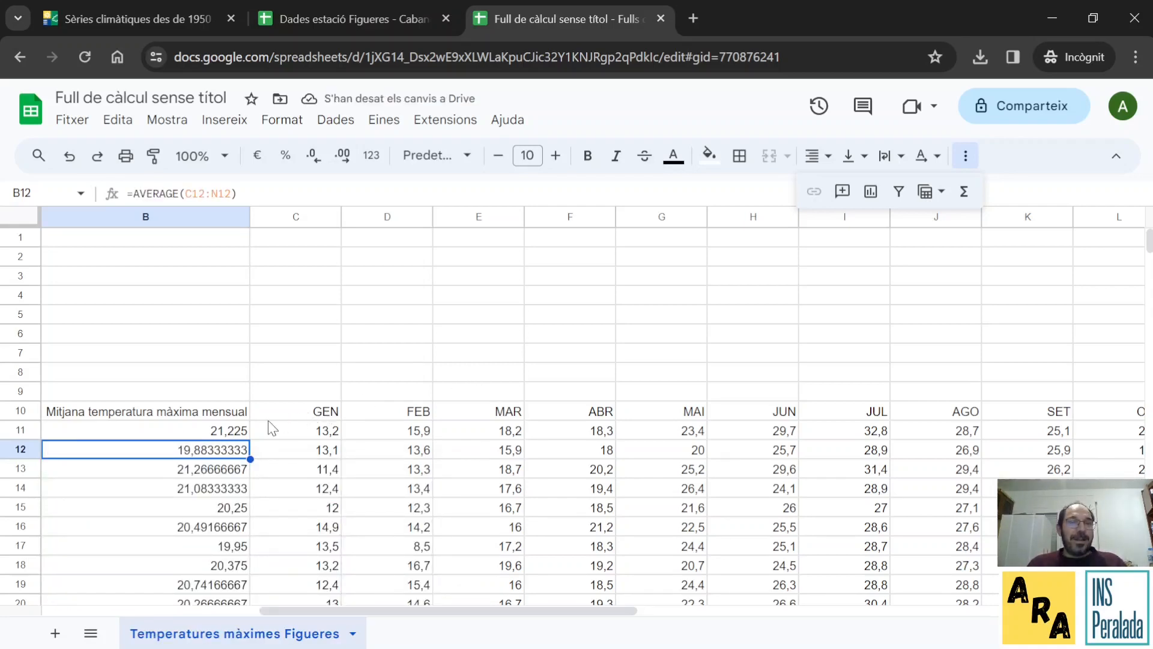
{"action": "left_click", "coordinate": [239, 434]}
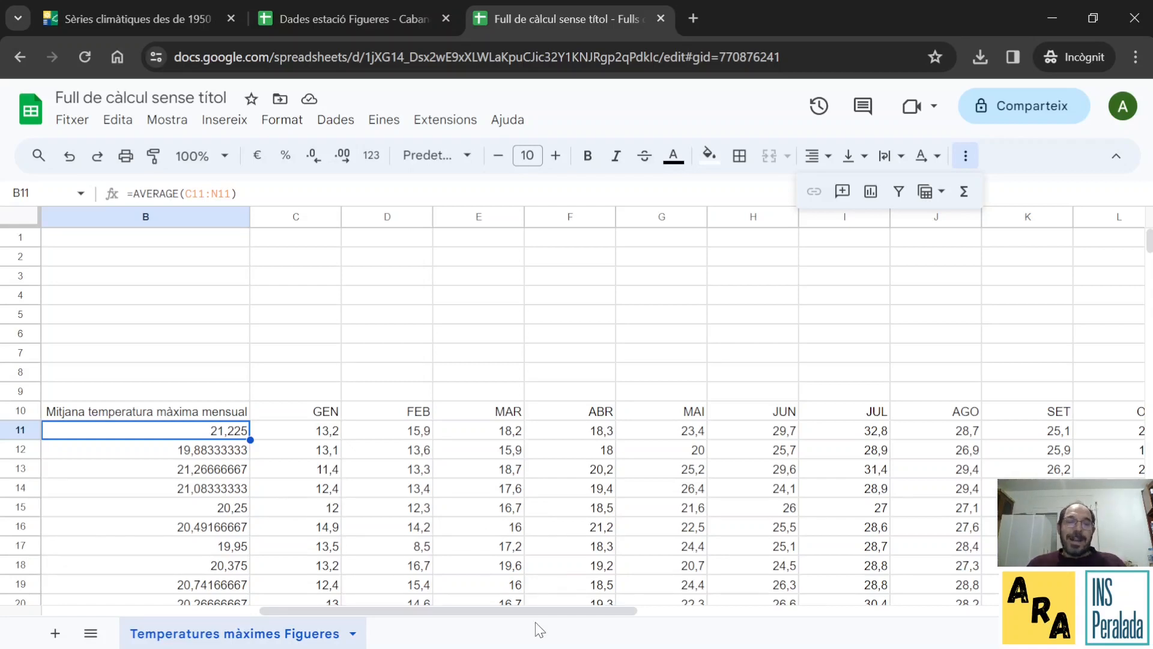
{"action": "left_click_drag", "start_coordinate": [543, 610], "coordinate": [505, 610]}
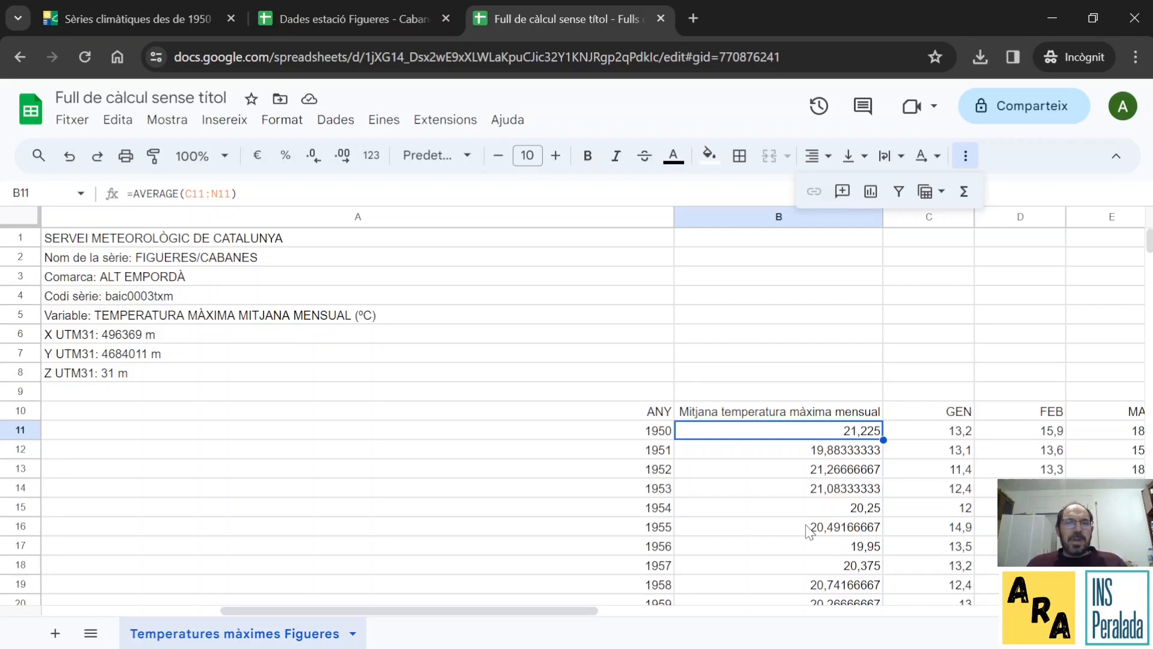
Step: Format the averages in column B to show one decimal place
{"action": "left_click", "coordinate": [791, 214]}
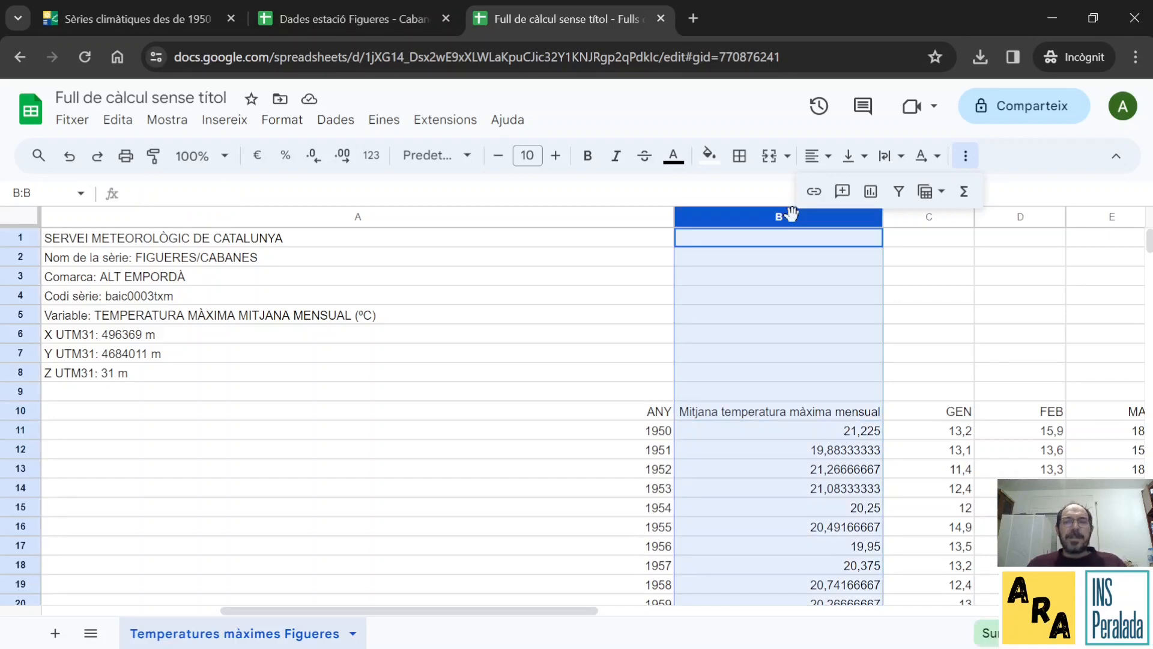
{"action": "left_click", "coordinate": [965, 157]}
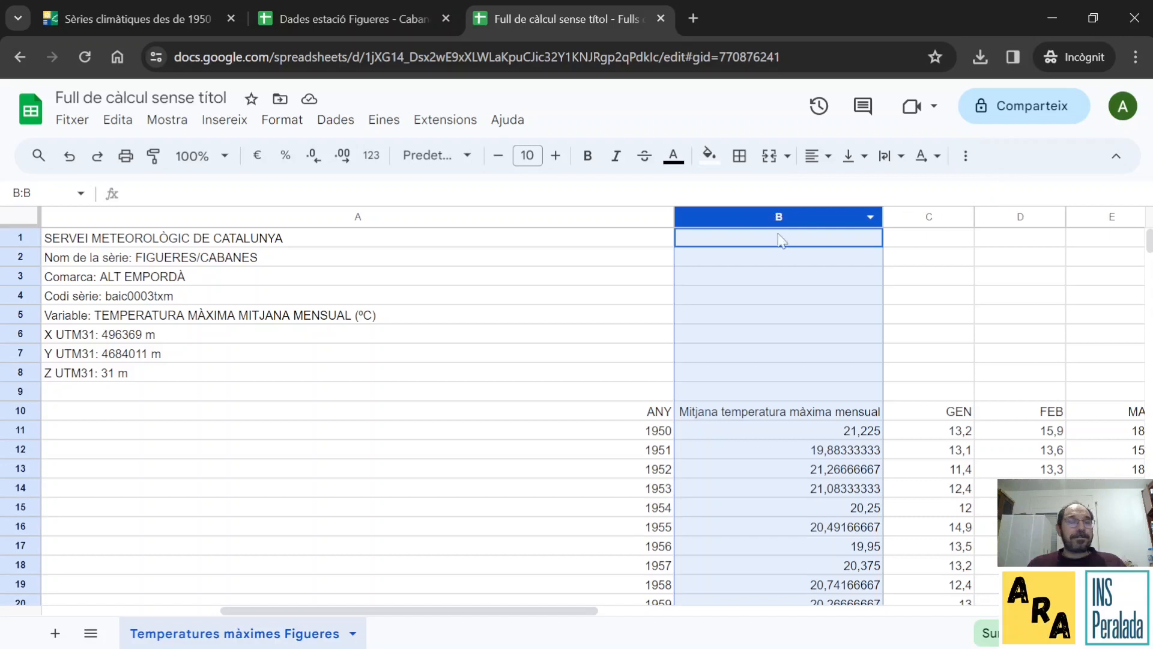
{"action": "left_click", "coordinate": [317, 170]}
{"action": "left_click", "coordinate": [316, 170]}
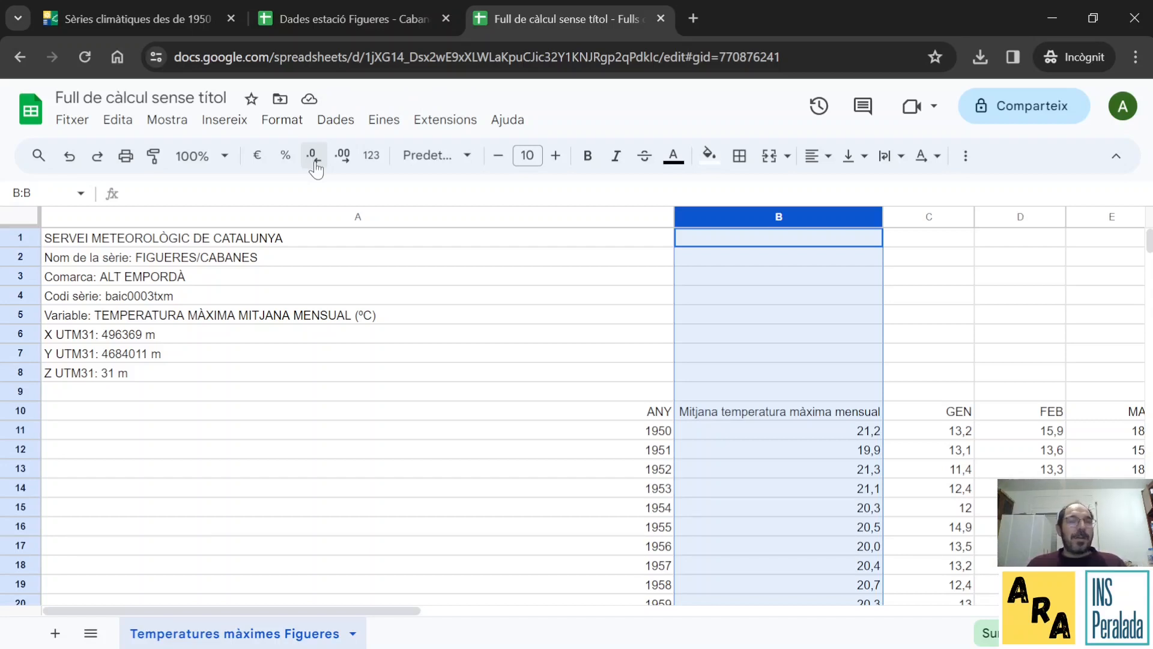
{"action": "left_click", "coordinate": [516, 318]}
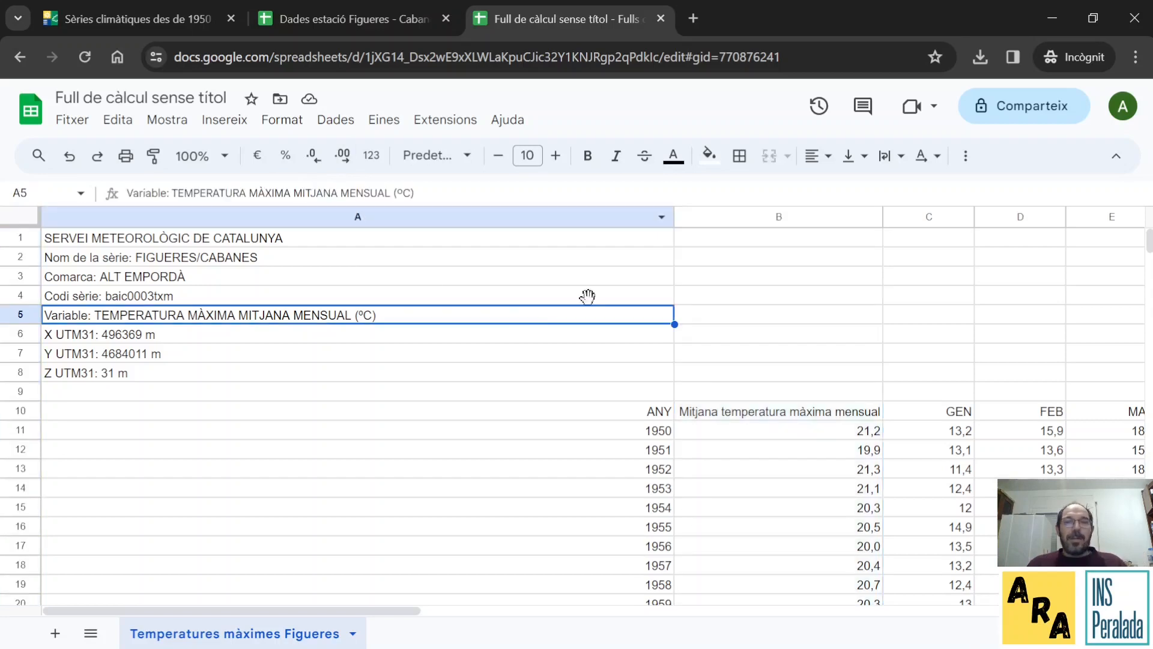
Step: Insert a chart from the years and their averages in A10:B83, including the headings
{"action": "left_click_drag", "start_coordinate": [665, 420], "coordinate": [745, 423]}
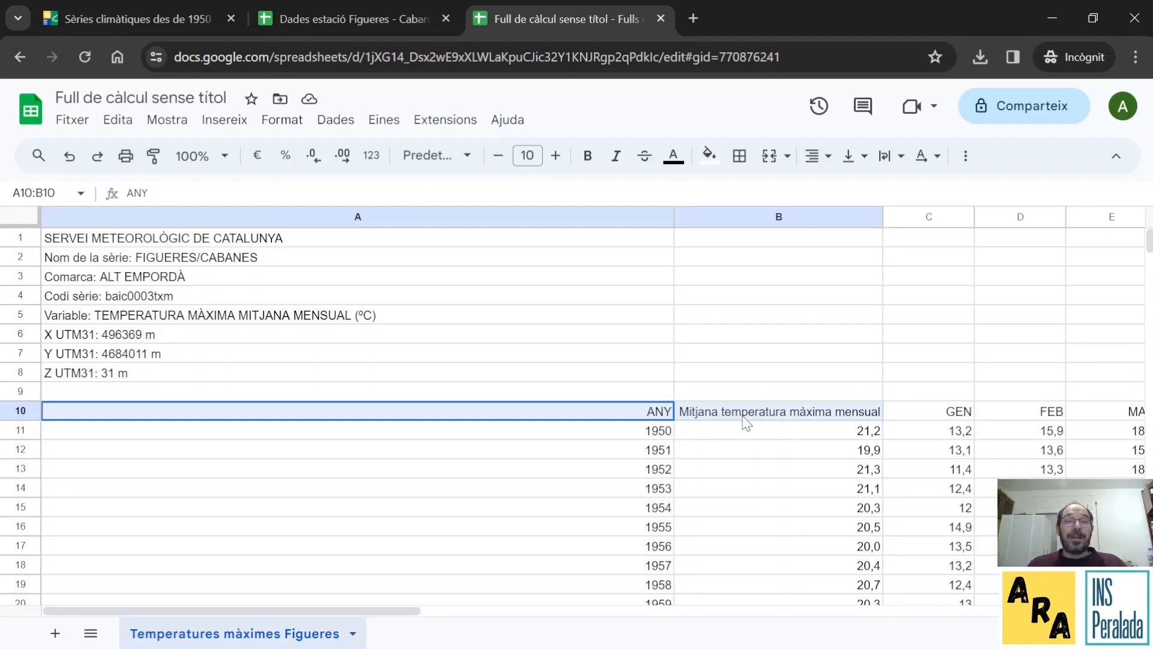
{"action": "mouse_move", "coordinate": [747, 423]}
{"action": "left_mouse_down"}
{"action": "mouse_move", "coordinate": [756, 644]}
{"action": "mouse_move", "coordinate": [734, 414]}
{"action": "left_mouse_up"}
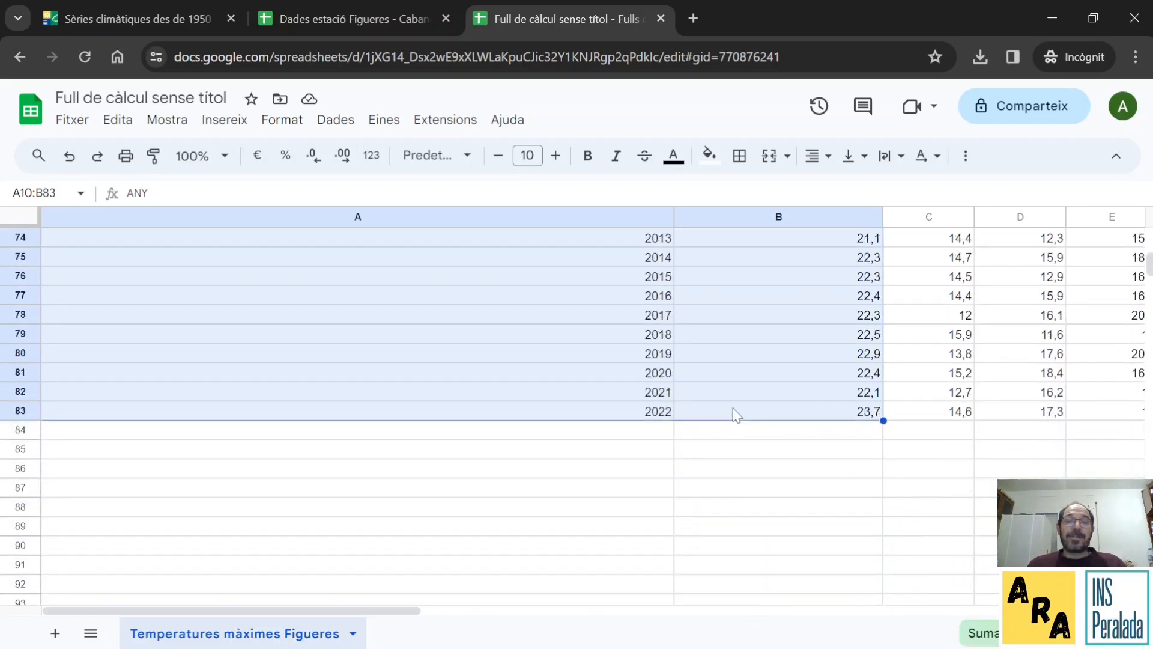
{"action": "scroll", "coordinate": [734, 410], "scroll_direction": "up", "scroll_amount": 15}
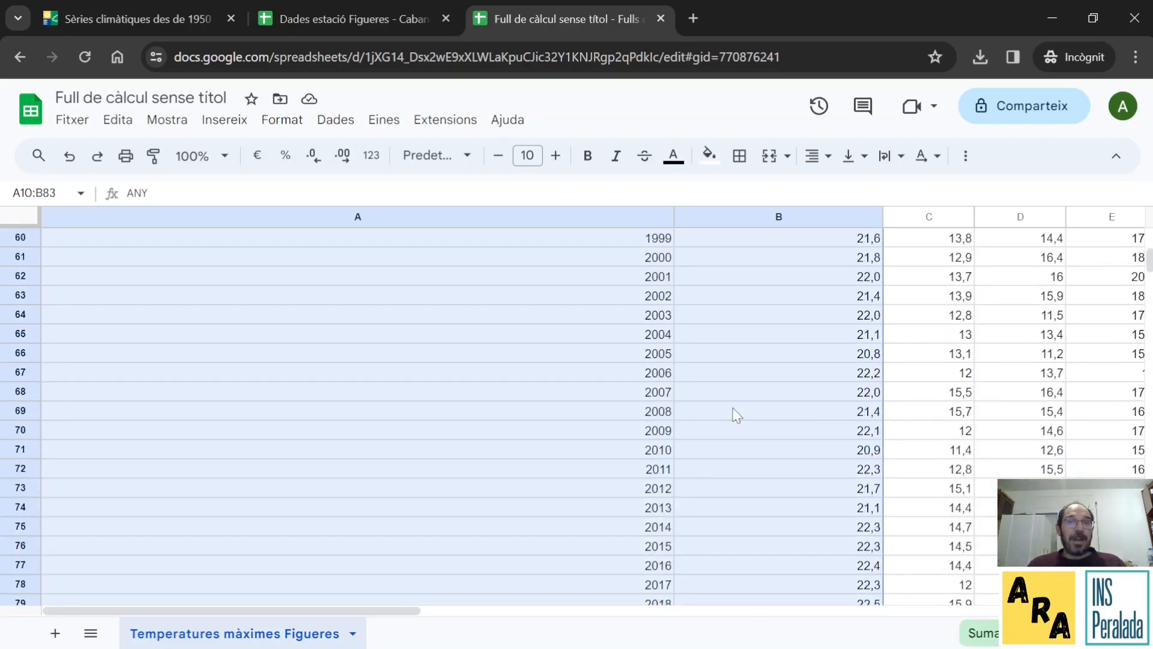
{"action": "scroll", "coordinate": [732, 409], "scroll_direction": "up", "scroll_amount": 9}
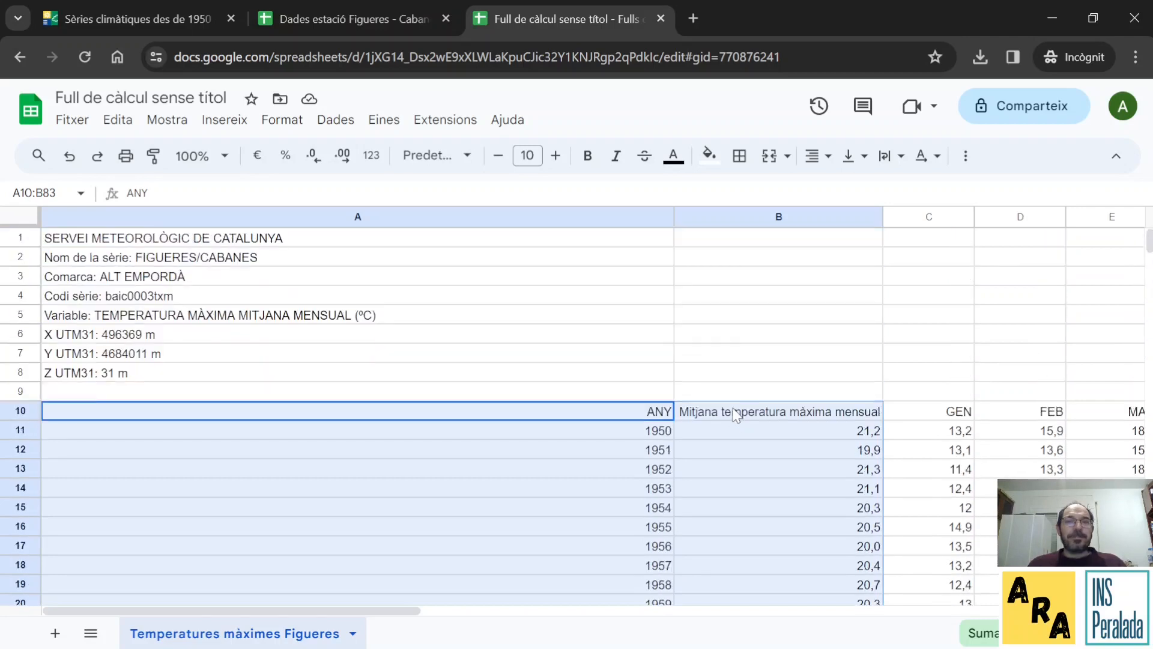
{"action": "left_click", "coordinate": [212, 127]}
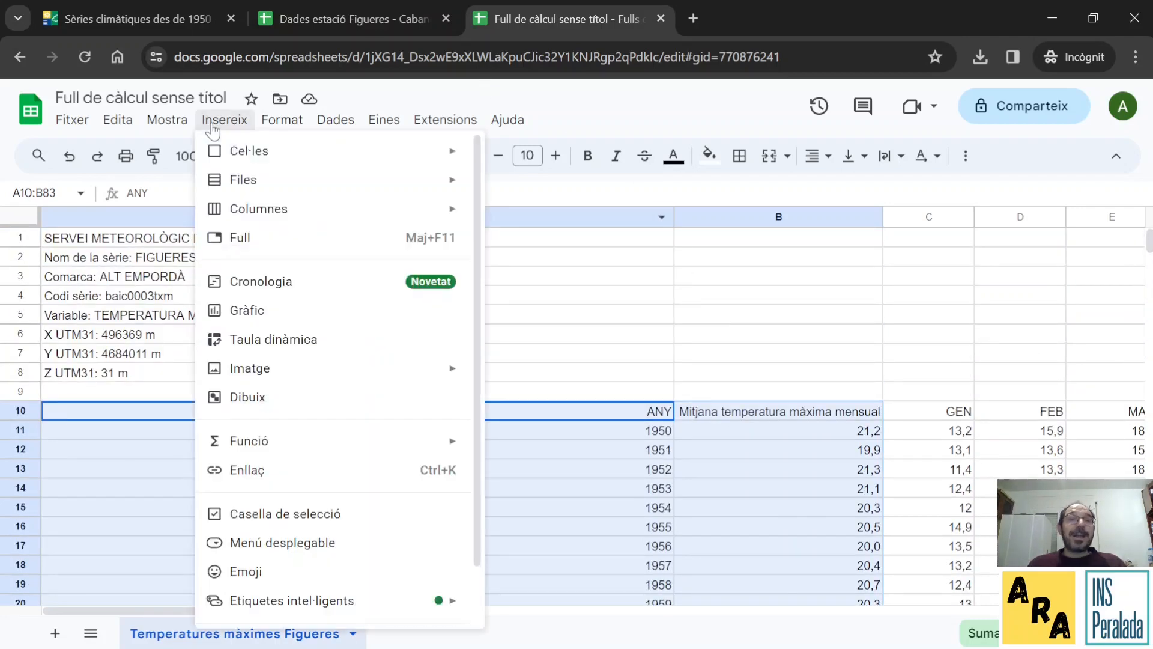
{"action": "left_click", "coordinate": [273, 319]}
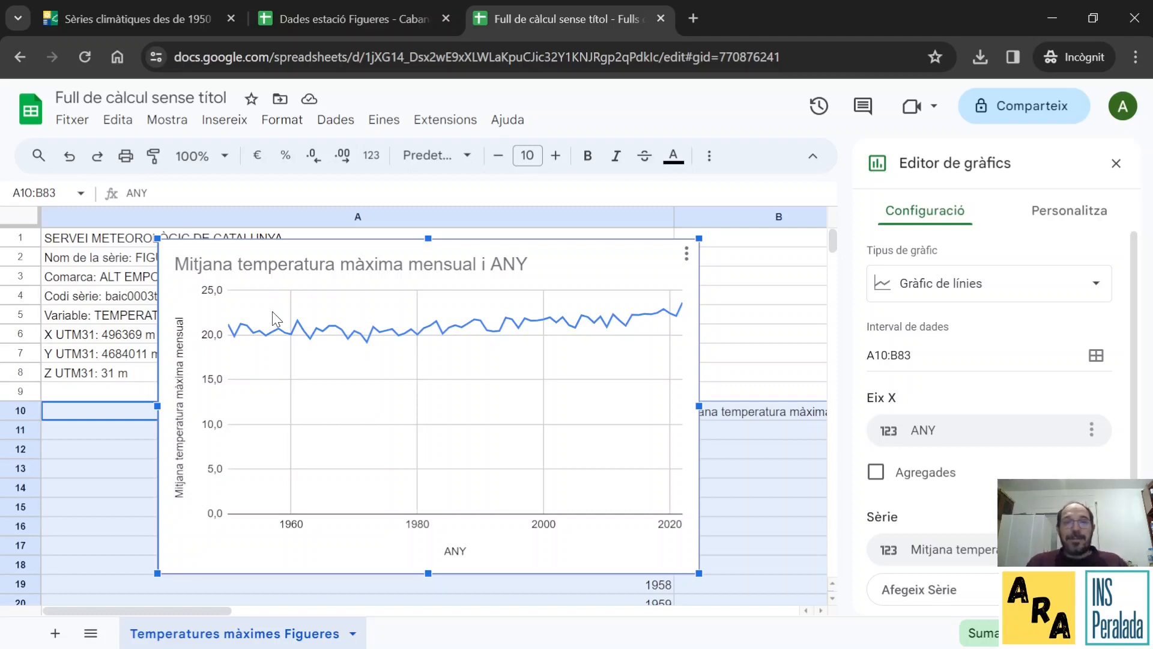
Step: Consult the chart in the Dades estació Figueres - Cabanes spreadsheet, and shorten the new chart's title to "Mitjana temperatura màxima mensual"
{"action": "left_click", "coordinate": [398, 24]}
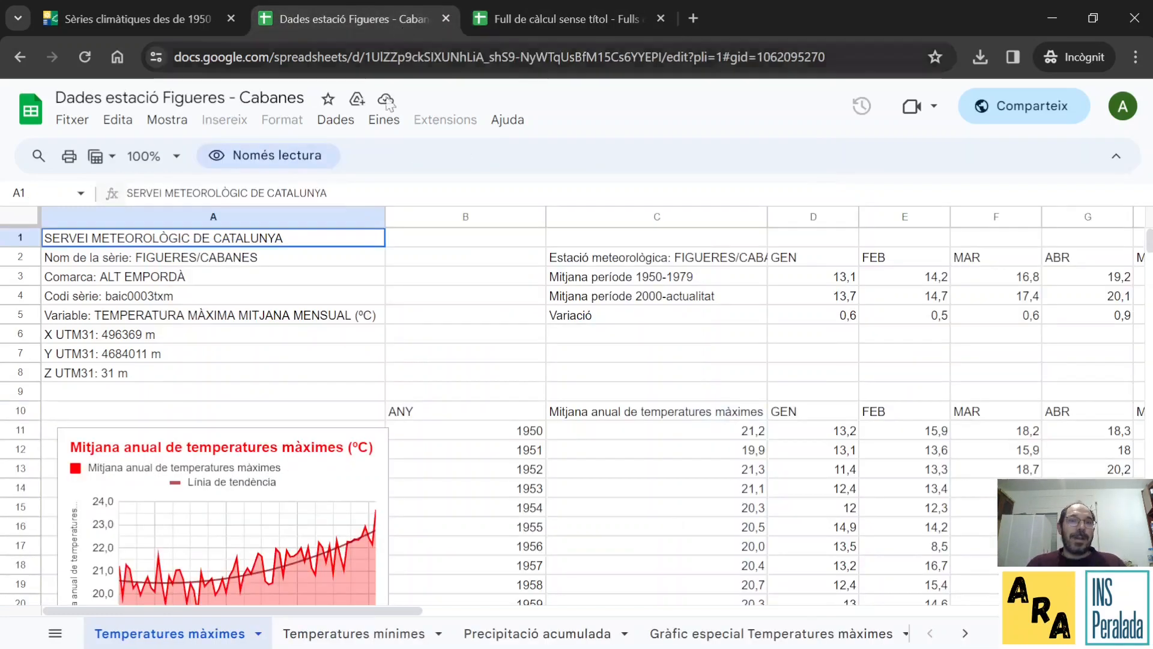
{"action": "scroll", "coordinate": [378, 276], "scroll_direction": "down", "scroll_amount": 2}
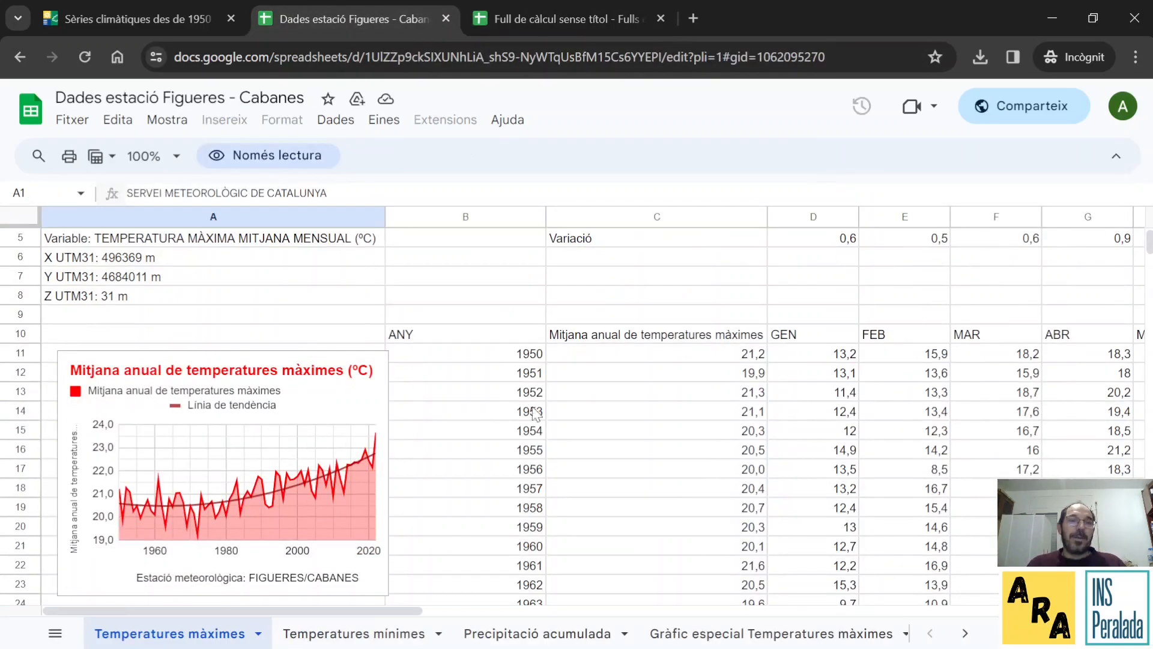
{"action": "left_click", "coordinate": [615, 24]}
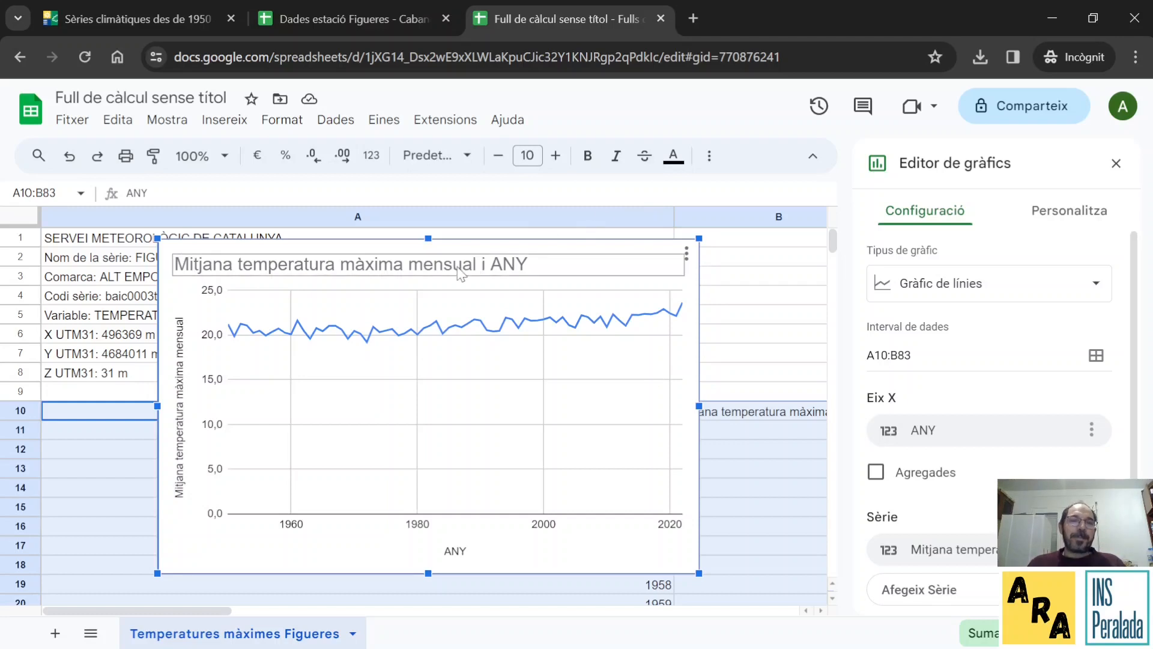
{"action": "left_click", "coordinate": [425, 275]}
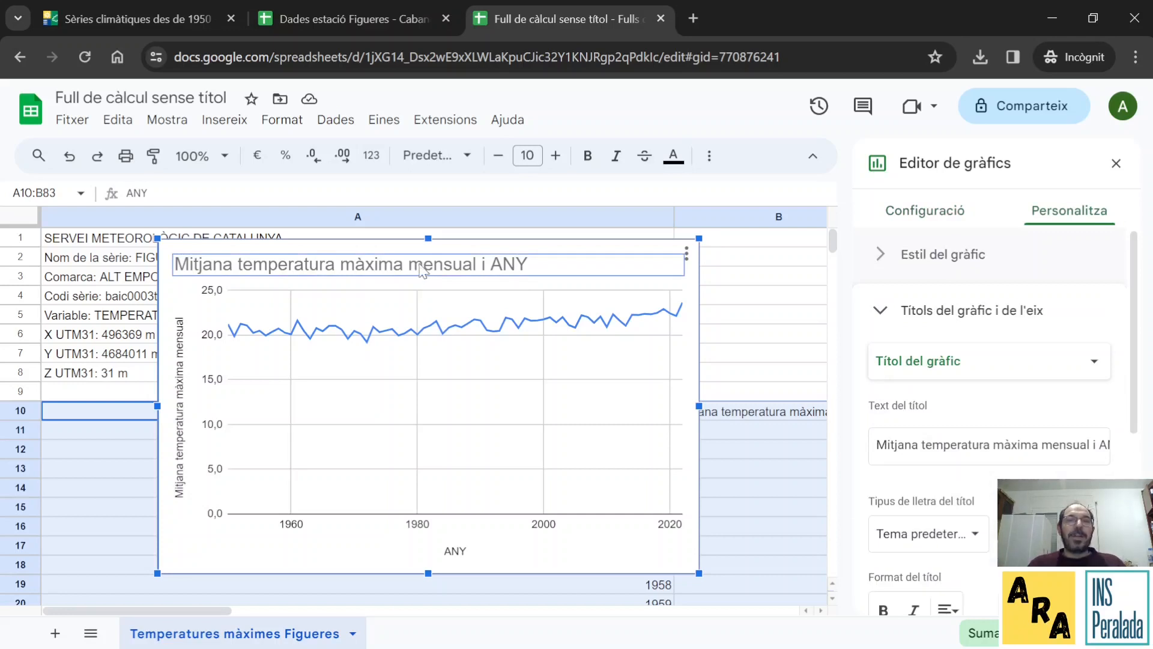
{"action": "left_click", "coordinate": [421, 265]}
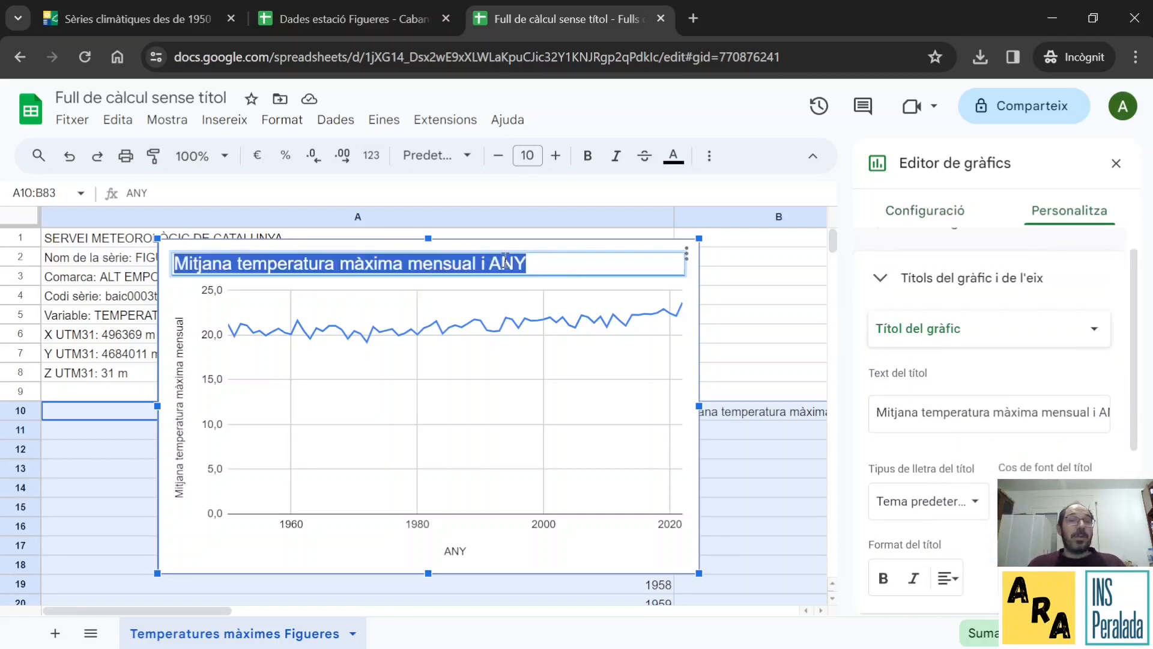
{"action": "left_click", "coordinate": [545, 264]}
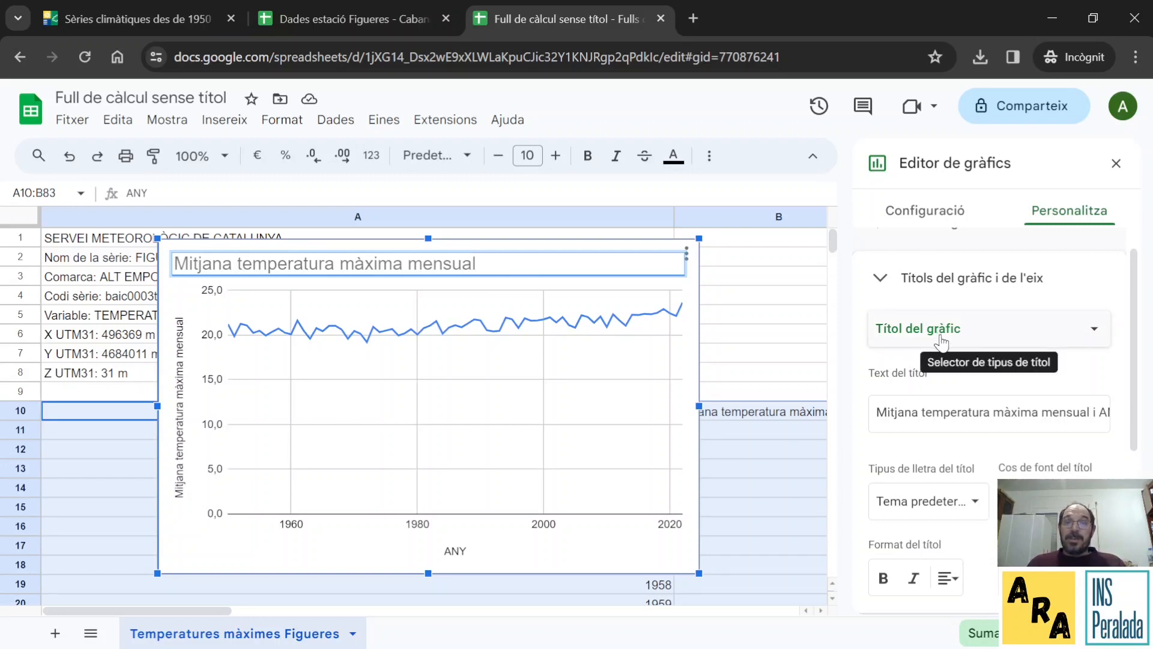
Step: Format the chart title in bold red with a font size of 16
{"action": "scroll", "coordinate": [972, 399], "scroll_direction": "down", "scroll_amount": 3}
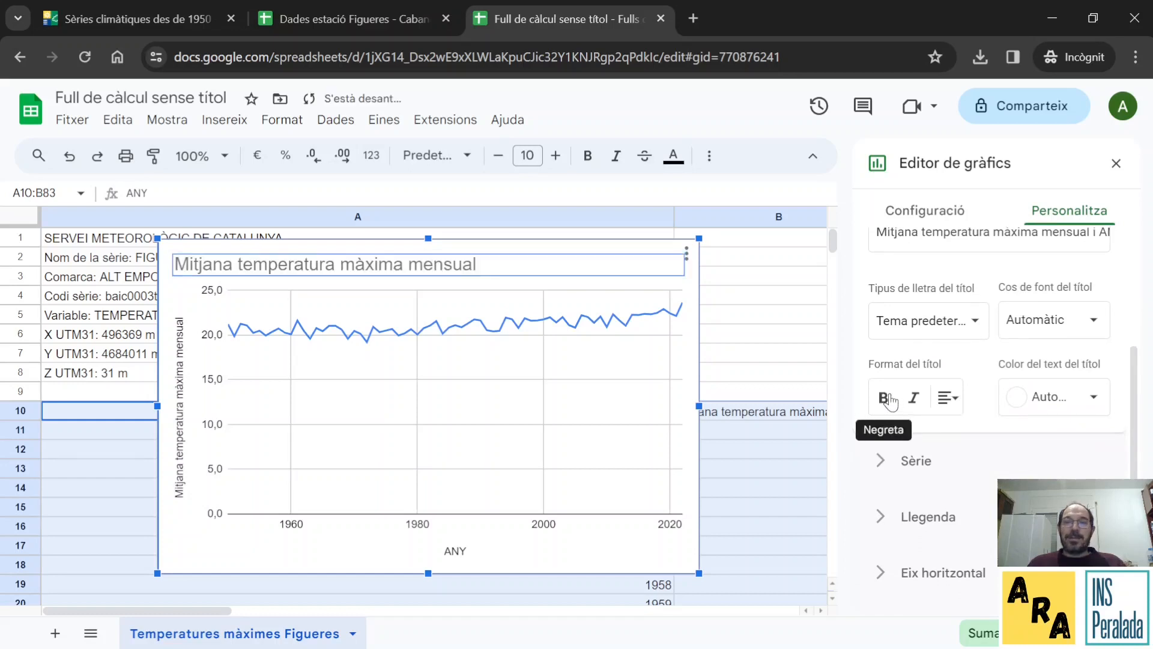
{"action": "left_click", "coordinate": [887, 399]}
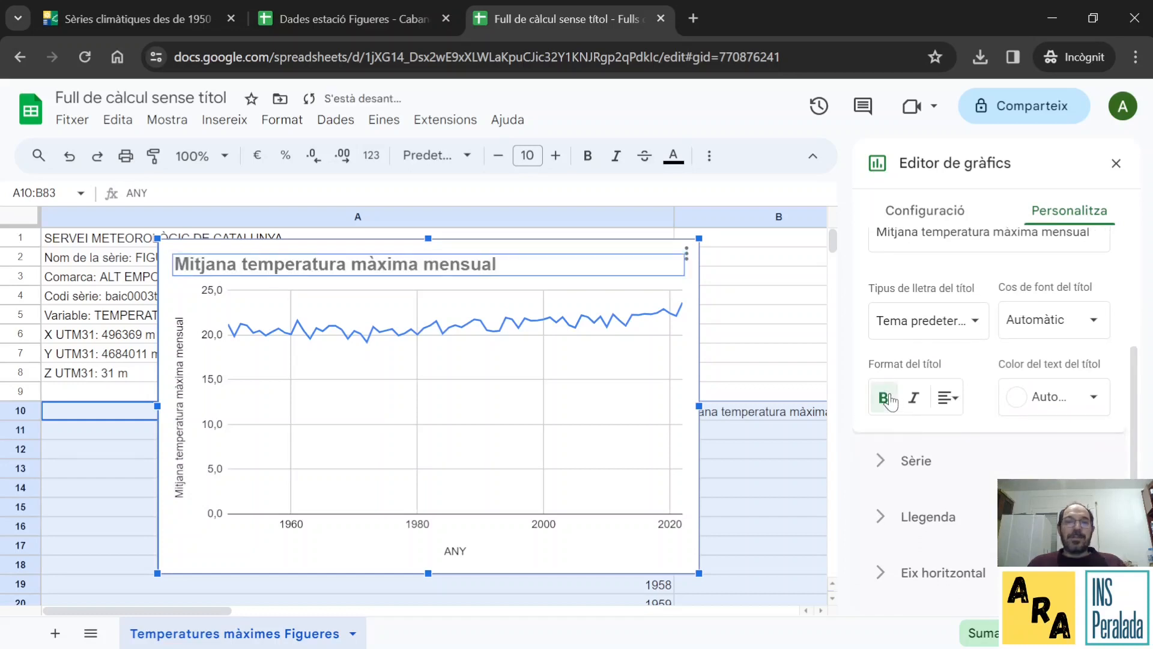
{"action": "left_click", "coordinate": [1092, 397]}
{"action": "left_click", "coordinate": [933, 485]}
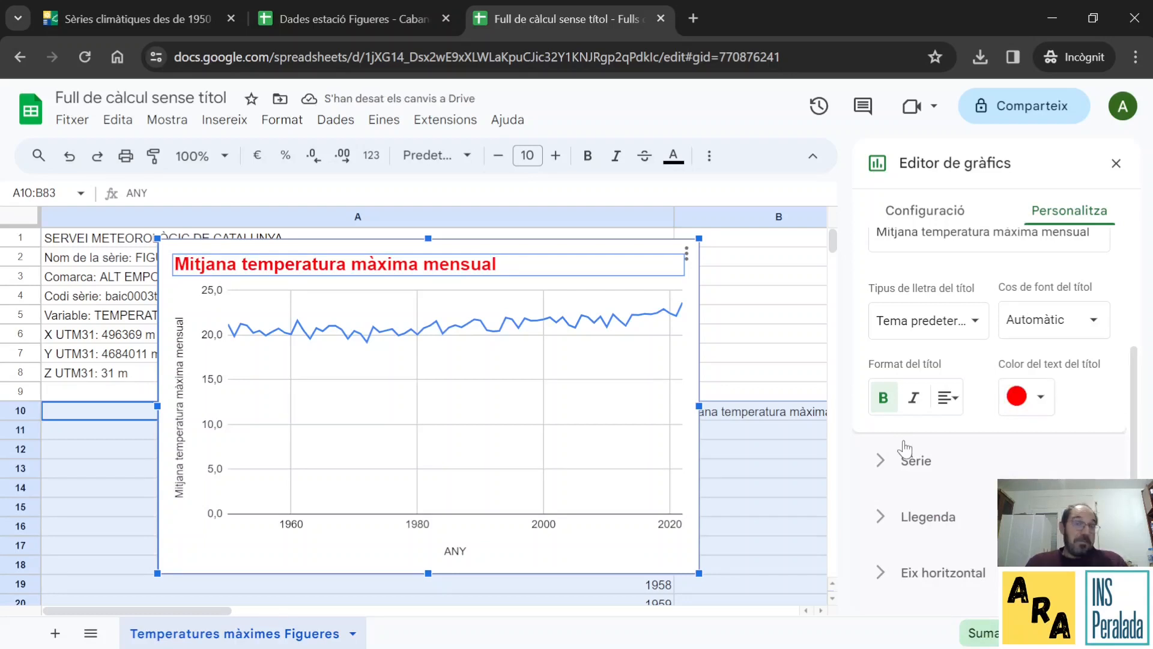
{"action": "left_click", "coordinate": [1094, 325]}
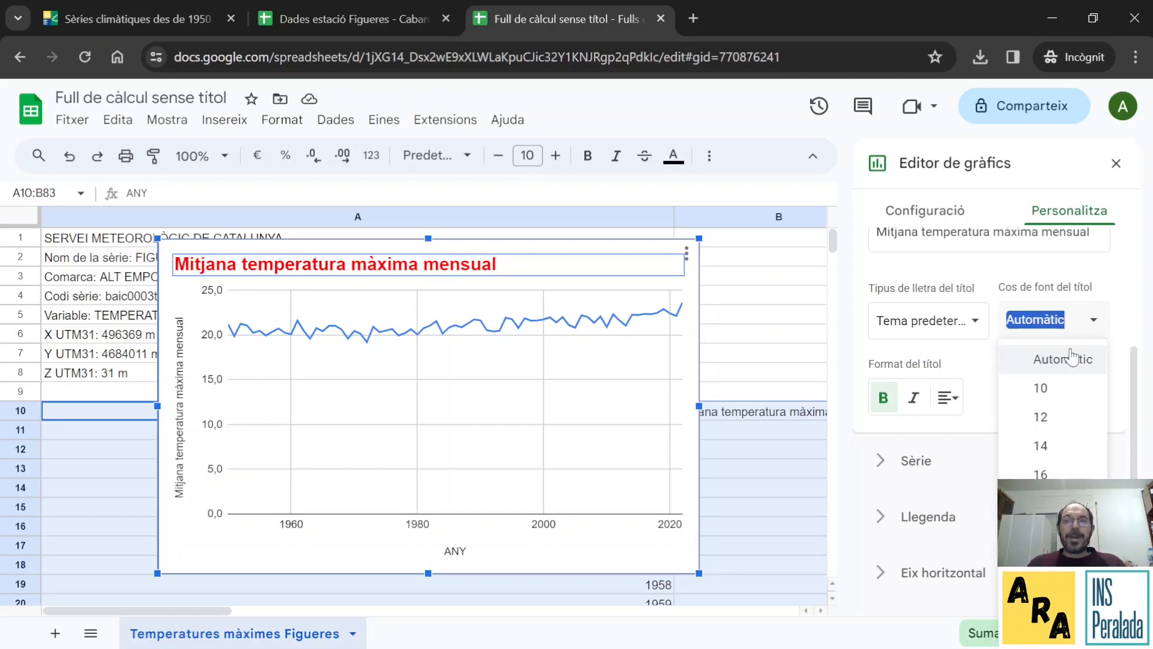
{"action": "left_click", "coordinate": [1058, 462]}
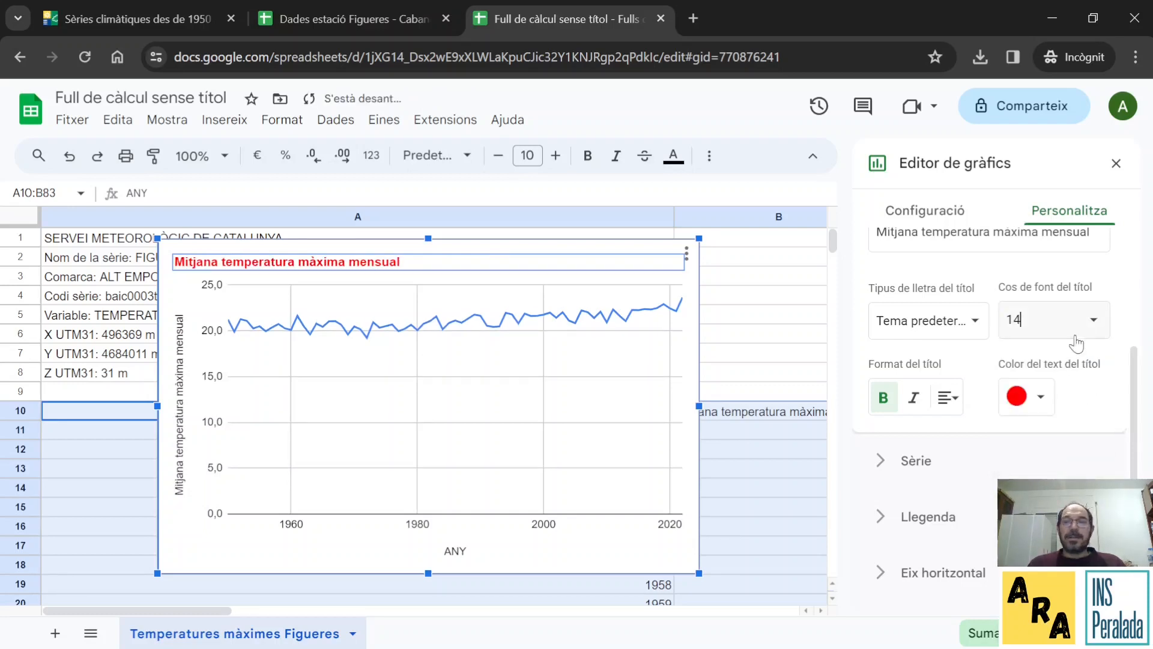
{"action": "left_click", "coordinate": [1092, 327]}
{"action": "left_click", "coordinate": [1046, 472]}
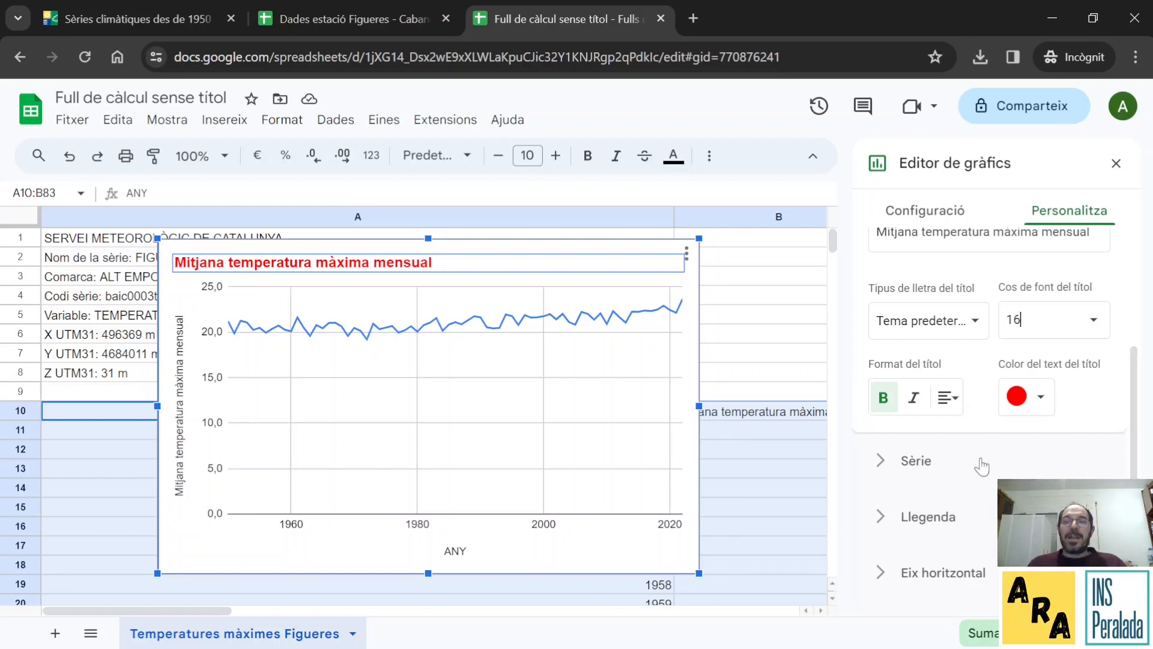
Step: Set the minimum value of the chart's vertical axis to 18
{"action": "scroll", "coordinate": [982, 466], "scroll_direction": "down", "scroll_amount": 2}
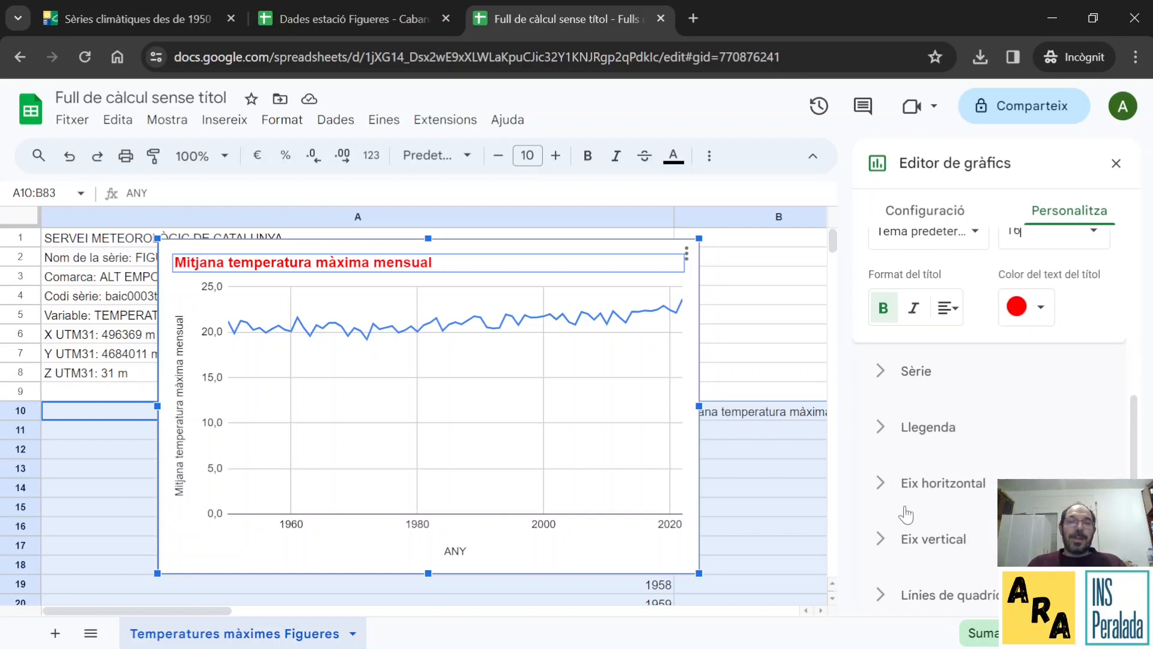
{"action": "left_click", "coordinate": [899, 539]}
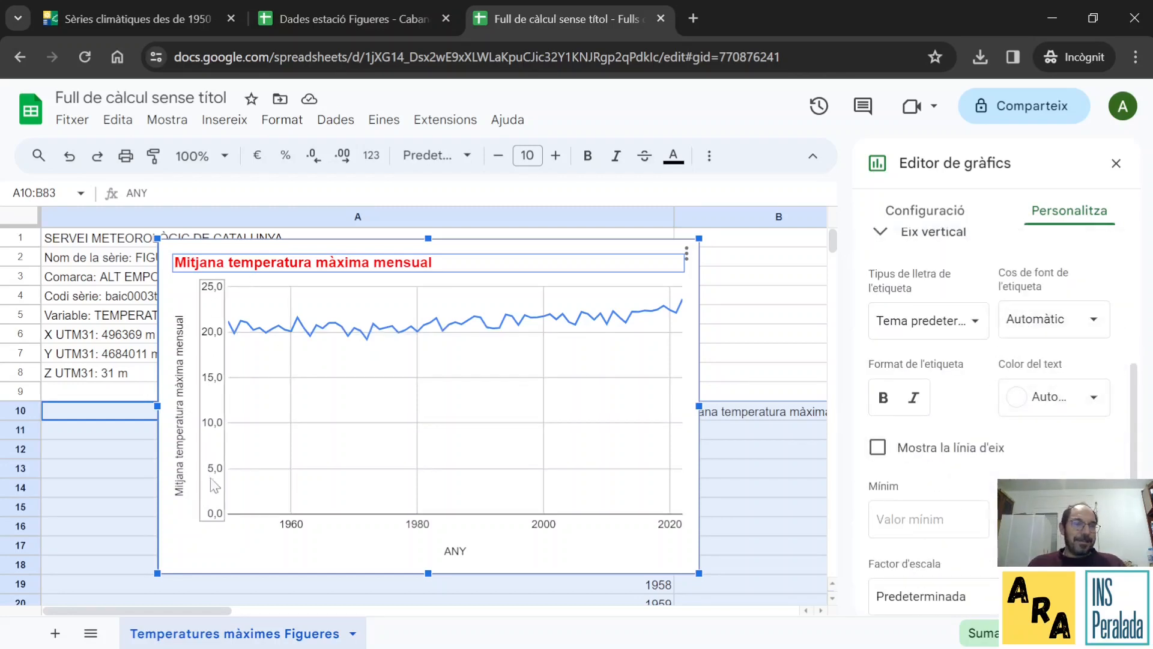
{"action": "scroll", "coordinate": [935, 436], "scroll_direction": "down", "scroll_amount": 2}
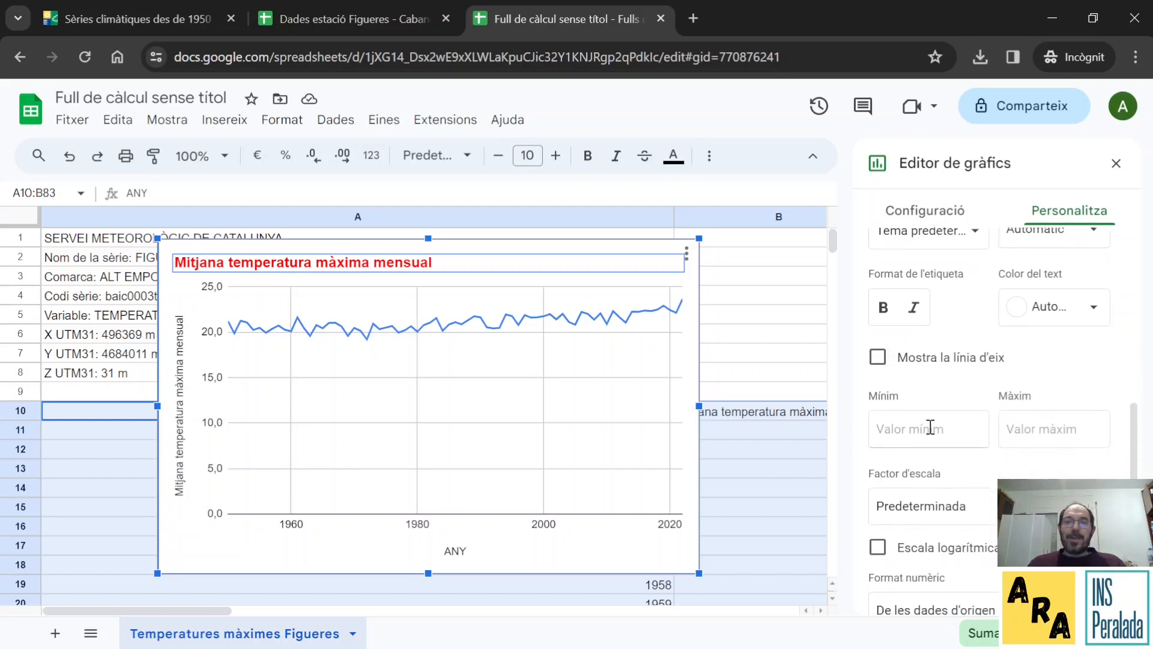
{"action": "left_click", "coordinate": [930, 427]}
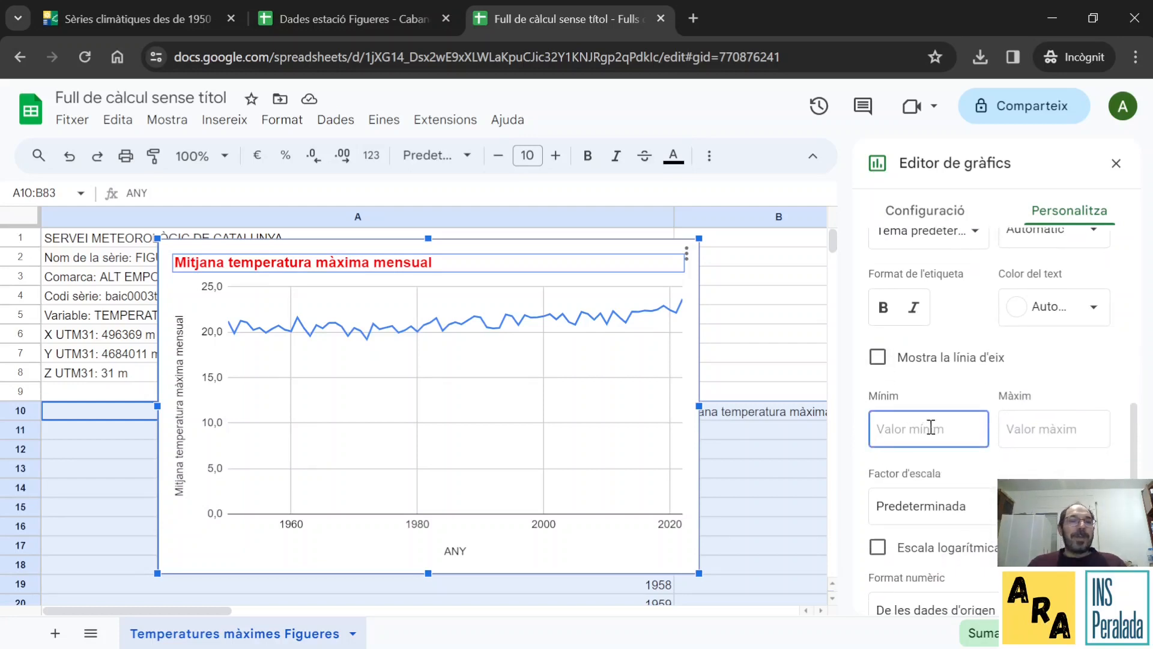
{"action": "type", "text": "15"}
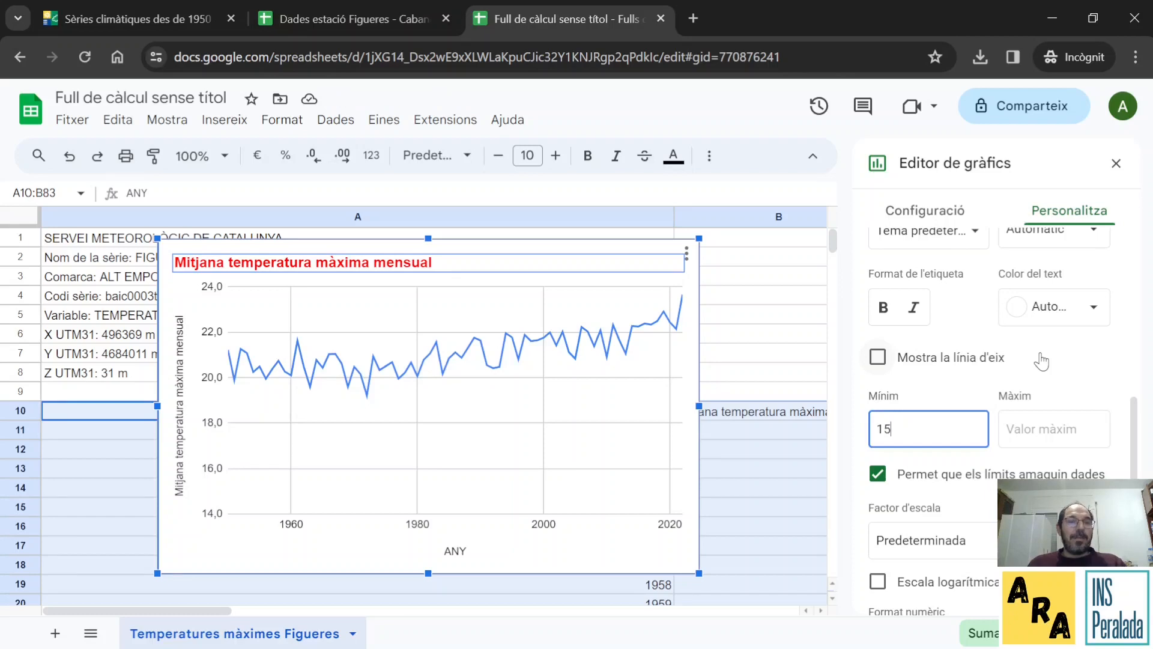
{"action": "key", "text": "BackSpace"}
{"action": "type", "text": "8"}
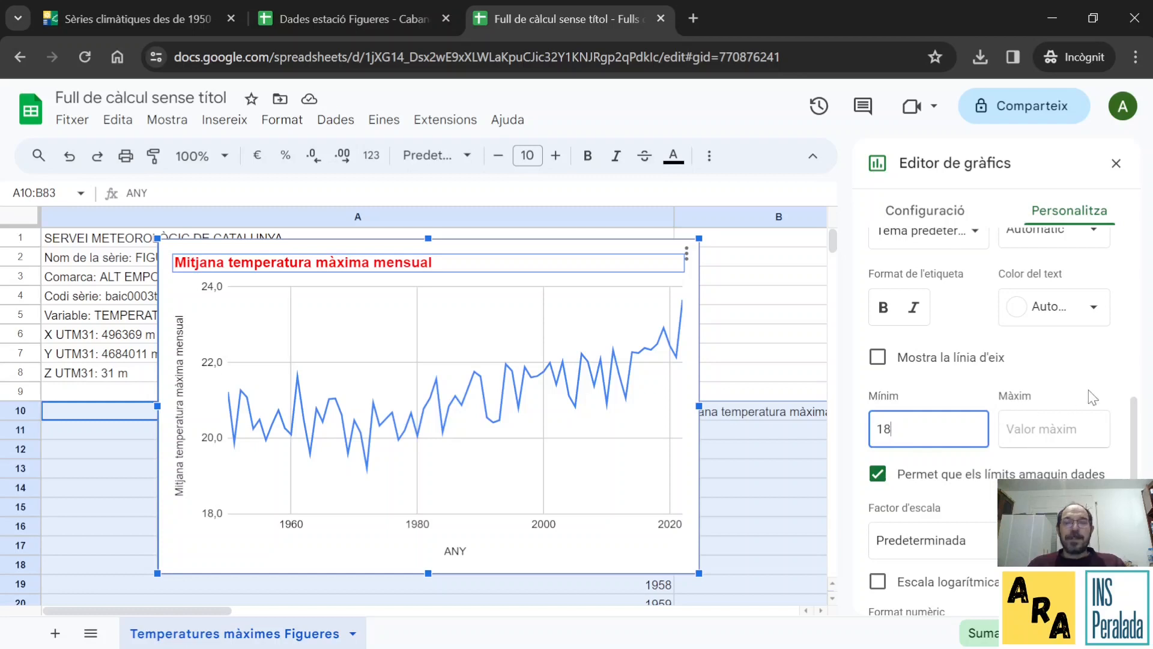
Step: Set the line colour of the average temperature series to bright red
{"action": "scroll", "coordinate": [1093, 397], "scroll_direction": "down", "scroll_amount": 3}
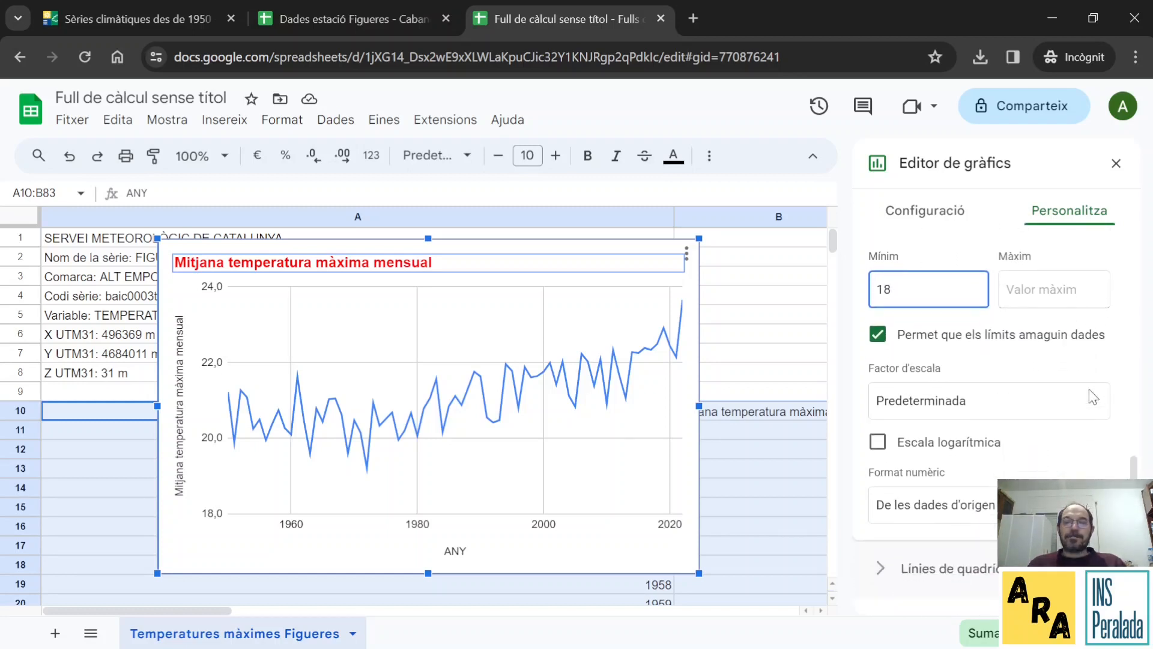
{"action": "scroll", "coordinate": [1090, 394], "scroll_direction": "up", "scroll_amount": 10}
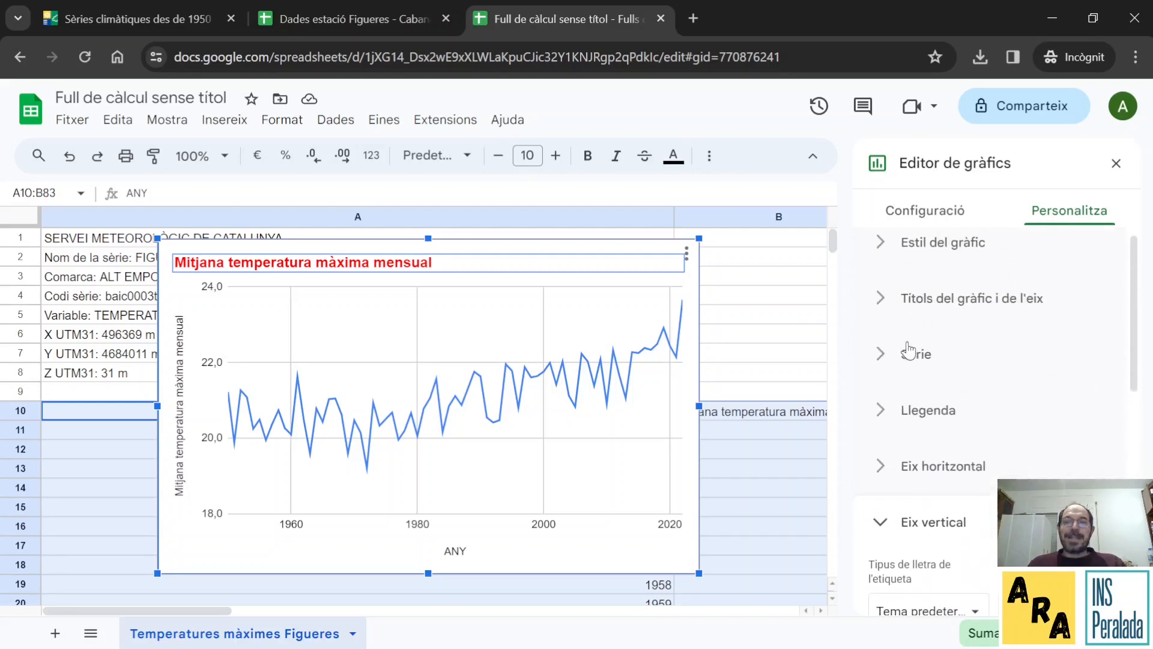
{"action": "left_click", "coordinate": [889, 360]}
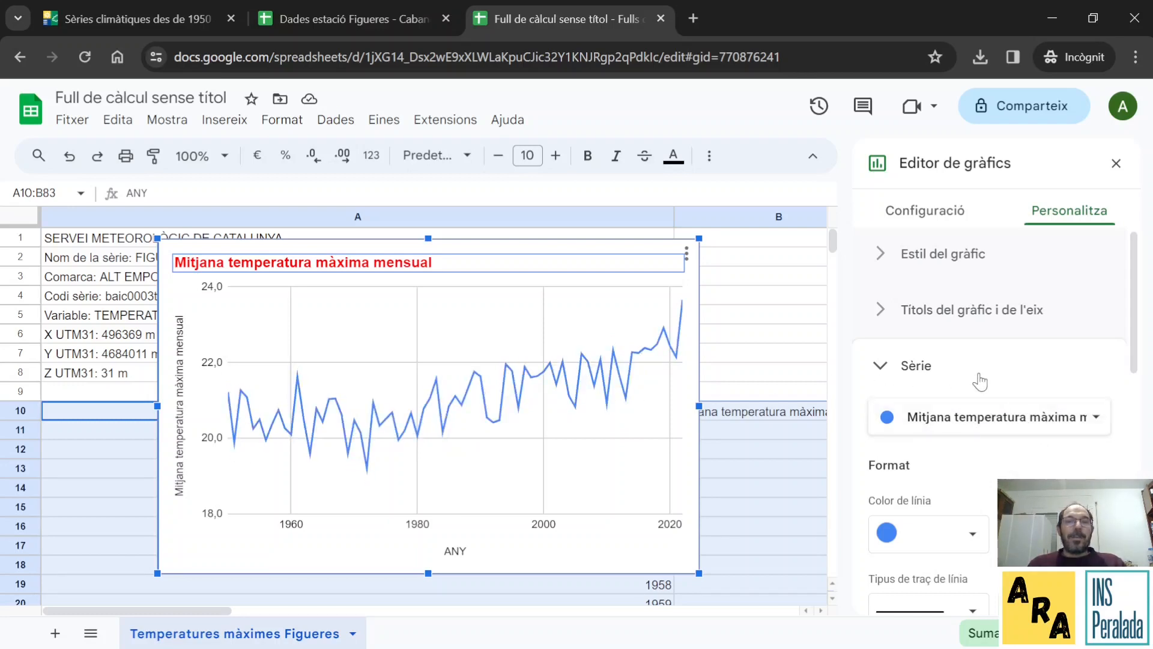
{"action": "scroll", "coordinate": [980, 384], "scroll_direction": "down", "scroll_amount": 3}
{"action": "left_click", "coordinate": [984, 438]}
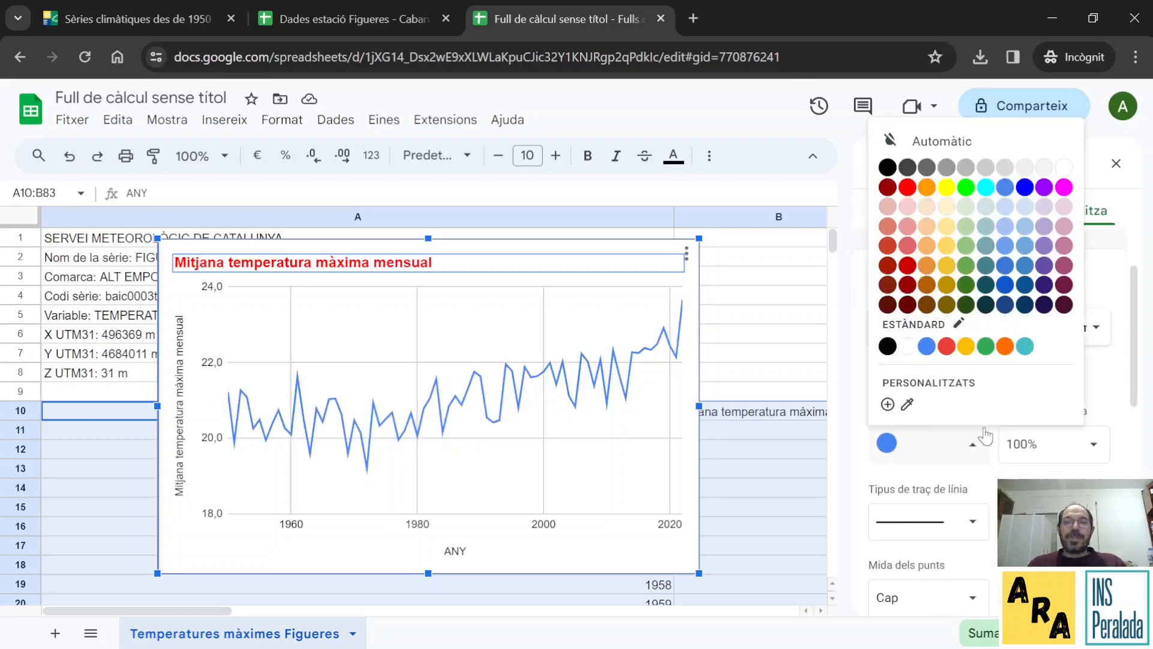
{"action": "left_click", "coordinate": [905, 196]}
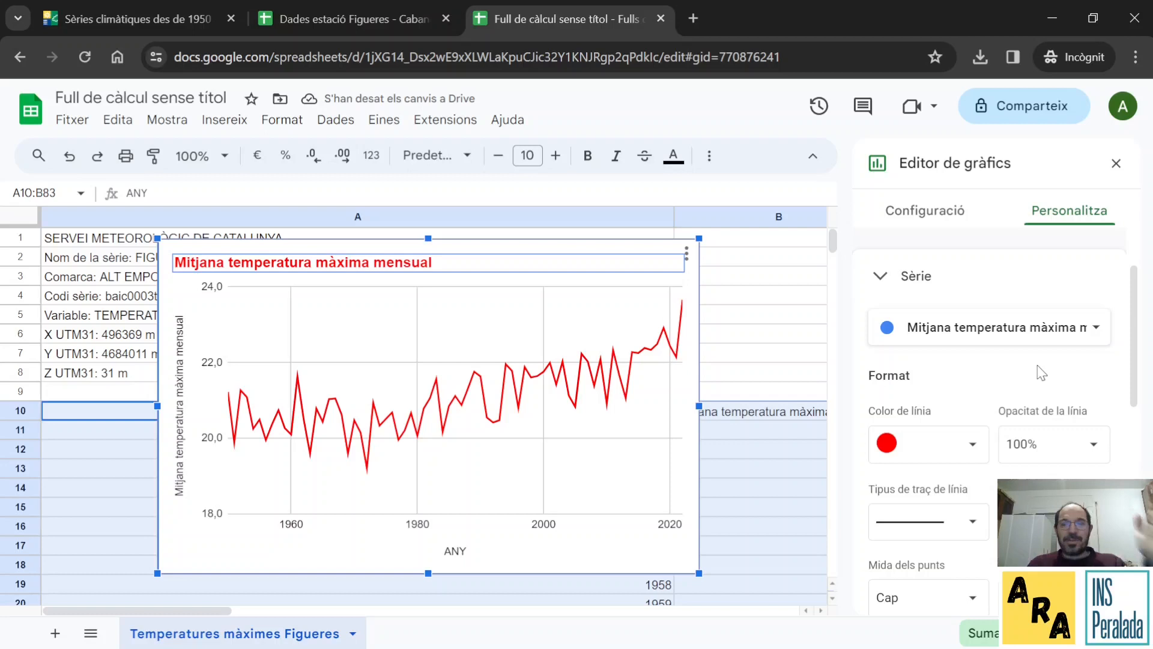
Step: Add a linear trendline to the average temperature series
{"action": "scroll", "coordinate": [1060, 371], "scroll_direction": "down", "scroll_amount": 3}
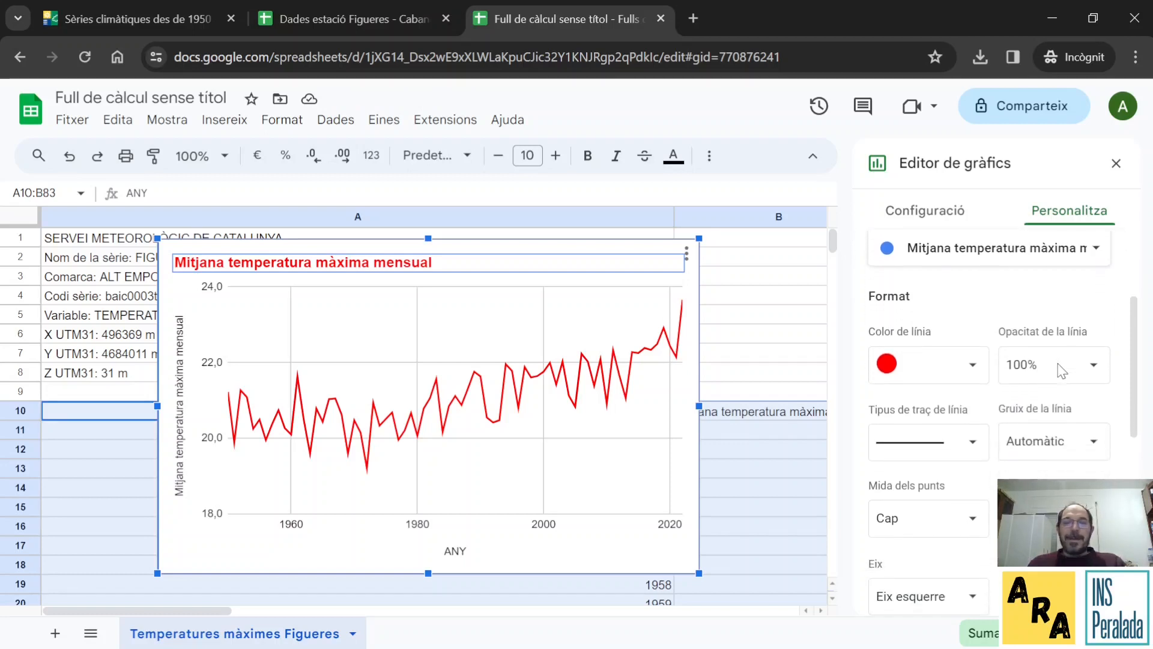
{"action": "scroll", "coordinate": [950, 366], "scroll_direction": "down", "scroll_amount": 4}
{"action": "scroll", "coordinate": [1014, 398], "scroll_direction": "down", "scroll_amount": 5}
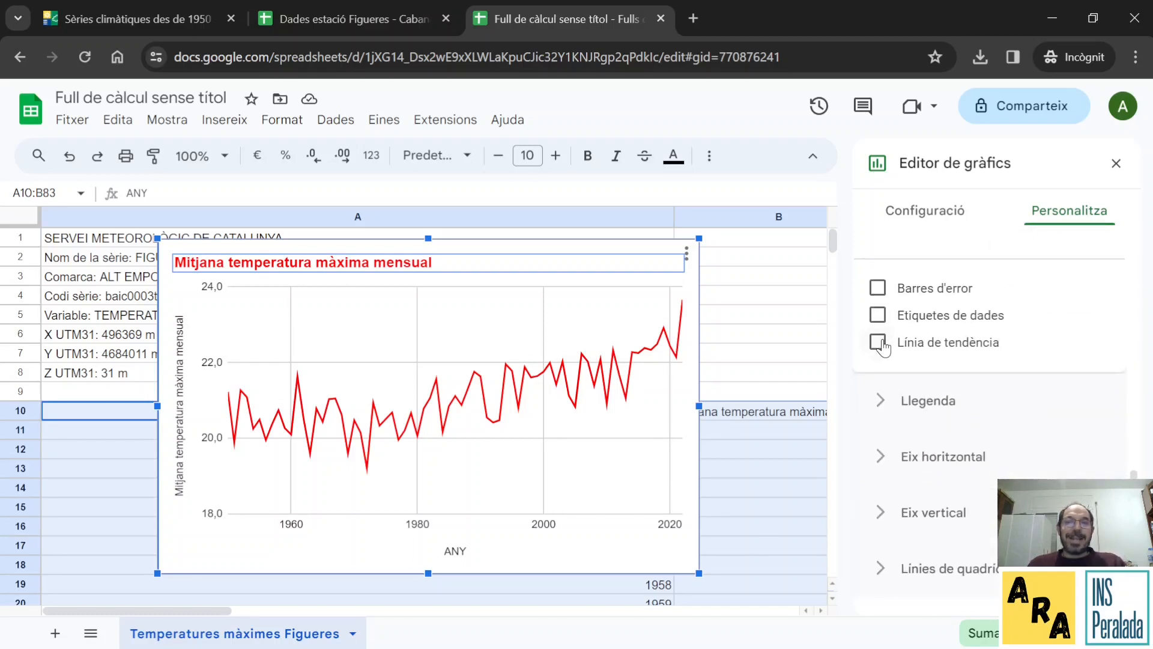
{"action": "left_click", "coordinate": [879, 343]}
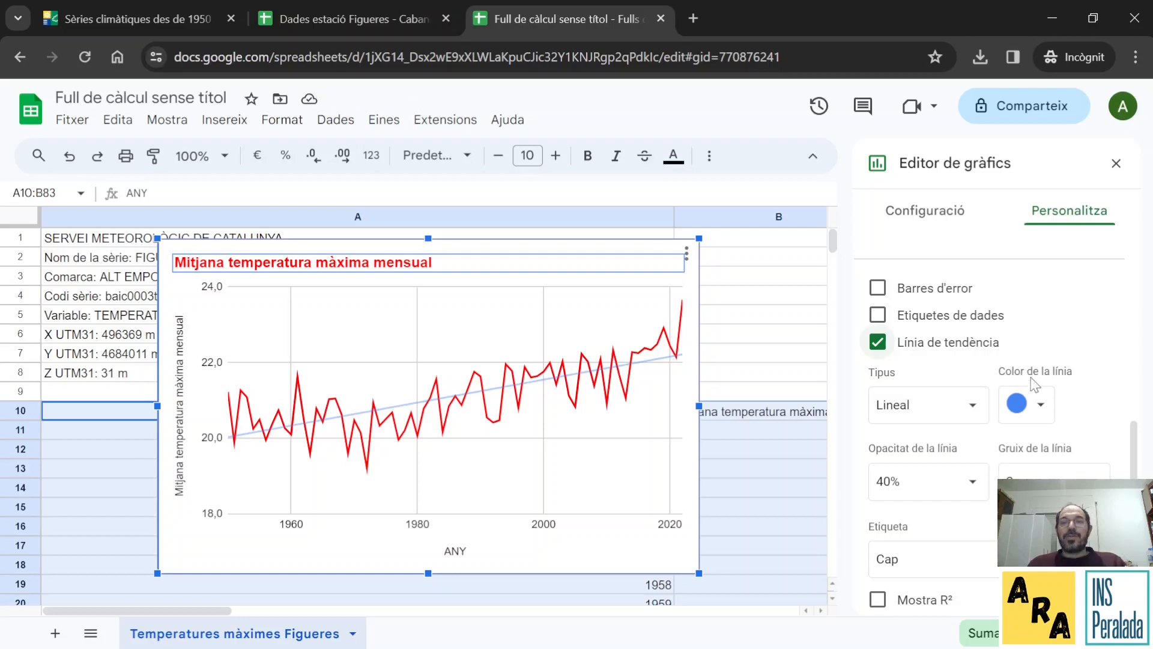
Step: Change the line colour of the average temperature series to a lighter red
{"action": "scroll", "coordinate": [1036, 375], "scroll_direction": "up", "scroll_amount": 4}
{"action": "scroll", "coordinate": [1039, 371], "scroll_direction": "up", "scroll_amount": 5}
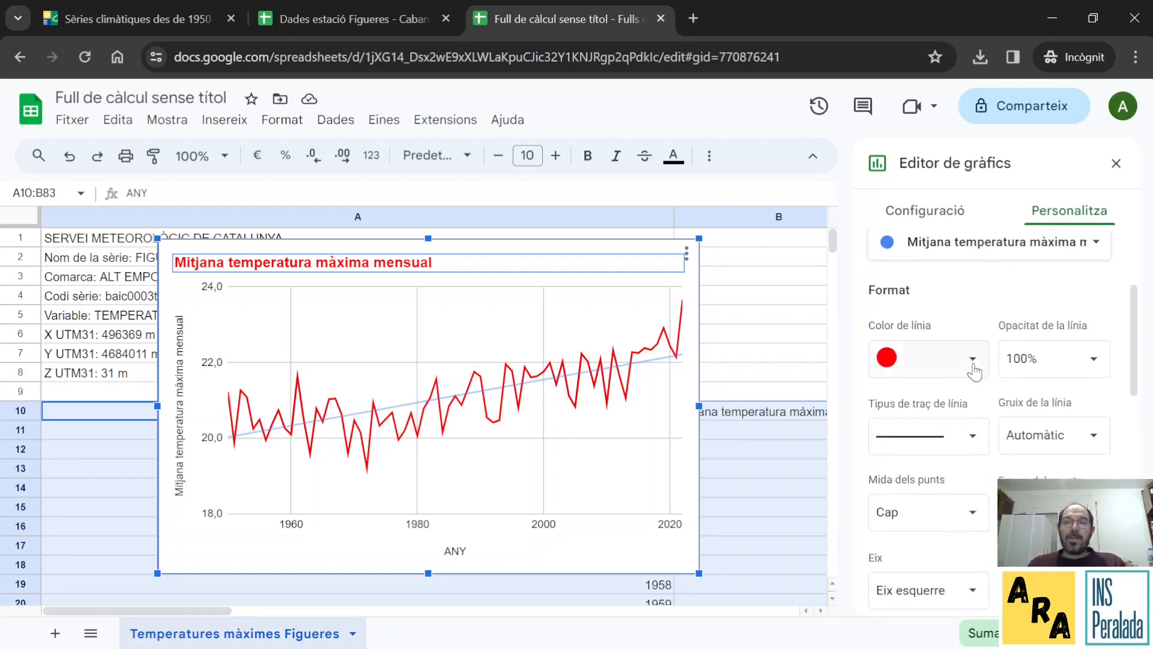
{"action": "left_click", "coordinate": [972, 364]}
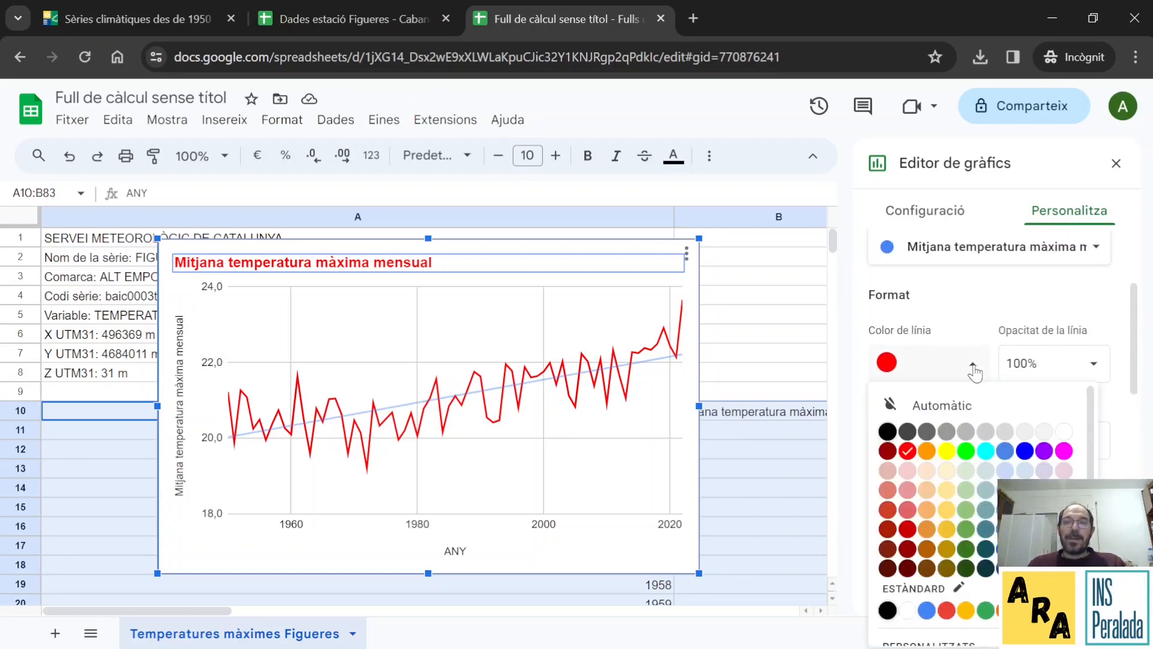
{"action": "left_click", "coordinate": [908, 511]}
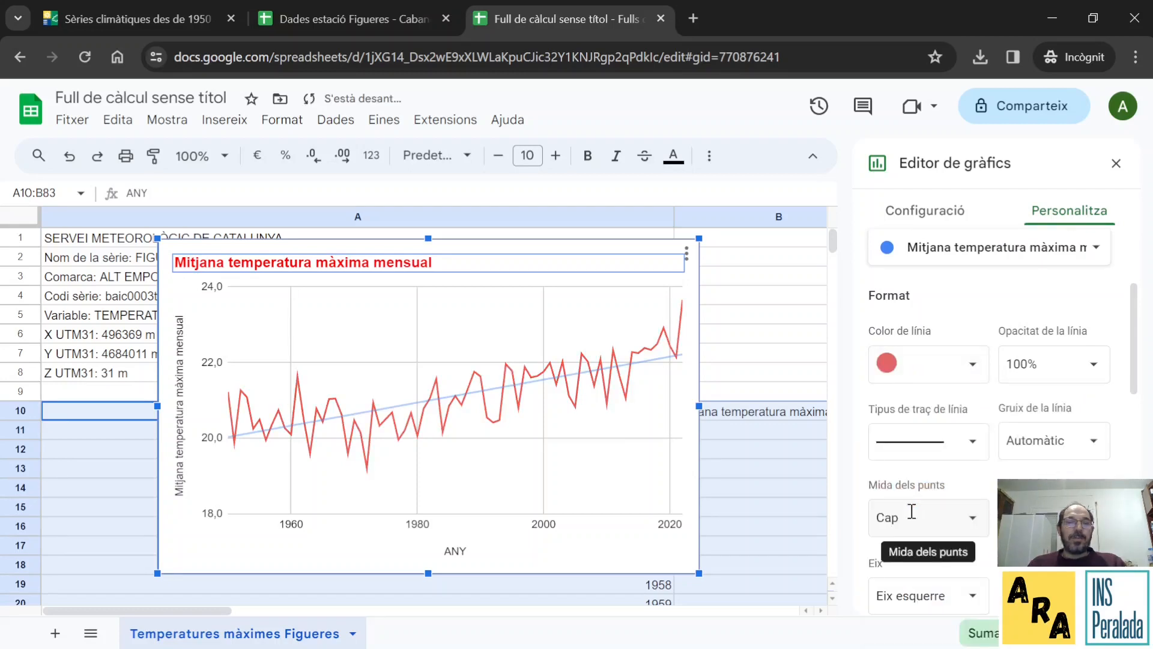
Step: Colour the trendline bright red and increase its line thickness
{"action": "scroll", "coordinate": [997, 423], "scroll_direction": "down", "scroll_amount": 8}
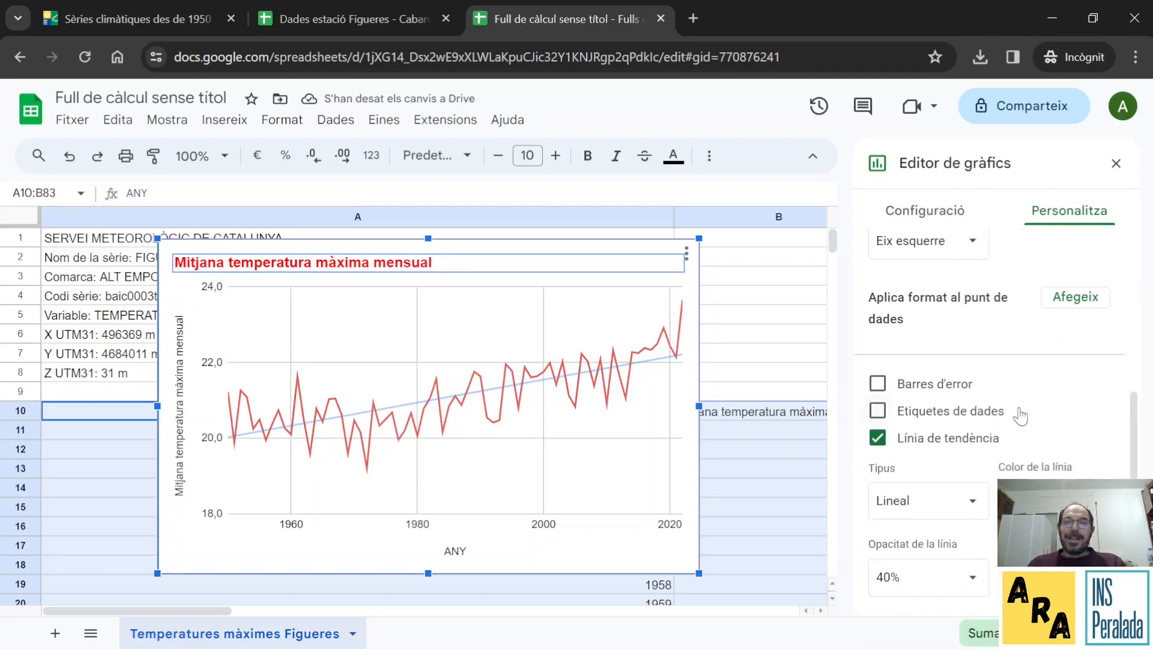
{"action": "left_click", "coordinate": [1042, 407]}
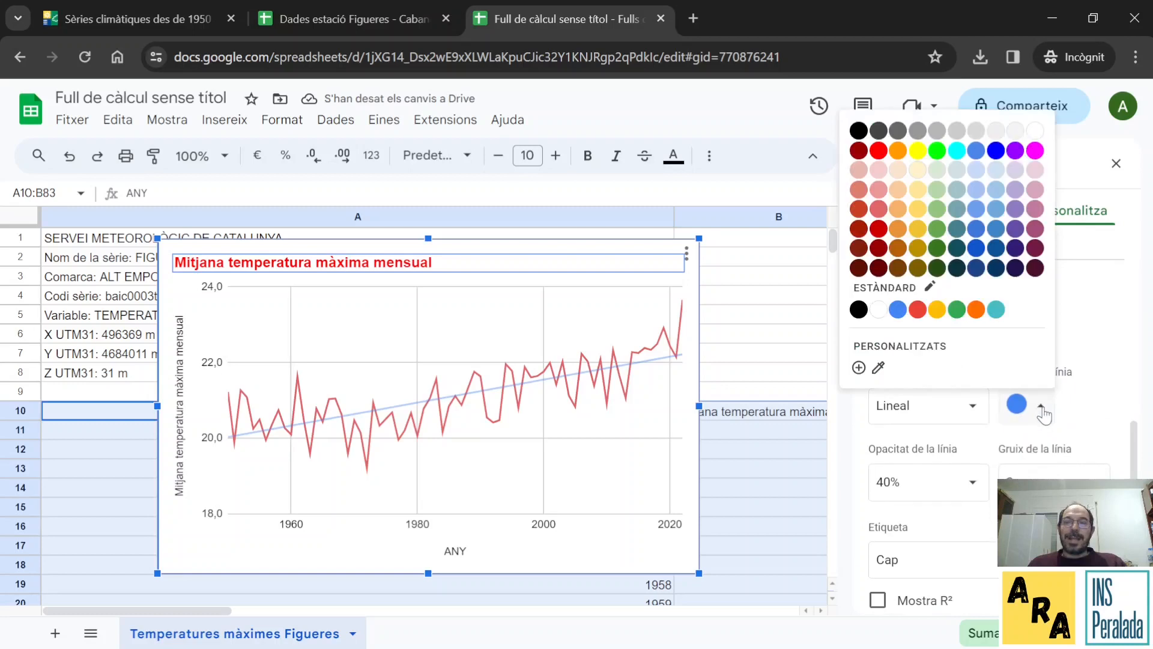
{"action": "left_click", "coordinate": [878, 150]}
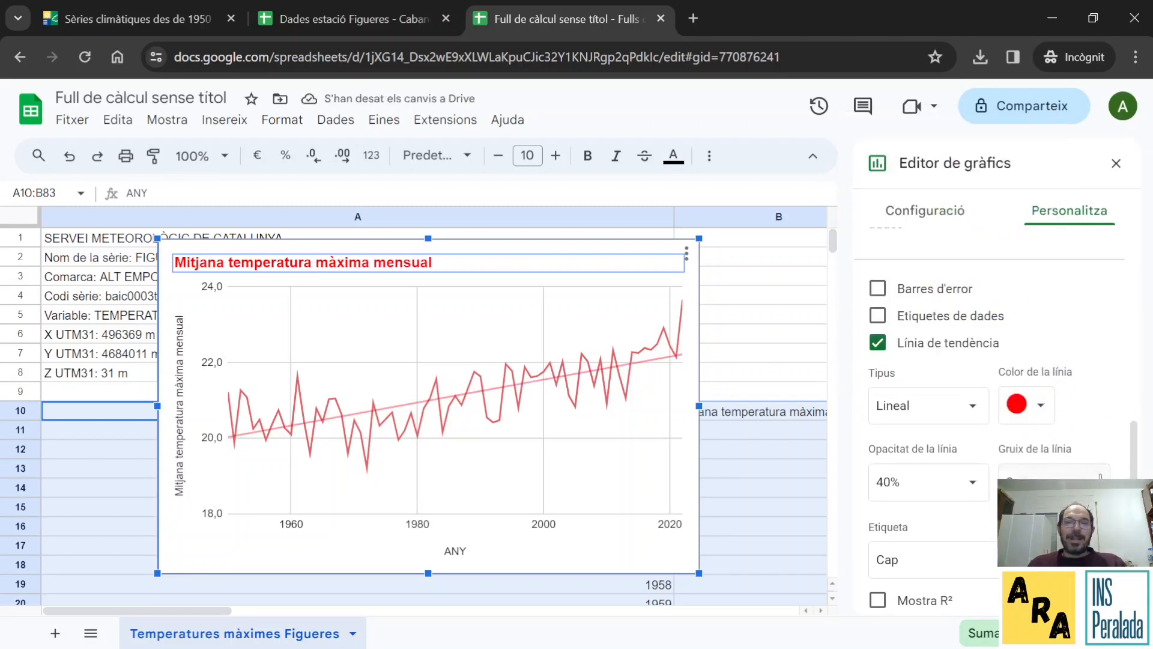
{"action": "left_click", "coordinate": [1043, 488]}
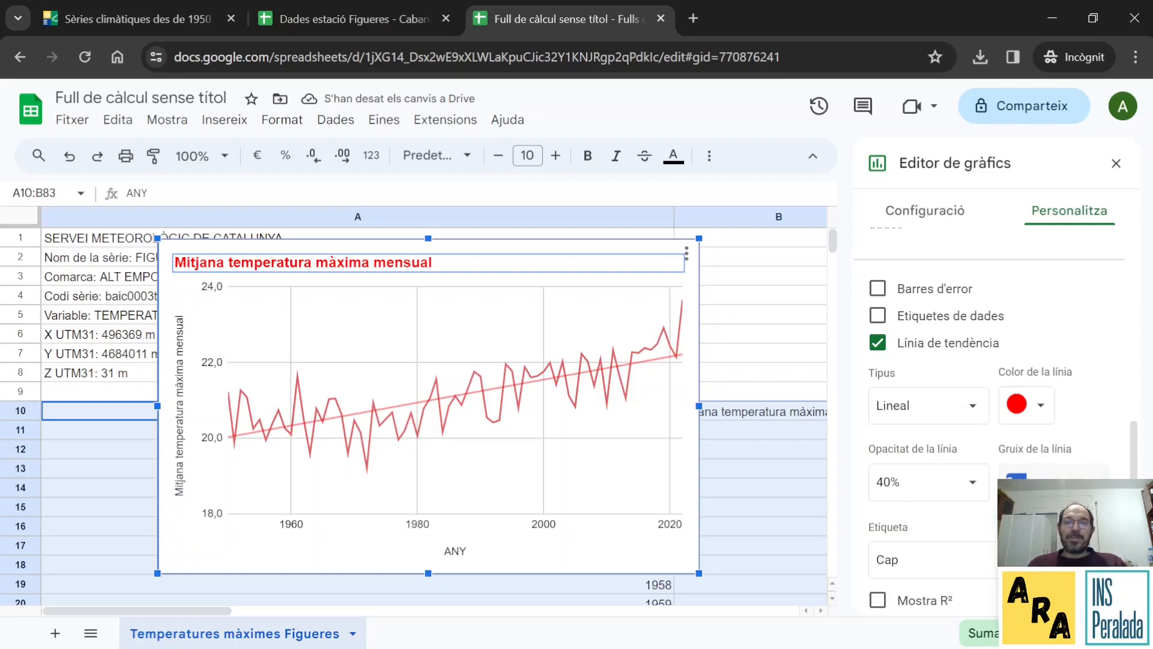
{"action": "left_click", "coordinate": [1036, 552]}
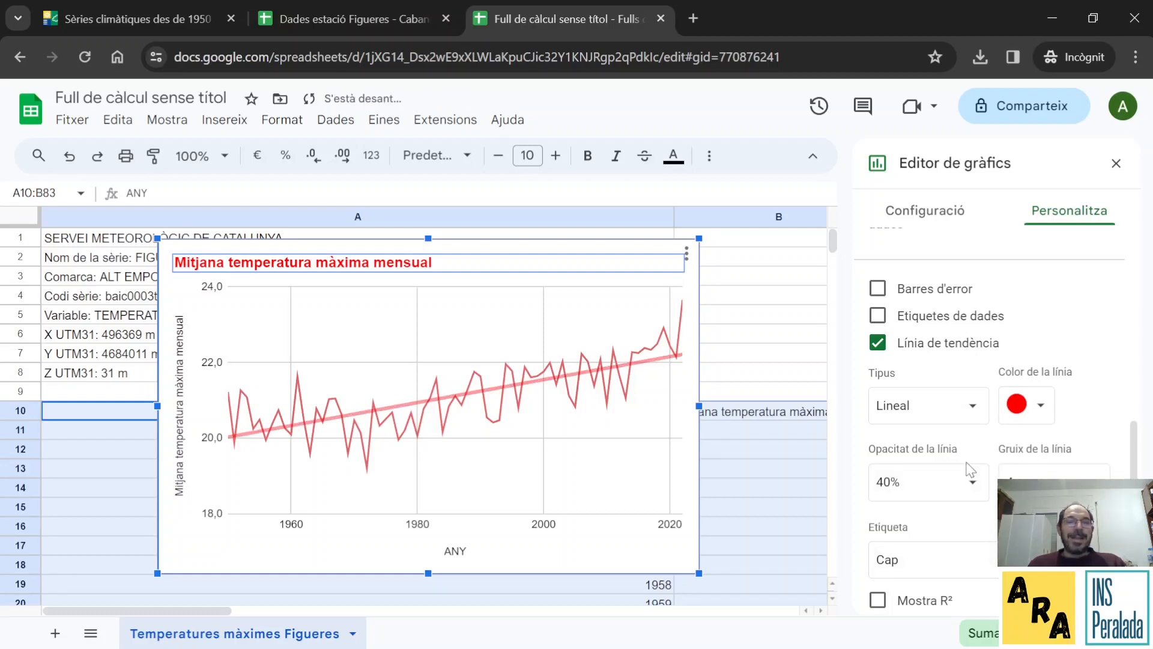
Step: Change the trendline type to polynomial (Polinòmica) and make the chart a standard area chart (Gràfic d'àrees)
{"action": "left_click", "coordinate": [973, 414]}
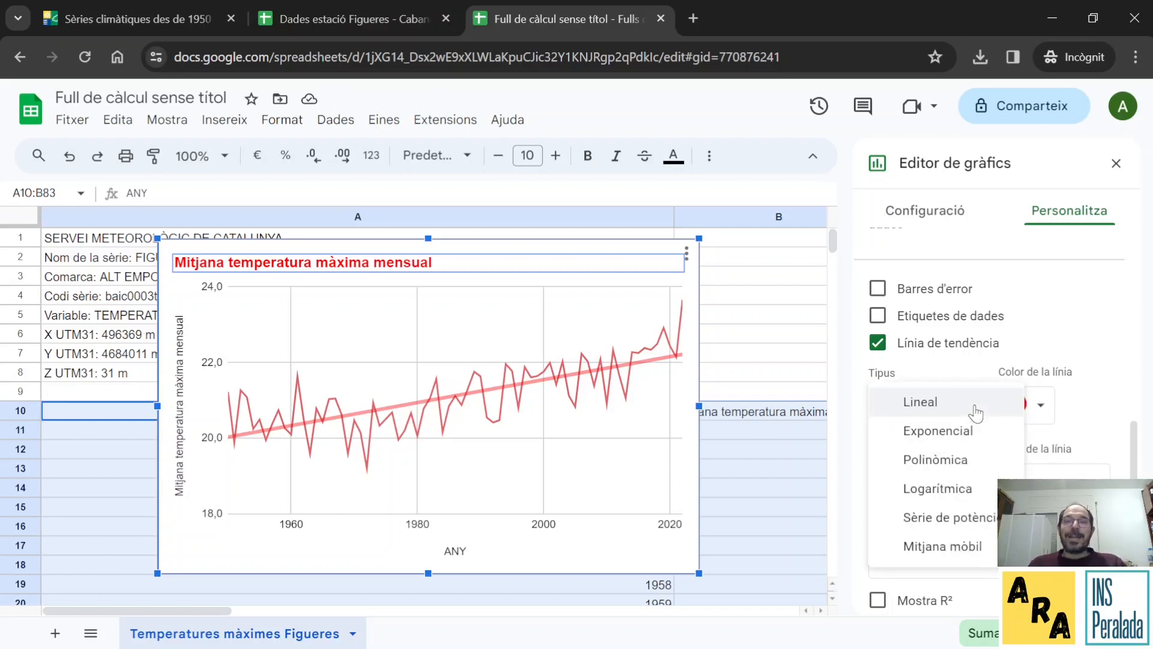
{"action": "left_click", "coordinate": [955, 468]}
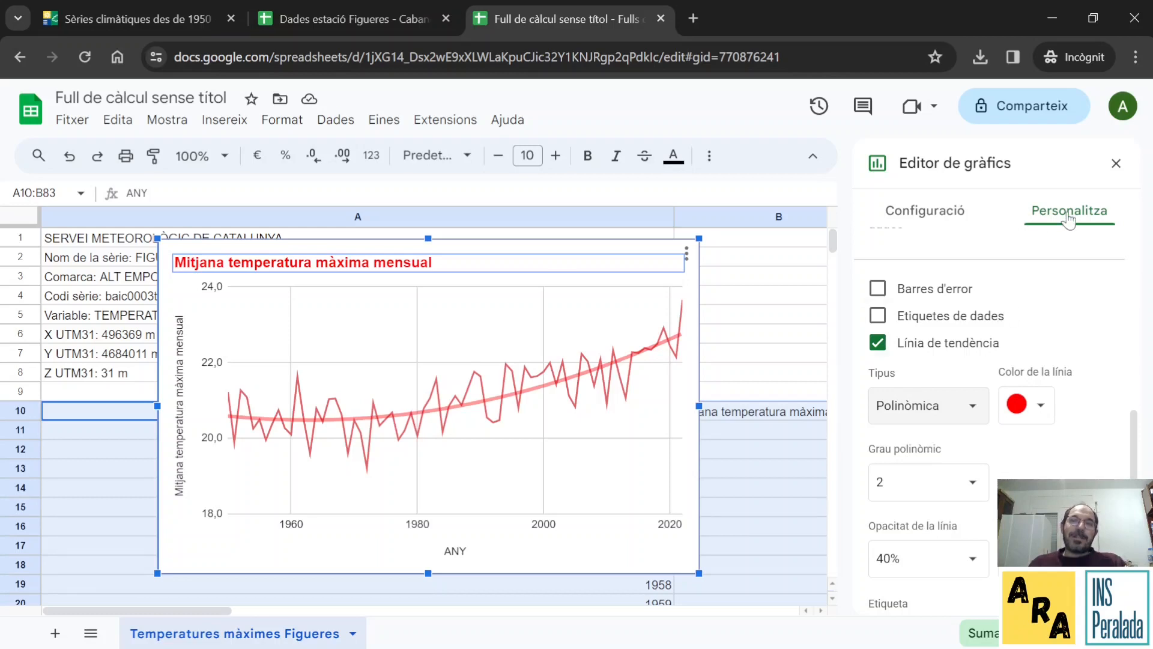
{"action": "left_click", "coordinate": [959, 213]}
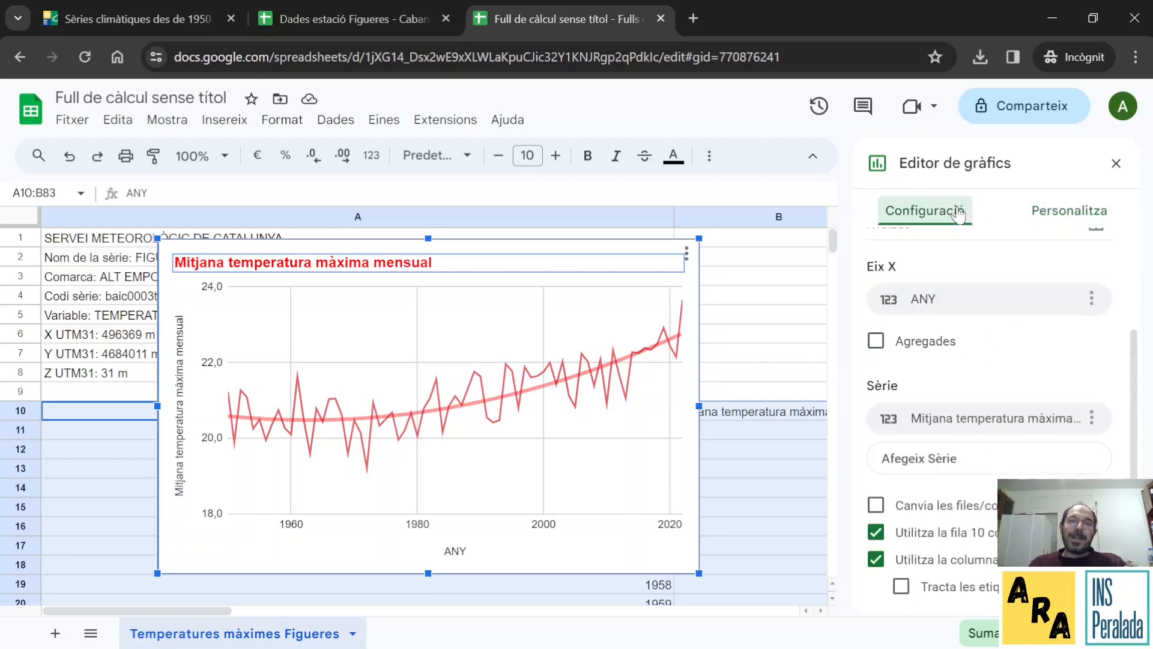
{"action": "scroll", "coordinate": [1008, 356], "scroll_direction": "up", "scroll_amount": 2}
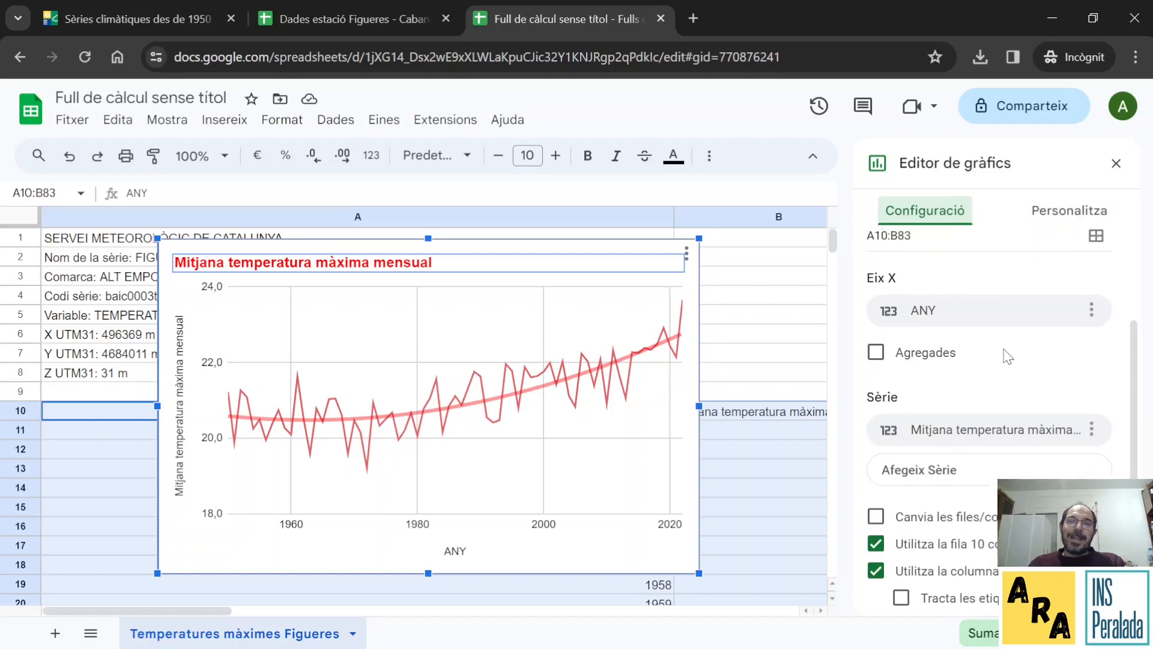
{"action": "scroll", "coordinate": [978, 403], "scroll_direction": "down", "scroll_amount": 2}
{"action": "scroll", "coordinate": [979, 404], "scroll_direction": "up", "scroll_amount": 2}
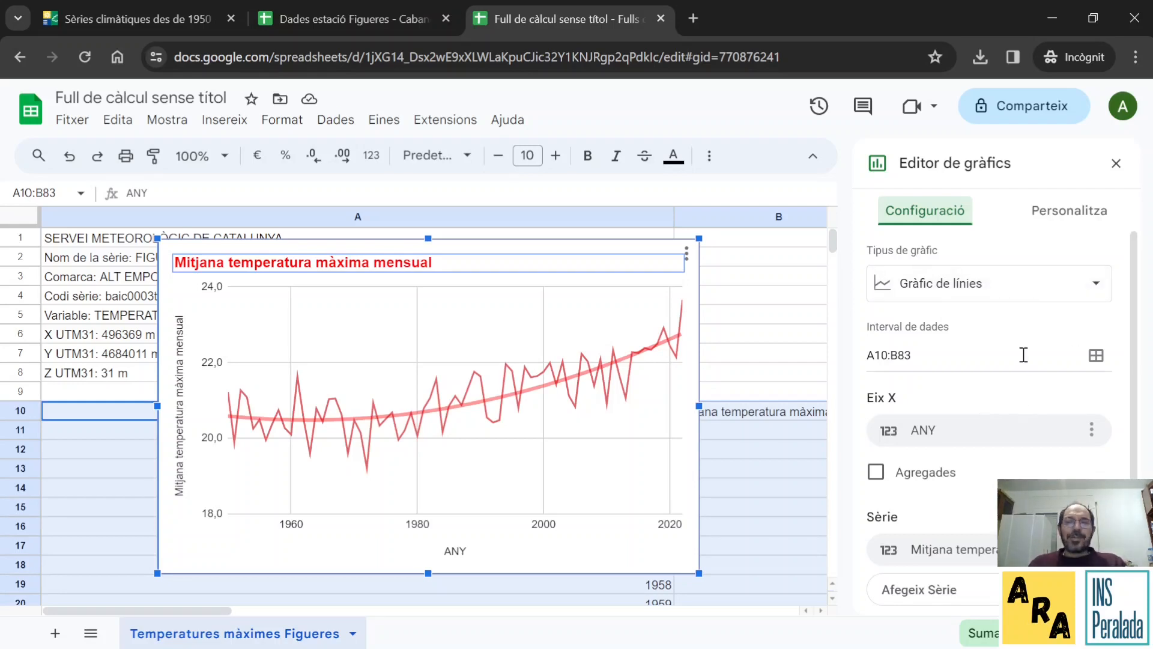
{"action": "left_click", "coordinate": [1099, 289]}
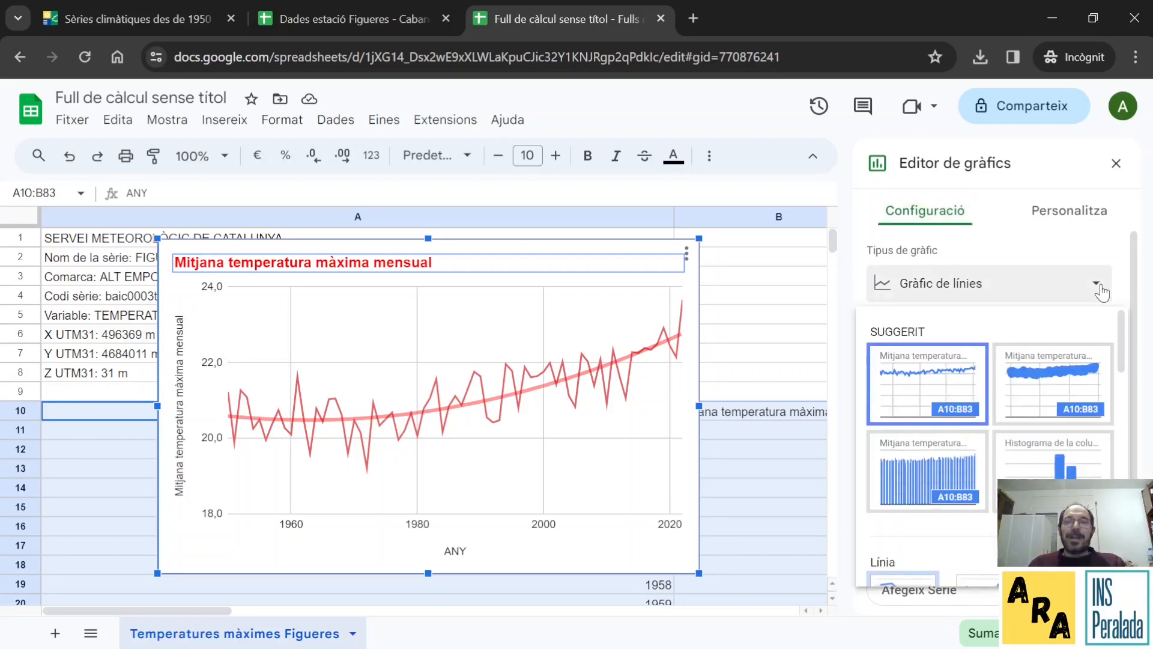
{"action": "scroll", "coordinate": [1021, 366], "scroll_direction": "down", "scroll_amount": 3}
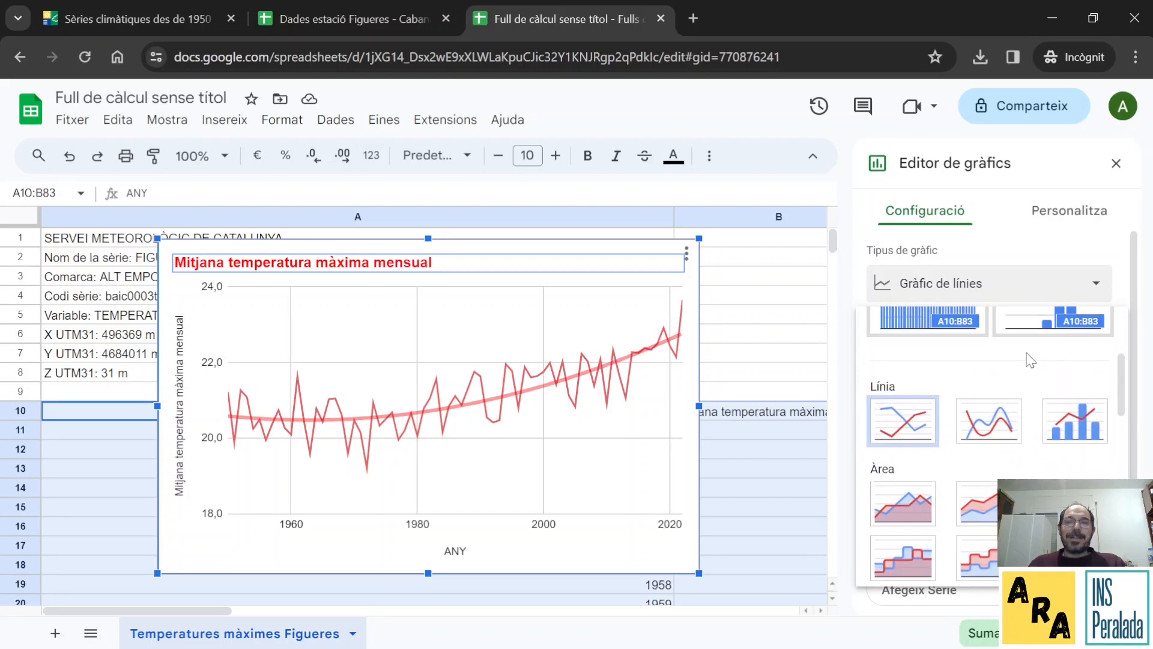
{"action": "left_click", "coordinate": [895, 494]}
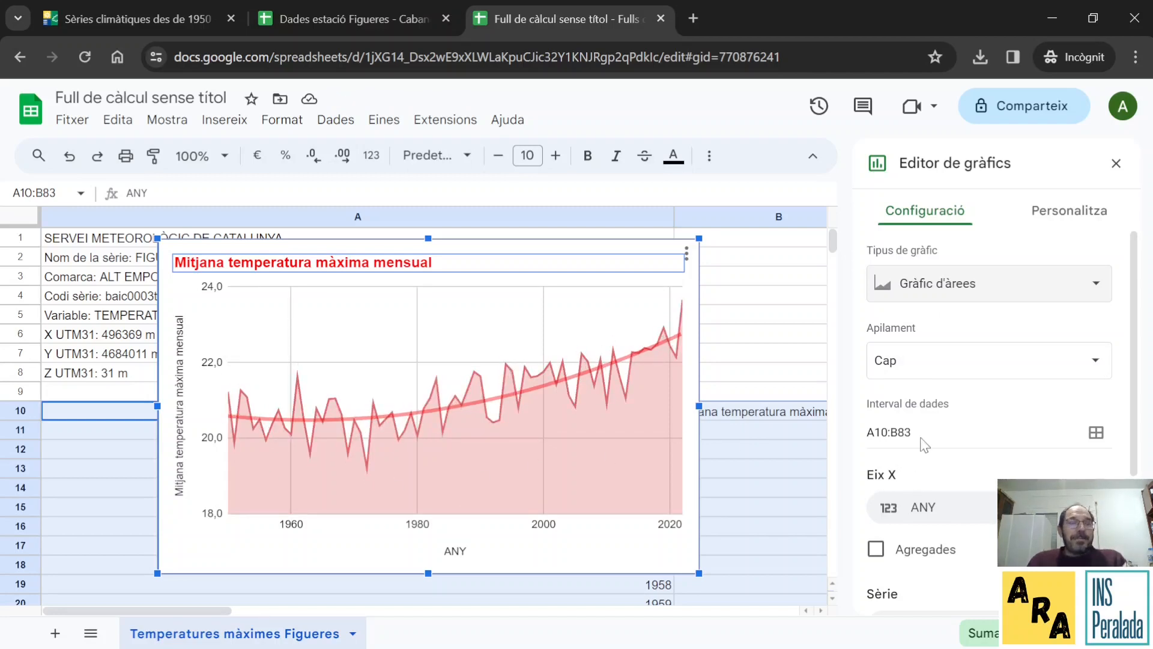
Step: Add minor gridlines to the chart's vertical axis with a minor count of 3
{"action": "left_click", "coordinate": [1037, 214]}
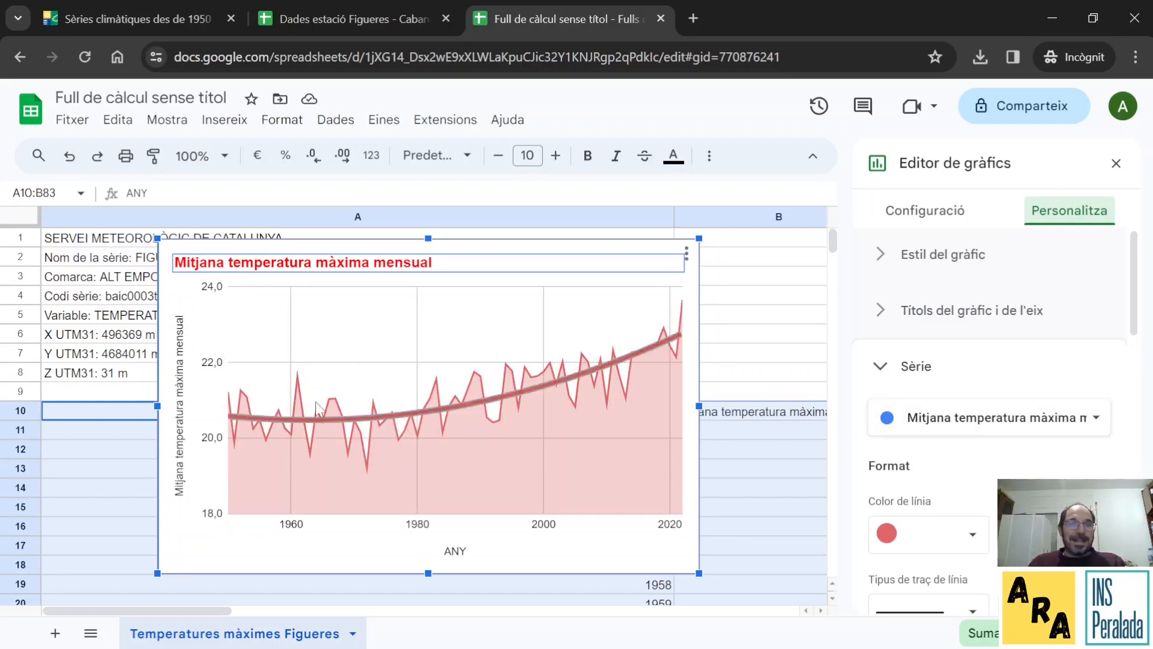
{"action": "left_click", "coordinate": [918, 375]}
{"action": "scroll", "coordinate": [977, 402], "scroll_direction": "down", "scroll_amount": 1}
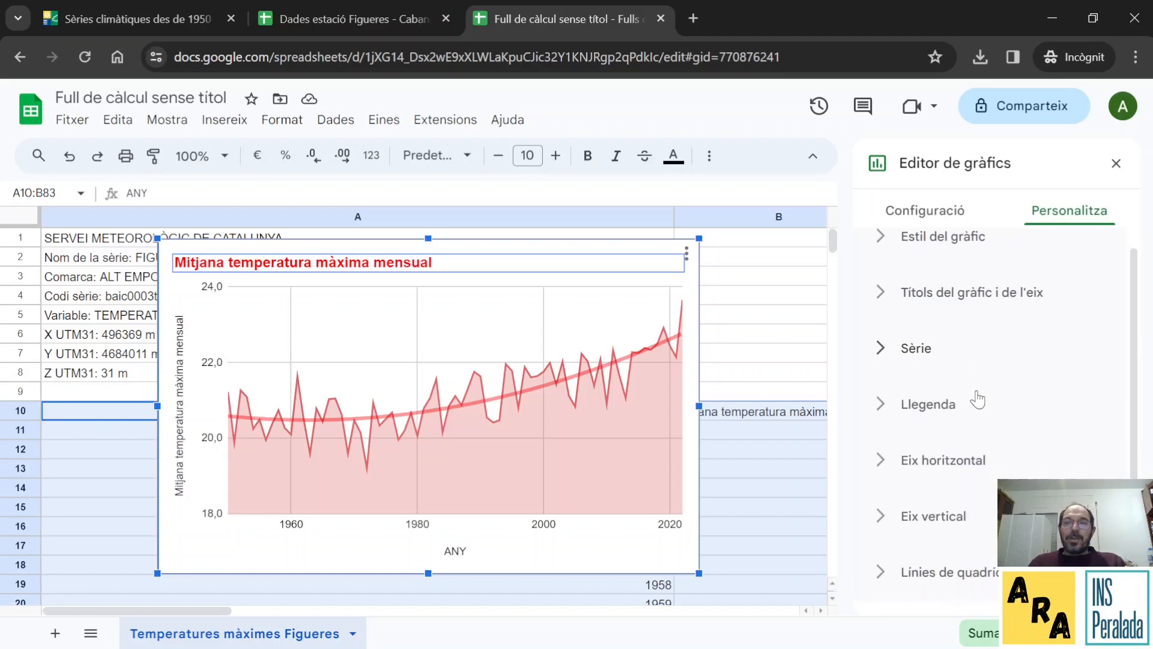
{"action": "left_click", "coordinate": [946, 576]}
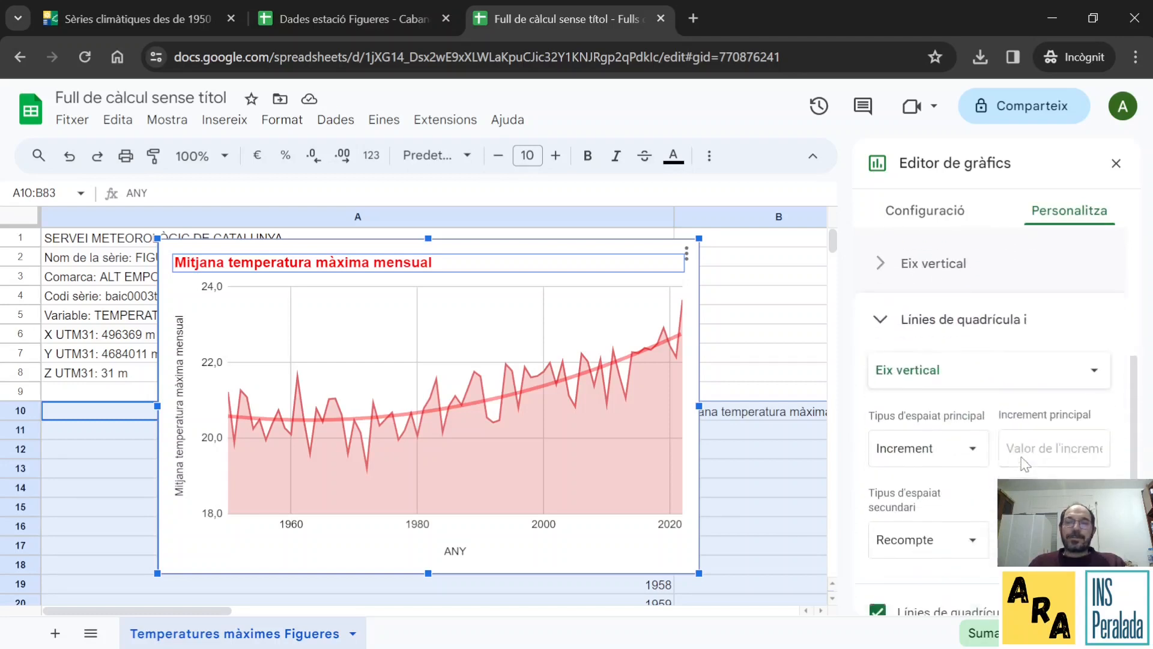
{"action": "scroll", "coordinate": [1009, 445], "scroll_direction": "up", "scroll_amount": 2}
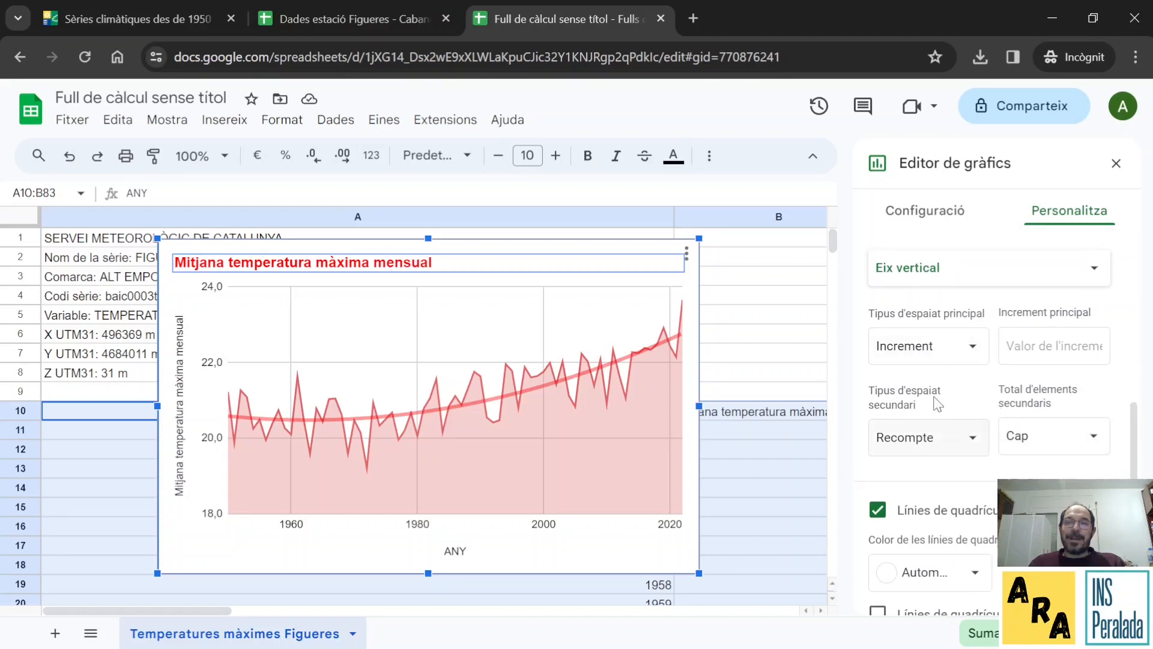
{"action": "left_click", "coordinate": [1096, 440]}
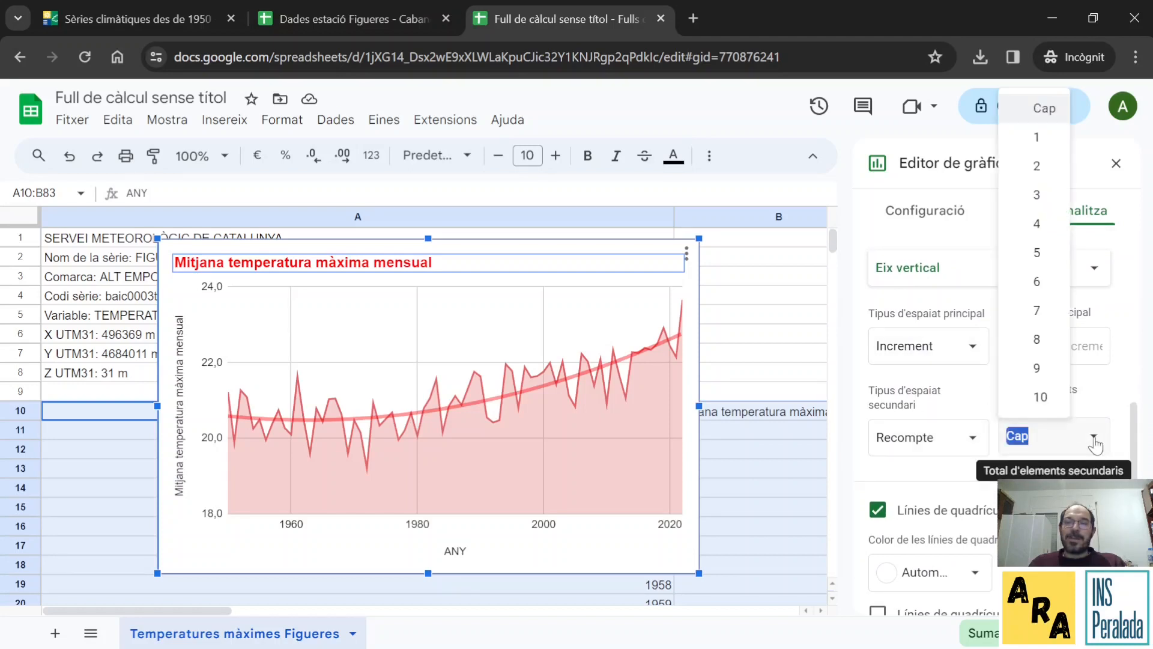
{"action": "left_click", "coordinate": [1038, 165]}
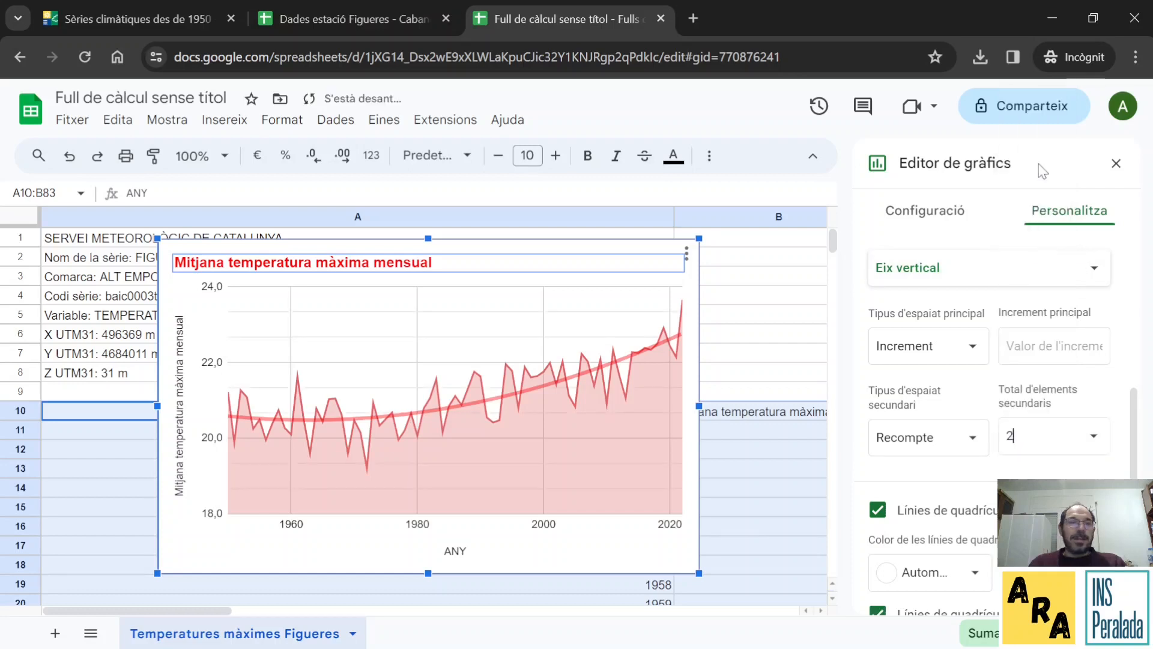
{"action": "left_click", "coordinate": [1094, 438]}
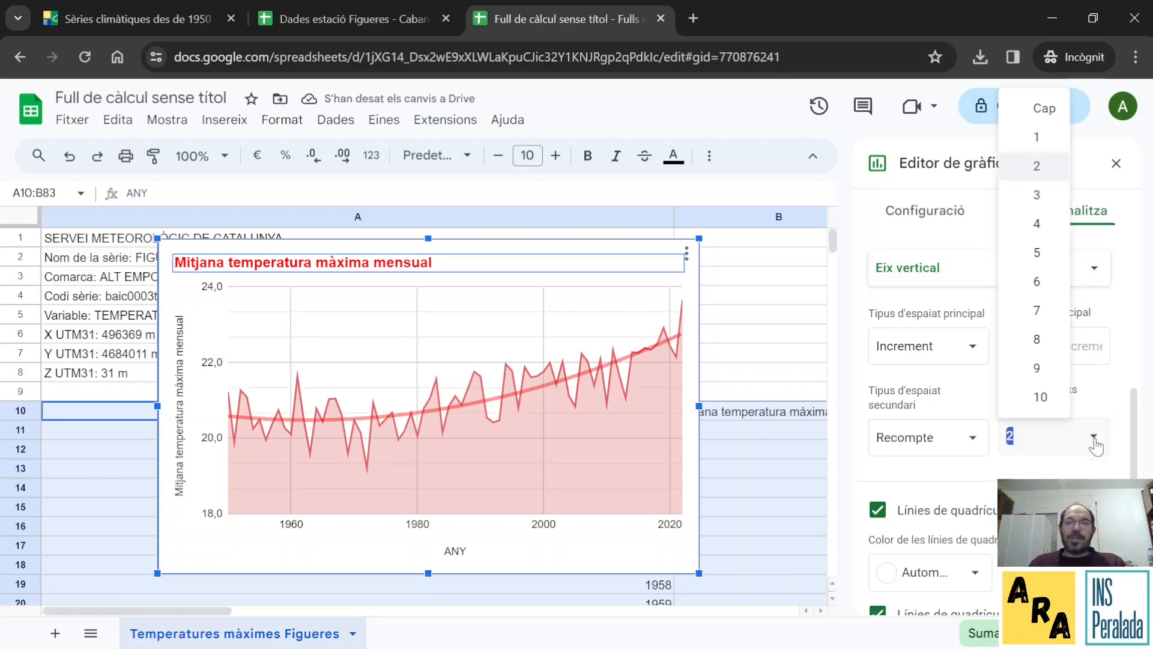
{"action": "left_click", "coordinate": [1029, 138]}
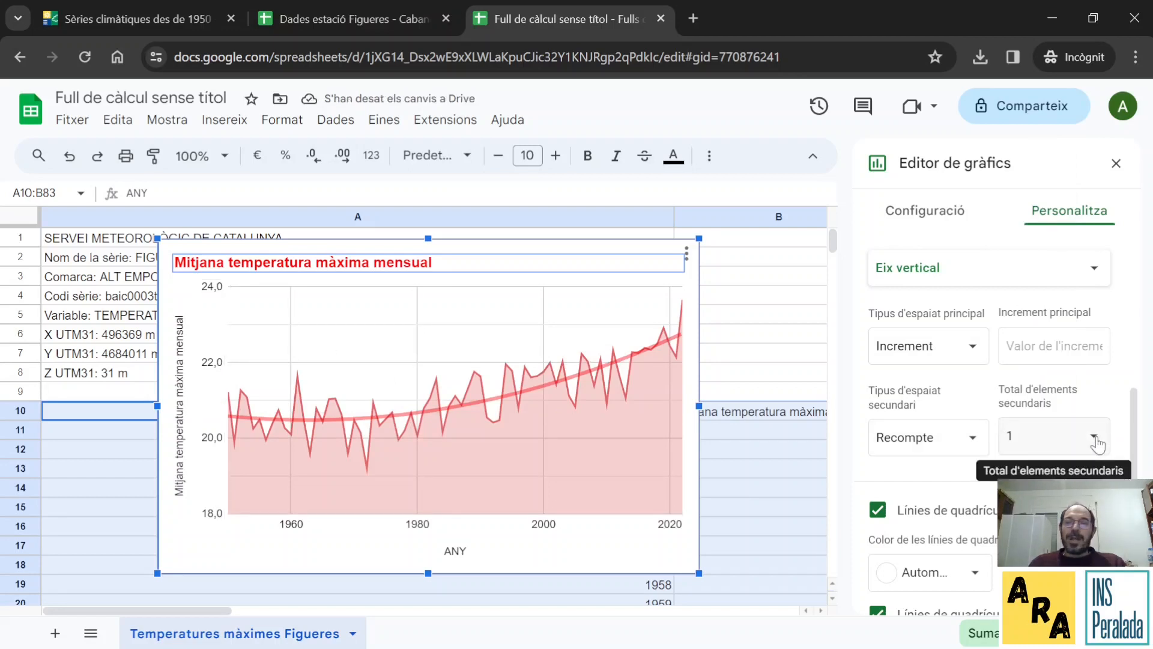
{"action": "left_click", "coordinate": [1098, 443]}
{"action": "left_click", "coordinate": [1035, 195]}
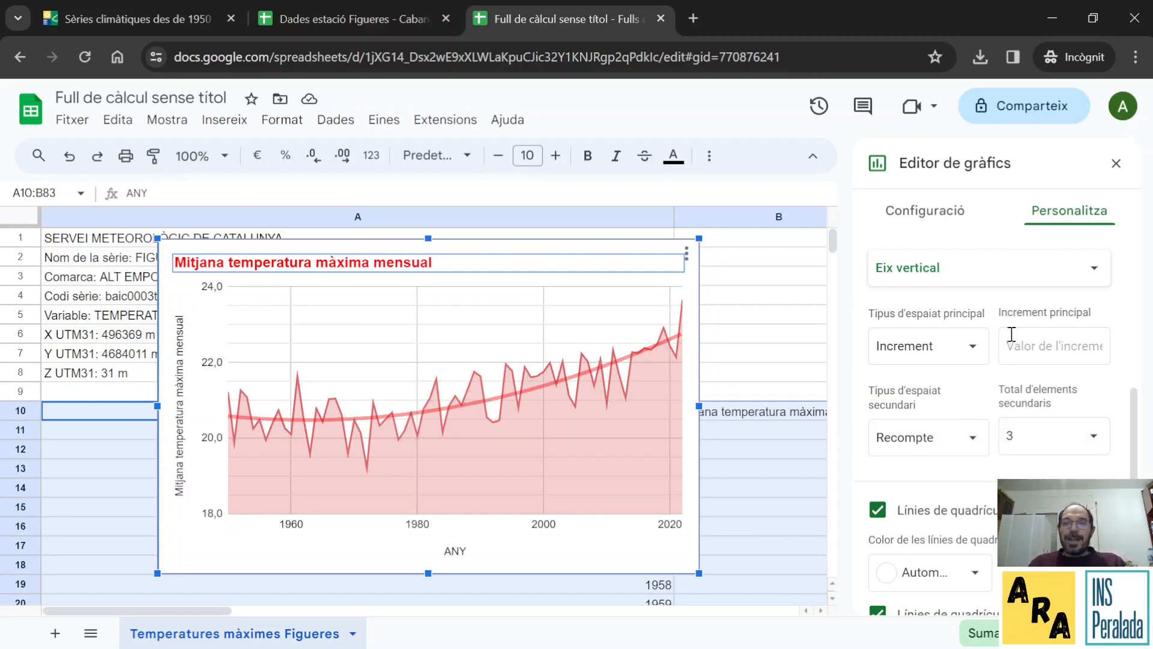
Step: Add minor gridlines to the chart's horizontal axis with a minor count of 10
{"action": "left_click", "coordinate": [1094, 267]}
{"action": "left_click", "coordinate": [941, 249]}
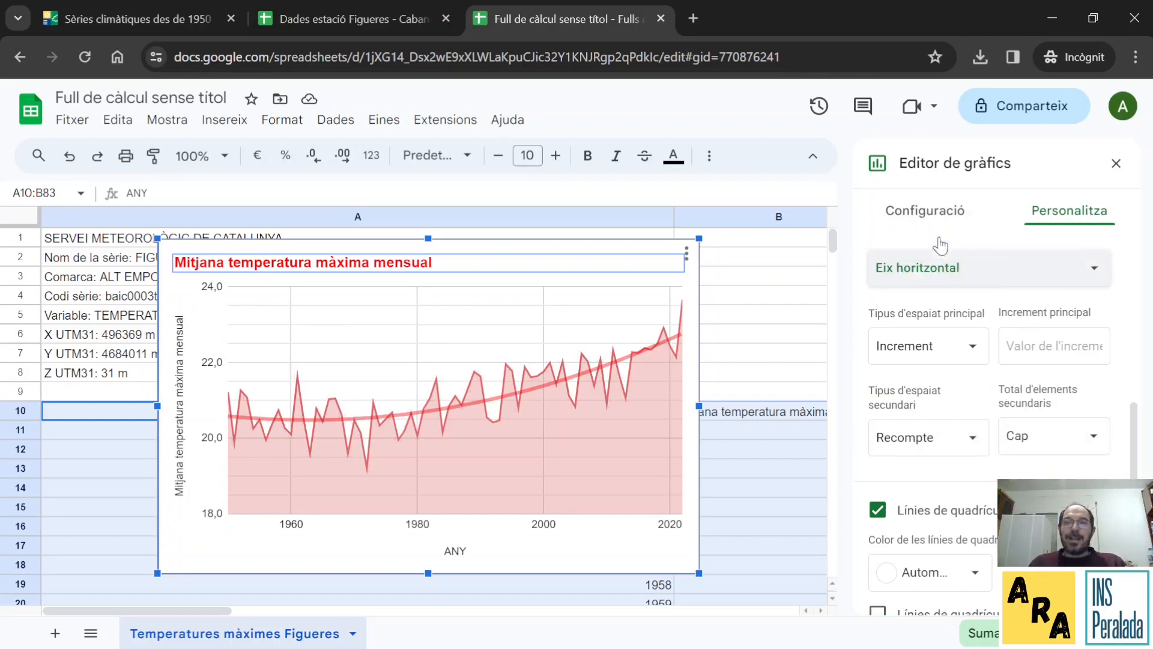
{"action": "left_click", "coordinate": [1095, 436]}
{"action": "left_click", "coordinate": [1040, 365]}
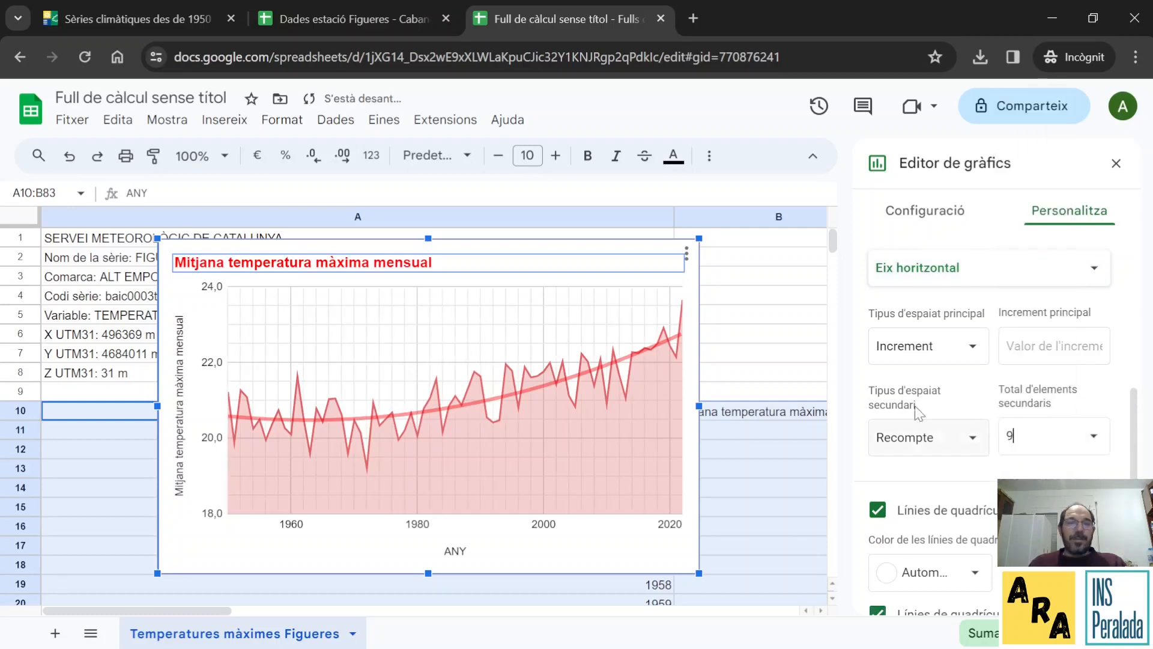
{"action": "left_click", "coordinate": [1093, 436]}
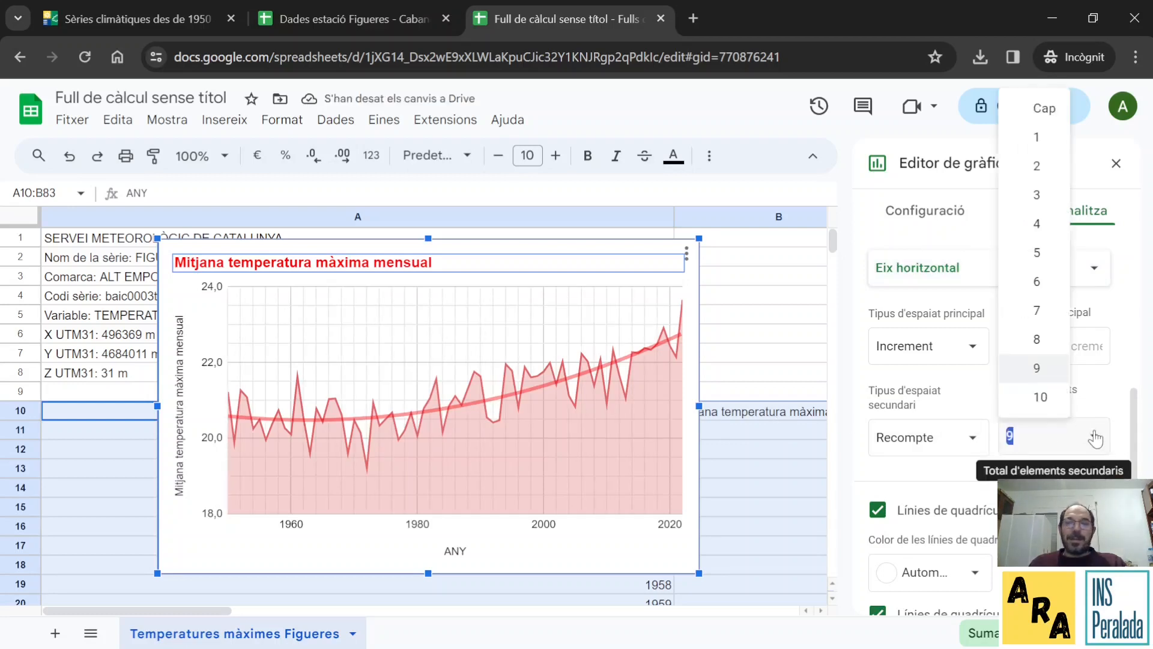
{"action": "left_click", "coordinate": [1060, 397]}
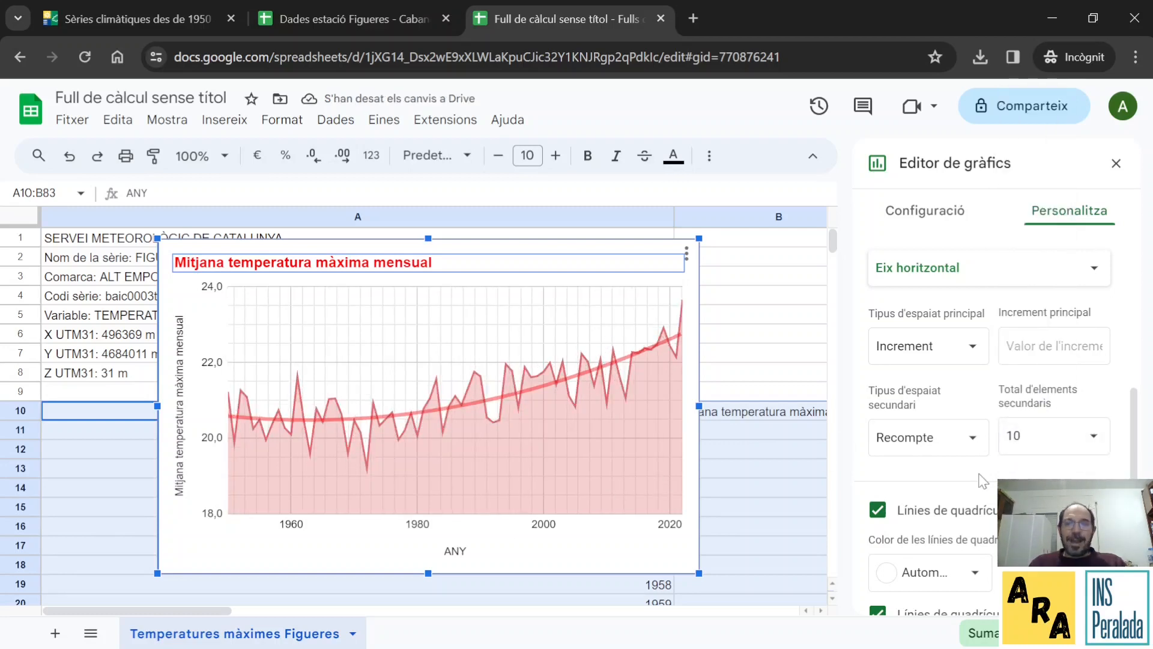
Step: Enable both major and minor tick marks on the horizontal axis
{"action": "scroll", "coordinate": [1041, 475], "scroll_direction": "down", "scroll_amount": 3}
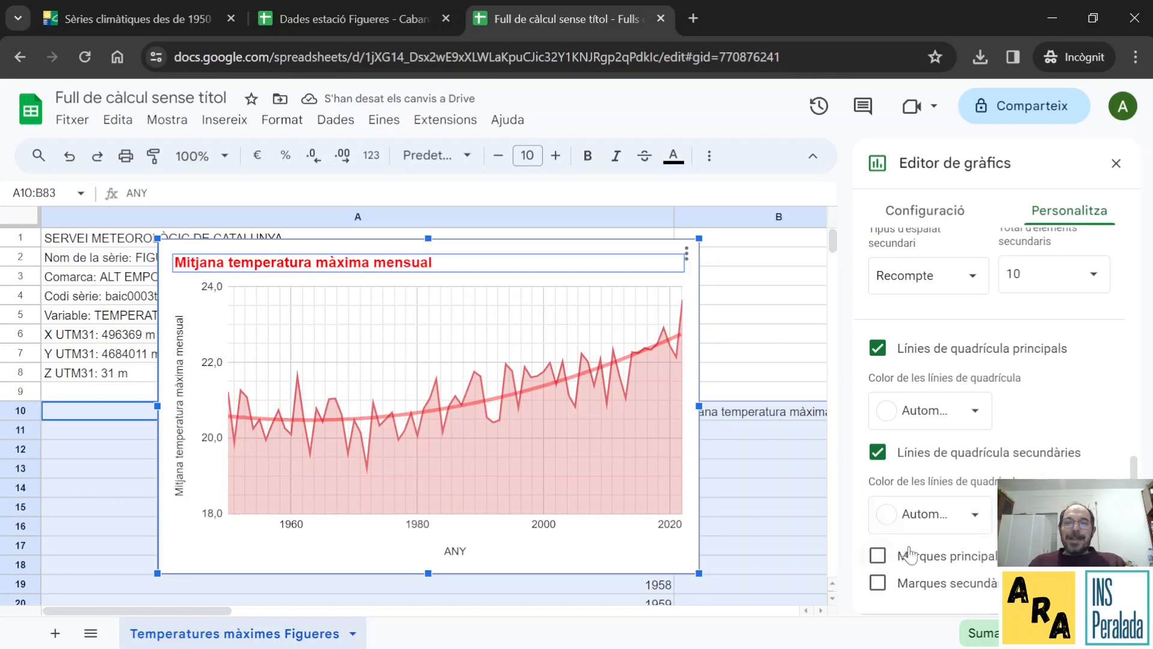
{"action": "left_click", "coordinate": [879, 556]}
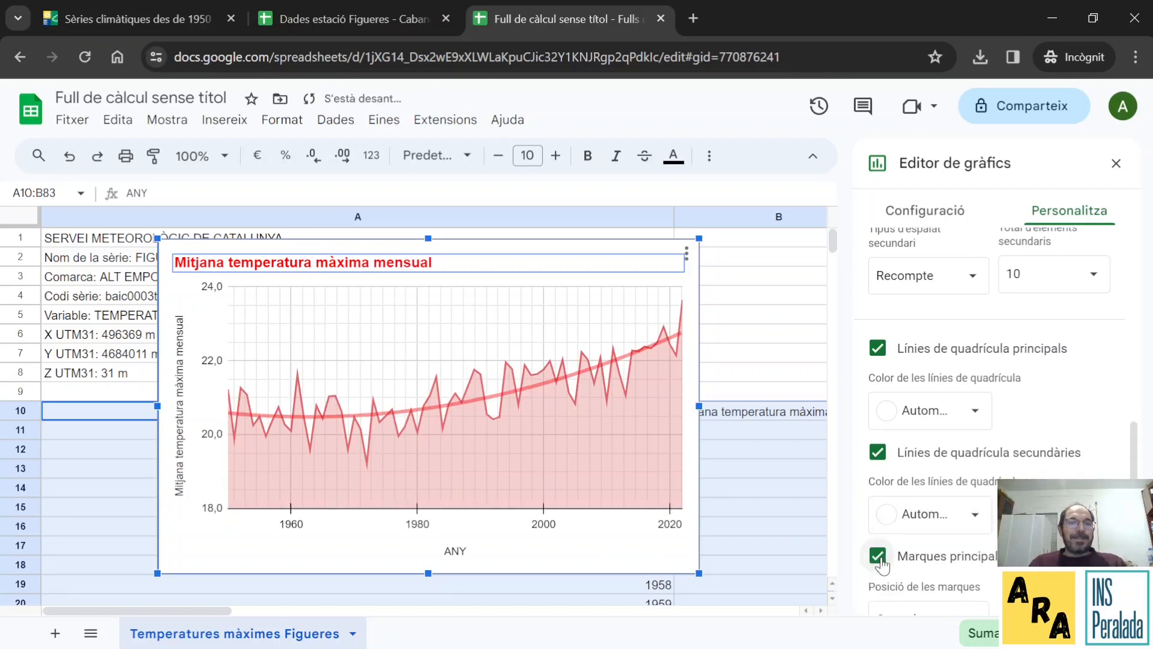
{"action": "scroll", "coordinate": [997, 420], "scroll_direction": "down", "scroll_amount": 3}
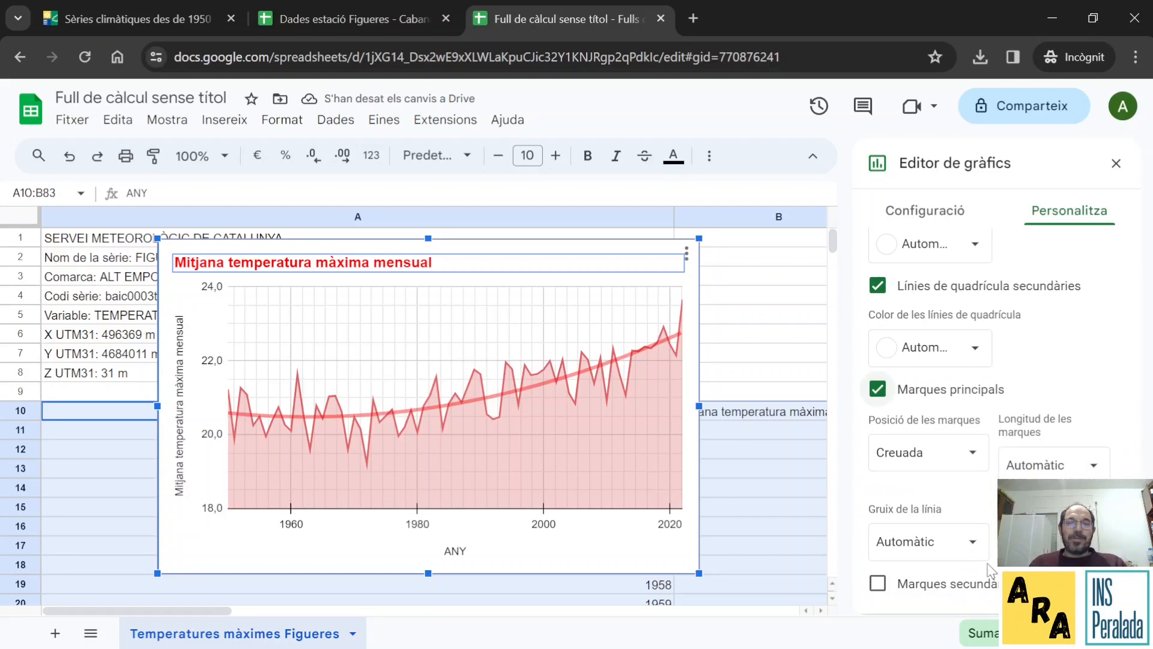
{"action": "left_click", "coordinate": [892, 582]}
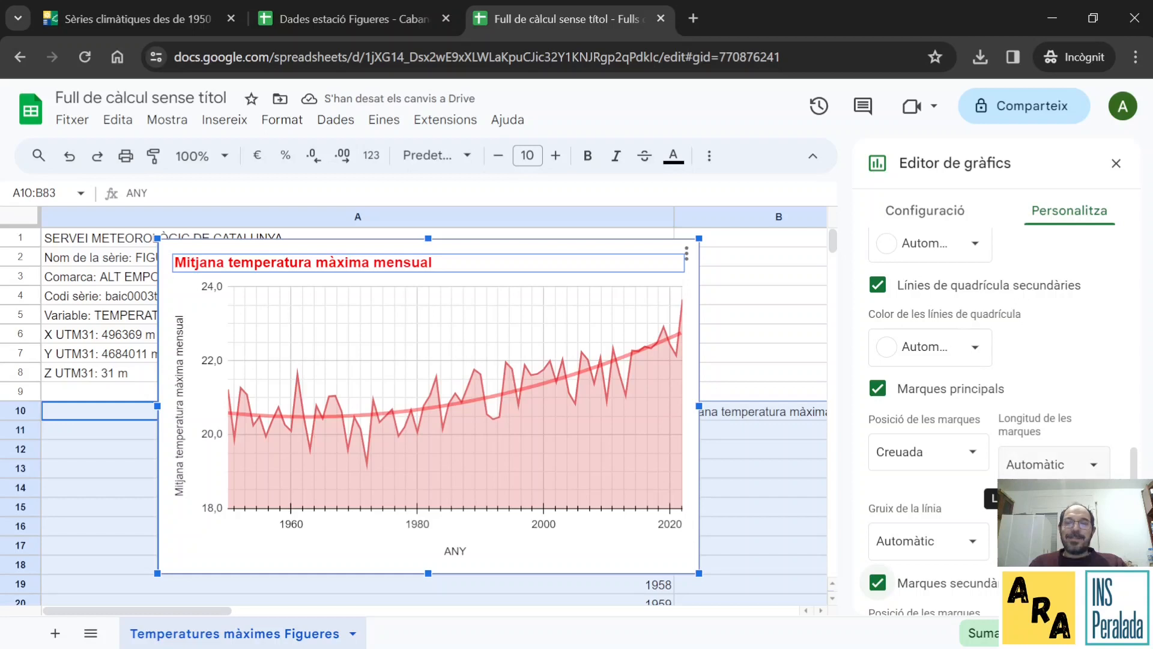
Step: Position the horizontal axis's major tick marks inside (Cap a dins) and set their length to 6px
{"action": "left_click", "coordinate": [970, 454]}
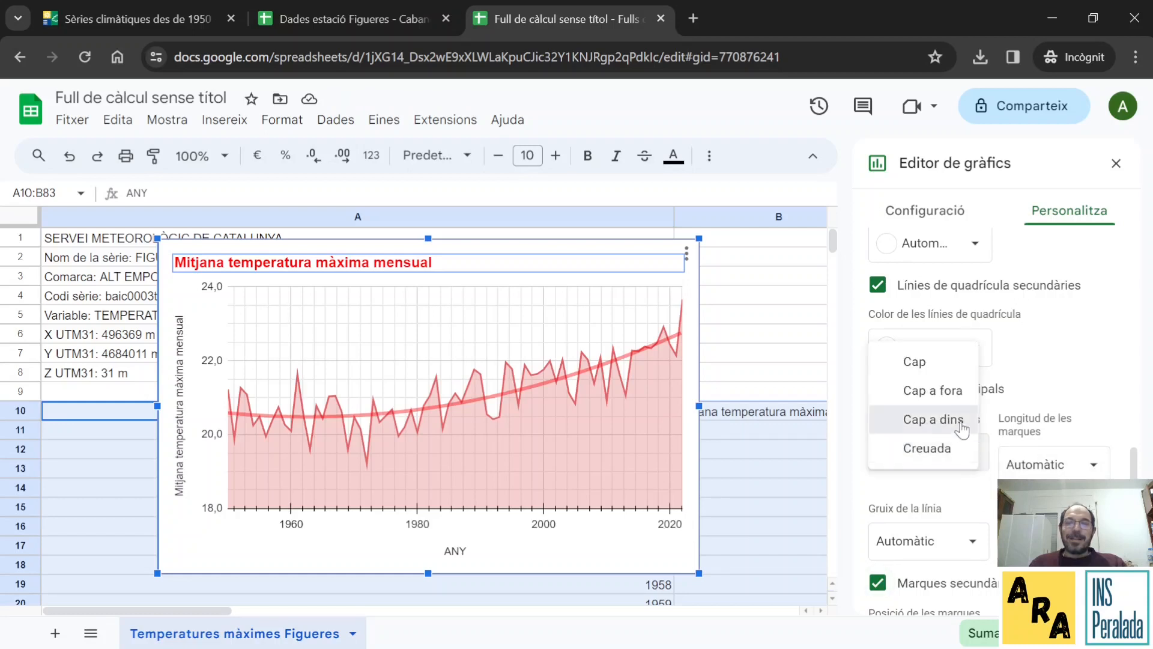
{"action": "left_click", "coordinate": [934, 419]}
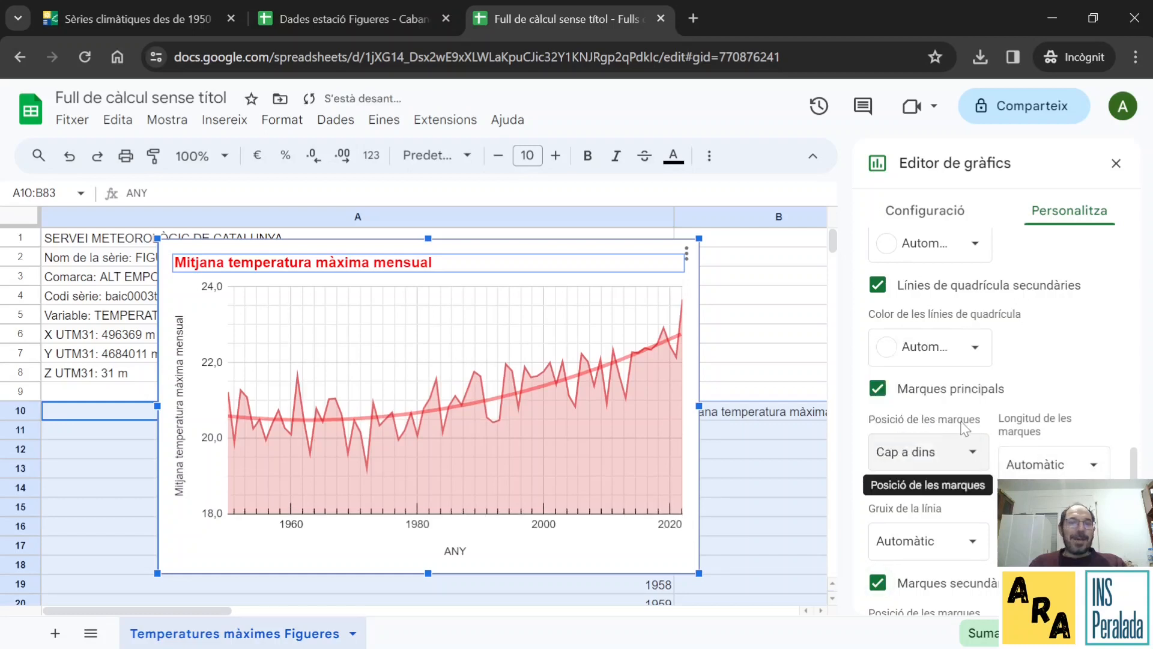
{"action": "left_click", "coordinate": [1099, 470]}
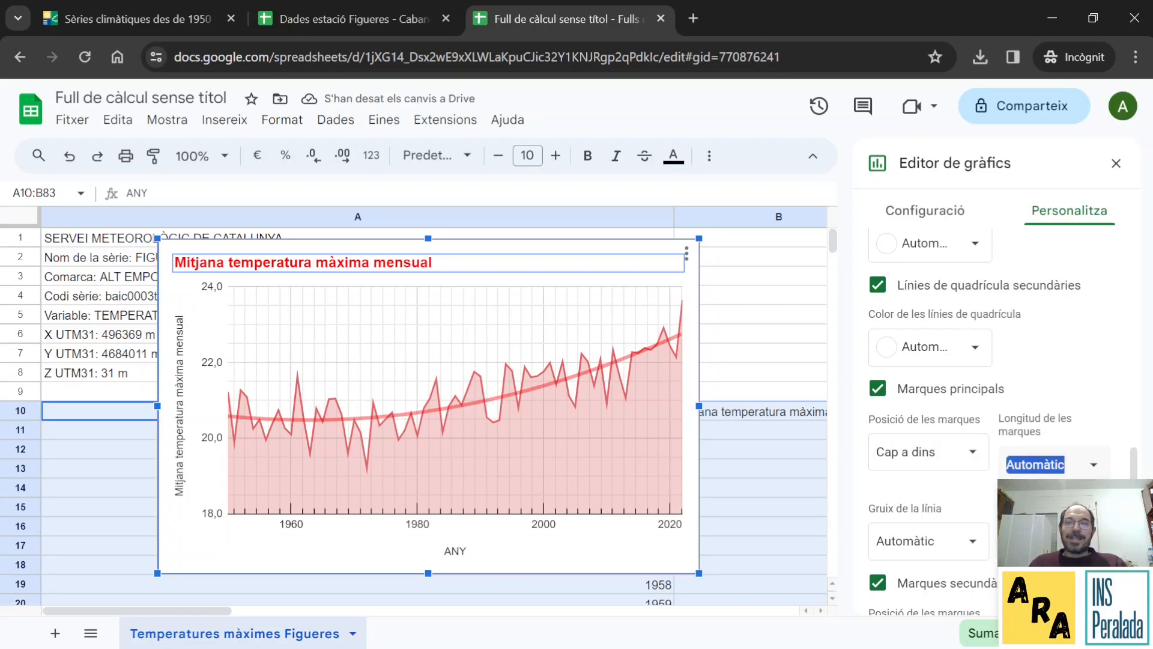
{"action": "type", "text": "6px"}
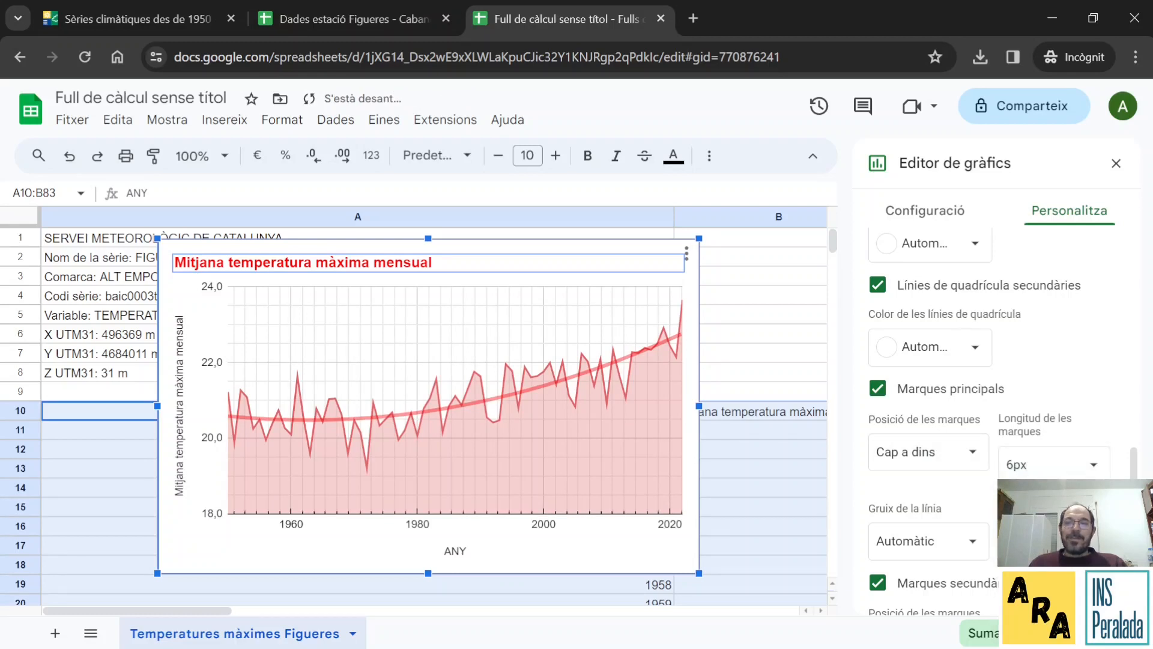
Step: Set the line colour of the horizontal axis's major tick marks to light grey
{"action": "left_click", "coordinate": [1066, 540]}
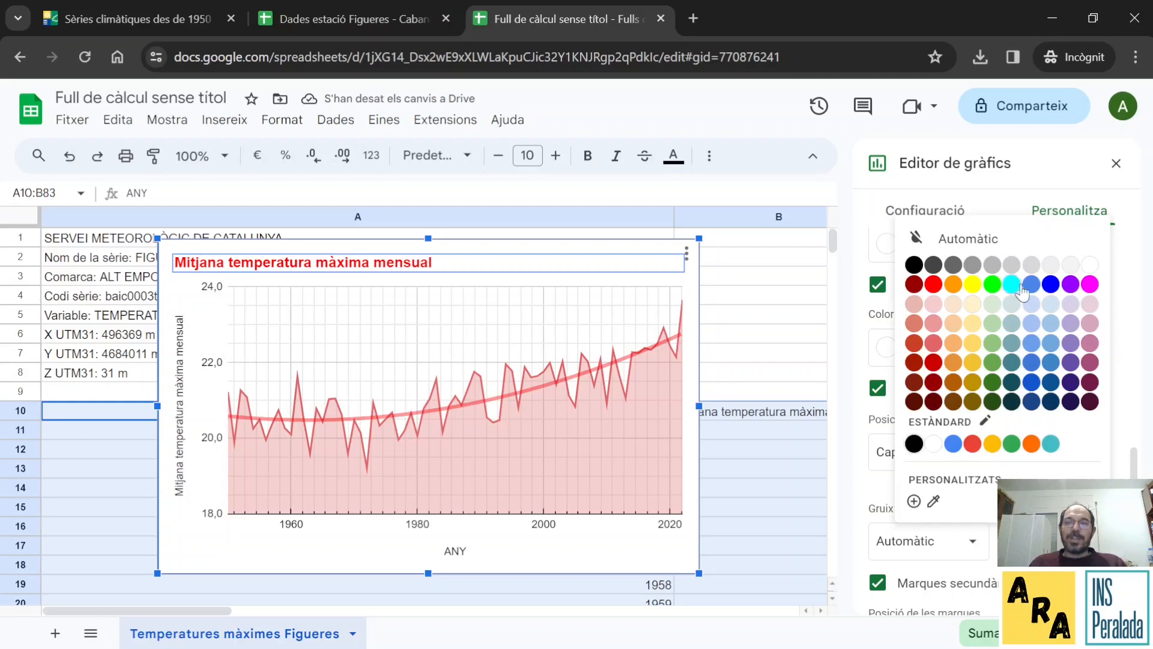
{"action": "left_click", "coordinate": [1012, 267]}
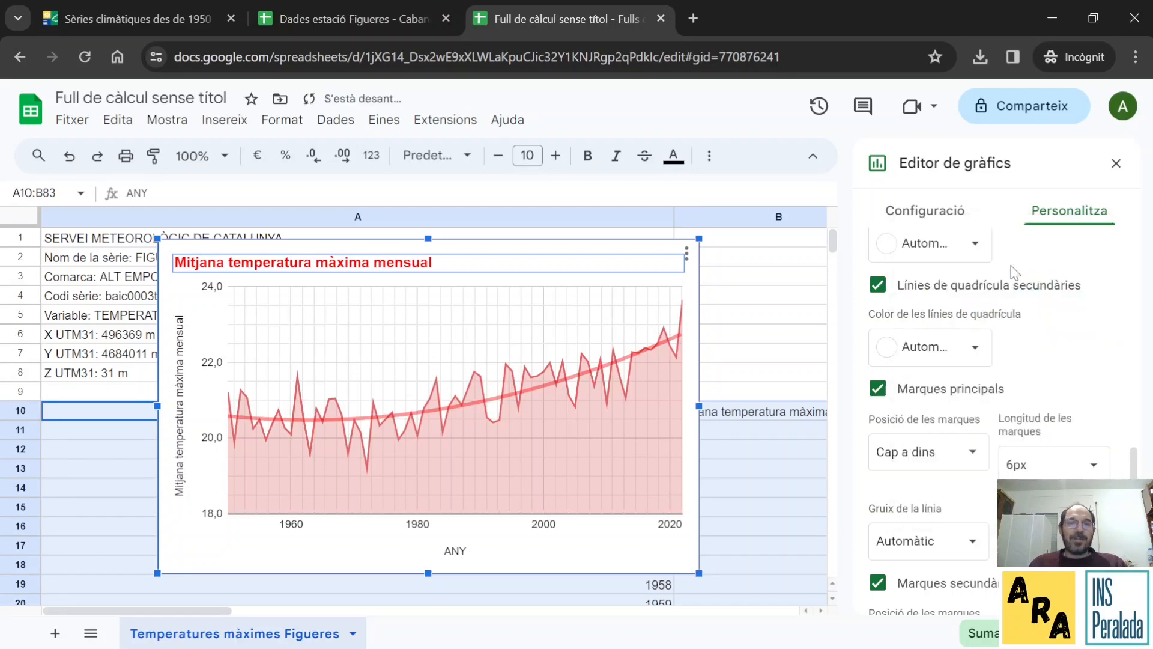
{"action": "left_click", "coordinate": [963, 354]}
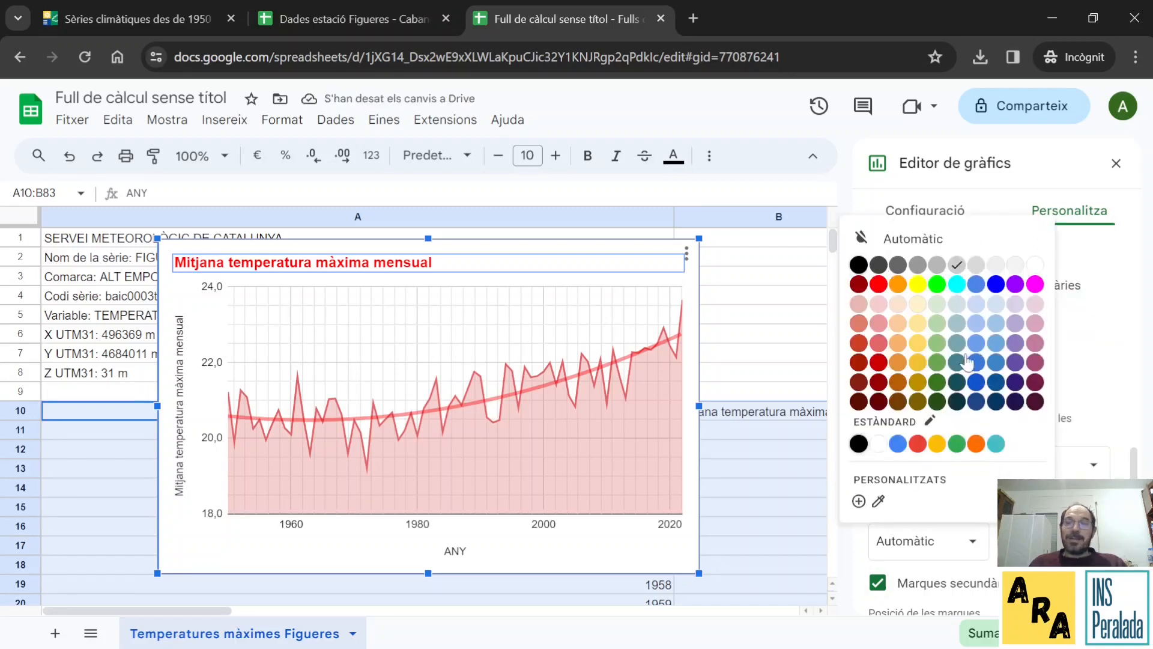
{"action": "left_click", "coordinate": [897, 268]}
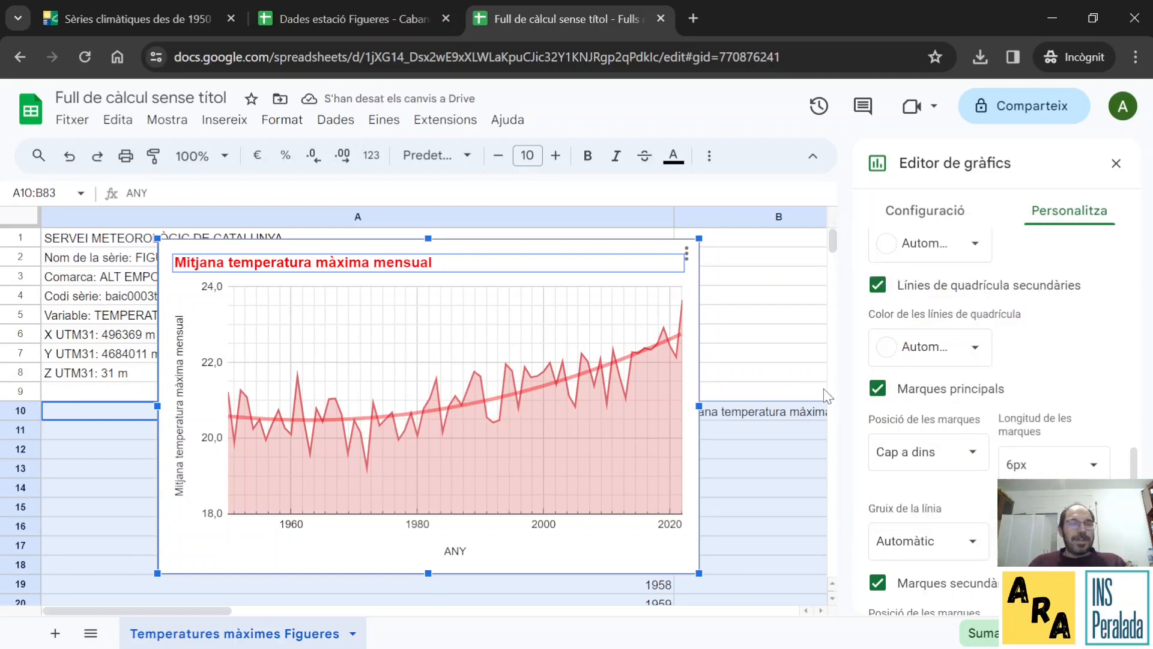
Step: Remove the text of the chart's horizontal axis title "ANY"
{"action": "left_click", "coordinate": [455, 552]}
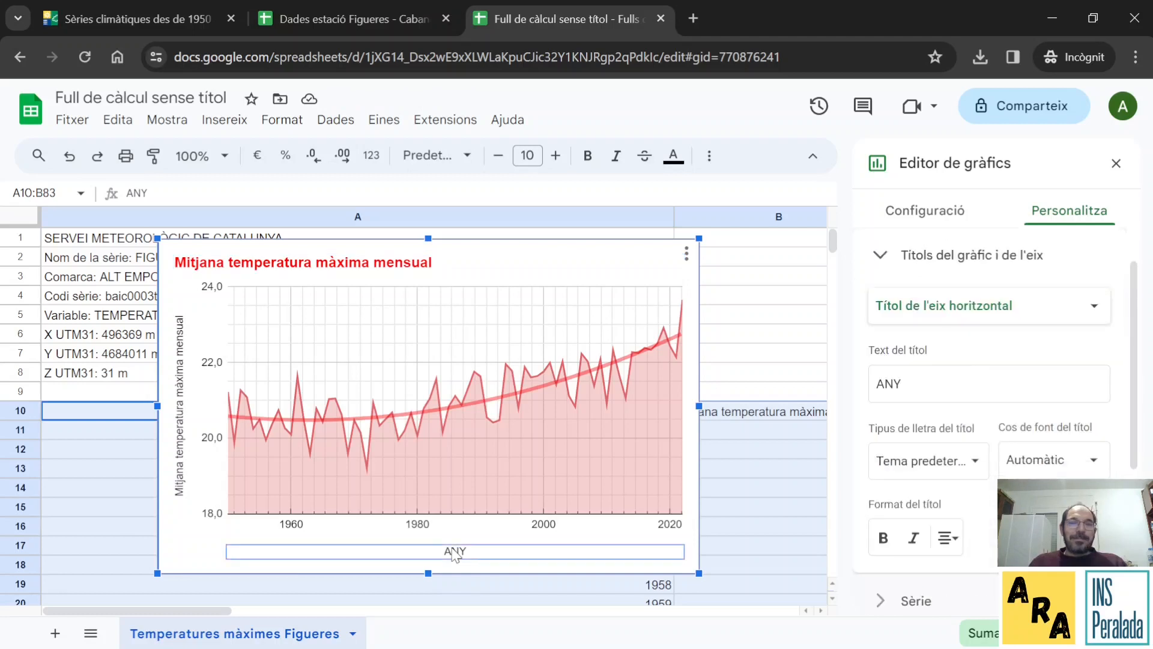
{"action": "double_click", "coordinate": [919, 398]}
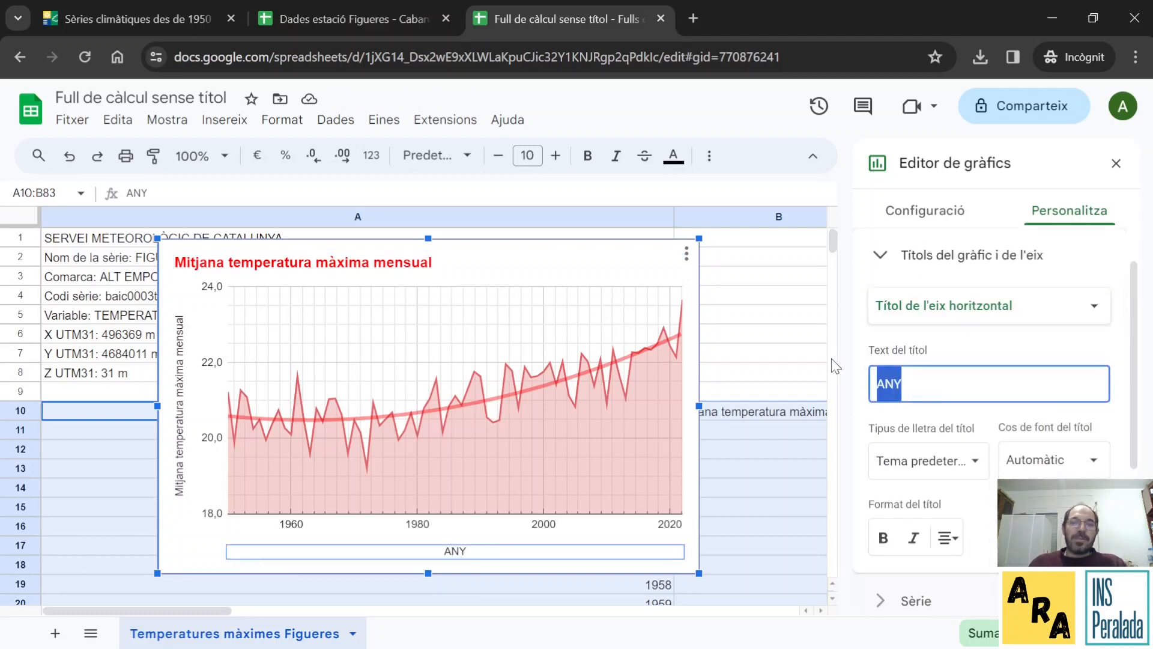
{"action": "key", "text": "BackSpace"}
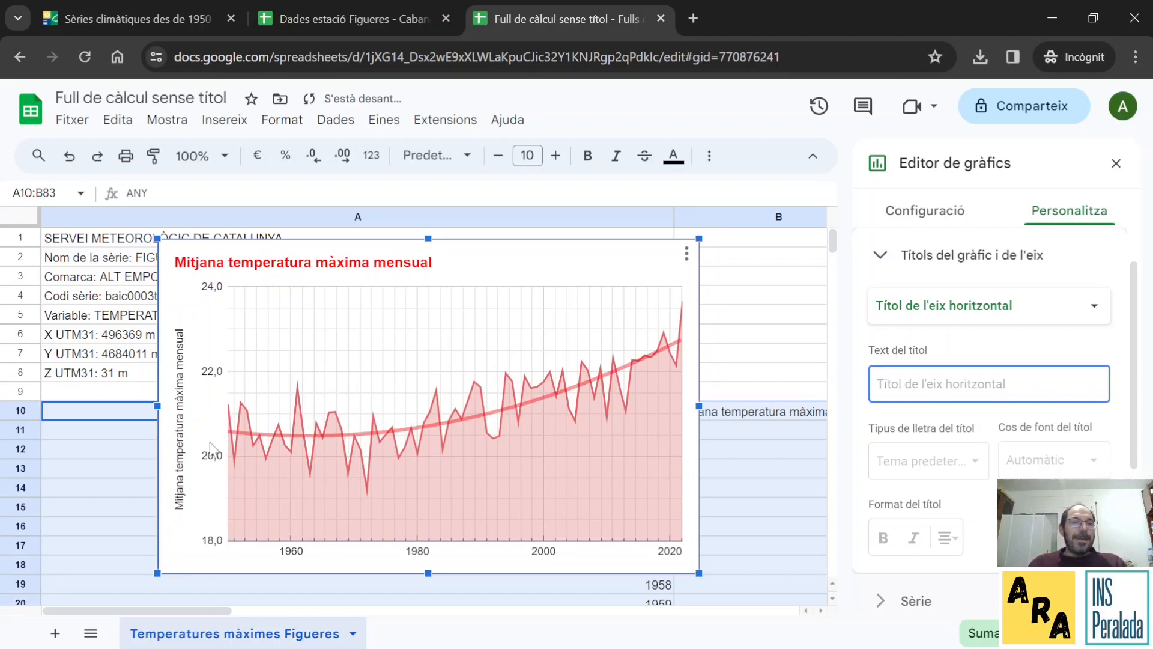
Step: Replace the chart's vertical axis title text with "Graus centigrad"
{"action": "left_click", "coordinate": [186, 454]}
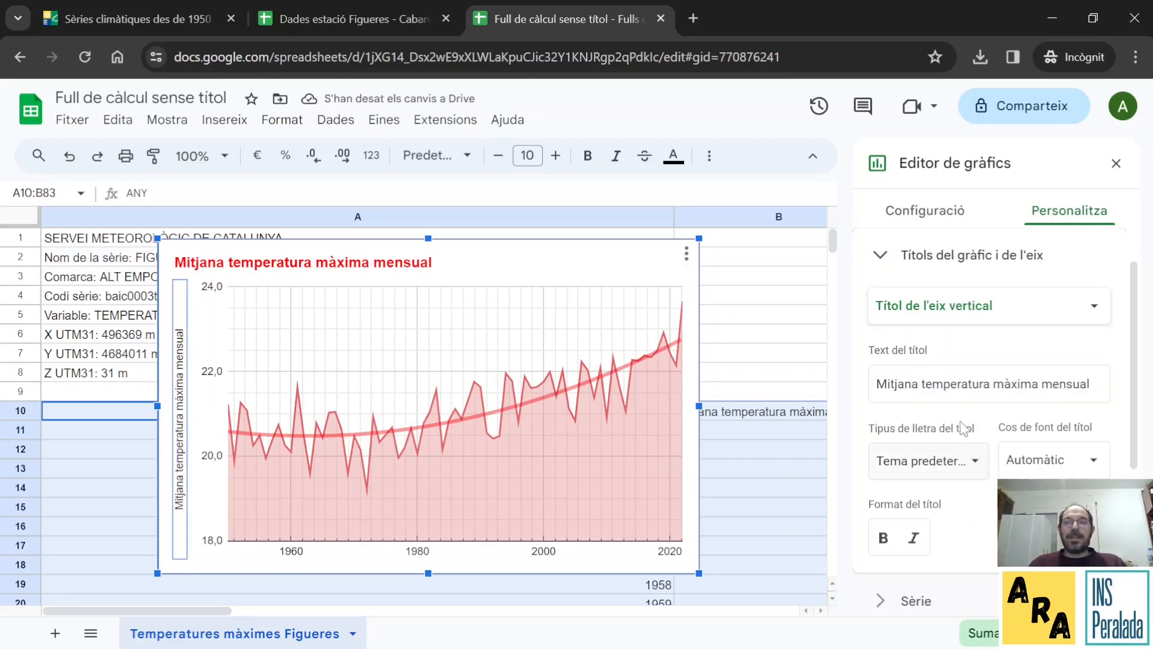
{"action": "double_click", "coordinate": [1013, 383]}
{"action": "left_click_drag", "start_coordinate": [1107, 384], "coordinate": [860, 373]}
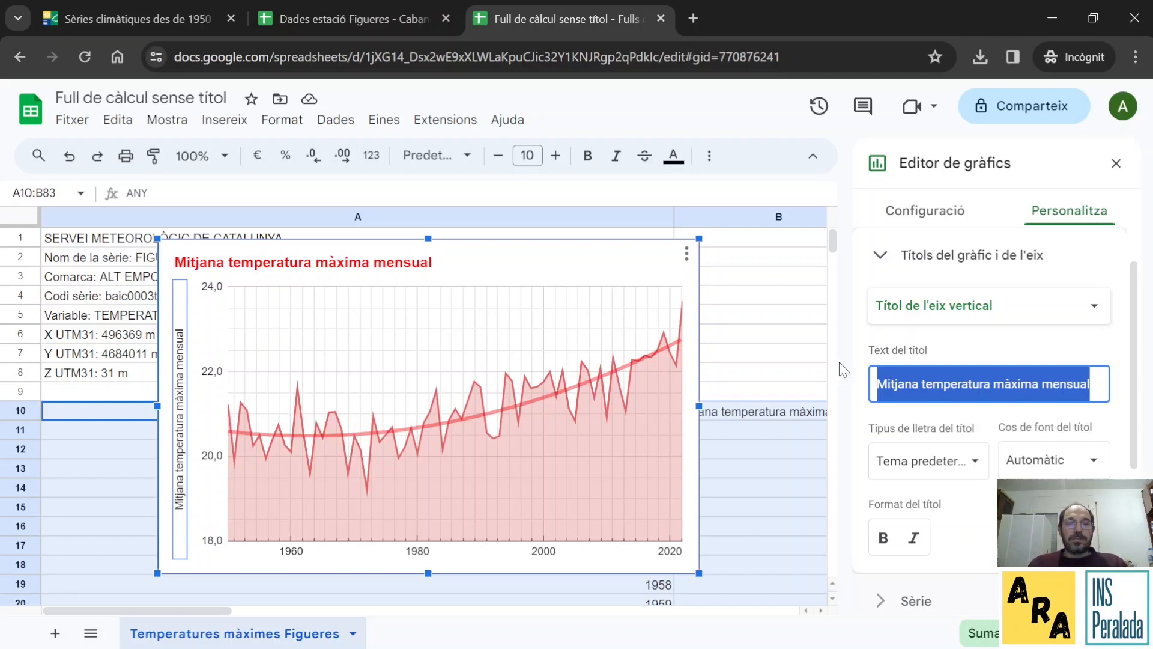
{"action": "type", "text": "Graus centi"}
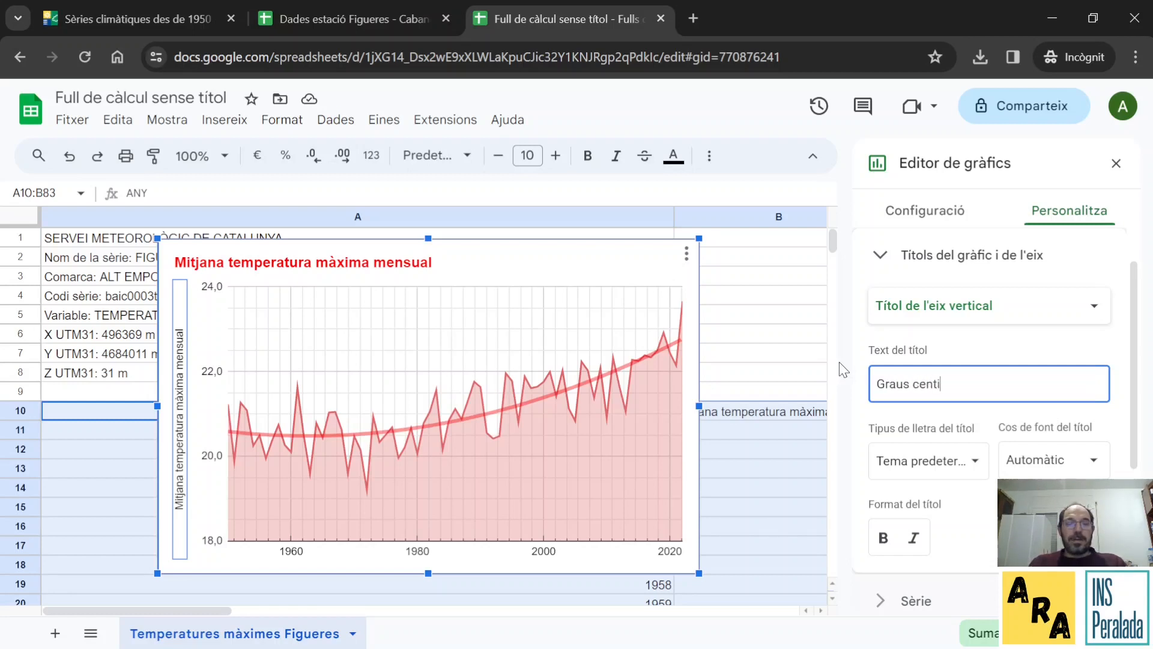
{"action": "type", "text": "grad"}
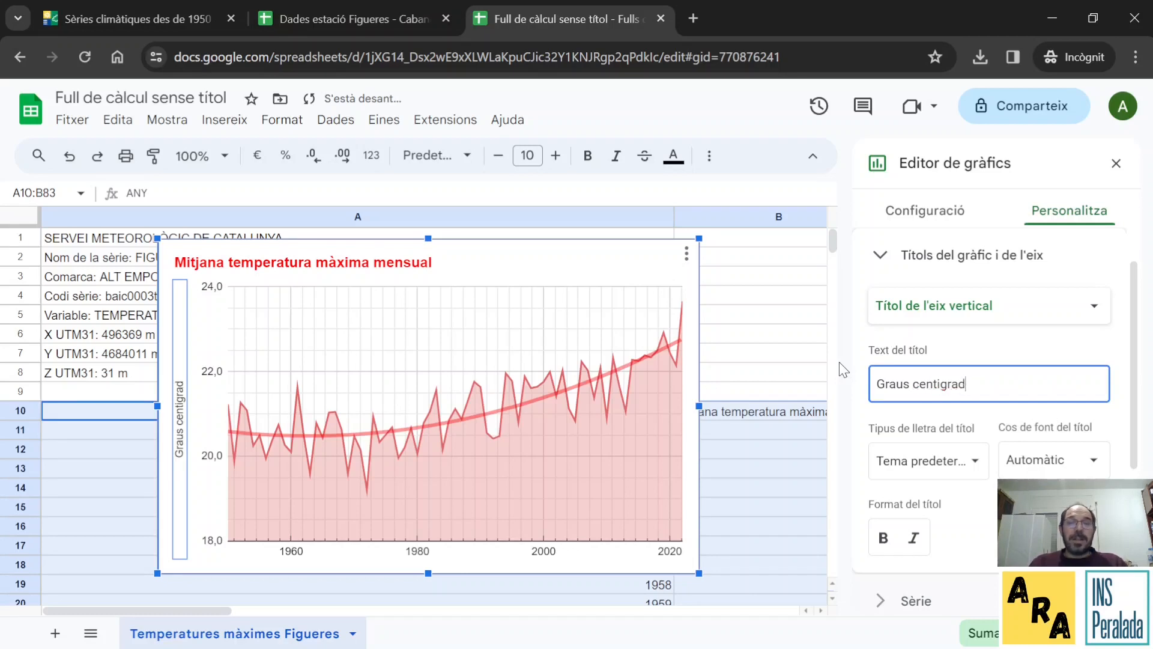
Step: Change the vertical axis title to "ºC", make it bold and close the chart editor
{"action": "key", "text": "BackSpace"}
{"action": "key", "text": "BackSpace"}
{"action": "key", "text": "BackSpace"}
{"action": "key", "text": "BackSpace"}
{"action": "key", "text": "BackSpace"}
{"action": "key", "text": "BackSpace"}
{"action": "key", "text": "BackSpace"}
{"action": "key", "text": "BackSpace"}
{"action": "key", "text": "BackSpace"}
{"action": "key", "text": "BackSpace"}
{"action": "key", "text": "BackSpace"}
{"action": "key", "text": "BackSpace"}
{"action": "key", "text": "BackSpace"}
{"action": "type", "text": "ºC"}
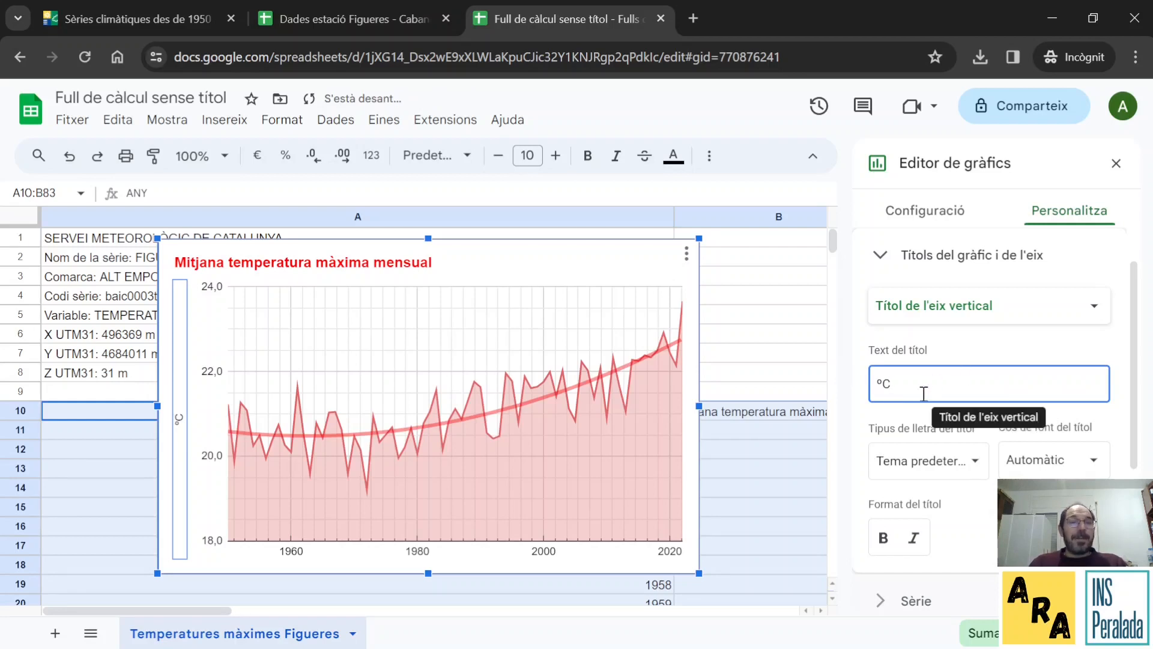
{"action": "left_click", "coordinate": [882, 537]}
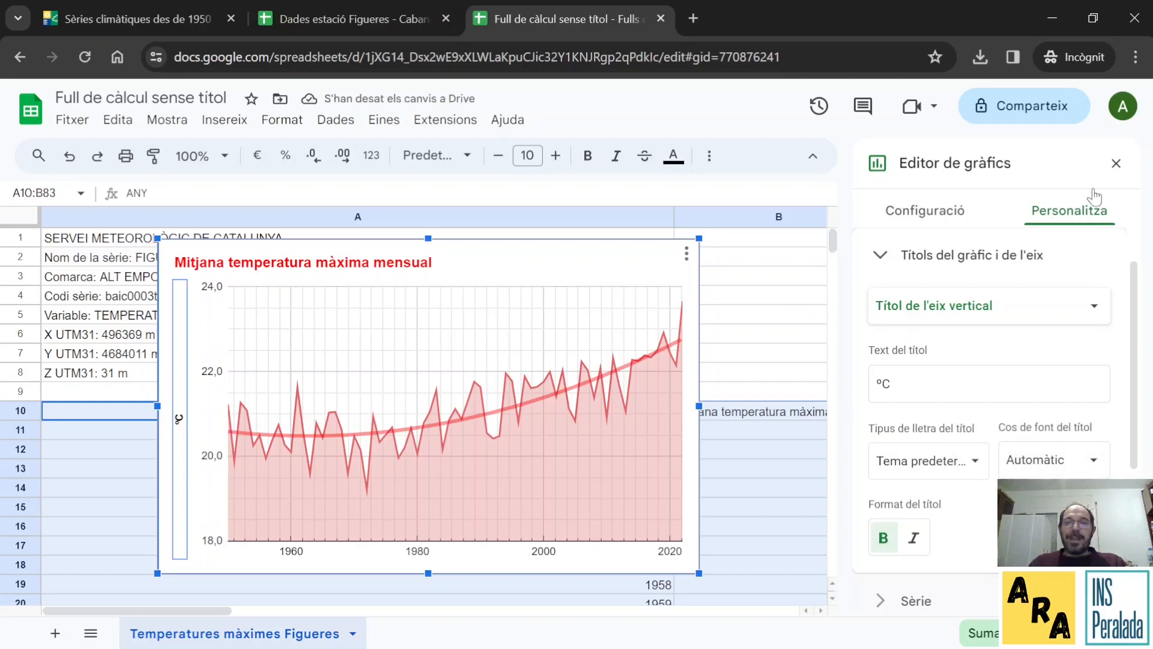
{"action": "left_click", "coordinate": [1116, 163]}
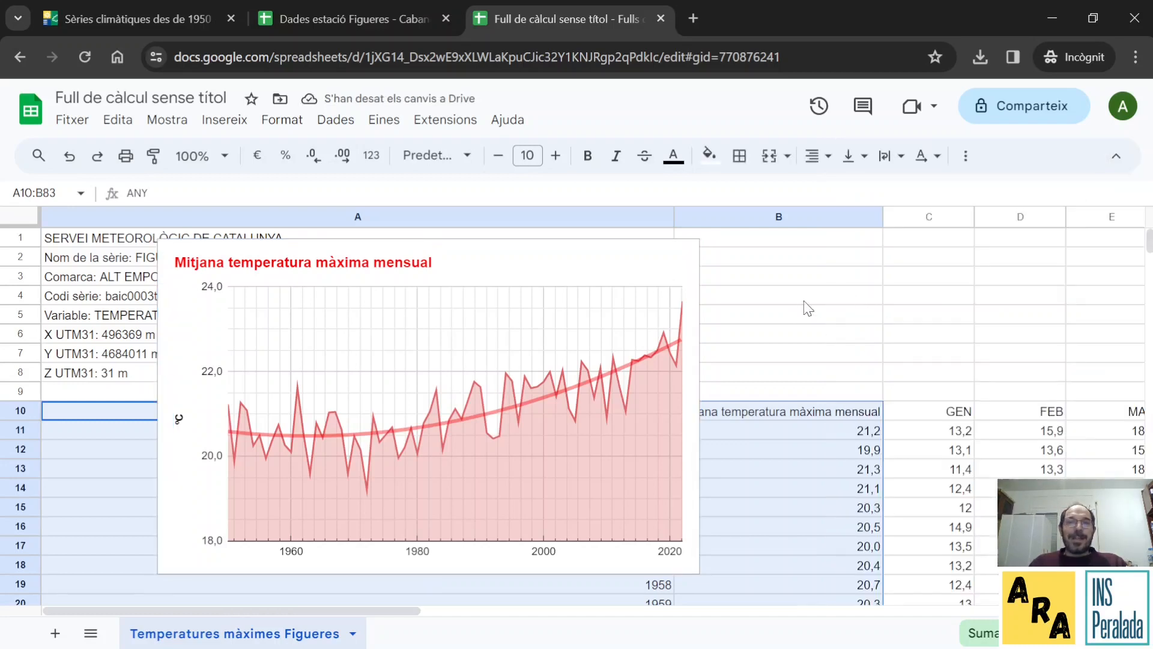
Step: Shrink the chart and place it in column A beside the year values, spanning about rows 11 to 25
{"action": "left_click", "coordinate": [593, 264]}
{"action": "left_click_drag", "start_coordinate": [702, 234], "coordinate": [405, 339]}
{"action": "scroll", "coordinate": [523, 318], "scroll_direction": "down", "scroll_amount": 3}
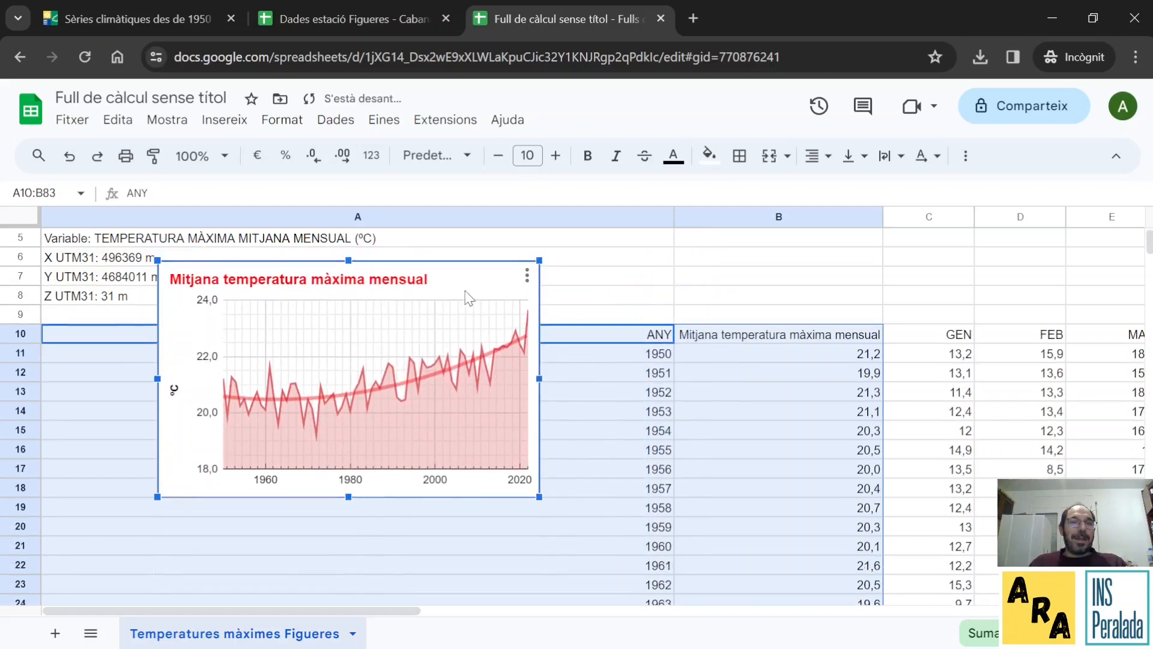
{"action": "left_click_drag", "start_coordinate": [444, 277], "coordinate": [341, 370]}
{"action": "scroll", "coordinate": [492, 283], "scroll_direction": "down", "scroll_amount": 3}
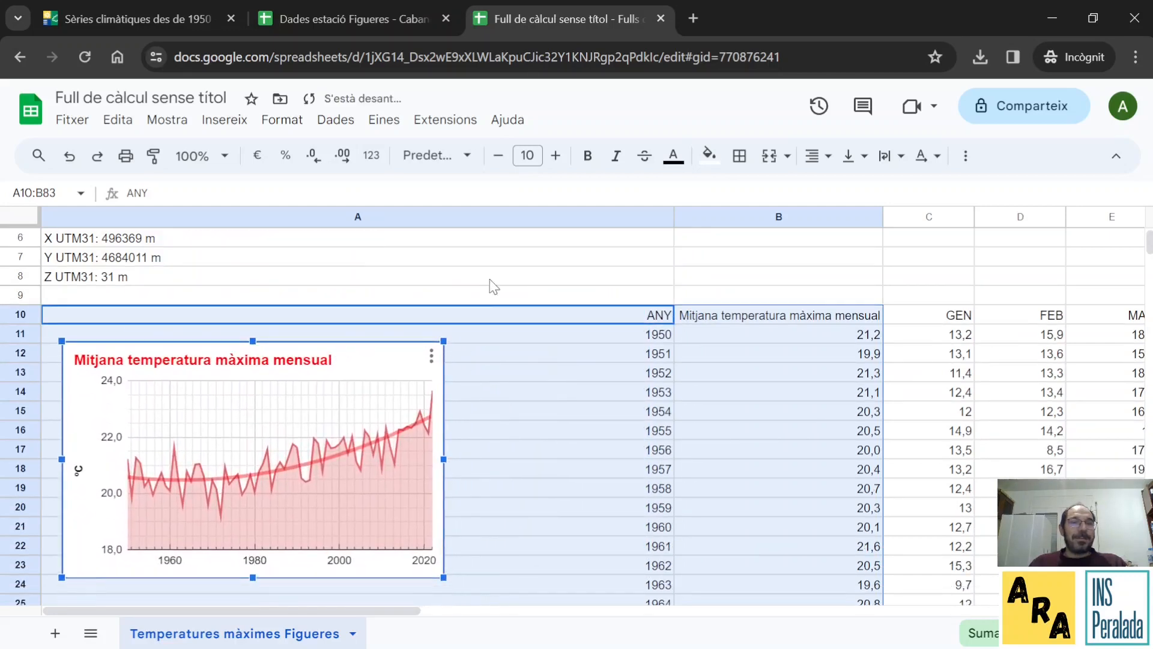
{"action": "left_click_drag", "start_coordinate": [440, 423], "coordinate": [498, 455]}
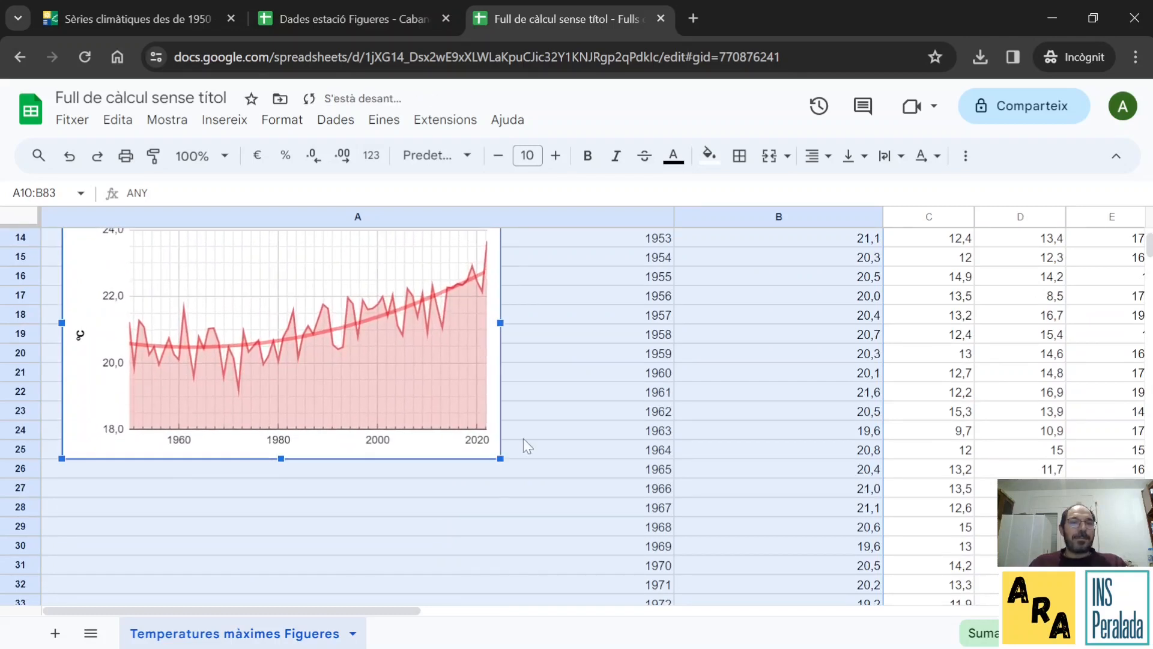
{"action": "scroll", "coordinate": [524, 439], "scroll_direction": "up", "scroll_amount": 2}
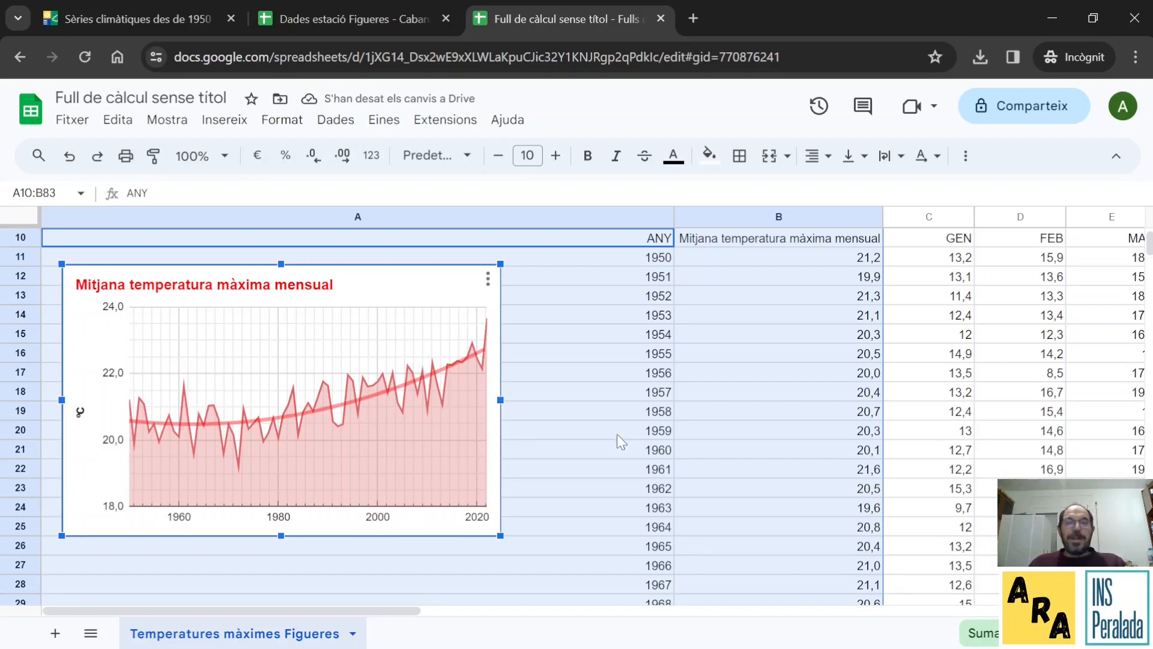
Step: Examine the charts and summary rows of the maximum temperatures sheet in the "Dades estació Figueres - Cabanes" spreadsheet
{"action": "left_click", "coordinate": [409, 17]}
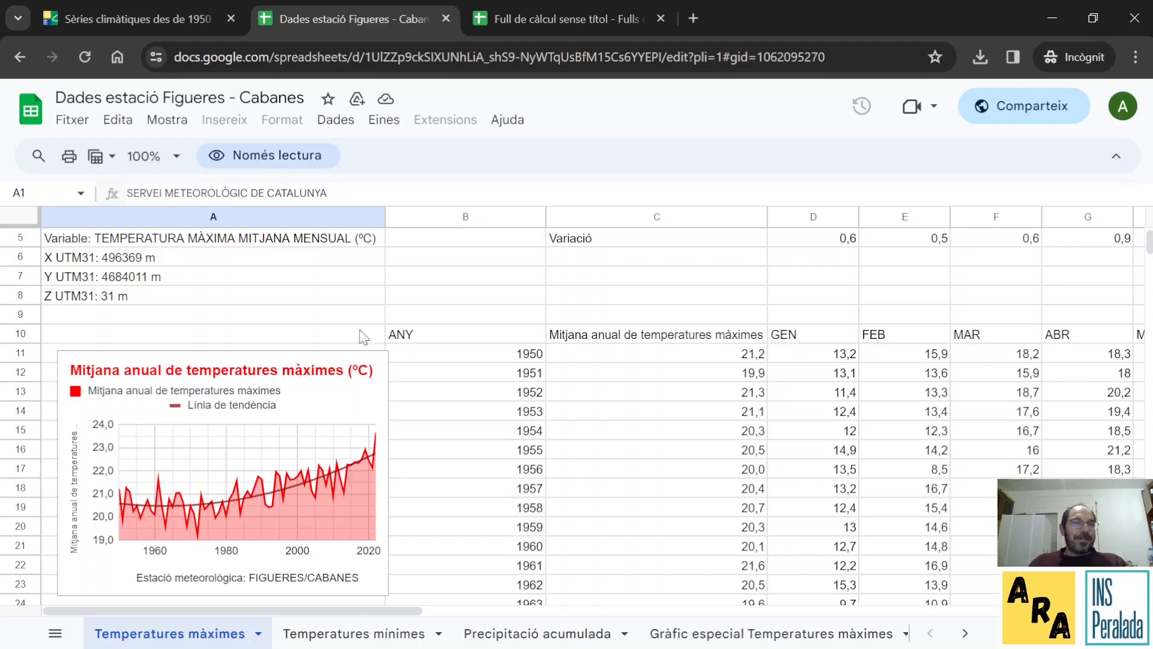
{"action": "left_click", "coordinate": [597, 22]}
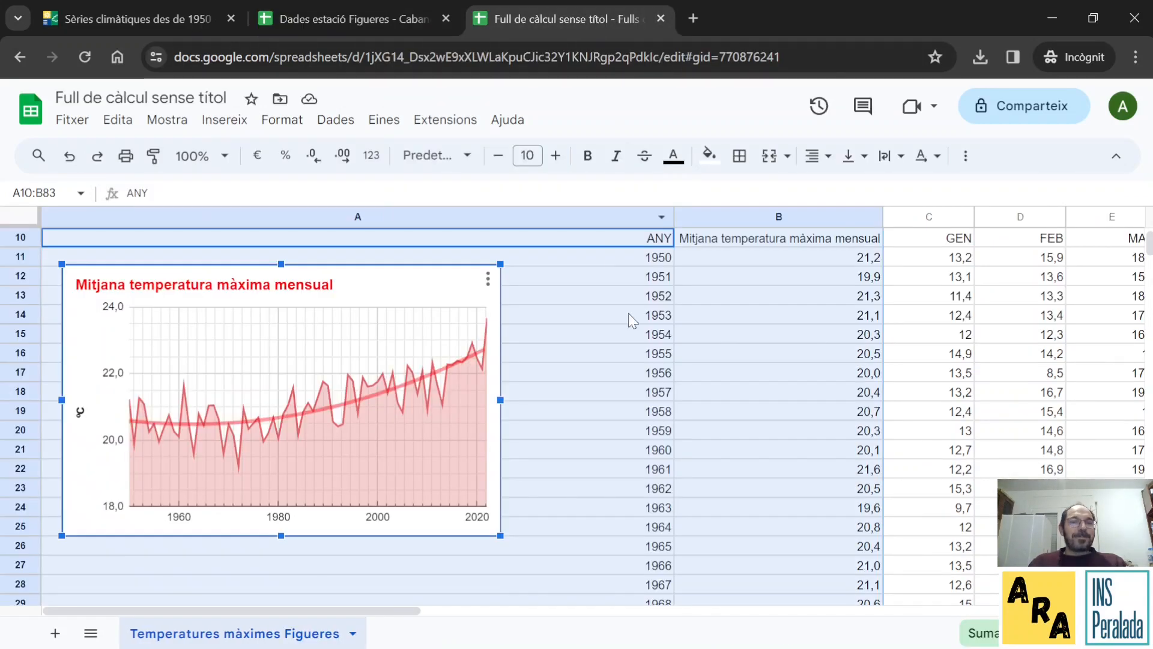
{"action": "scroll", "coordinate": [633, 320], "scroll_direction": "down", "scroll_amount": 5}
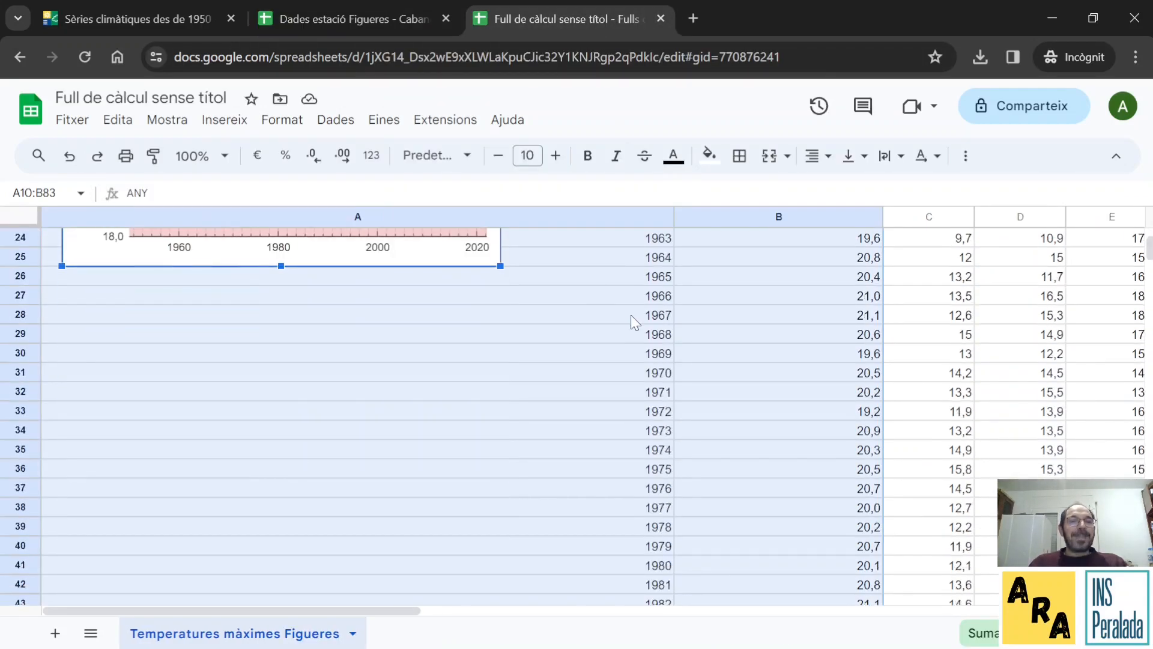
{"action": "left_click", "coordinate": [395, 14]}
{"action": "scroll", "coordinate": [494, 449], "scroll_direction": "down", "scroll_amount": 5}
{"action": "scroll", "coordinate": [494, 447], "scroll_direction": "down", "scroll_amount": 3}
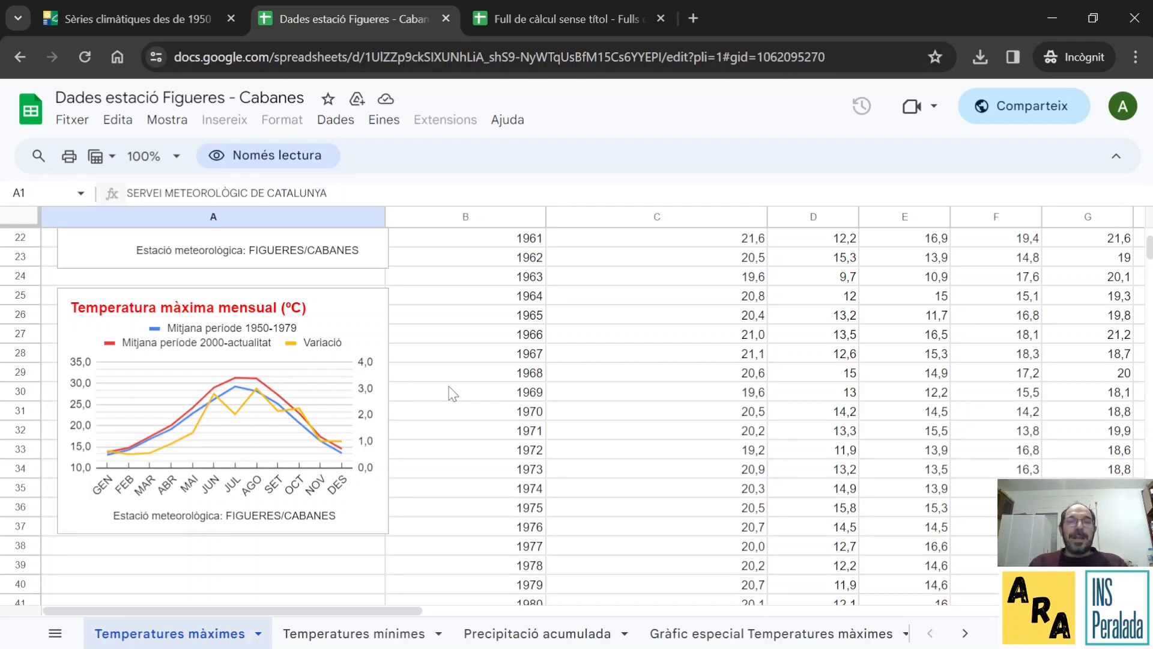
{"action": "scroll", "coordinate": [649, 392], "scroll_direction": "up", "scroll_amount": 7}
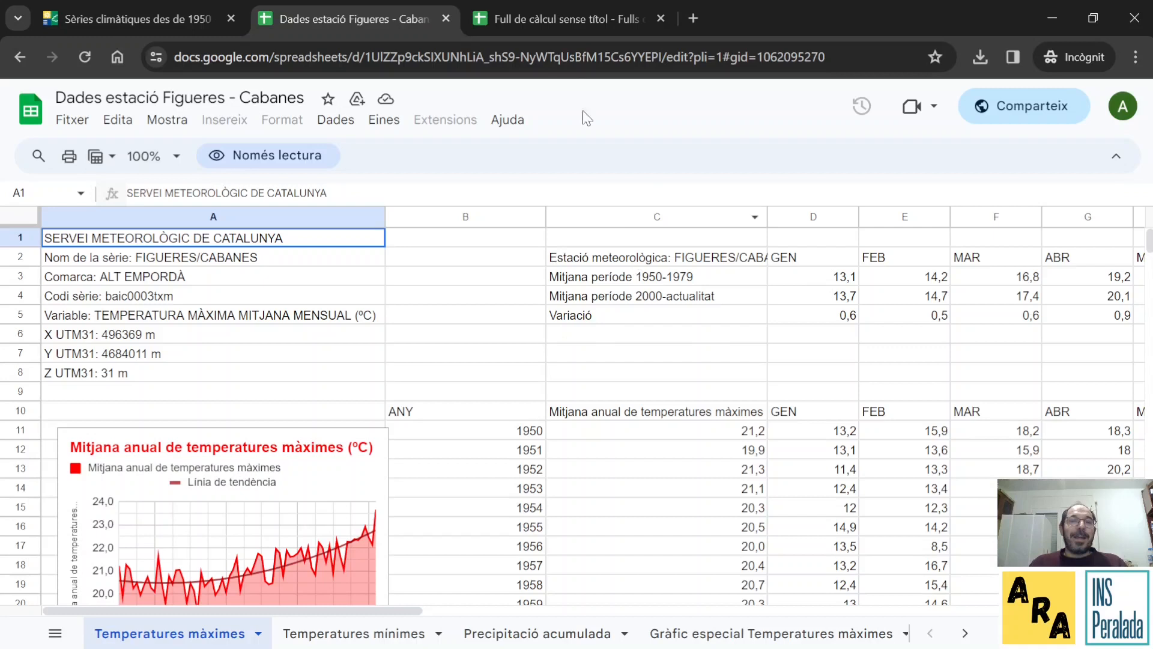
Step: Copy the summary labels in C2:C5 of the "Dades estació Figueres - Cabanes" spreadsheet into B2:B5 of the untitled spreadsheet
{"action": "left_click", "coordinate": [549, 17]}
{"action": "scroll", "coordinate": [601, 346], "scroll_direction": "up", "scroll_amount": 5}
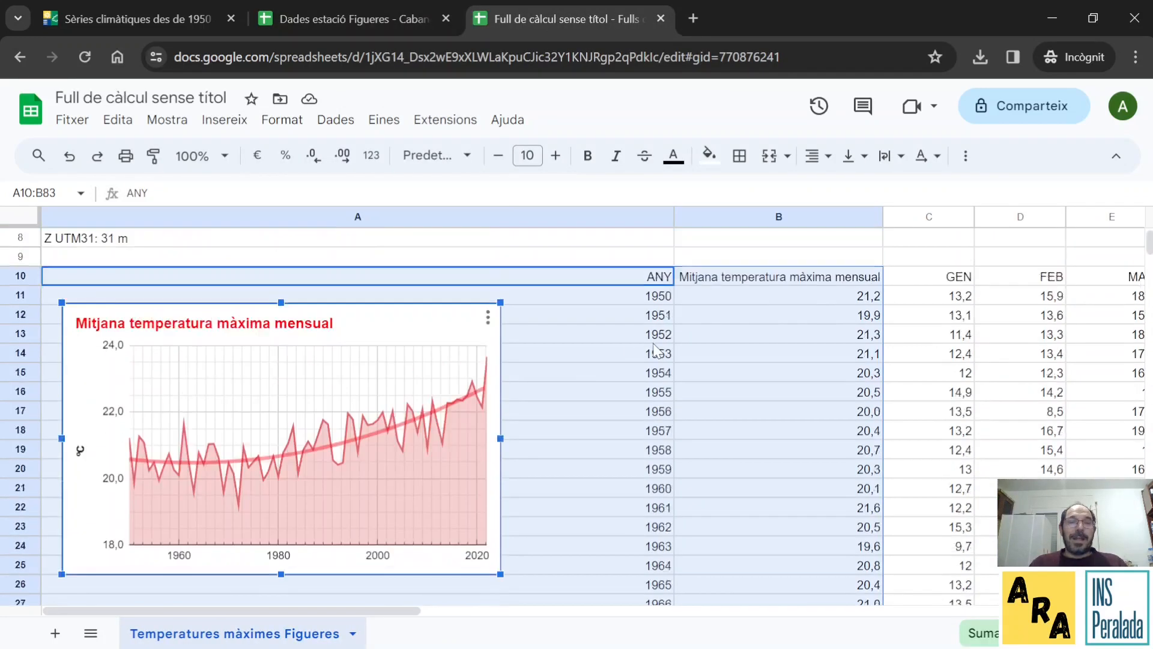
{"action": "scroll", "coordinate": [657, 351], "scroll_direction": "up", "scroll_amount": 2}
{"action": "left_click", "coordinate": [682, 258]}
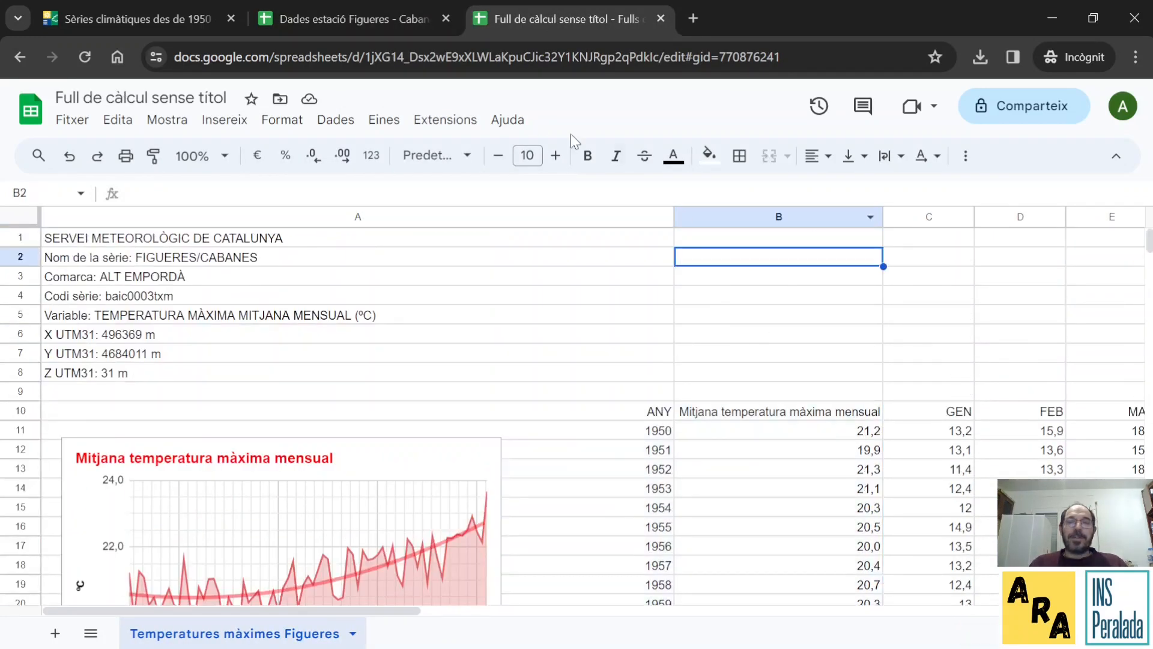
{"action": "left_click", "coordinate": [401, 17]}
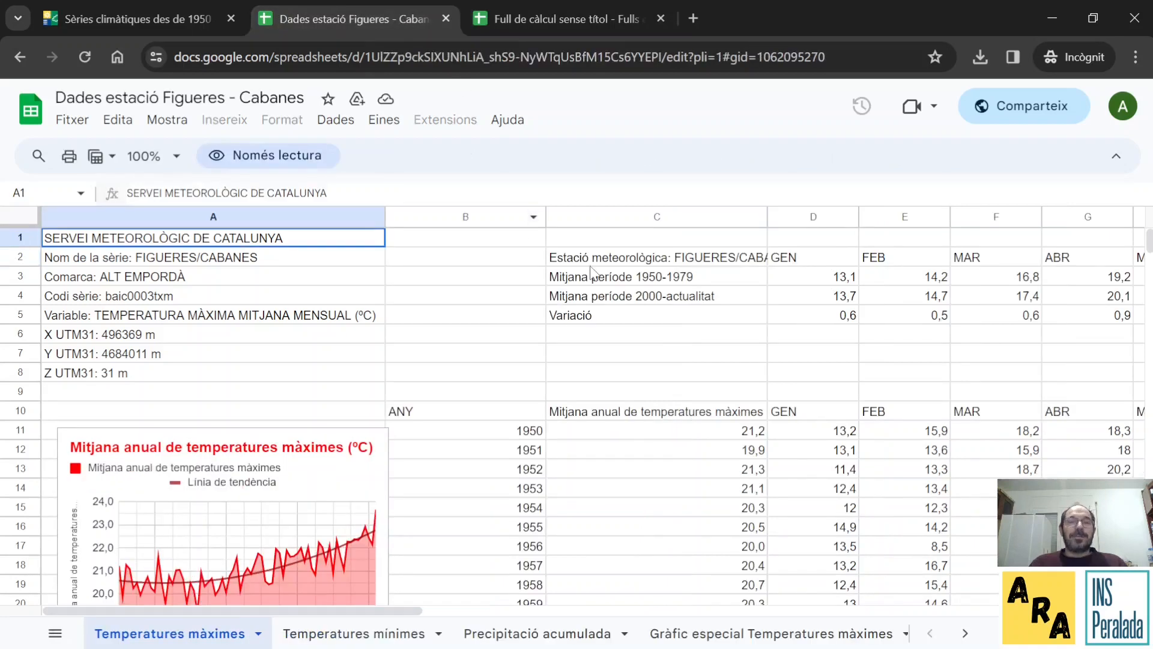
{"action": "left_click_drag", "start_coordinate": [622, 262], "coordinate": [621, 321]}
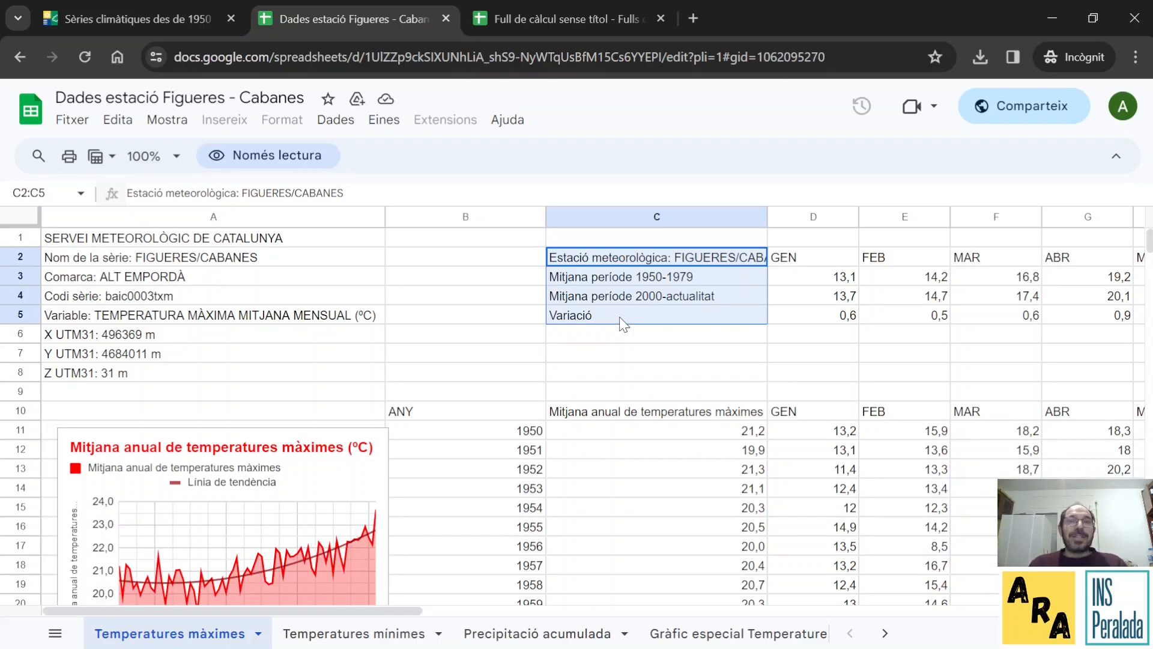
{"action": "key", "text": "ctrl+c"}
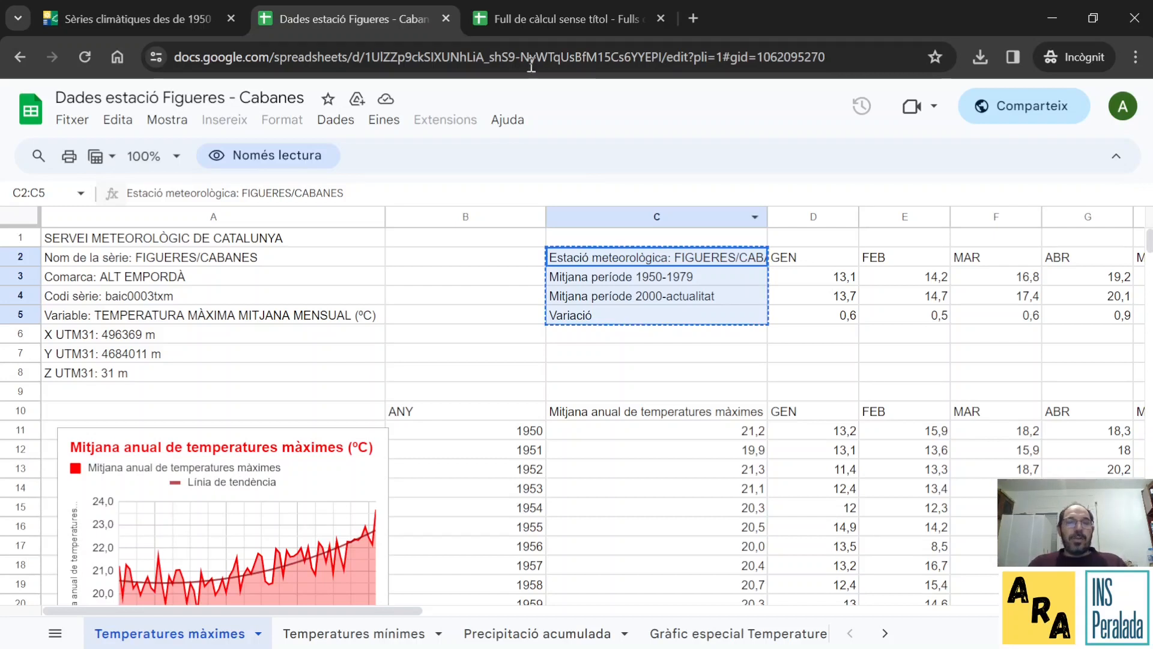
{"action": "left_click", "coordinate": [513, 16]}
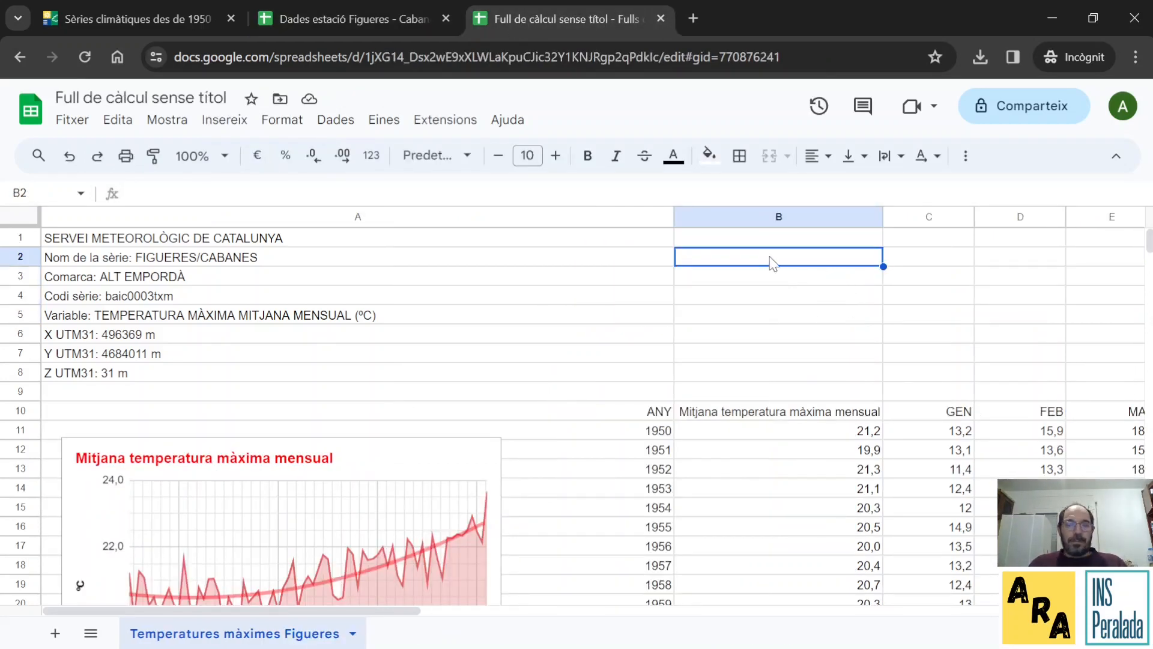
{"action": "key", "text": "ctrl+v"}
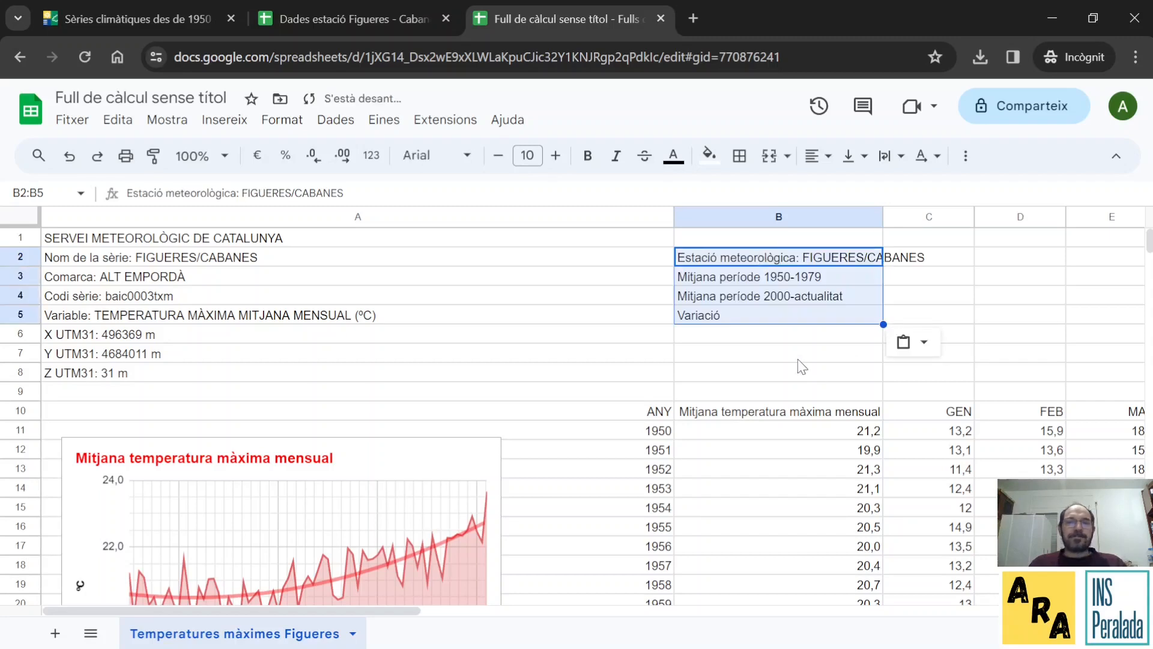
Step: Fit the width of column B to its longest label
{"action": "left_click_drag", "start_coordinate": [882, 215], "coordinate": [883, 215]}
{"action": "double_click", "coordinate": [882, 215]}
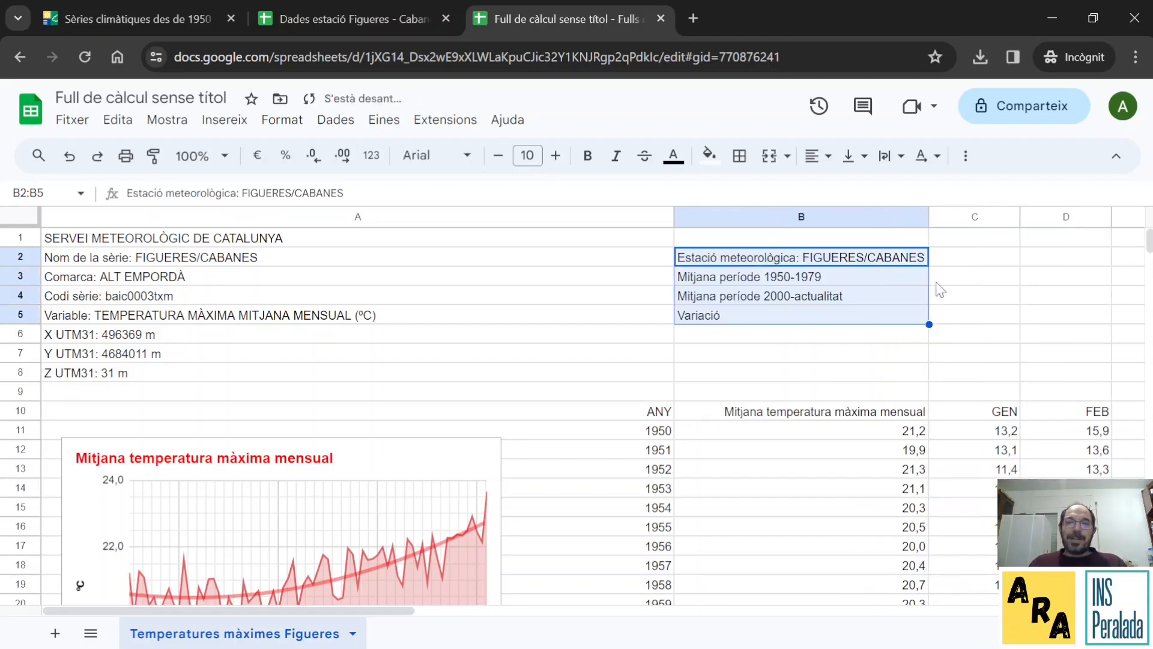
{"action": "left_click", "coordinate": [901, 296]}
{"action": "left_click", "coordinate": [872, 336]}
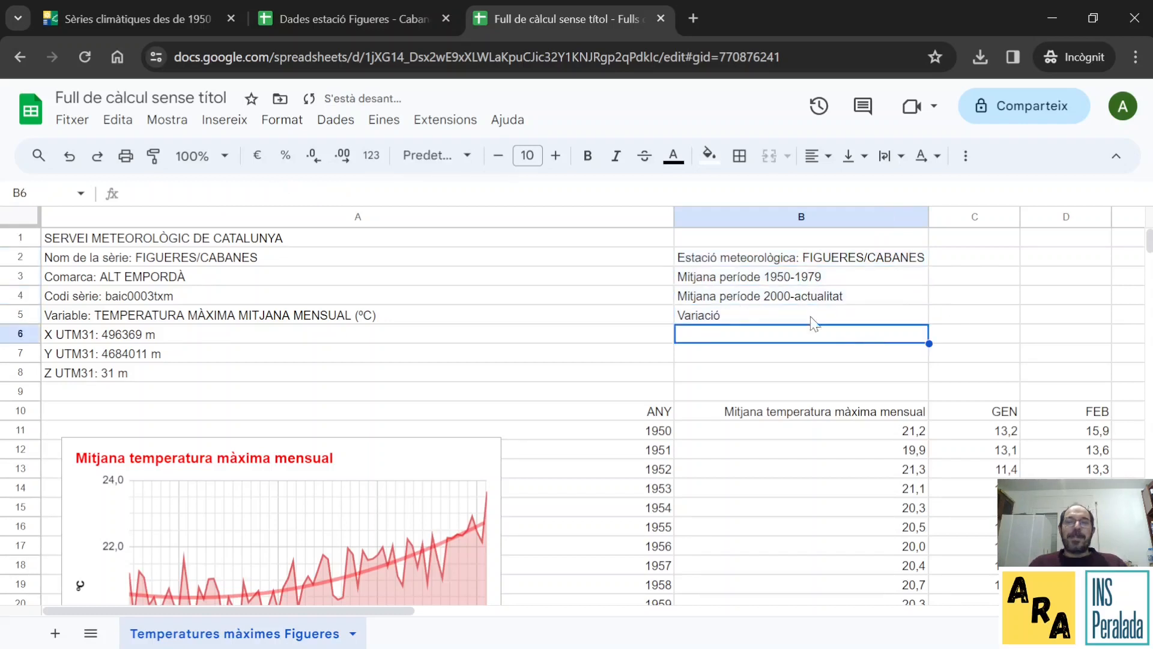
Step: Review the station, period average and variation labels in B2:B5 against the series name in A2
{"action": "left_click", "coordinate": [796, 259]}
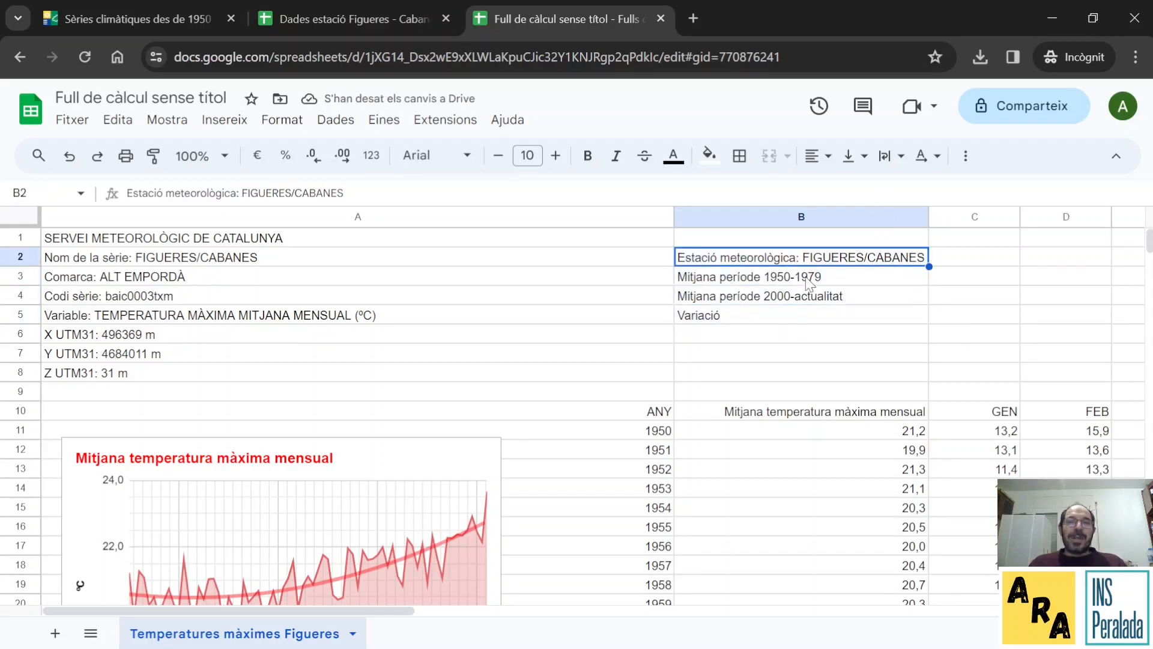
{"action": "left_click", "coordinate": [108, 263]}
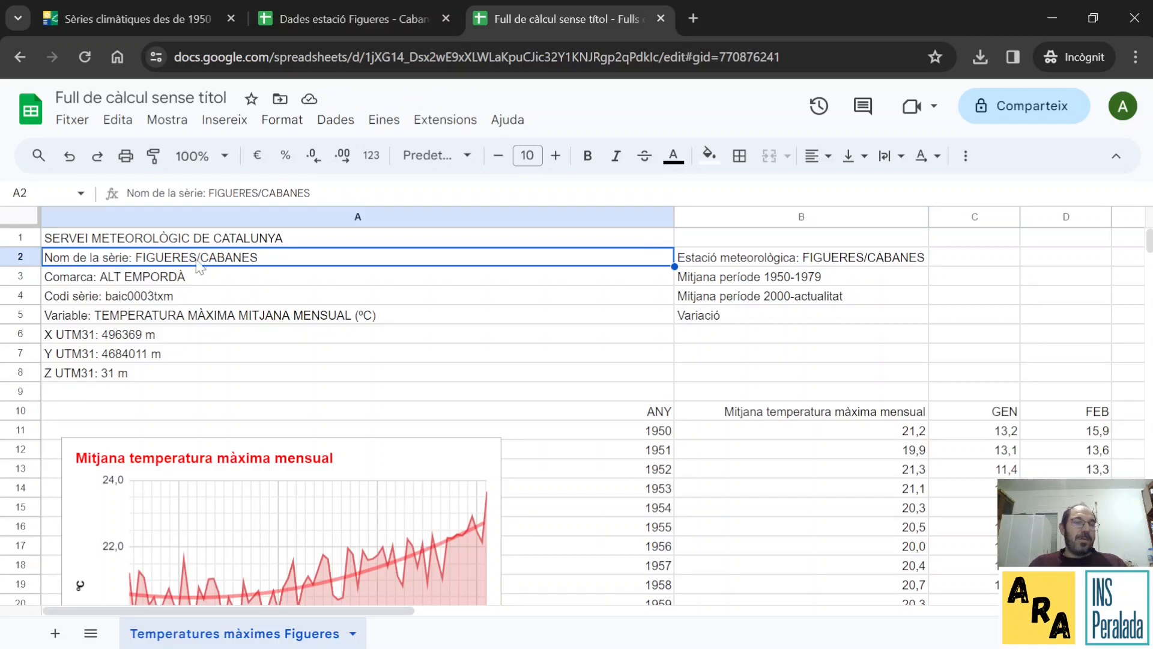
{"action": "left_click", "coordinate": [776, 269]}
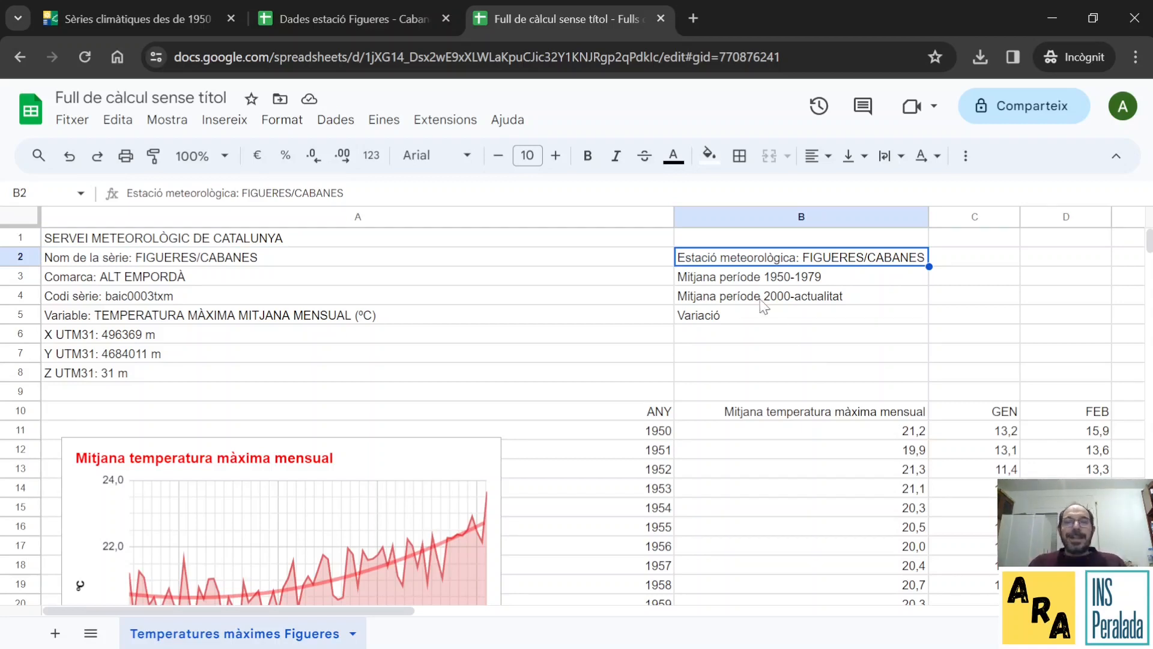
{"action": "left_click", "coordinate": [748, 282]}
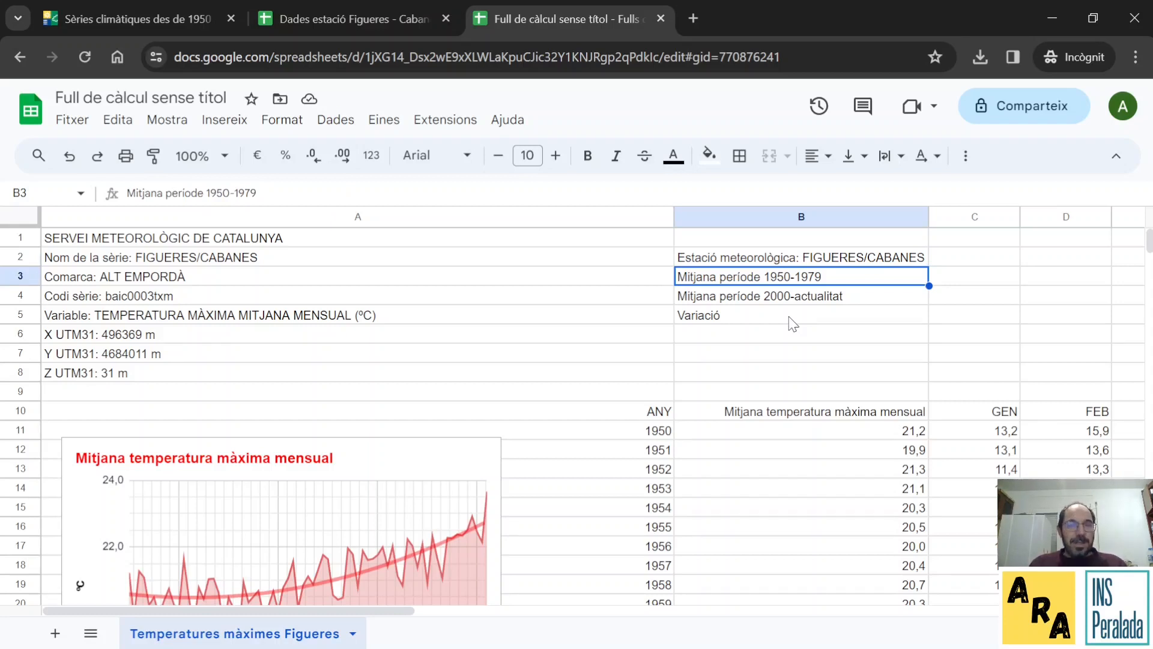
{"action": "key", "text": "Down"}
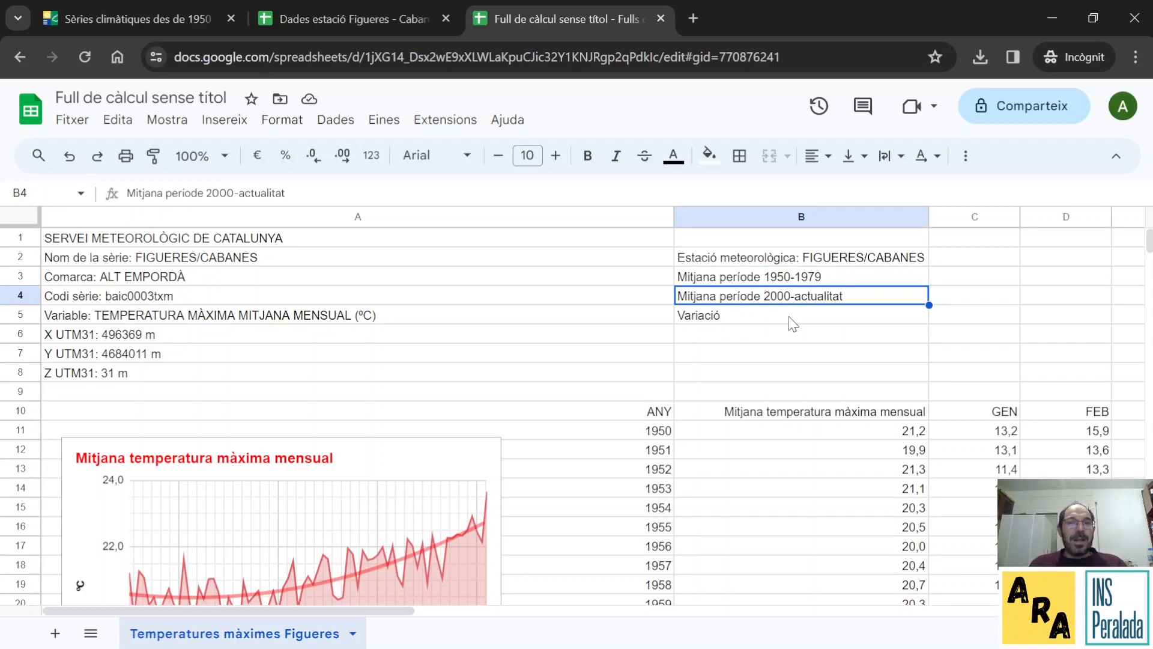
{"action": "key", "text": "Down"}
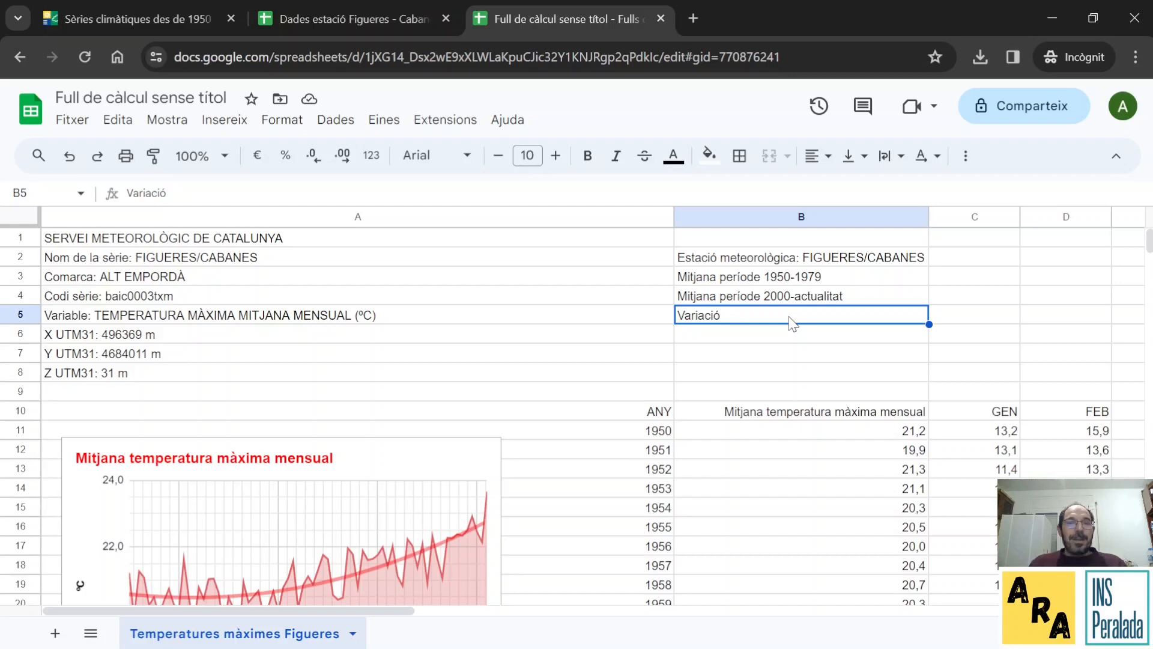
Step: Fill C2 with a reference to the January header in C10 and decline the suggested autofill below it
{"action": "key", "text": "Right"}
{"action": "key", "text": "Up"}
{"action": "key", "text": "Up"}
{"action": "key", "text": "Up"}
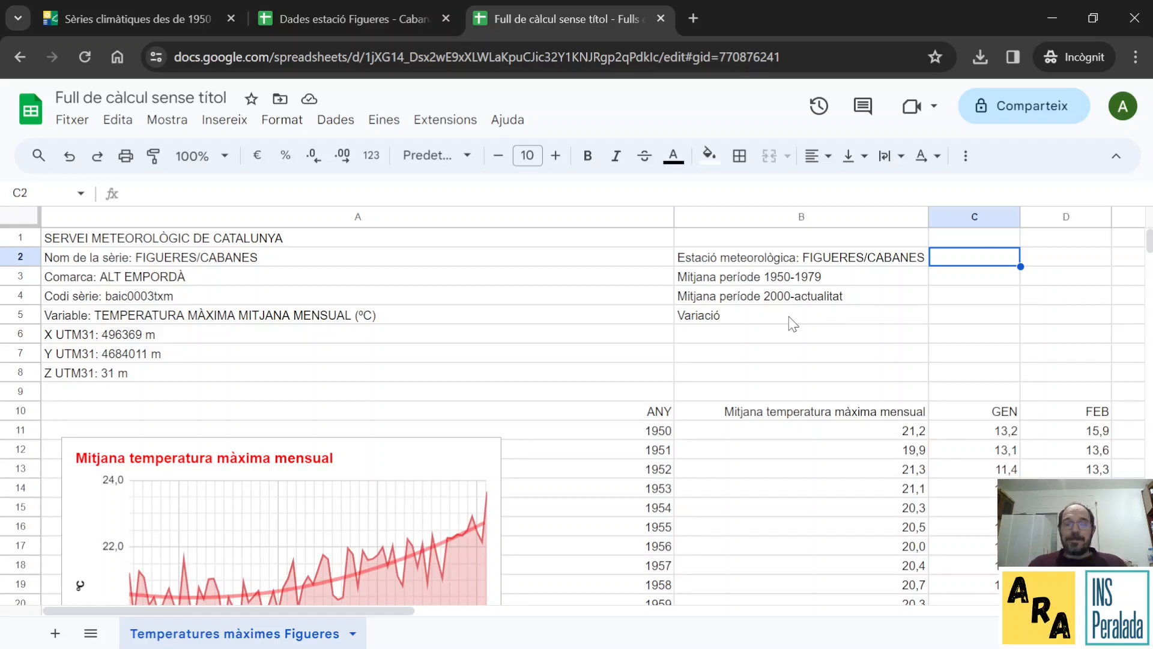
{"action": "left_click_drag", "start_coordinate": [394, 618], "coordinate": [698, 619]}
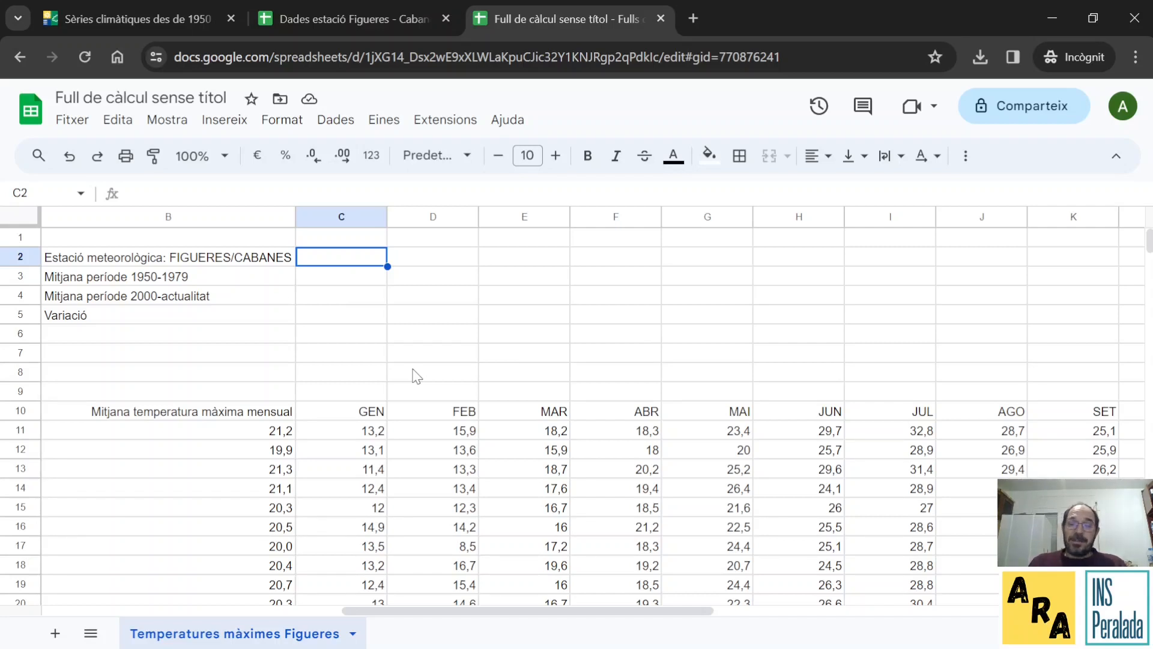
{"action": "type", "text": "="}
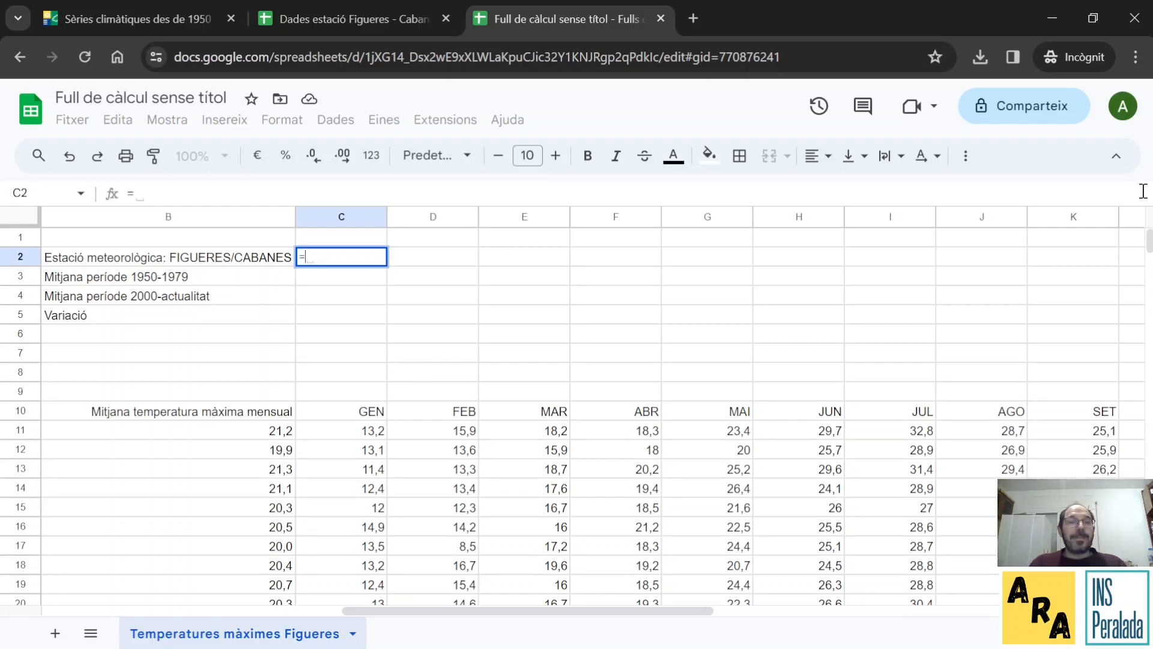
{"action": "left_click", "coordinate": [356, 415]}
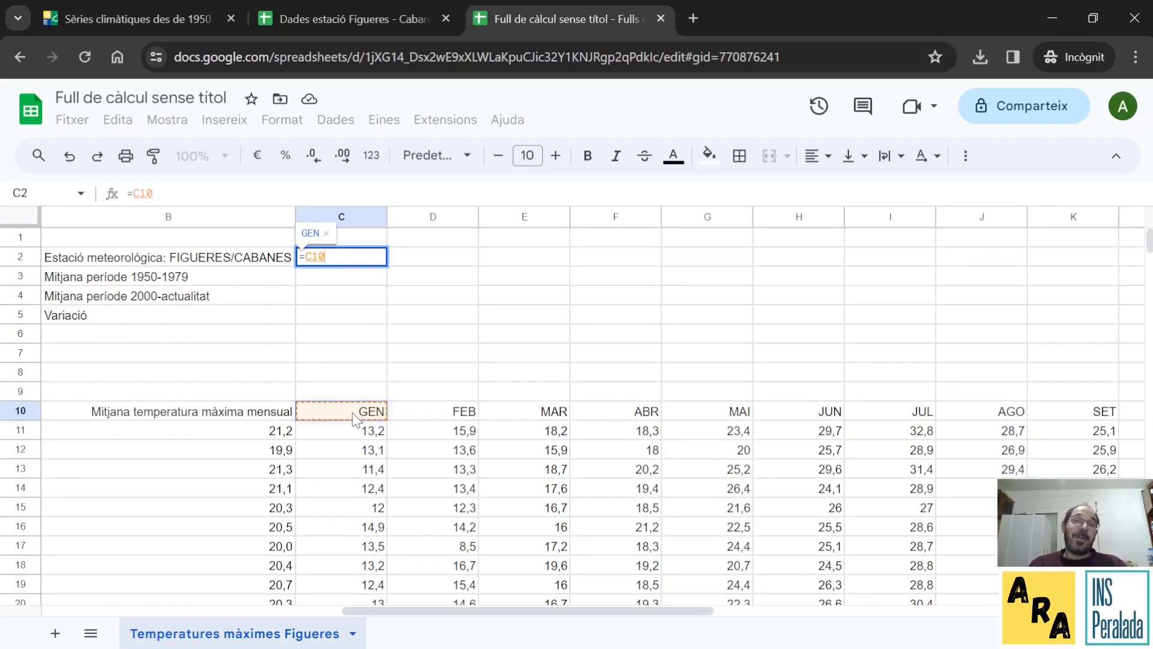
{"action": "key", "text": "Return"}
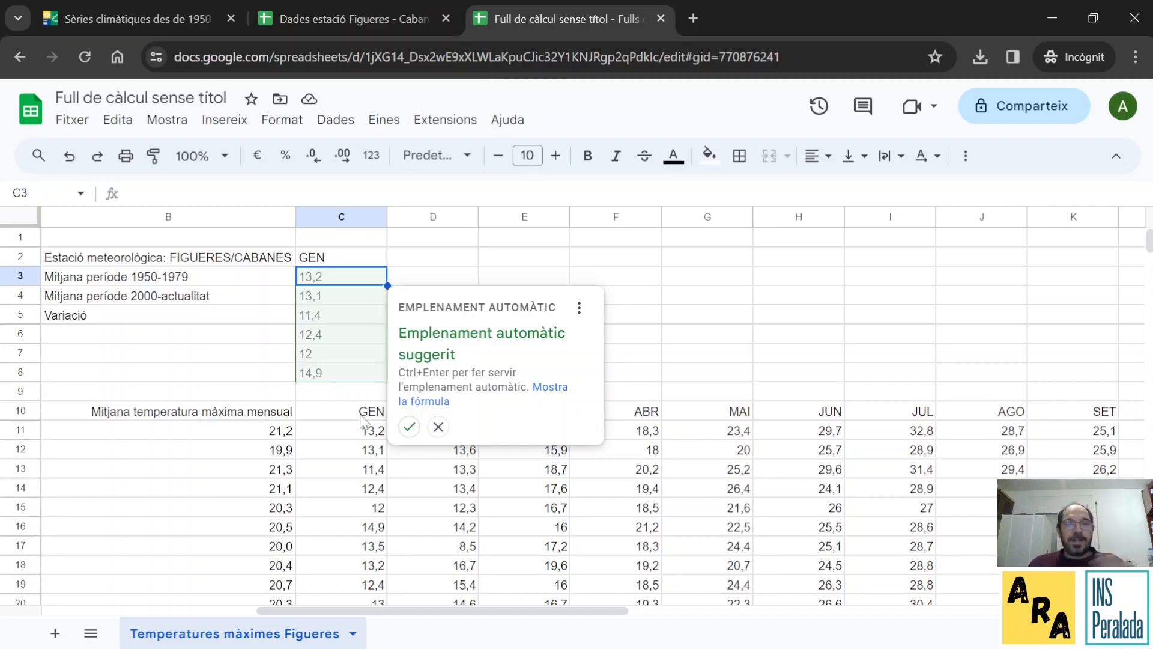
{"action": "left_click", "coordinate": [438, 427]}
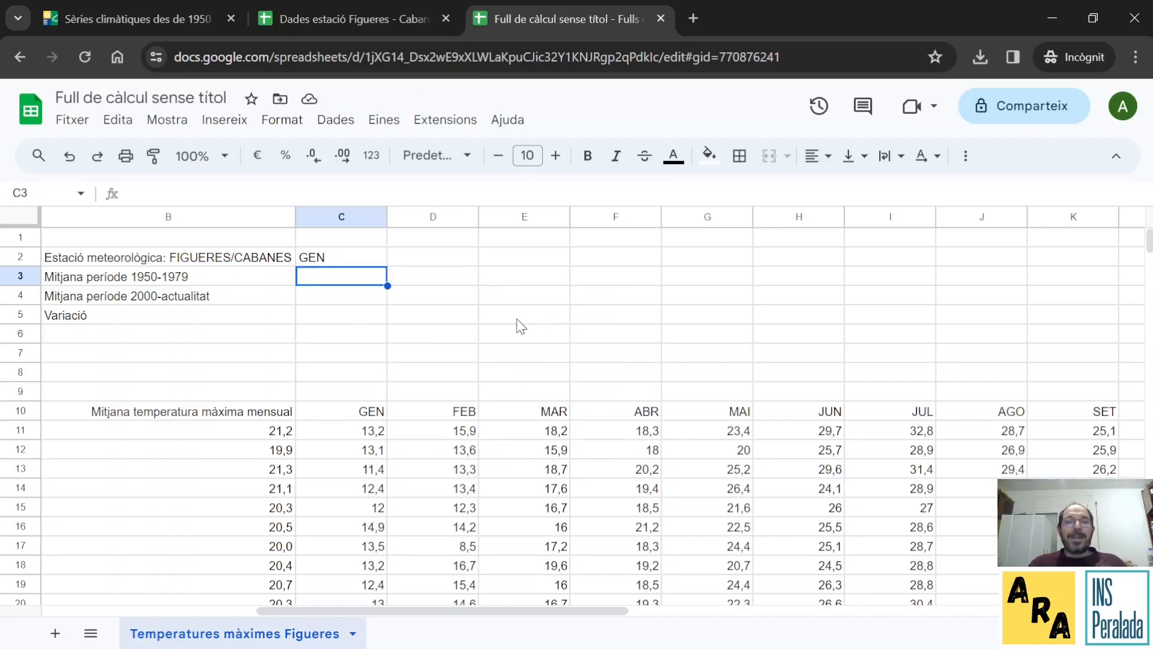
{"action": "left_click", "coordinate": [376, 264]}
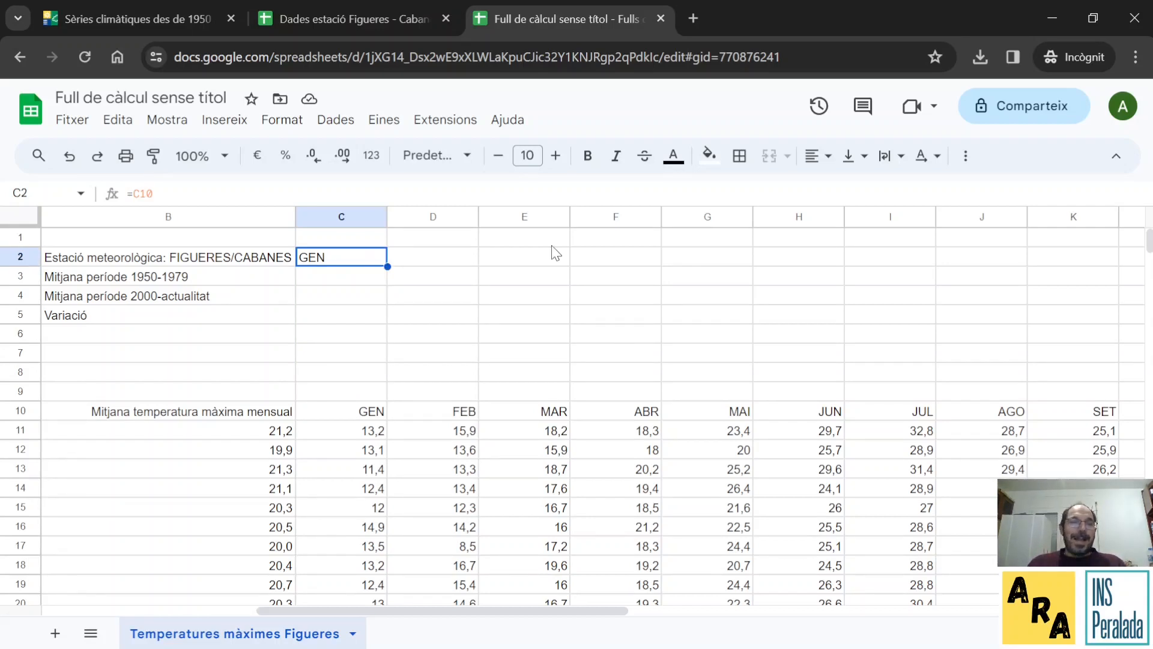
Step: Enter an AVERAGE formula in C3 over the January values in C11:C29
{"action": "left_click", "coordinate": [327, 282]}
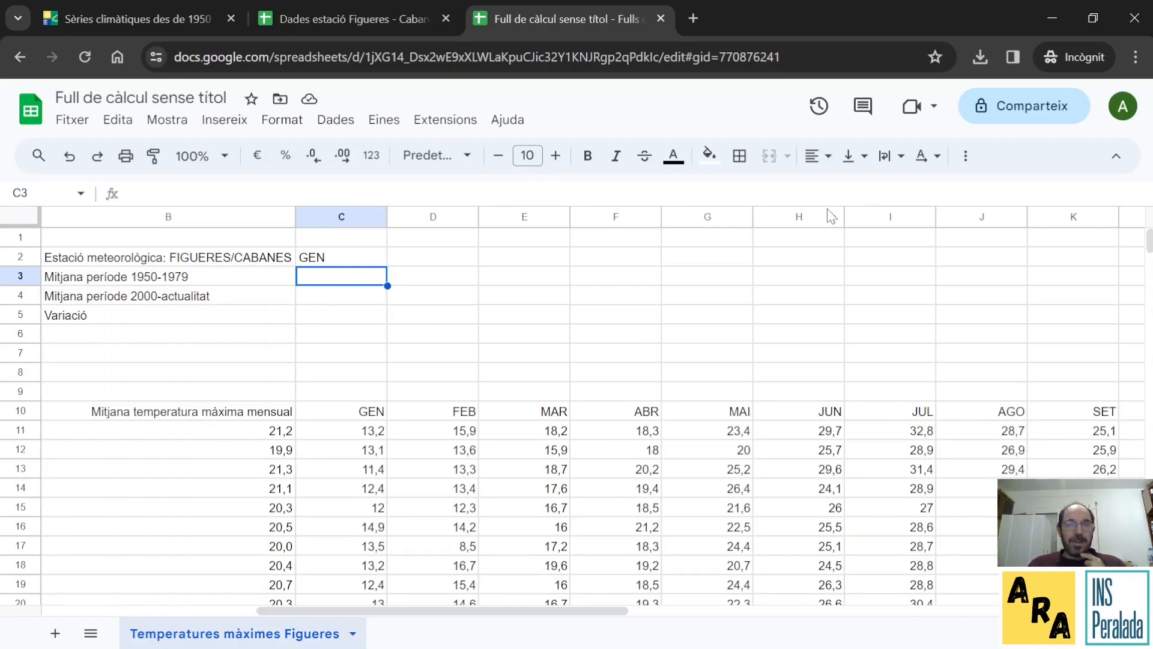
{"action": "left_click", "coordinate": [965, 159]}
{"action": "left_click", "coordinate": [964, 191]}
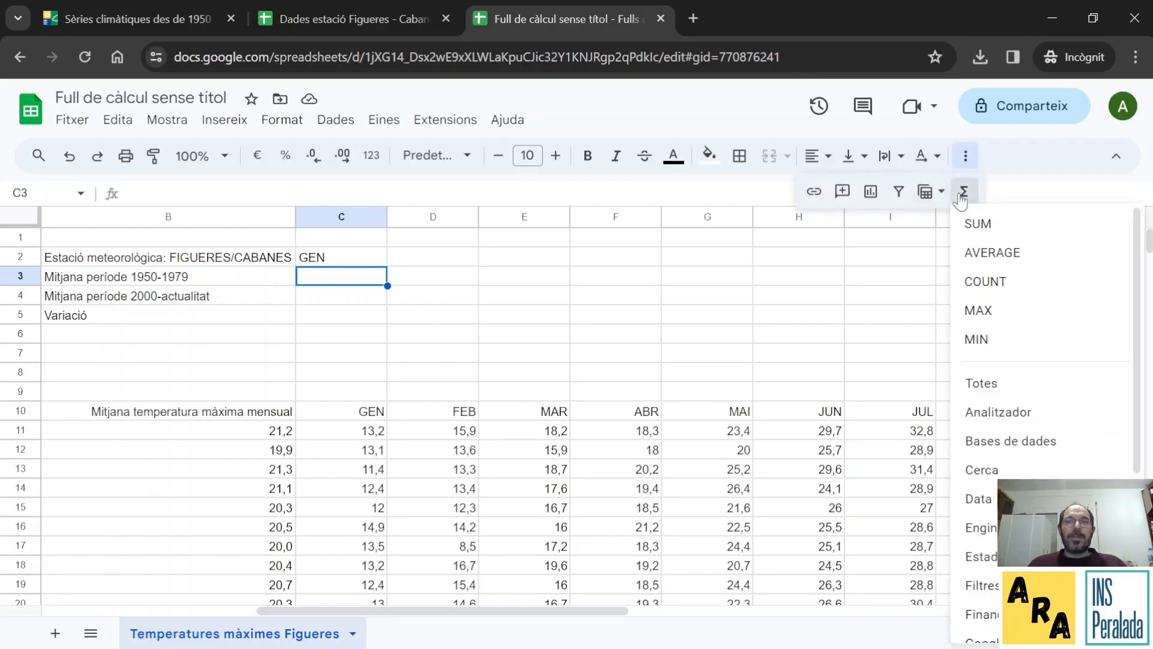
{"action": "left_click", "coordinate": [985, 253]}
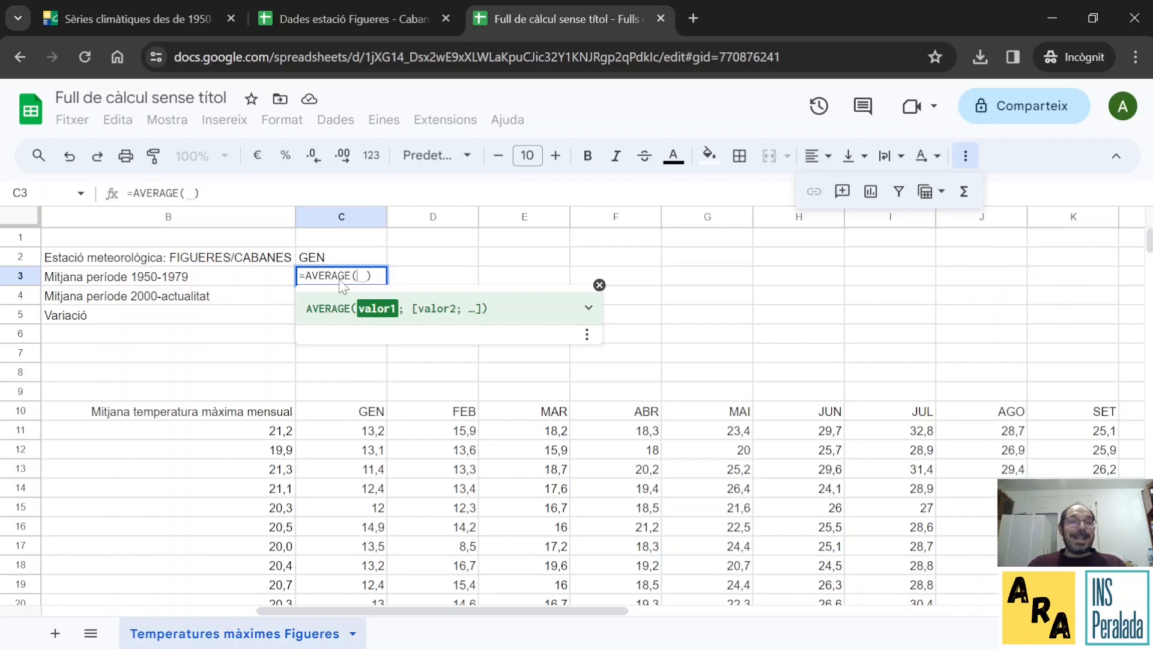
{"action": "left_click", "coordinate": [350, 431]}
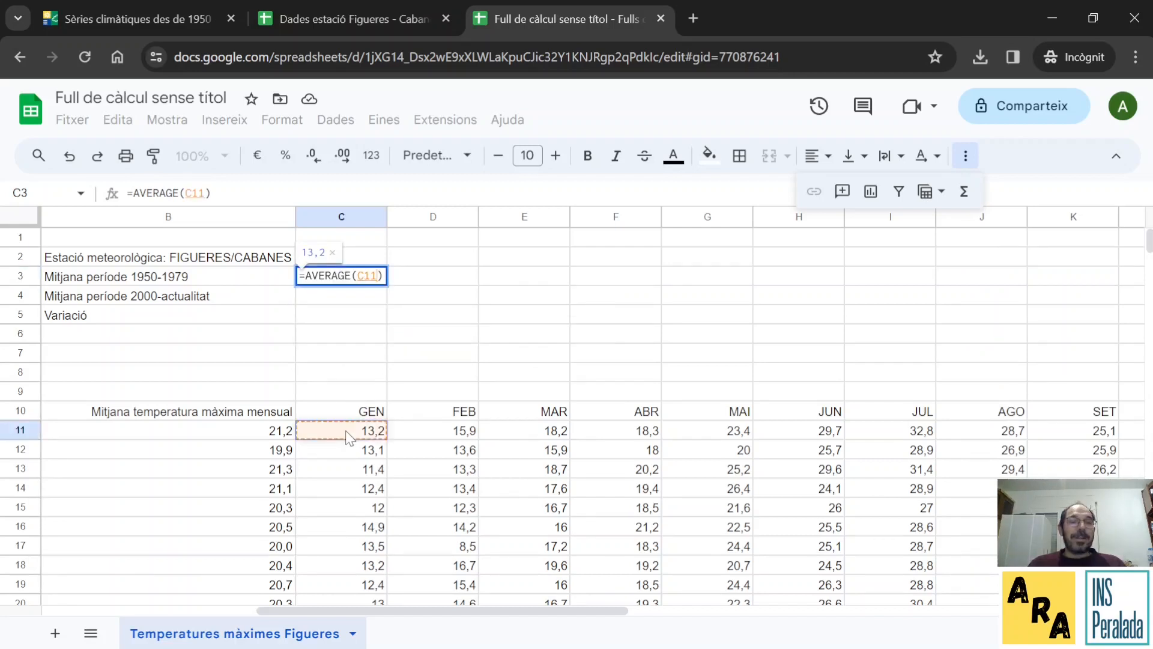
{"action": "left_click_drag", "start_coordinate": [348, 436], "coordinate": [343, 598]}
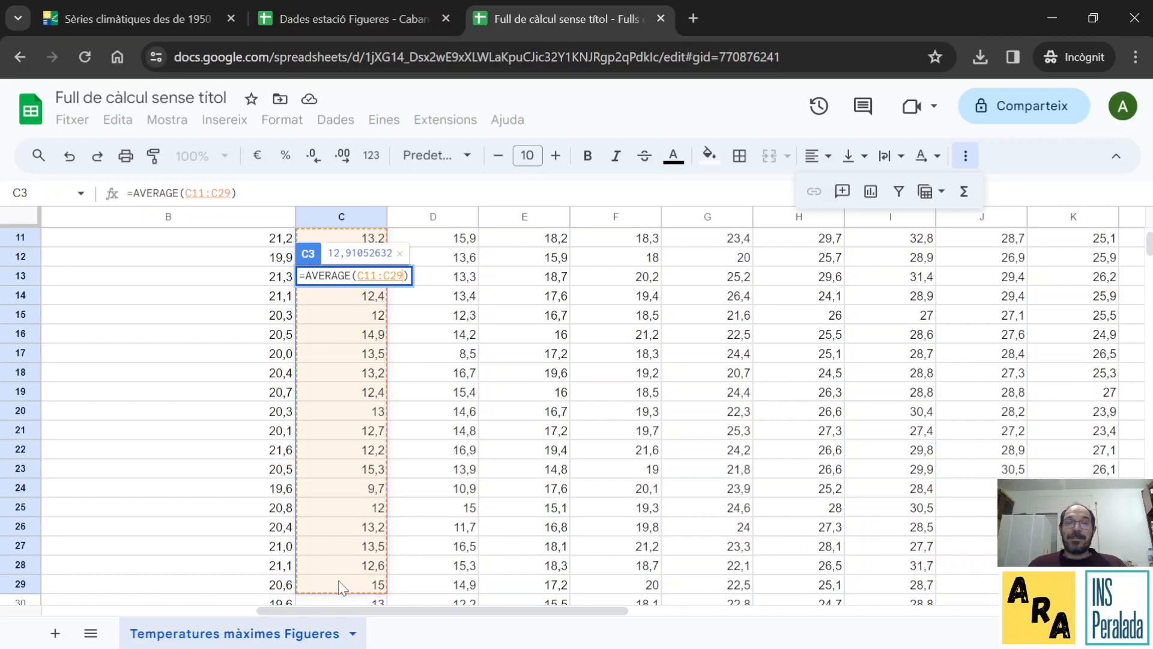
{"action": "left_click_drag", "start_coordinate": [445, 611], "coordinate": [424, 613]}
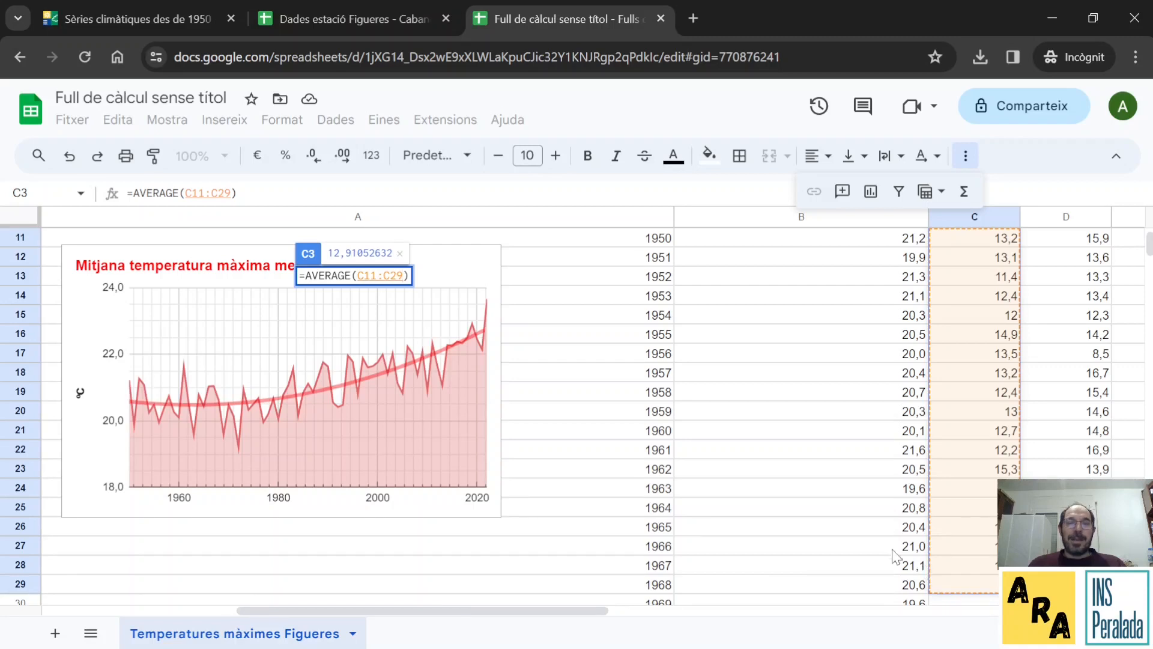
{"action": "scroll", "coordinate": [892, 553], "scroll_direction": "down", "scroll_amount": 2}
{"action": "scroll", "coordinate": [890, 551], "scroll_direction": "down", "scroll_amount": 2}
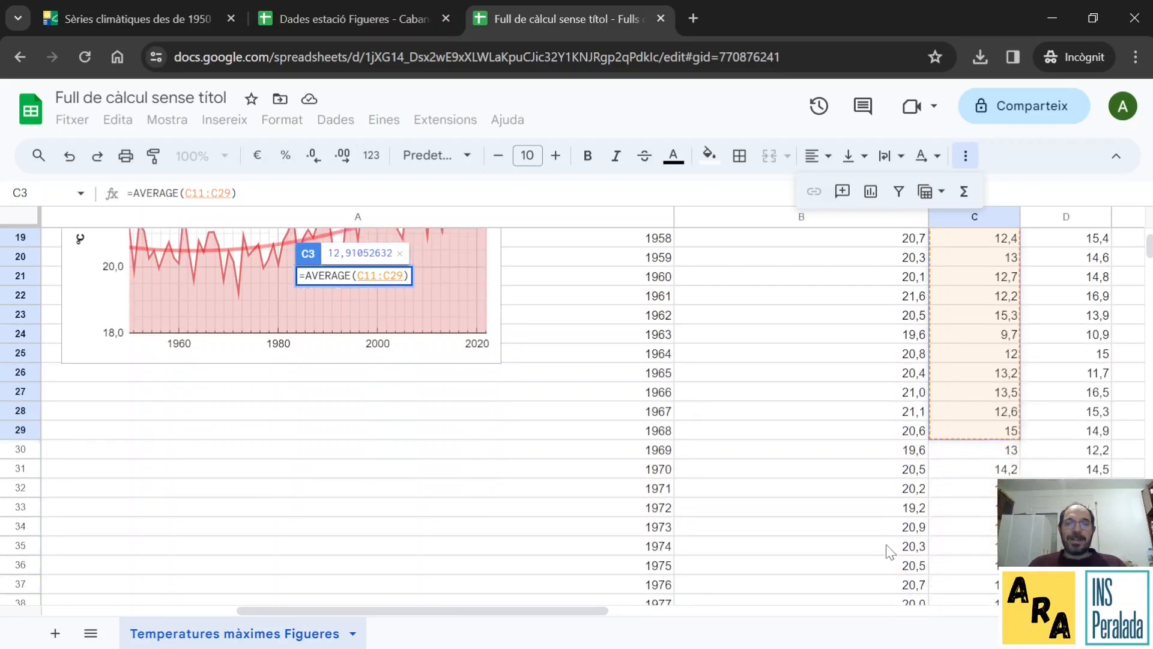
{"action": "scroll", "coordinate": [832, 598], "scroll_direction": "down", "scroll_amount": 1}
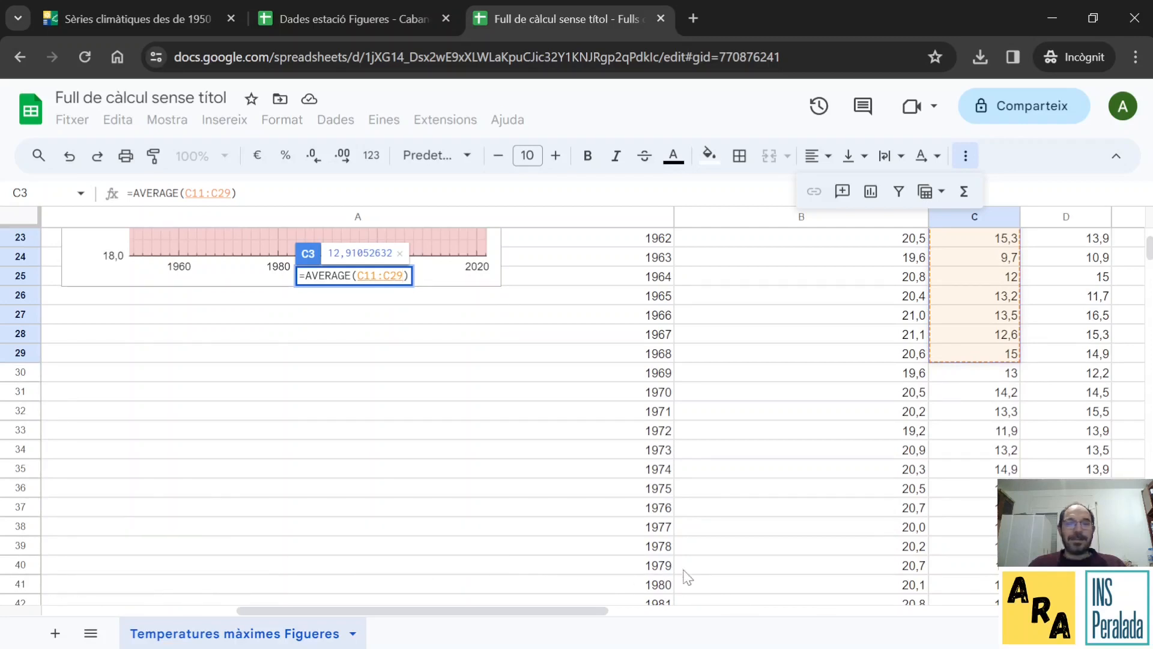
{"action": "key", "text": "Return"}
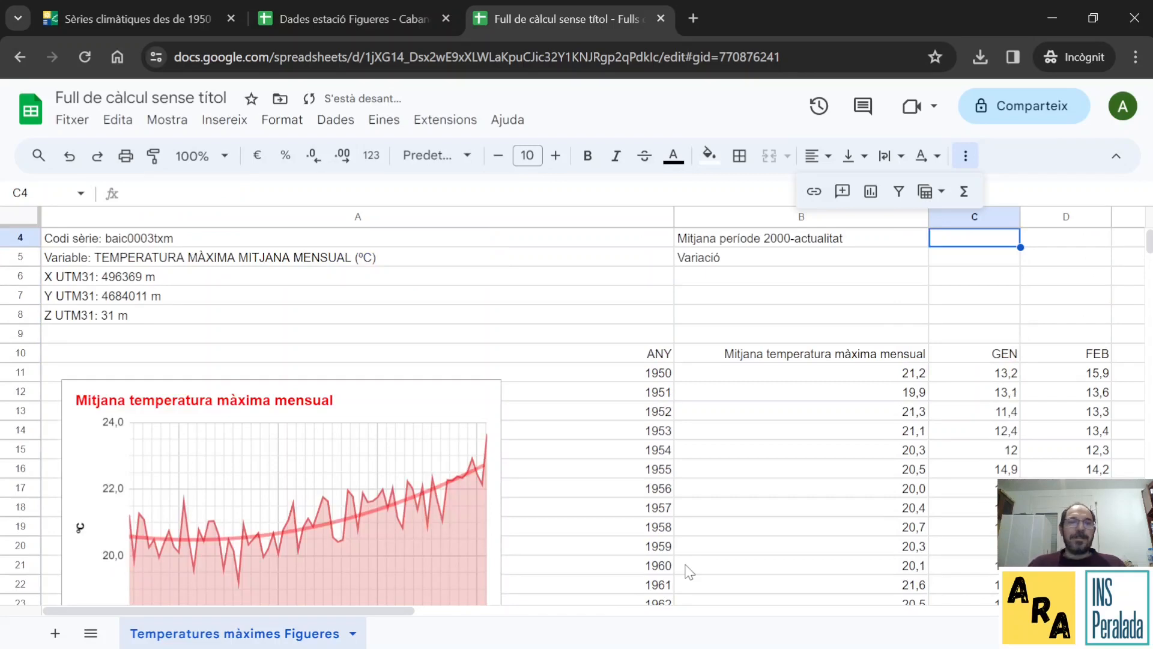
Step: Extend the range of the average formula in C3 to C11:C40
{"action": "scroll", "coordinate": [727, 541], "scroll_direction": "up", "scroll_amount": 1}
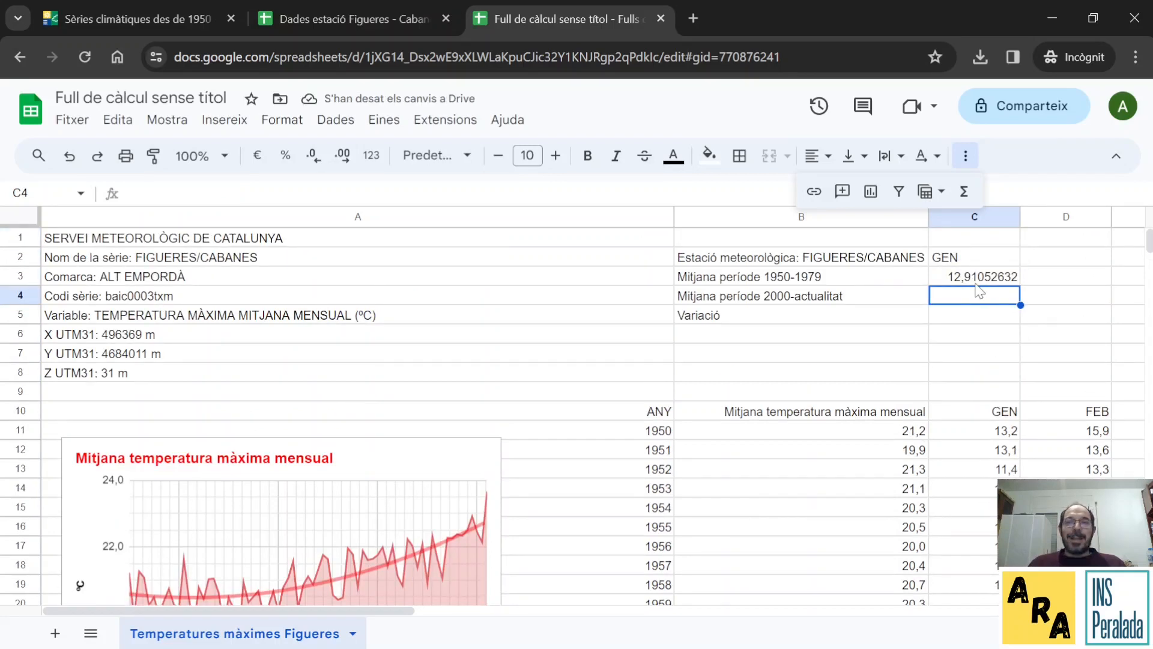
{"action": "left_click", "coordinate": [978, 280]}
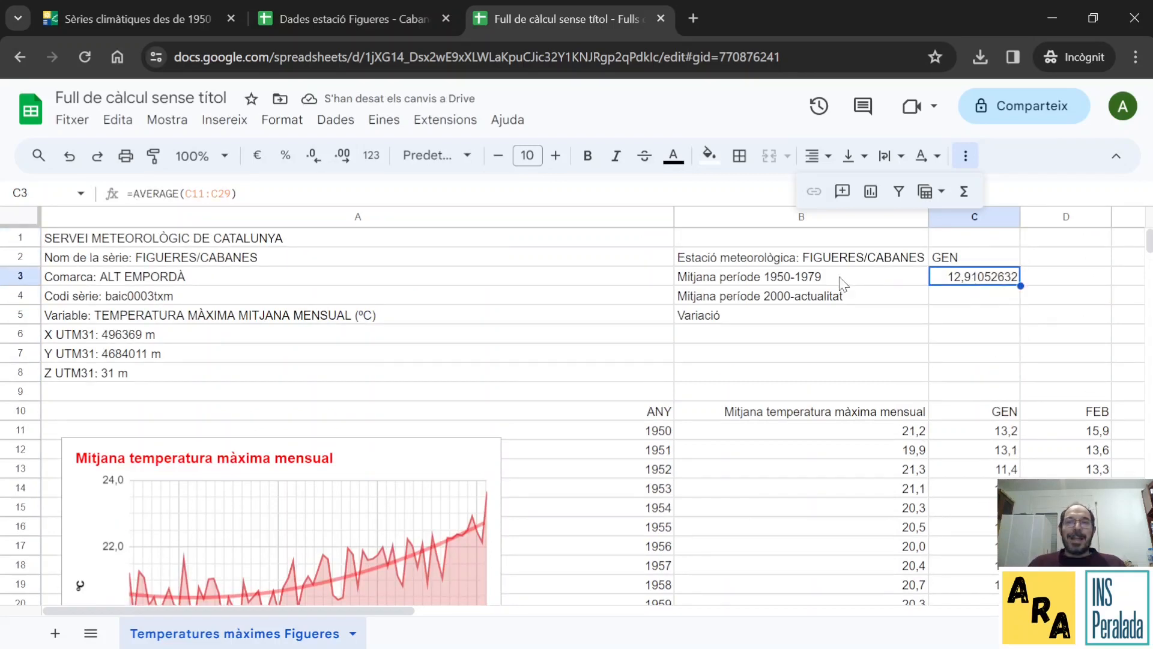
{"action": "left_click", "coordinate": [230, 200]}
{"action": "key", "text": "BackSpace"}
{"action": "key", "text": "BackSpace"}
{"action": "type", "text": "40"}
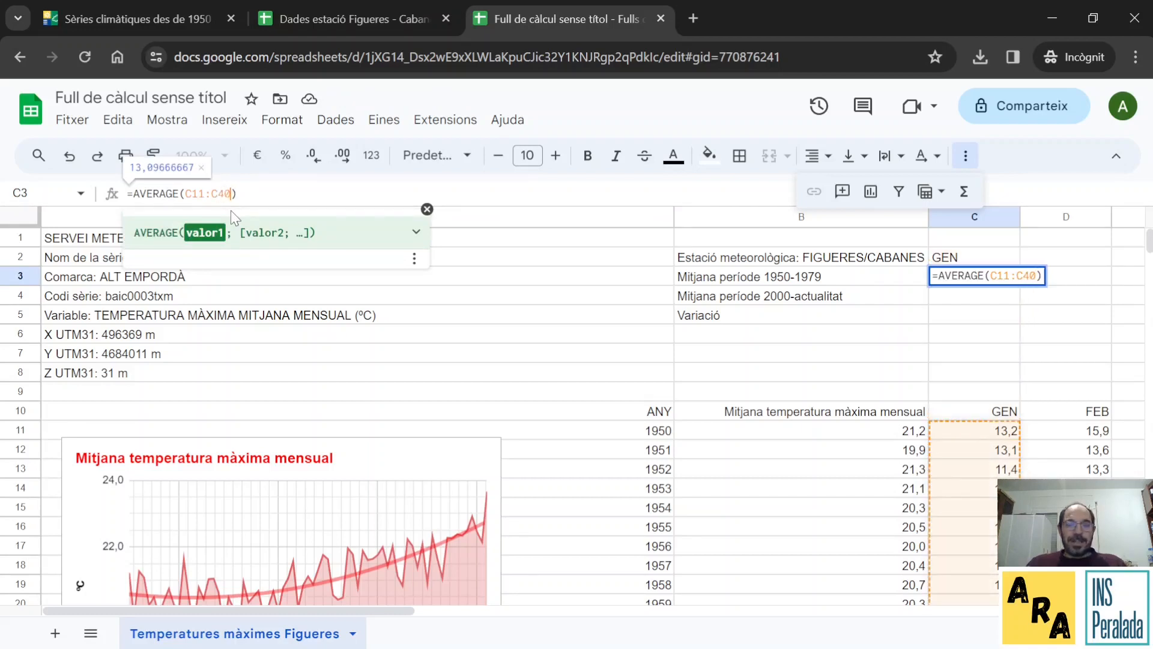
{"action": "key", "text": "Return"}
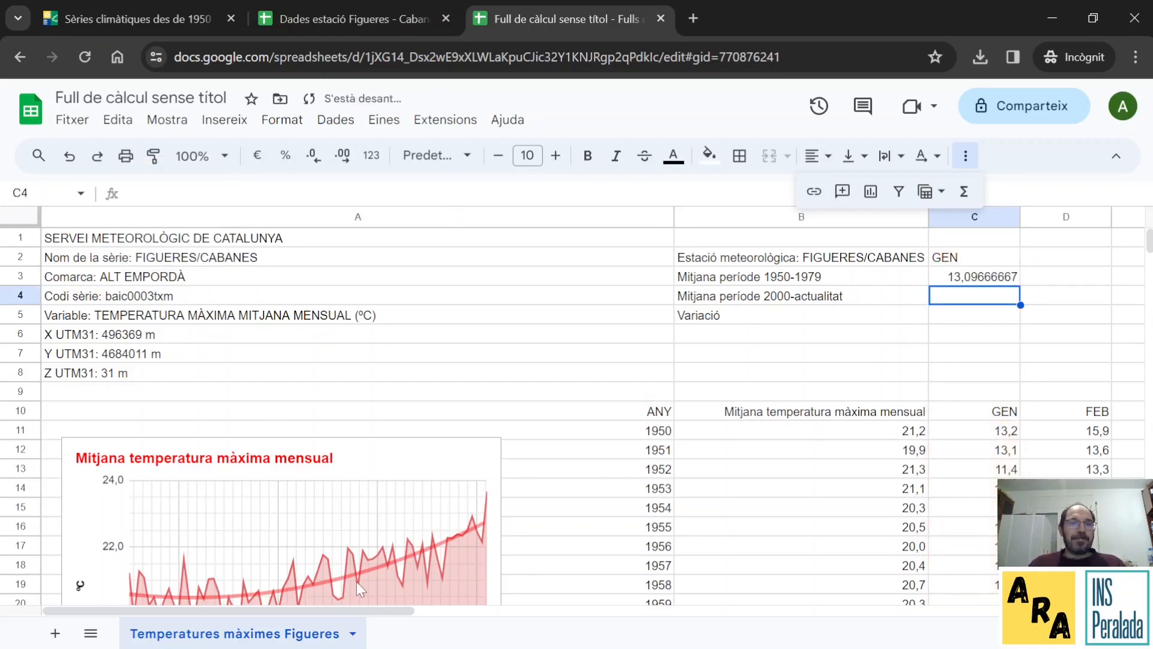
Step: Check the range highlighted by the C3 average formula against the years 1950 to 1979 in column A
{"action": "left_click_drag", "start_coordinate": [368, 612], "coordinate": [529, 619]}
{"action": "scroll", "coordinate": [1023, 432], "scroll_direction": "down", "scroll_amount": 4}
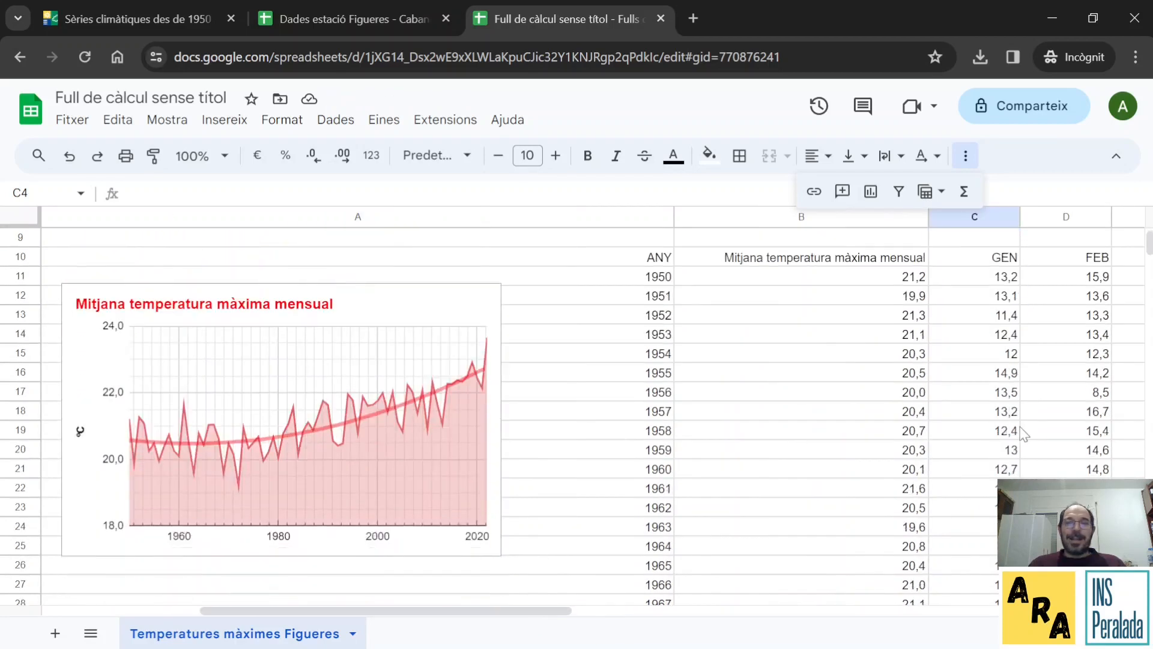
{"action": "scroll", "coordinate": [1023, 432], "scroll_direction": "up", "scroll_amount": 4}
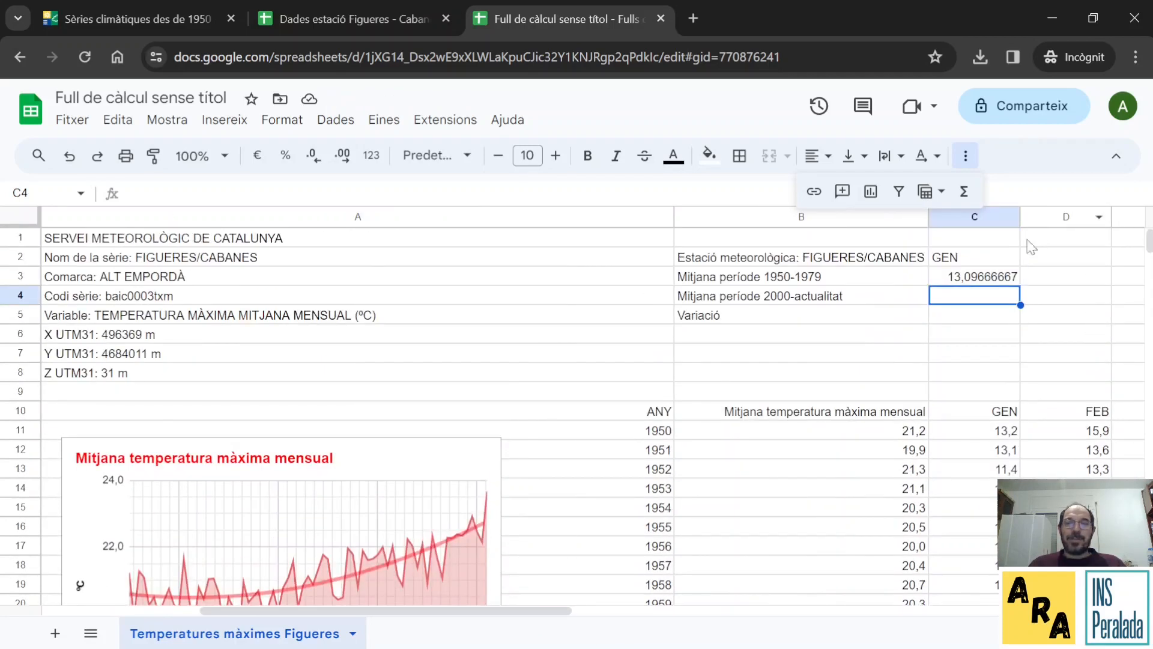
{"action": "left_click", "coordinate": [1009, 277]}
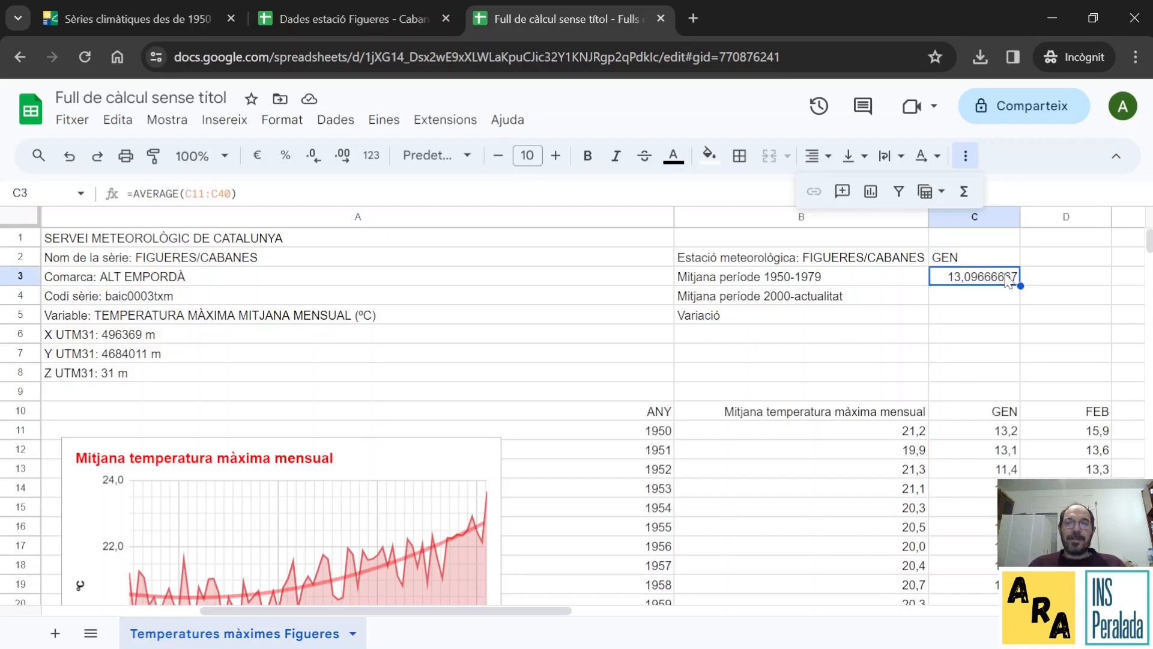
{"action": "left_click", "coordinate": [188, 194]}
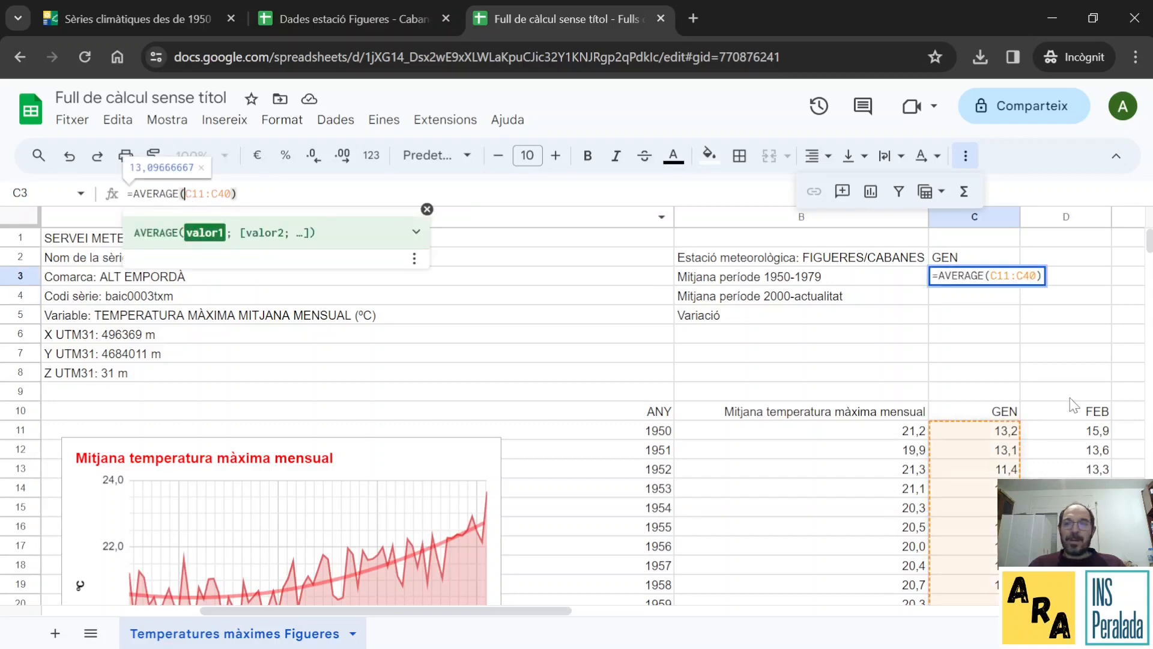
{"action": "scroll", "coordinate": [1074, 405], "scroll_direction": "down", "scroll_amount": 5}
{"action": "scroll", "coordinate": [1073, 404], "scroll_direction": "down", "scroll_amount": 2}
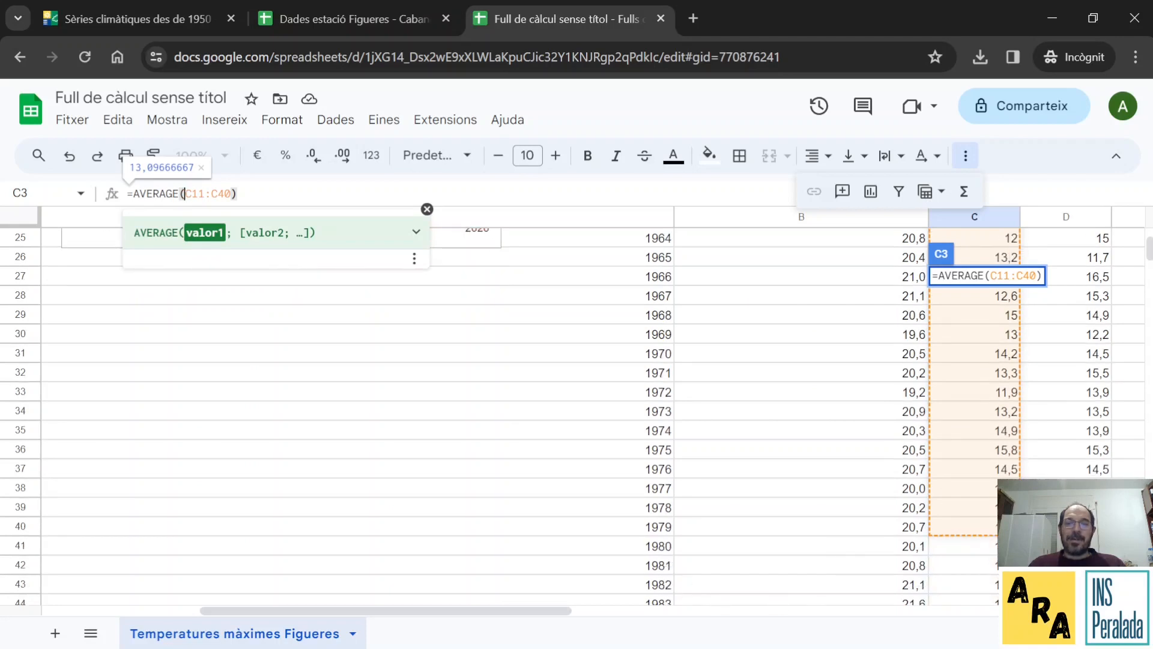
{"action": "key", "text": "Return"}
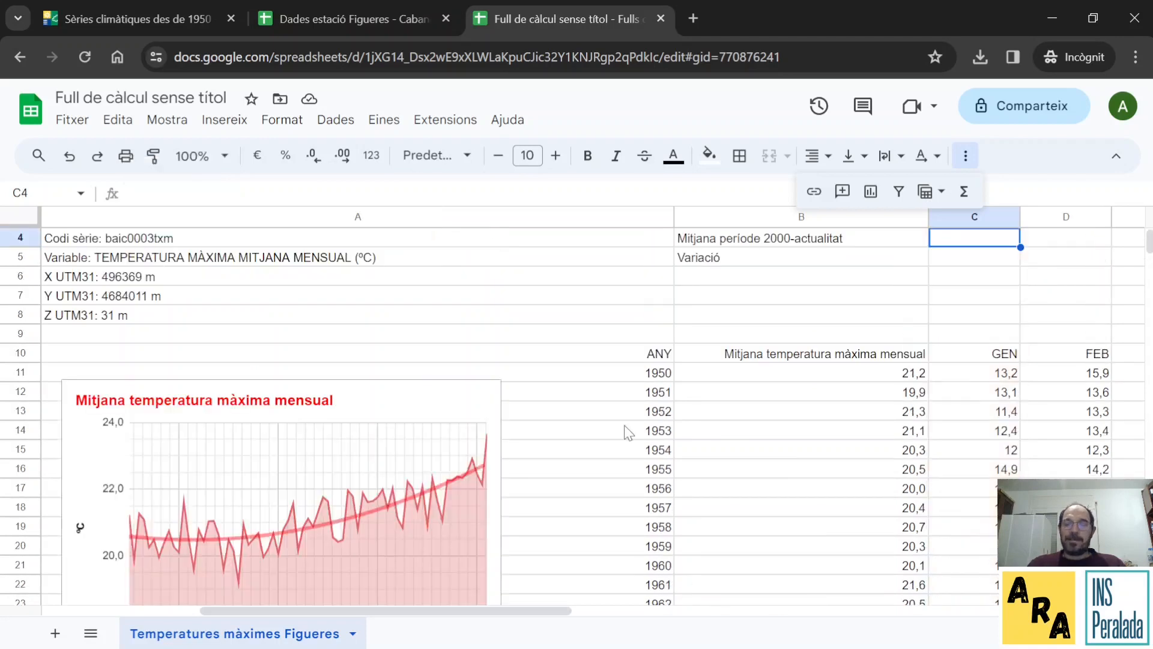
Step: Enter an AVERAGE formula in C4 over the January values from 2000 to 2022 in C61:C83
{"action": "scroll", "coordinate": [691, 361], "scroll_direction": "up", "scroll_amount": 1}
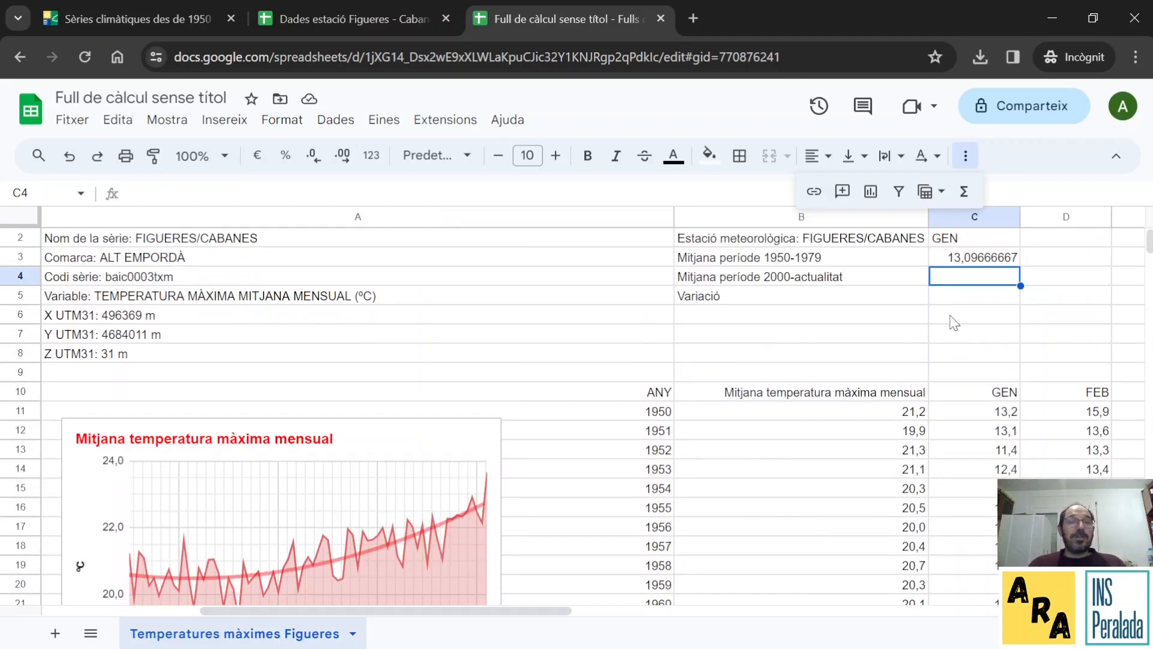
{"action": "type", "text": "="}
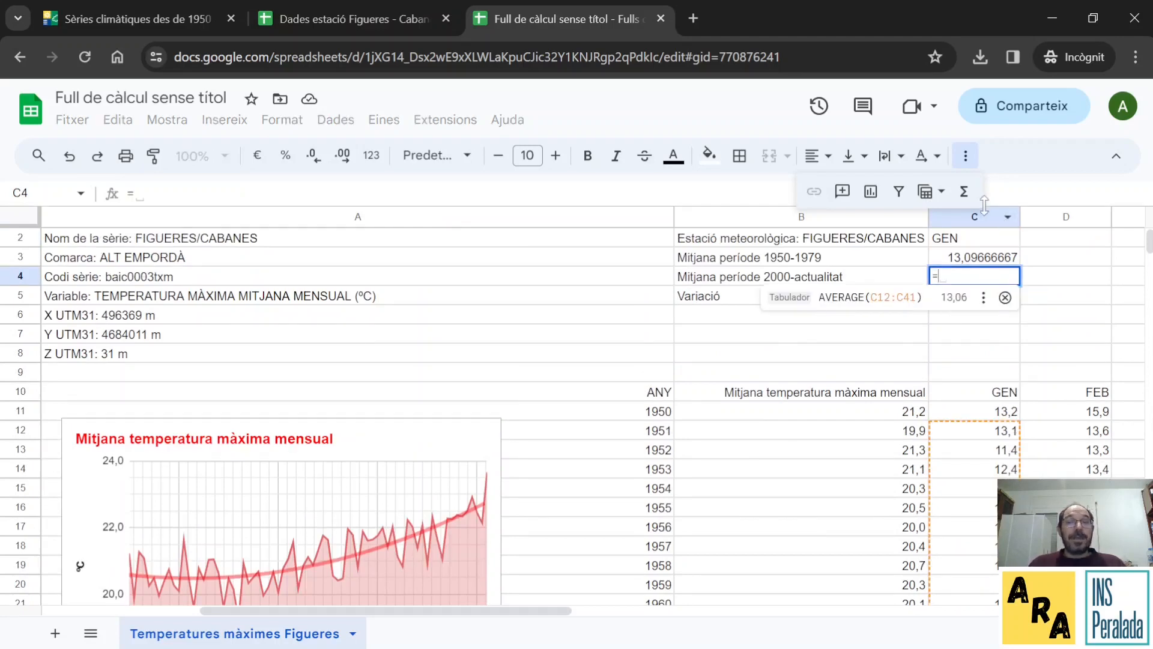
{"action": "left_click", "coordinate": [965, 192]}
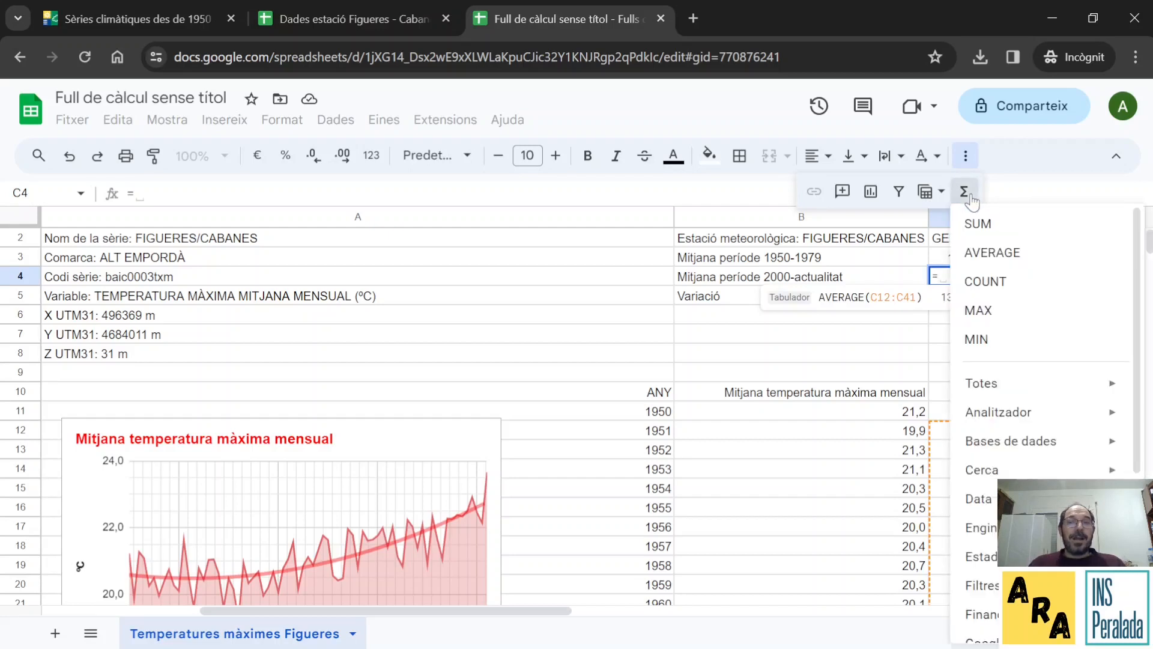
{"action": "left_click", "coordinate": [990, 253]}
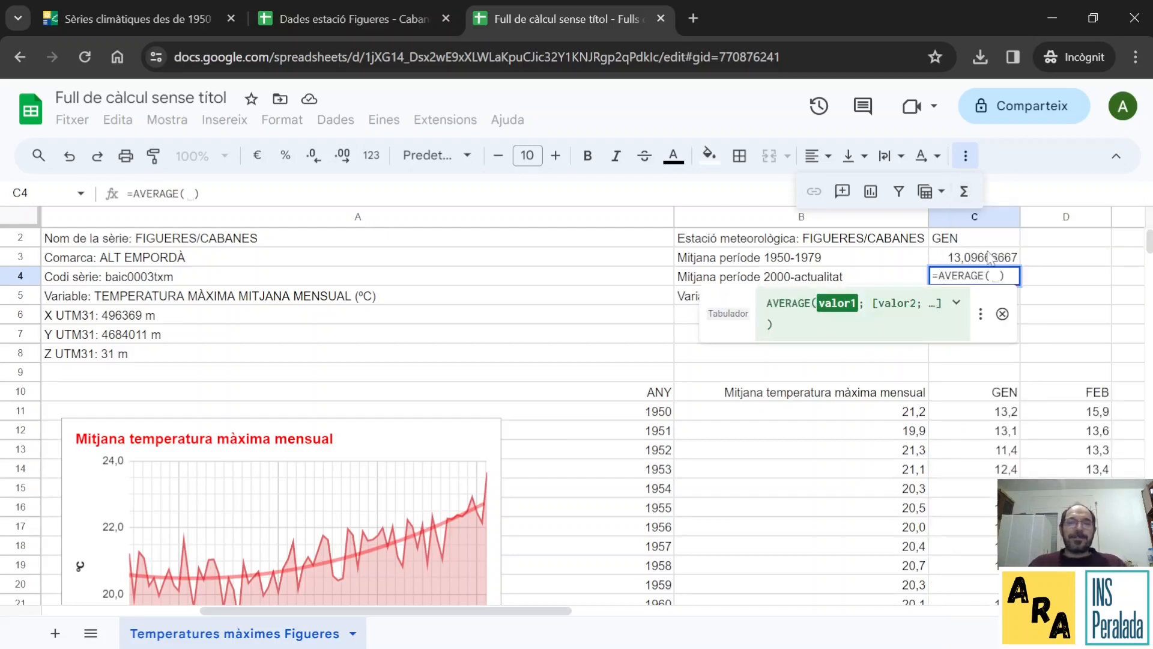
{"action": "scroll", "coordinate": [940, 447], "scroll_direction": "down", "scroll_amount": 6}
{"action": "scroll", "coordinate": [940, 449], "scroll_direction": "down", "scroll_amount": 9}
{"action": "scroll", "coordinate": [942, 451], "scroll_direction": "down", "scroll_amount": 1}
{"action": "left_click", "coordinate": [989, 475]}
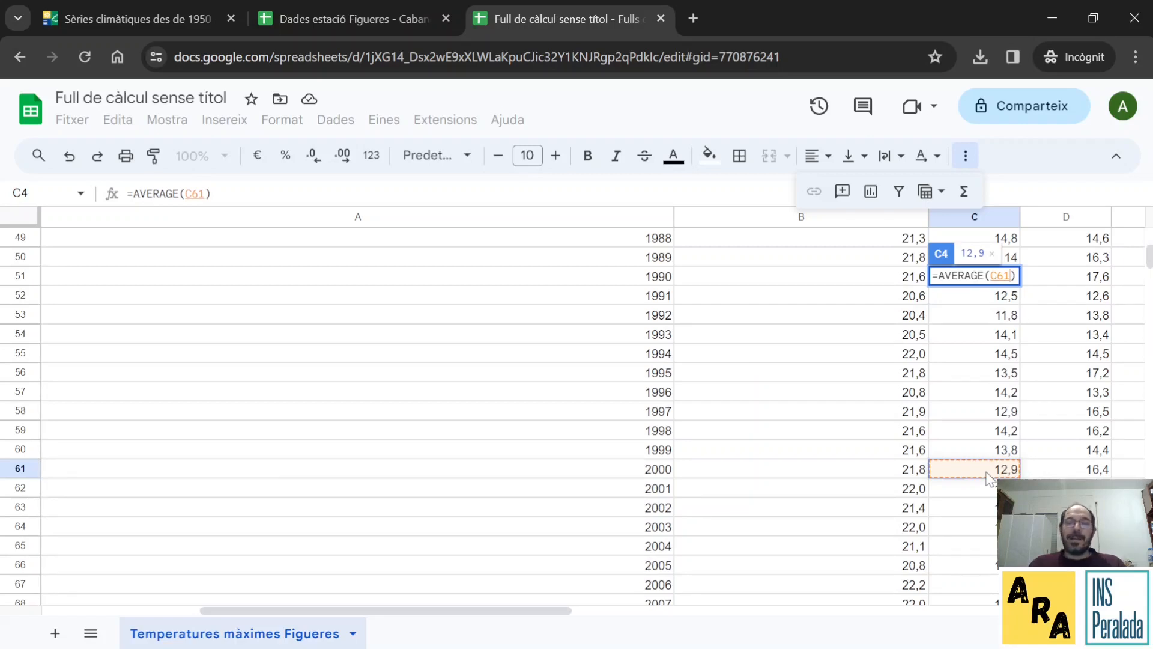
{"action": "left_click_drag", "start_coordinate": [990, 478], "coordinate": [985, 535]}
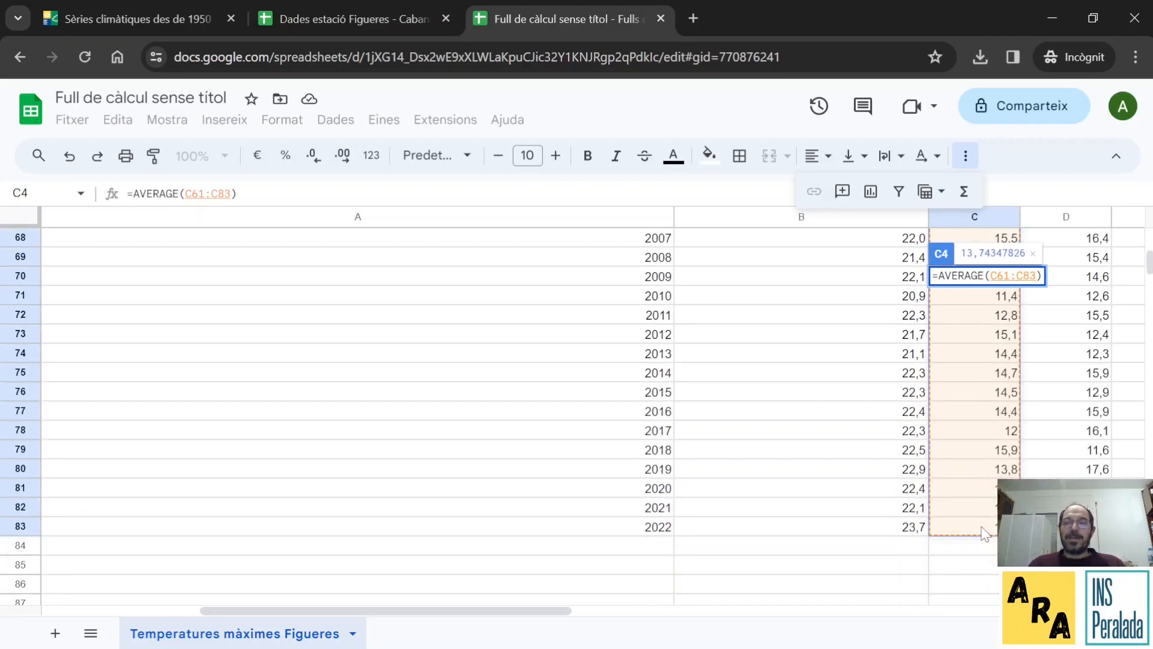
{"action": "key", "text": "Return"}
Step: Enter the formula =C4-C3 in C5 to calculate January's variation between the two periods
{"action": "scroll", "coordinate": [948, 405], "scroll_direction": "up", "scroll_amount": 2}
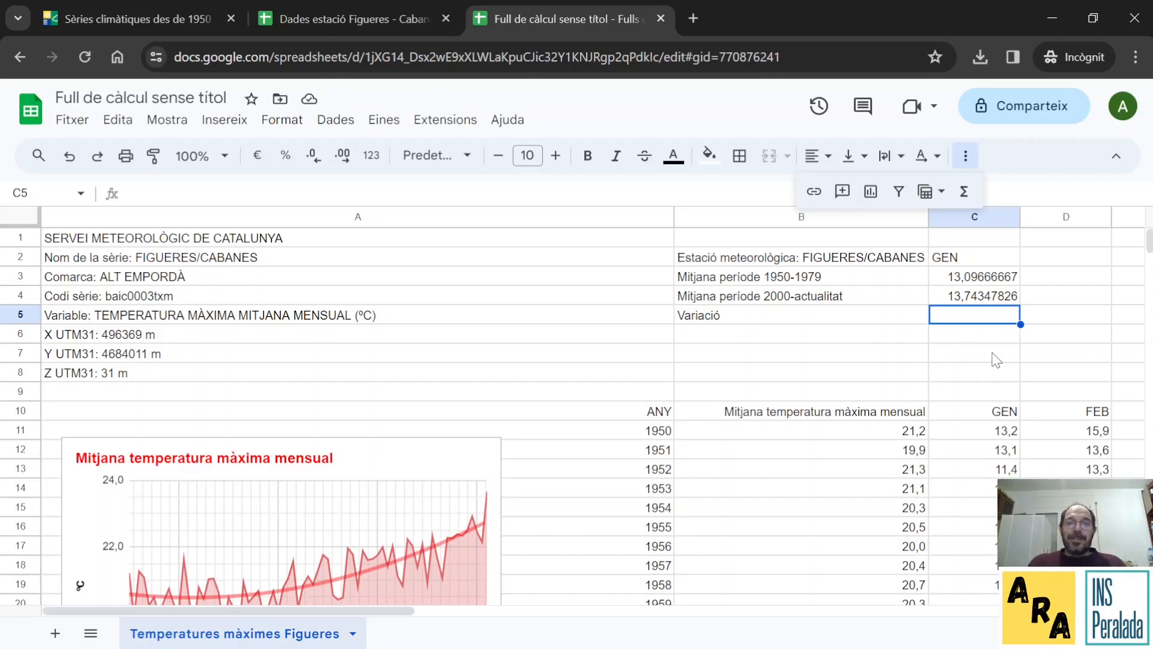
{"action": "type", "text": "="}
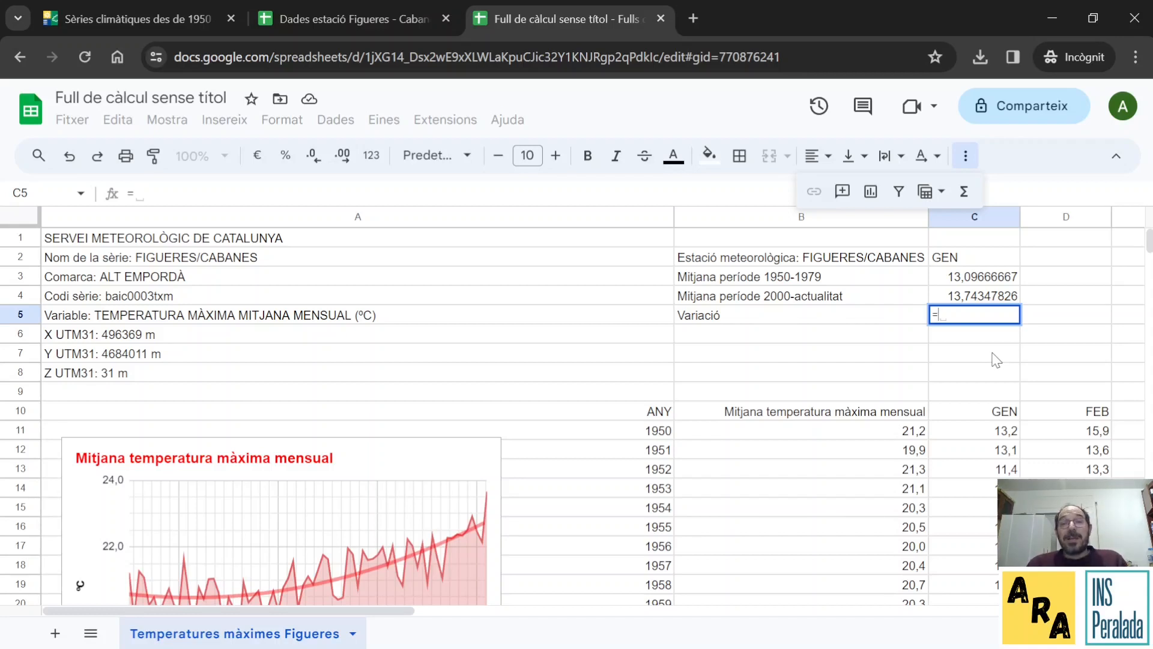
{"action": "left_click", "coordinate": [956, 302]}
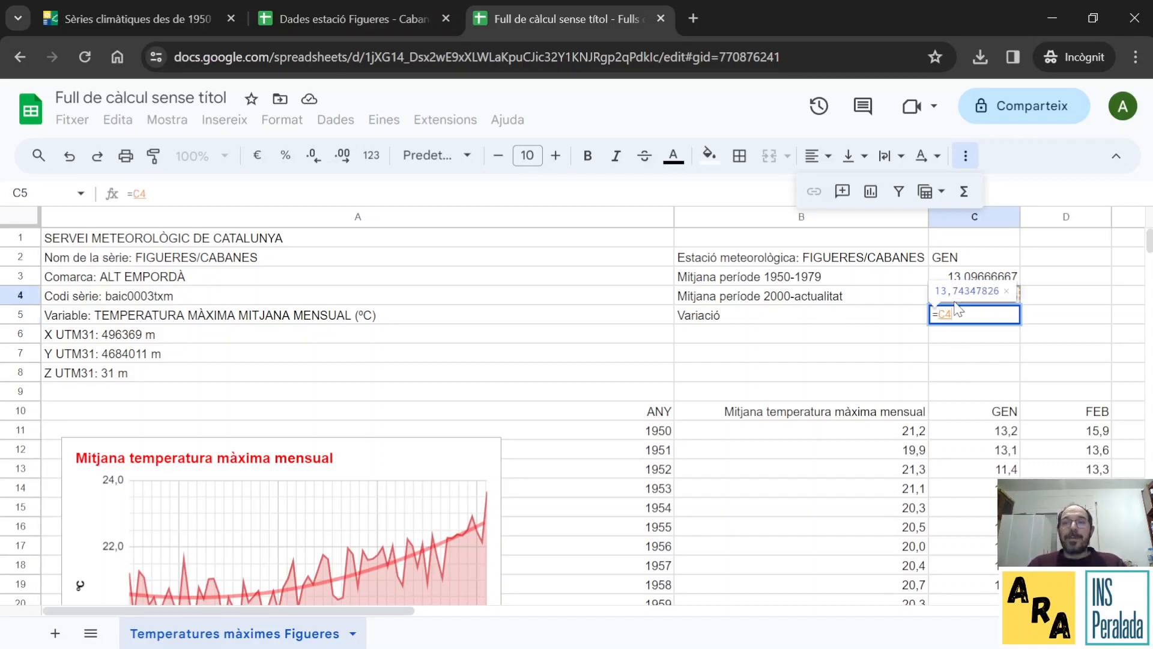
{"action": "type", "text": "-"}
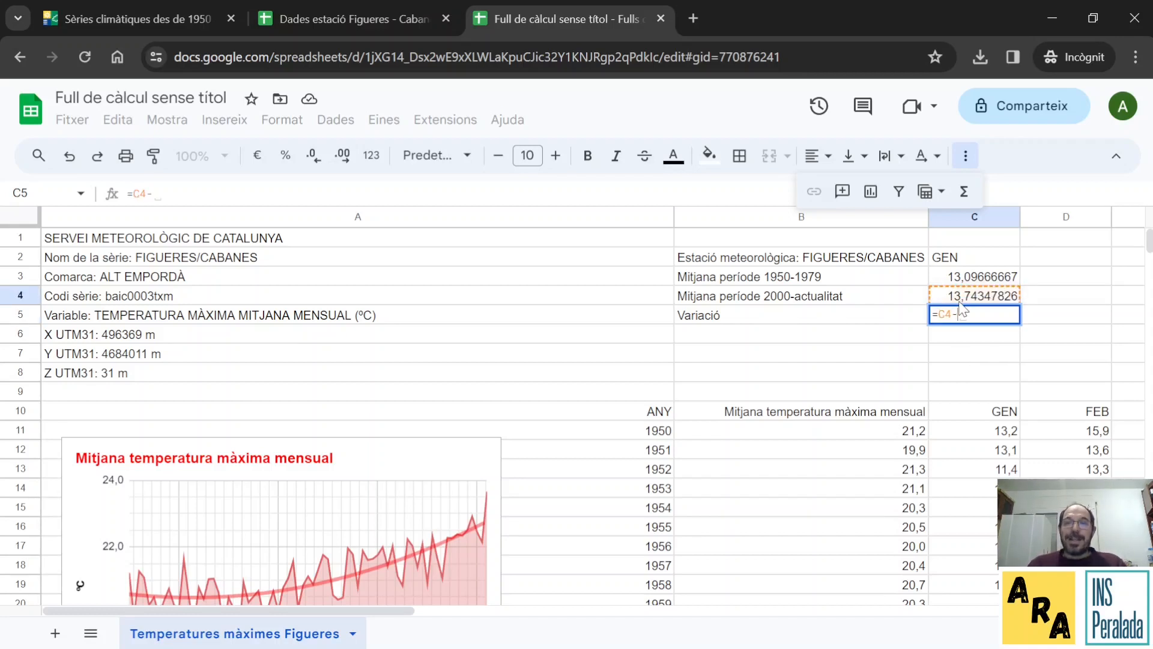
{"action": "left_click", "coordinate": [1001, 280]}
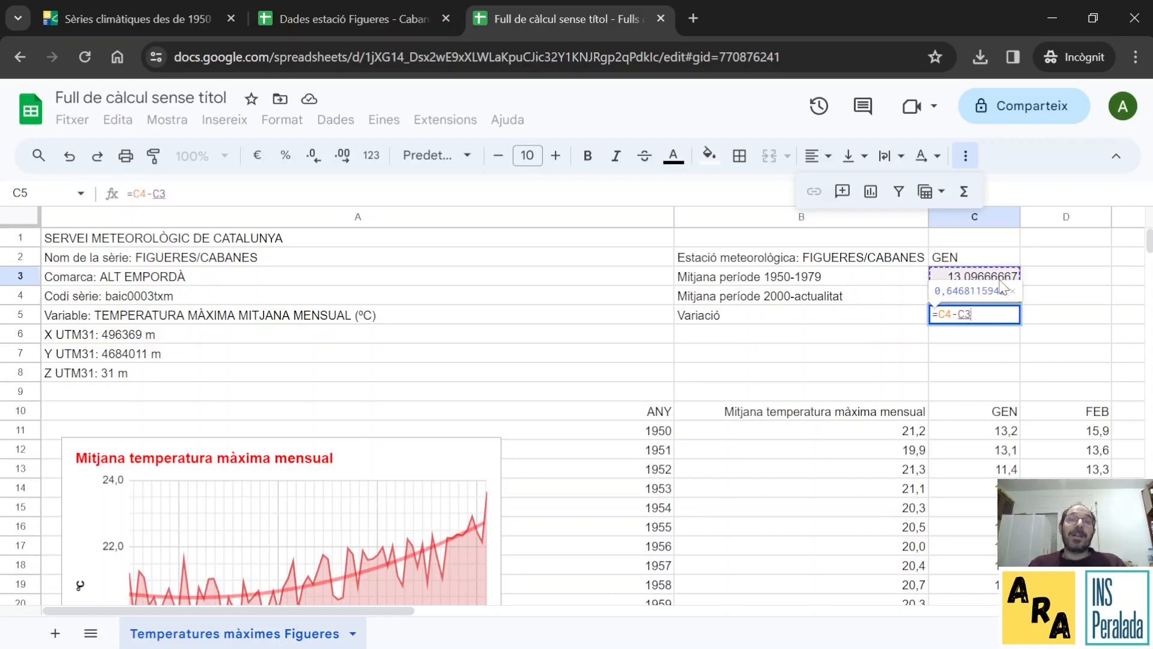
{"action": "key", "text": "Return"}
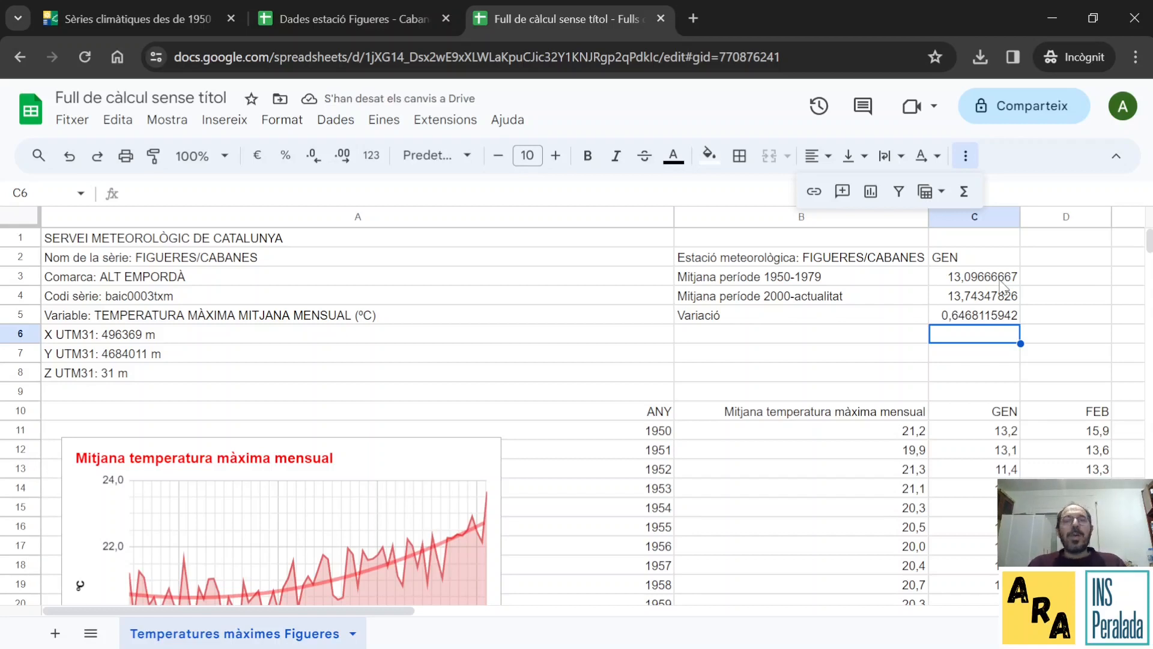
Step: Reduce the numbers in column C to one decimal place
{"action": "left_click_drag", "start_coordinate": [998, 281], "coordinate": [991, 315]}
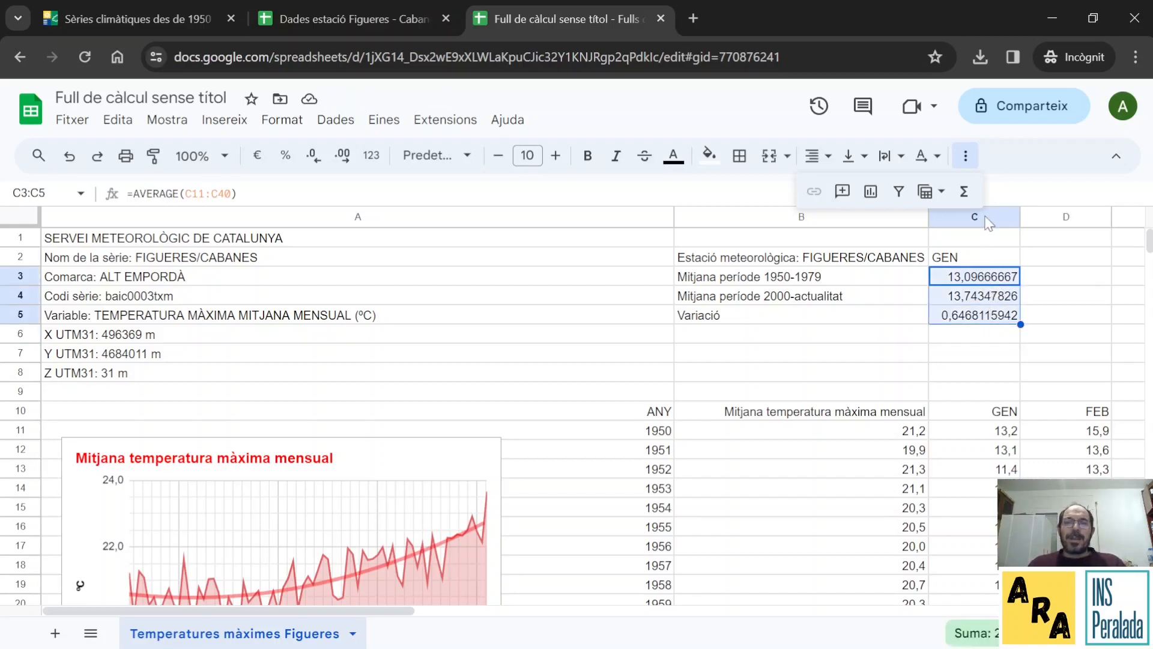
{"action": "left_click", "coordinate": [984, 217]}
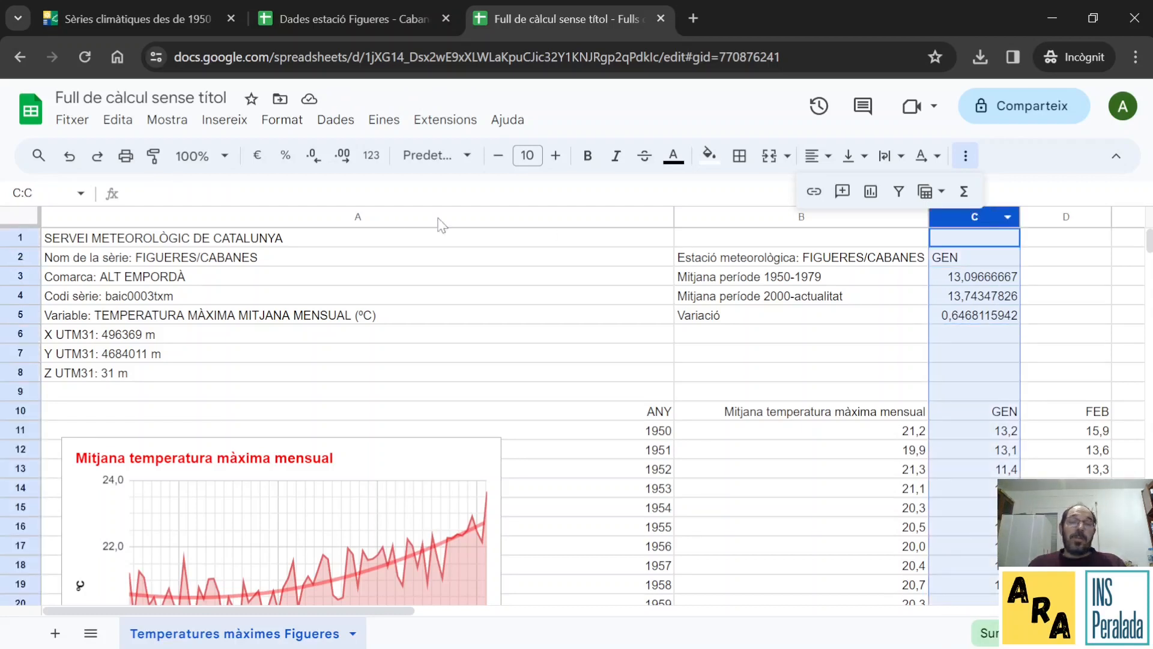
{"action": "left_click", "coordinate": [313, 157]}
{"action": "left_click", "coordinate": [313, 158]}
{"action": "left_click", "coordinate": [313, 157]}
{"action": "left_click", "coordinate": [313, 158]}
{"action": "left_click", "coordinate": [313, 158]}
{"action": "left_click", "coordinate": [312, 157]}
{"action": "left_click", "coordinate": [313, 157]}
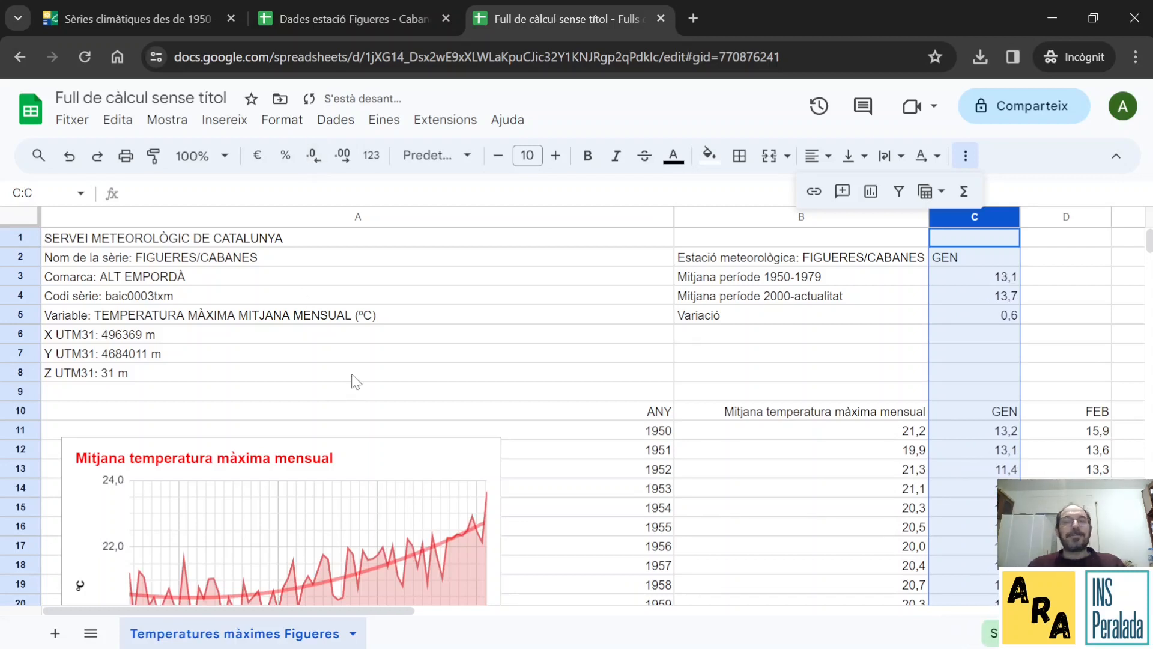
Step: Right-align the GEN heading in C2
{"action": "left_click_drag", "start_coordinate": [209, 615], "coordinate": [497, 641]}
{"action": "left_click", "coordinate": [438, 432]}
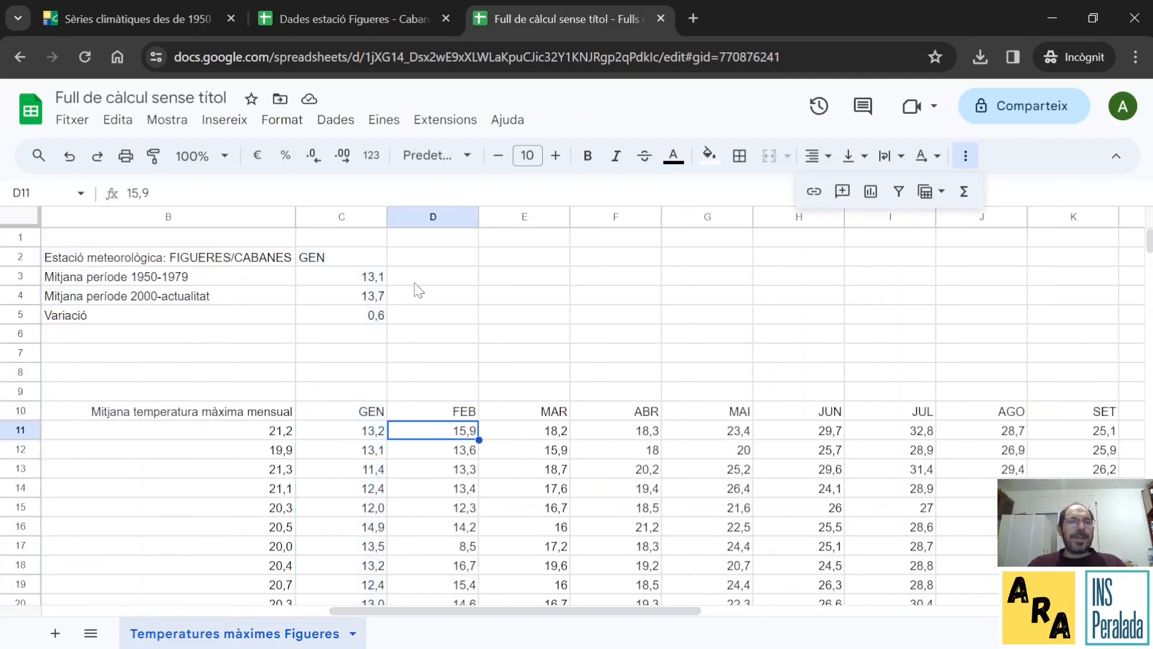
{"action": "left_click", "coordinate": [382, 263]}
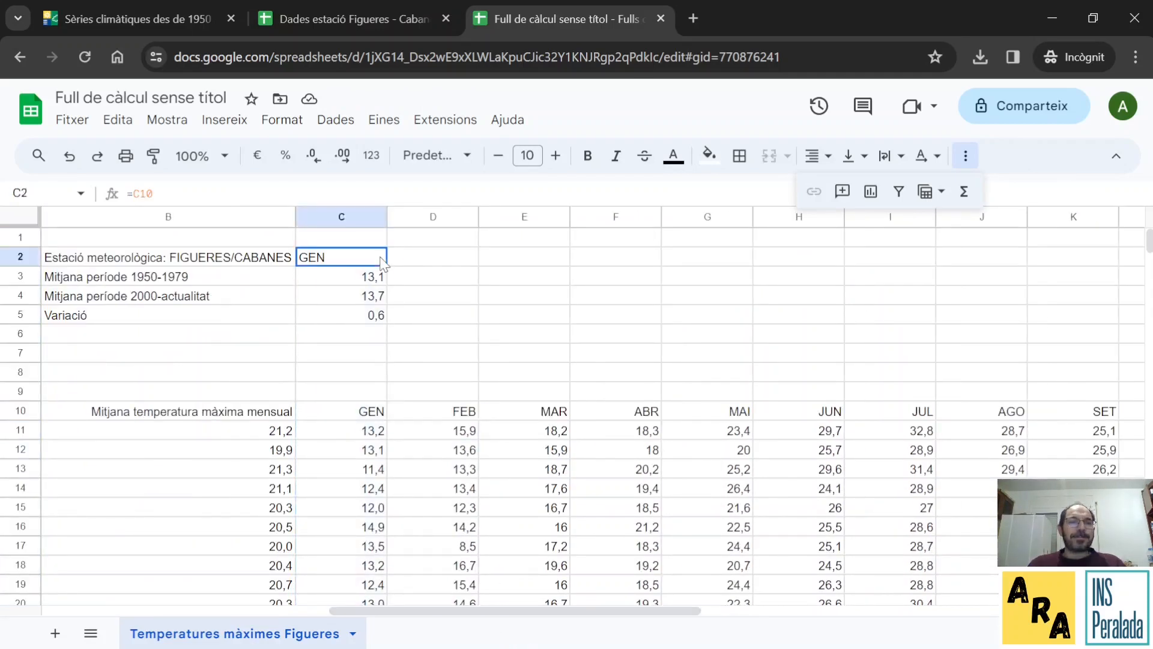
{"action": "left_click", "coordinate": [817, 155]}
{"action": "left_click", "coordinate": [871, 191]}
{"action": "left_click", "coordinate": [614, 275]}
Step: Fill the January heading and formulas in C2:C5 across to column N, covering every month through December
{"action": "left_click_drag", "start_coordinate": [347, 257], "coordinate": [359, 319]}
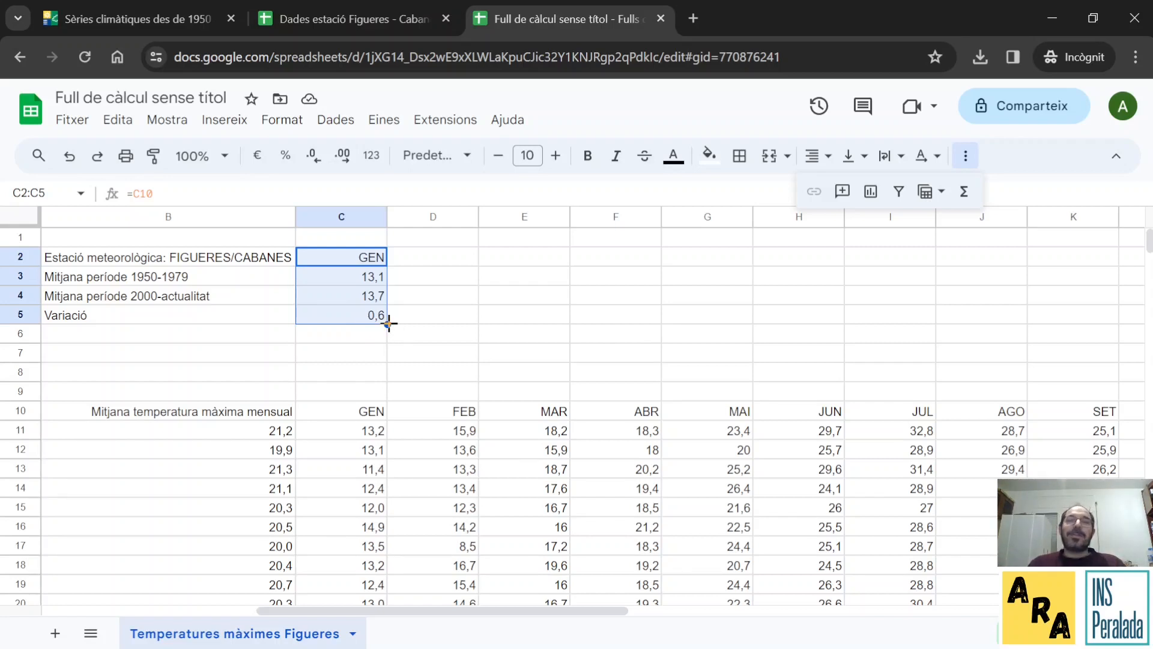
{"action": "left_click_drag", "start_coordinate": [389, 324], "coordinate": [1137, 322]}
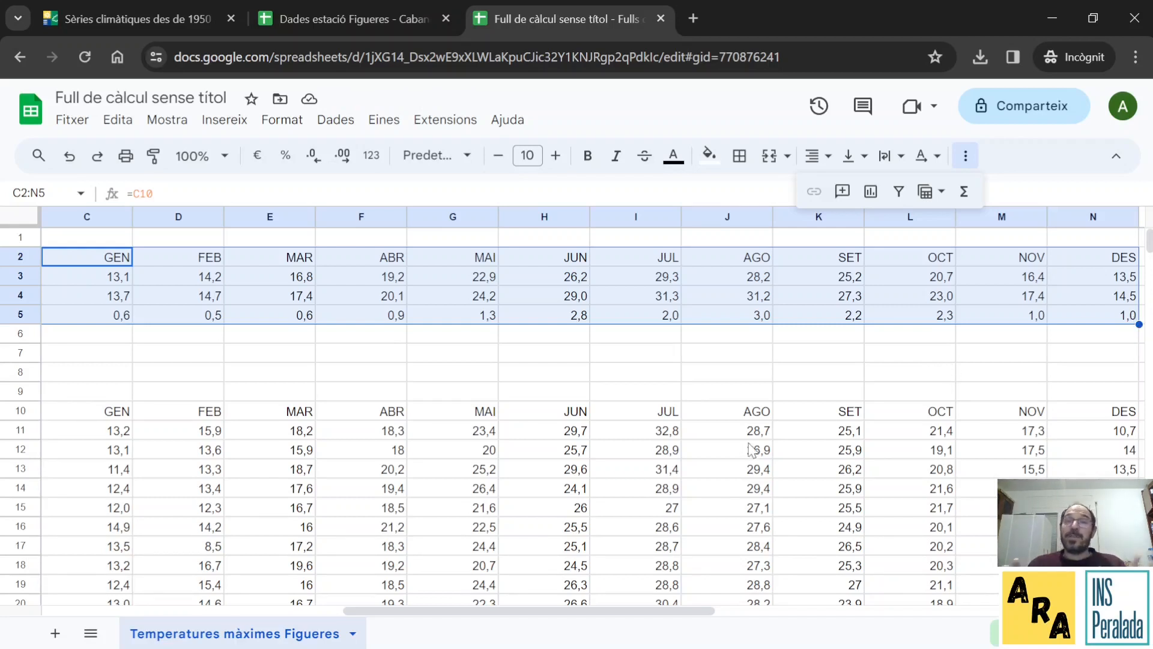
{"action": "left_click", "coordinate": [553, 393]}
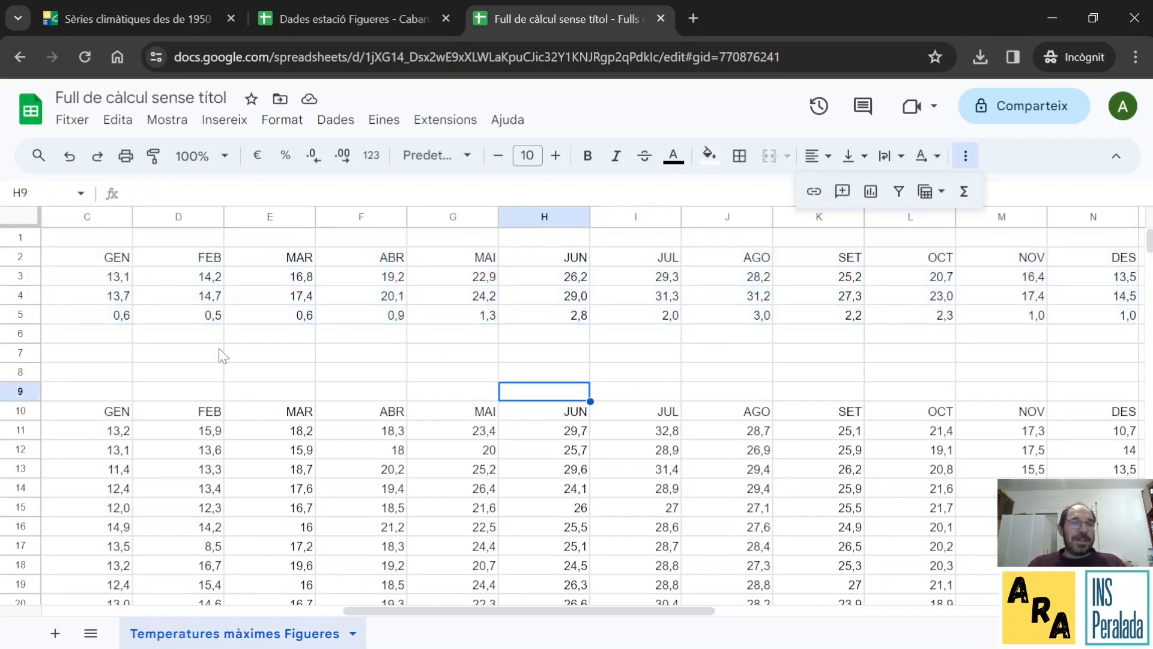
{"action": "left_click", "coordinate": [21, 315]}
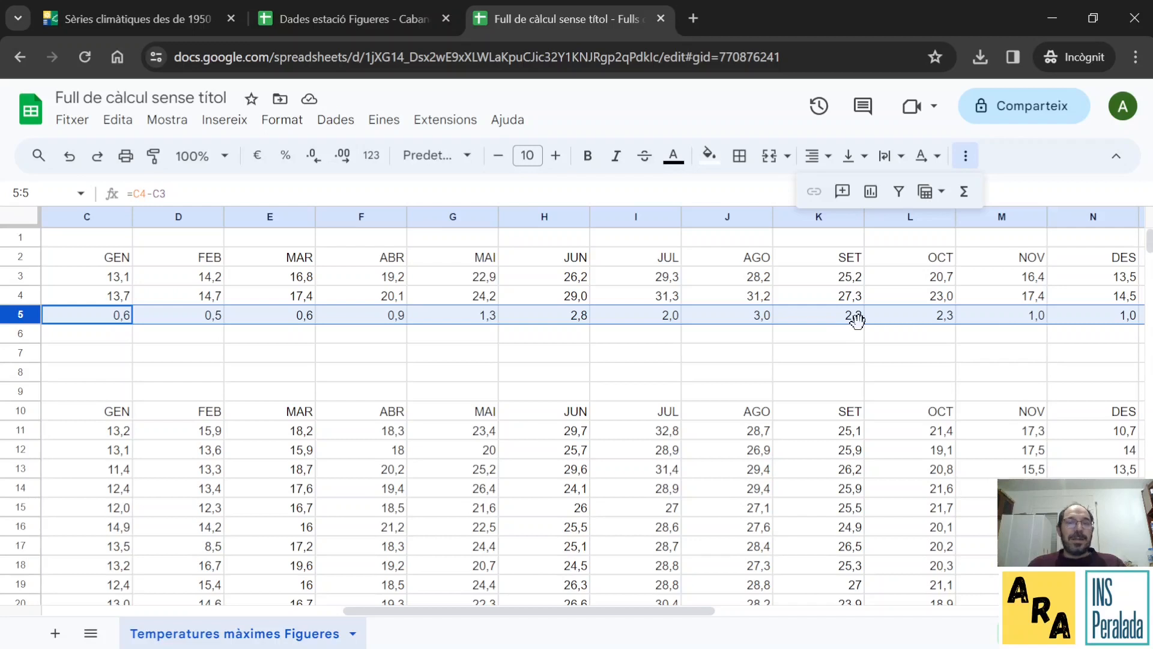
{"action": "mouse_move", "coordinate": [648, 611]}
{"action": "left_mouse_down"}
{"action": "mouse_move", "coordinate": [691, 611]}
{"action": "mouse_move", "coordinate": [440, 583]}
{"action": "left_mouse_up"}
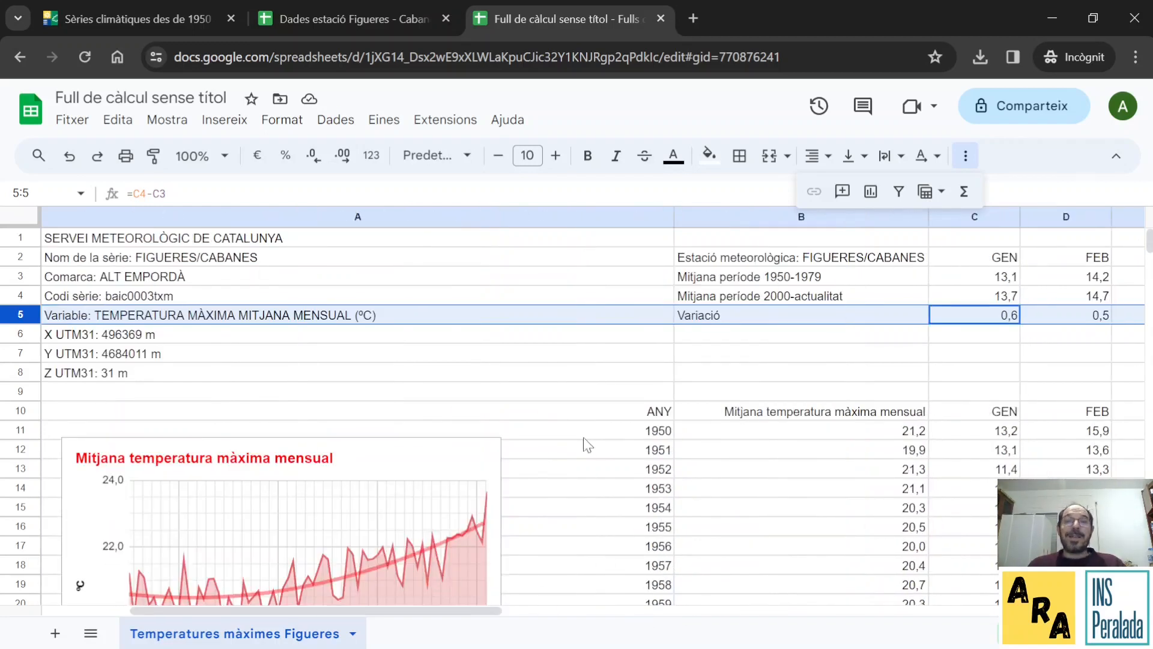
{"action": "left_click", "coordinate": [819, 375]}
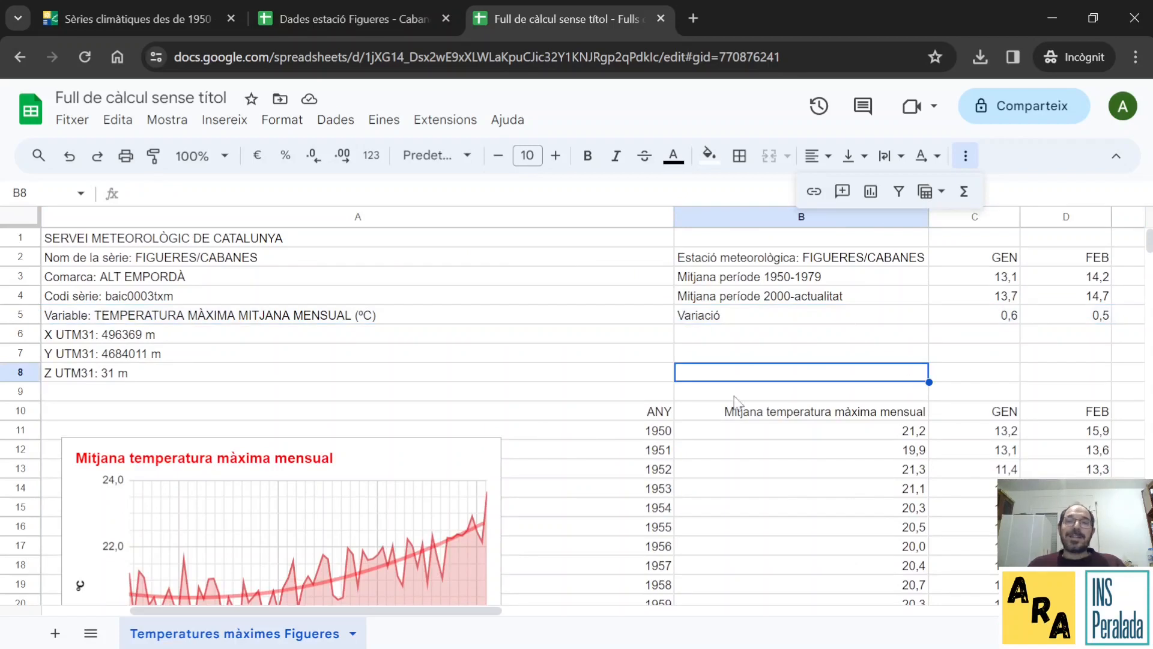
Step: Insert a chart from the monthly averages and variation table in B2:N5
{"action": "left_click_drag", "start_coordinate": [441, 612], "coordinate": [584, 597]}
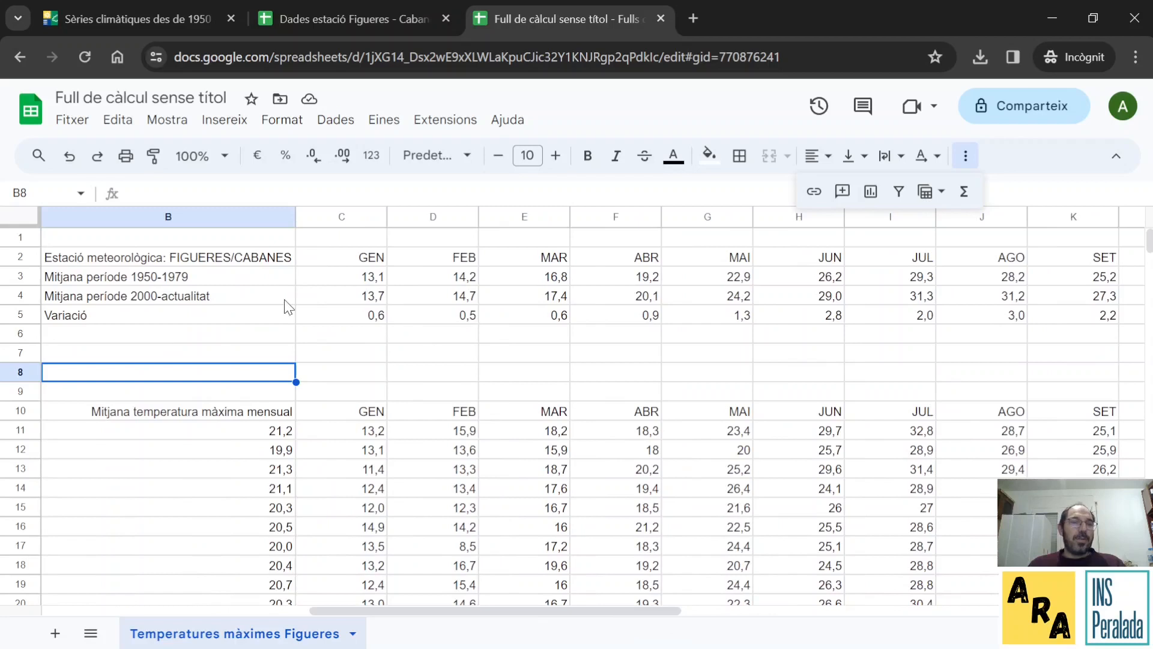
{"action": "left_click_drag", "start_coordinate": [169, 259], "coordinate": [841, 323]}
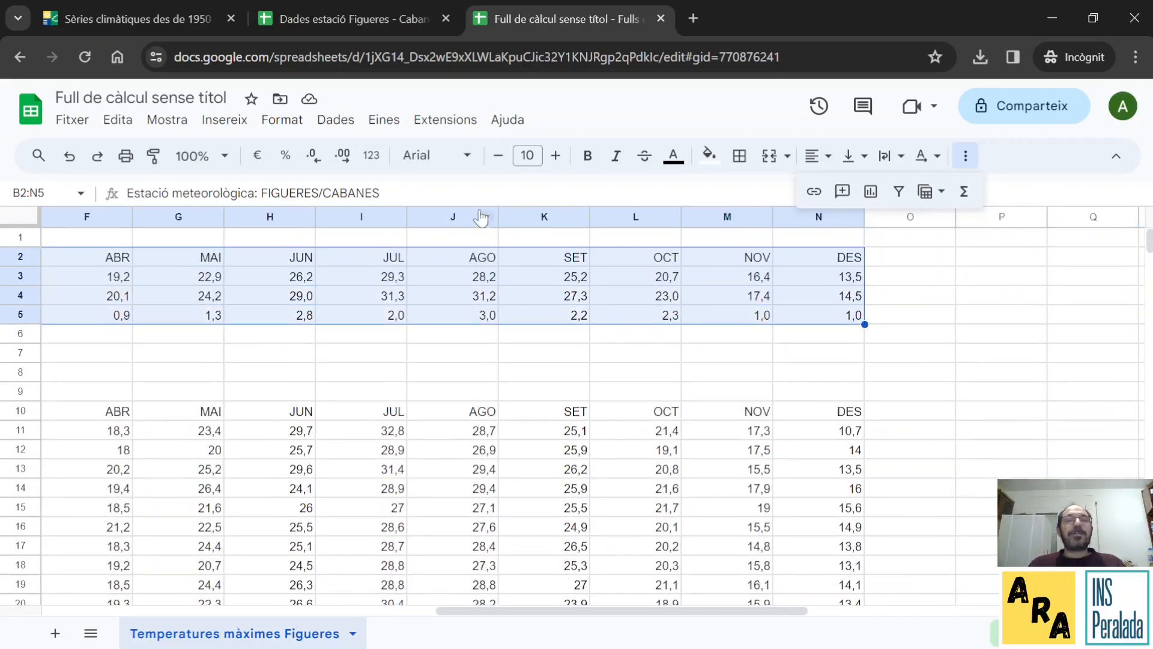
{"action": "left_click", "coordinate": [226, 122]}
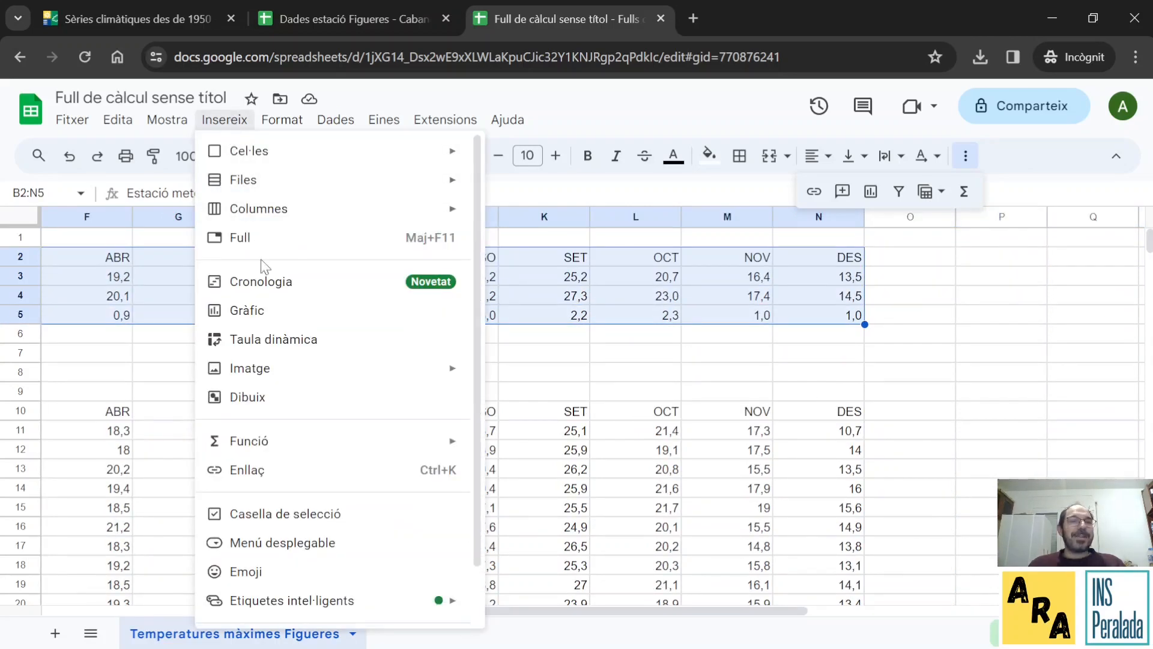
{"action": "left_click", "coordinate": [265, 311]}
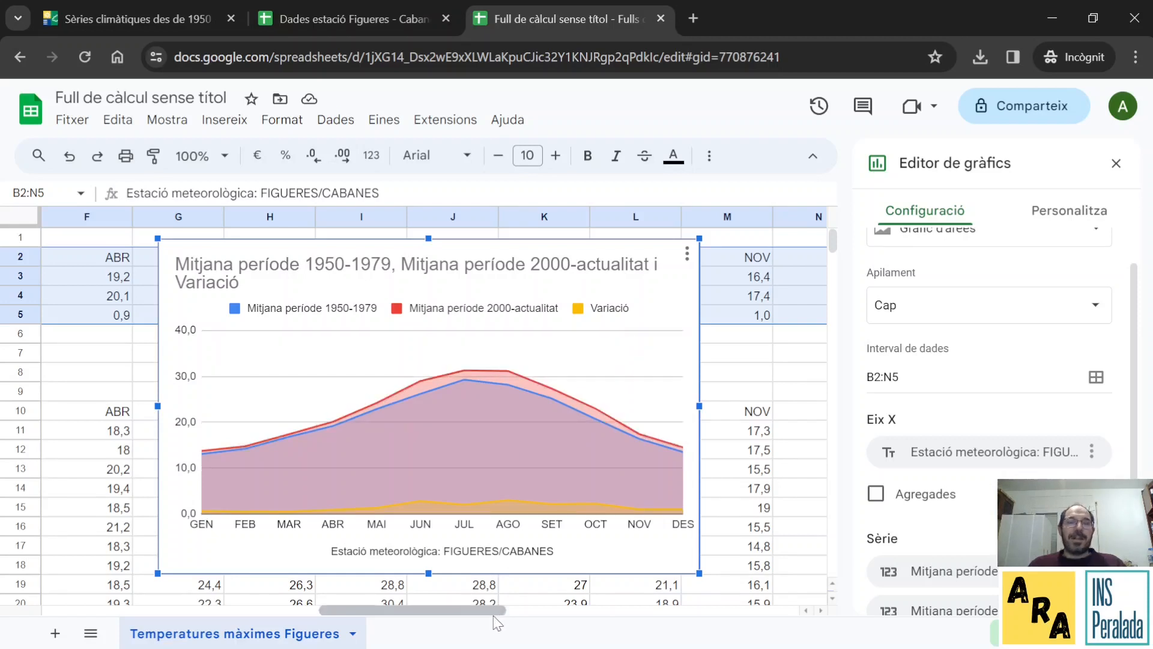
Step: Move the new chart into column A, beneath the existing "Mitjana temperatura màxima mensual" chart
{"action": "left_click_drag", "start_coordinate": [496, 610], "coordinate": [429, 610]}
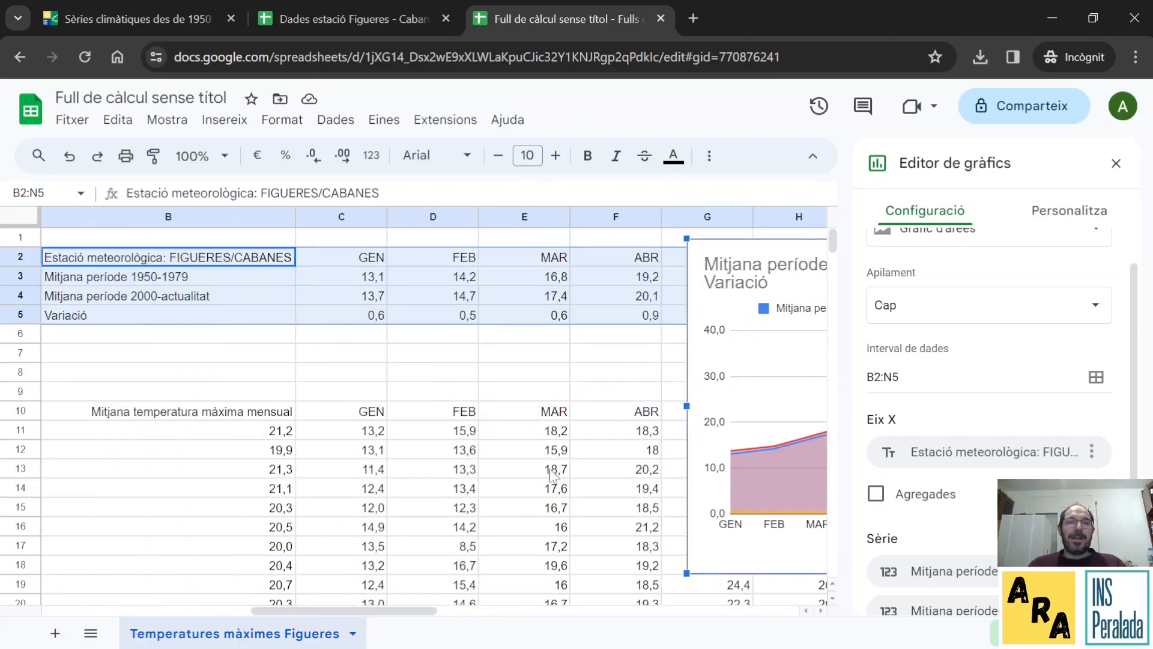
{"action": "left_click_drag", "start_coordinate": [698, 250], "coordinate": [97, 294]}
{"action": "scroll", "coordinate": [302, 349], "scroll_direction": "down", "scroll_amount": 1}
{"action": "left_click_drag", "start_coordinate": [731, 253], "coordinate": [77, 558]}
{"action": "scroll", "coordinate": [134, 283], "scroll_direction": "up", "scroll_amount": 1}
{"action": "scroll", "coordinate": [136, 265], "scroll_direction": "down", "scroll_amount": 3}
{"action": "scroll", "coordinate": [78, 558], "scroll_direction": "down", "scroll_amount": 2}
{"action": "scroll", "coordinate": [421, 361], "scroll_direction": "down", "scroll_amount": 2}
{"action": "scroll", "coordinate": [565, 240], "scroll_direction": "up", "scroll_amount": 1}
Step: Resize the new chart to match the width of the chart above it
{"action": "left_click_drag", "start_coordinate": [593, 293], "coordinate": [598, 403]}
{"action": "scroll", "coordinate": [618, 386], "scroll_direction": "down", "scroll_amount": 2}
{"action": "scroll", "coordinate": [618, 469], "scroll_direction": "down", "scroll_amount": 1}
{"action": "scroll", "coordinate": [623, 445], "scroll_direction": "up", "scroll_amount": 1}
{"action": "left_click_drag", "start_coordinate": [603, 280], "coordinate": [460, 279]}
{"action": "left_click", "coordinate": [595, 394]}
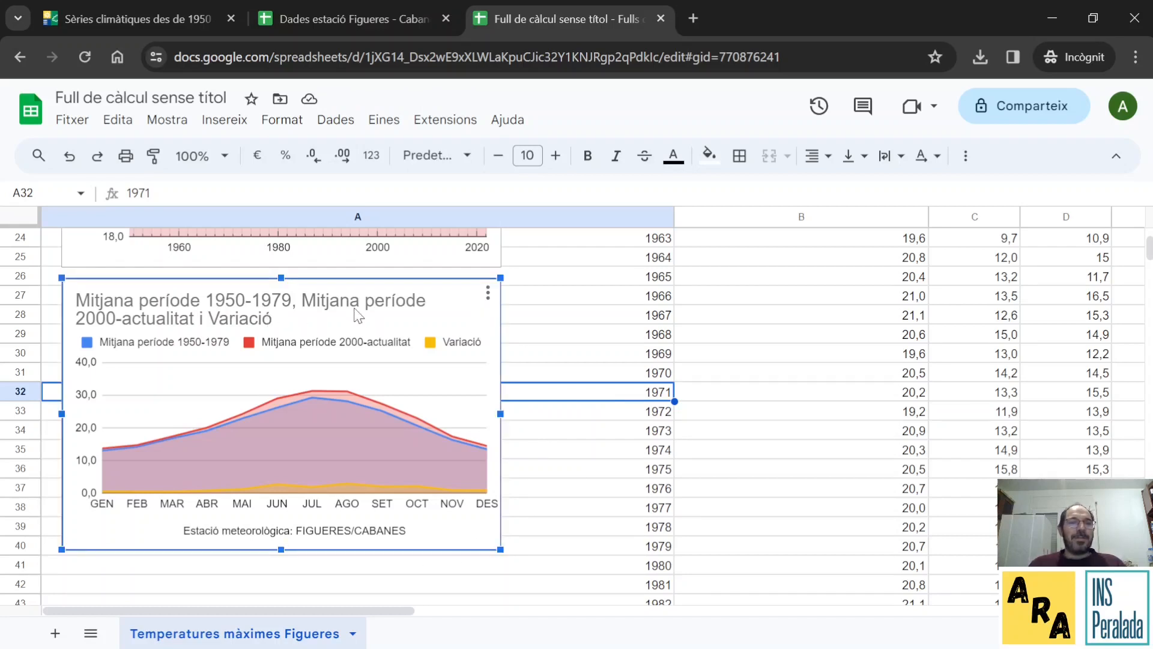
Step: Set the new chart's title to "Comparativa de temperatures màximes mensuals en dos períodes temporals diferents"
{"action": "left_click", "coordinate": [623, 338]}
{"action": "left_click", "coordinate": [187, 324]}
{"action": "left_click", "coordinate": [488, 293]}
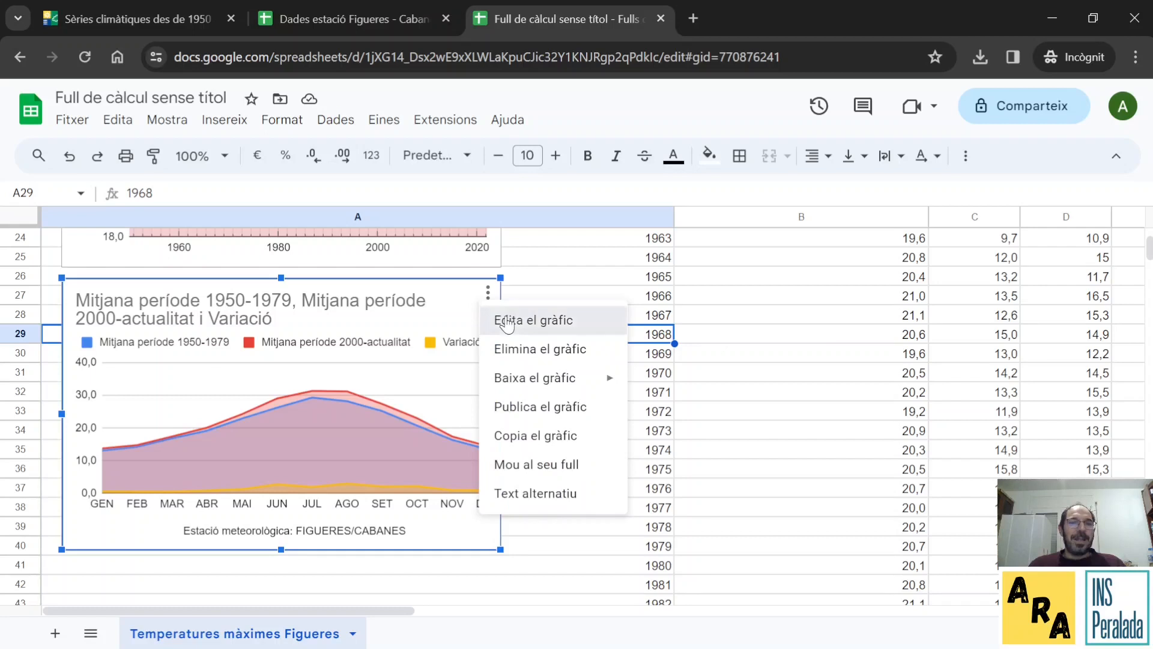
{"action": "left_click", "coordinate": [507, 322]}
{"action": "left_click", "coordinate": [1041, 218]}
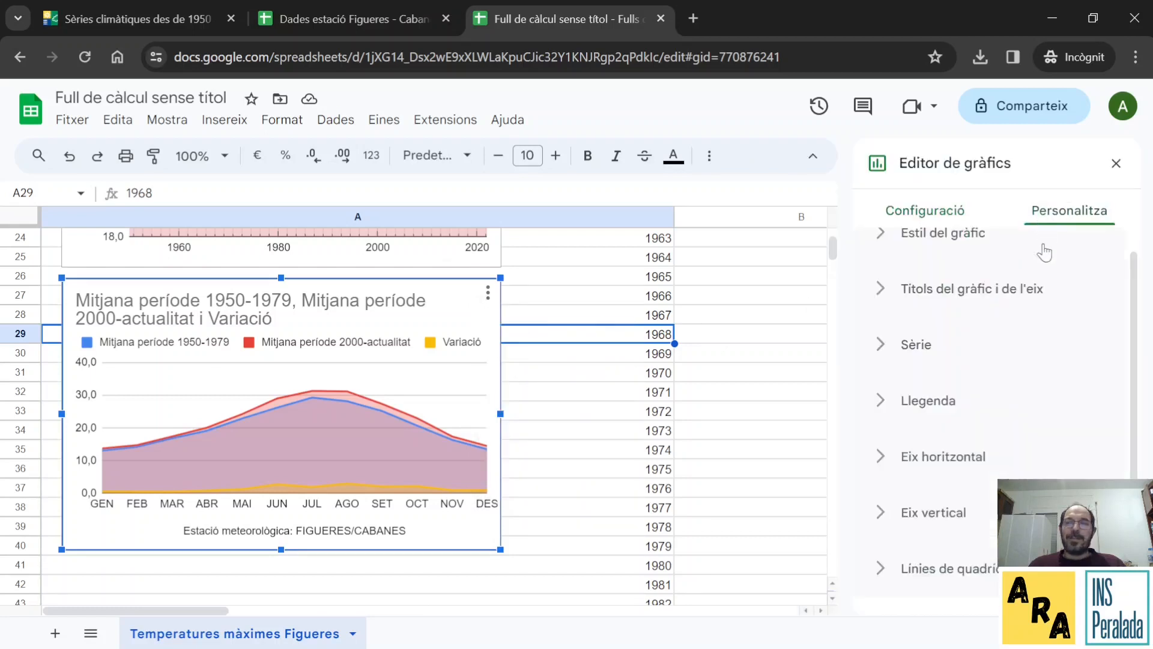
{"action": "left_click", "coordinate": [229, 302]}
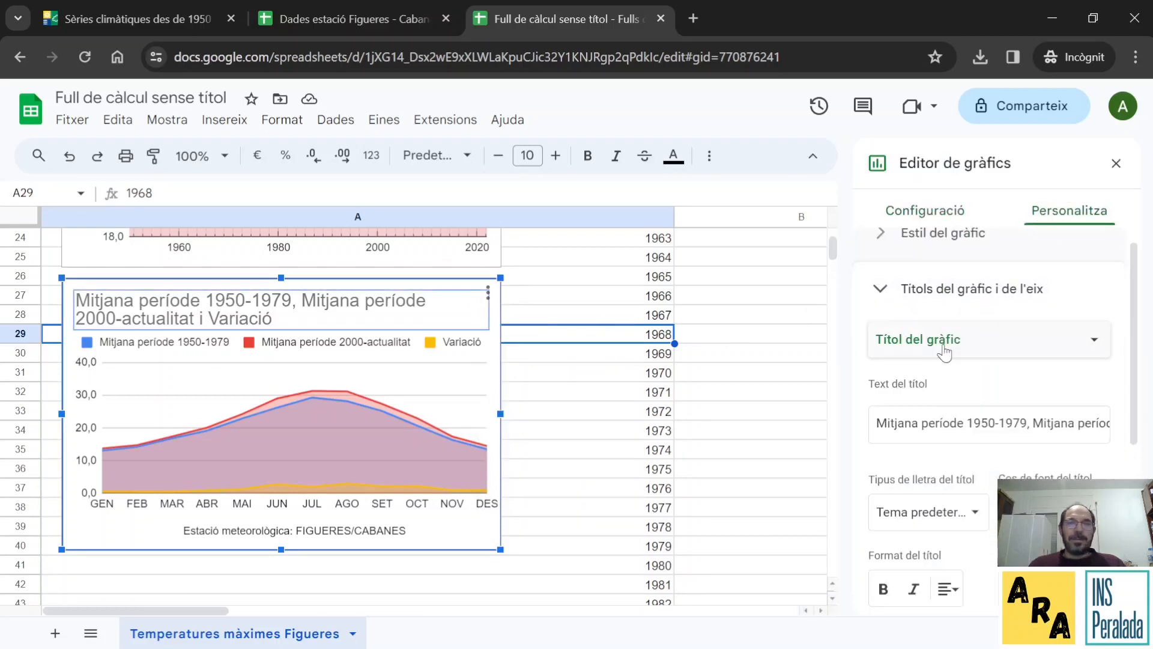
{"action": "triple_click", "coordinate": [936, 428]}
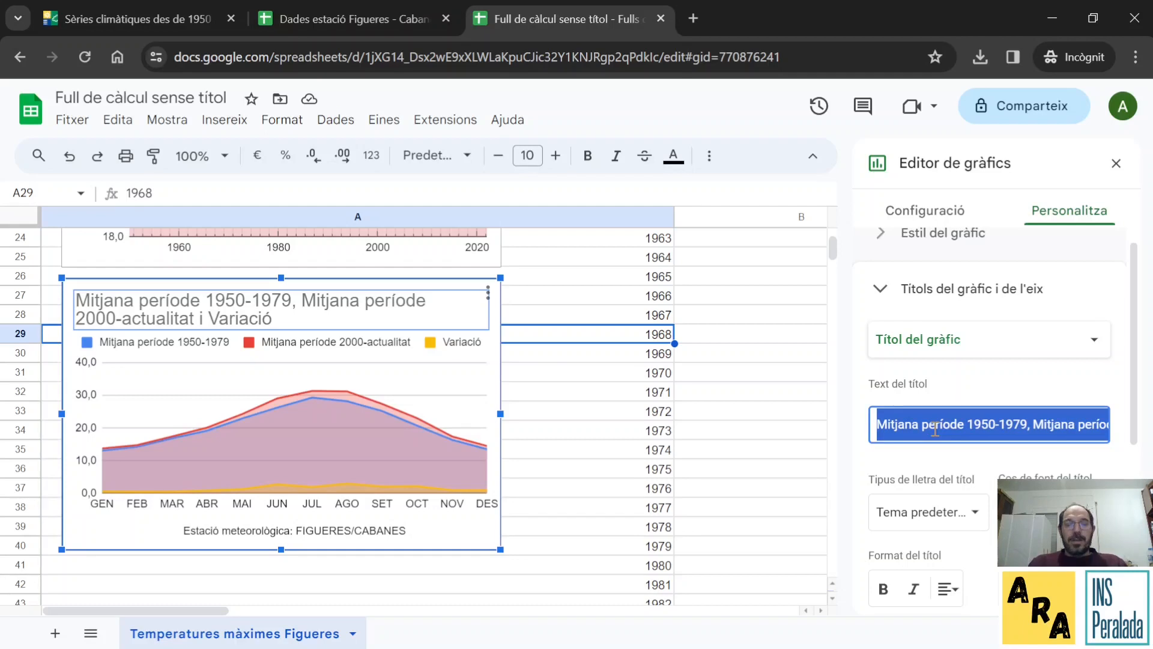
{"action": "type", "text": "Comparativa de tem"}
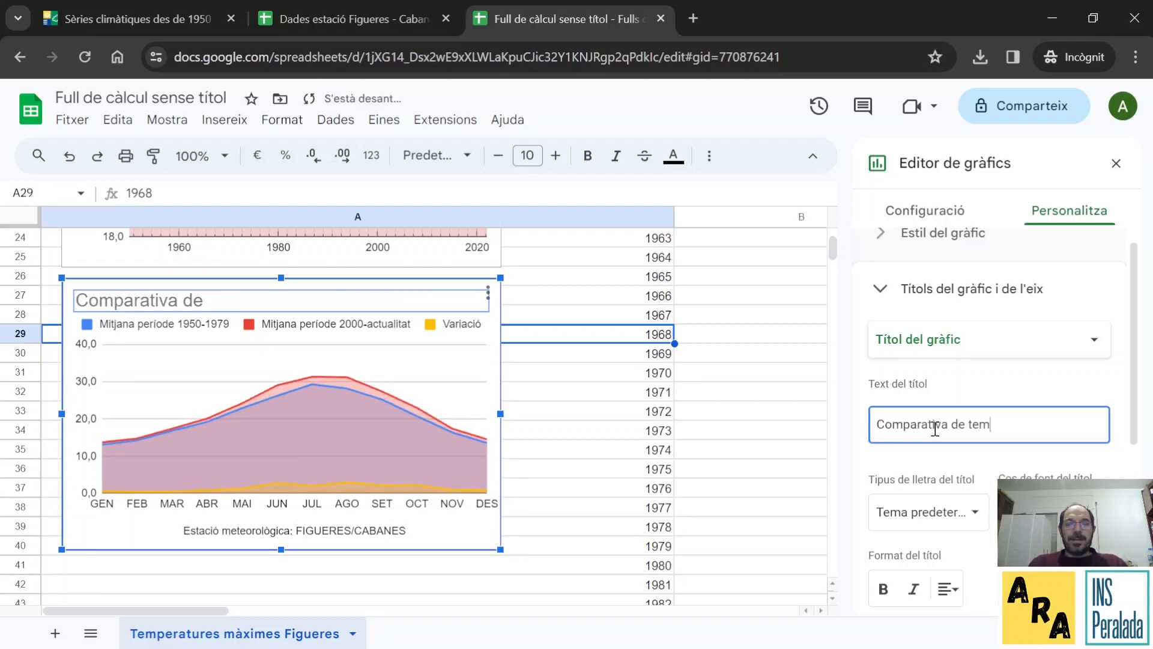
{"action": "type", "text": "peratures m"}
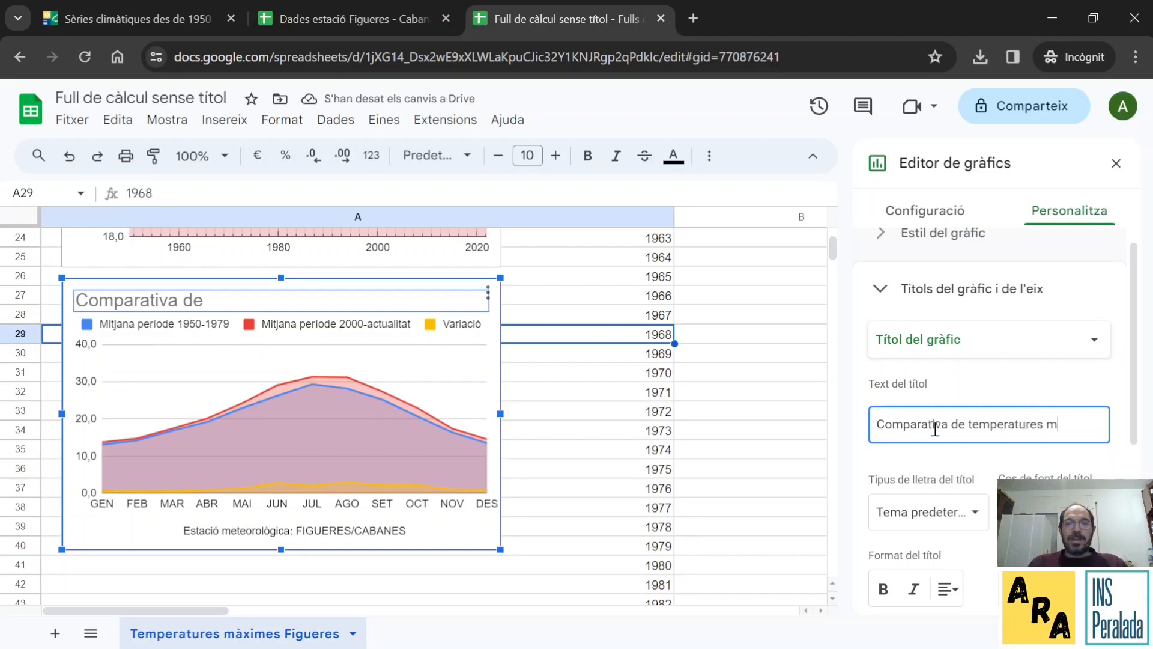
{"action": "type", "text": "àximes mensuals"}
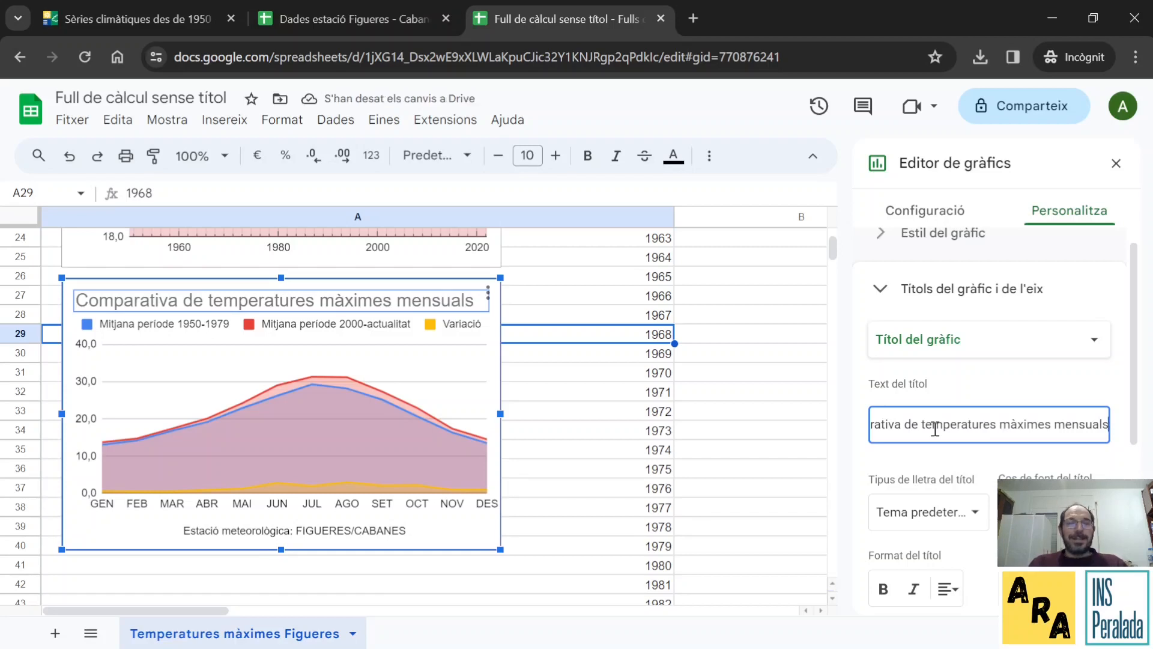
{"action": "type", "text": " en dos per"}
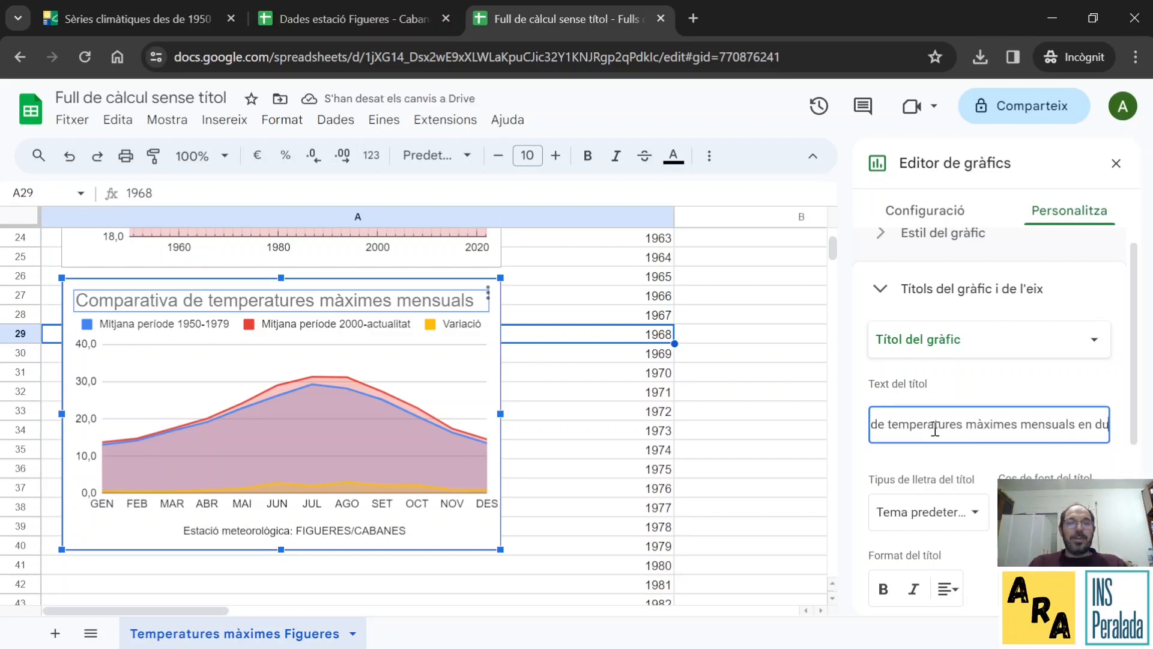
{"action": "type", "text": "íodes tem"}
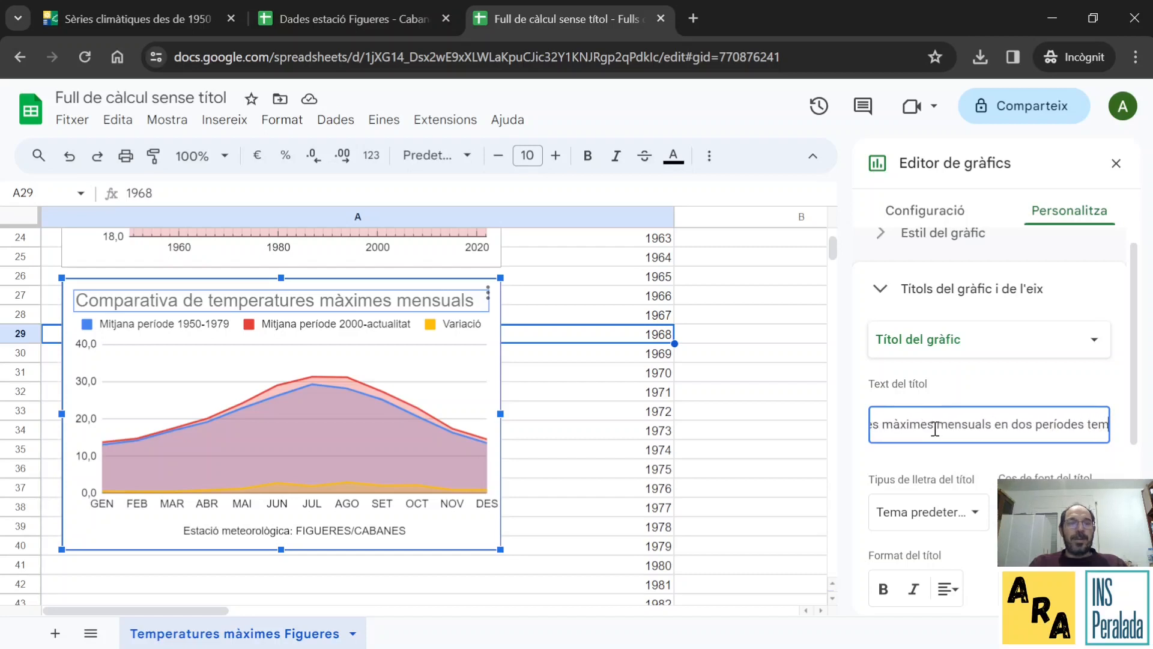
{"action": "type", "text": "porals"}
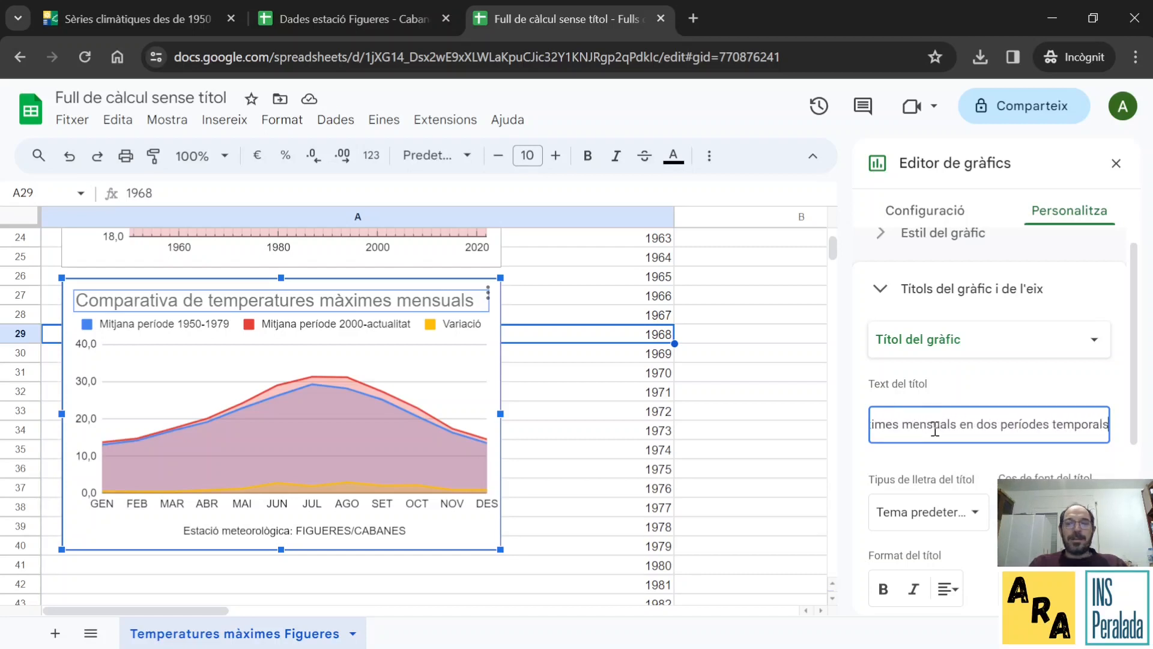
{"action": "type", "text": " diferents"}
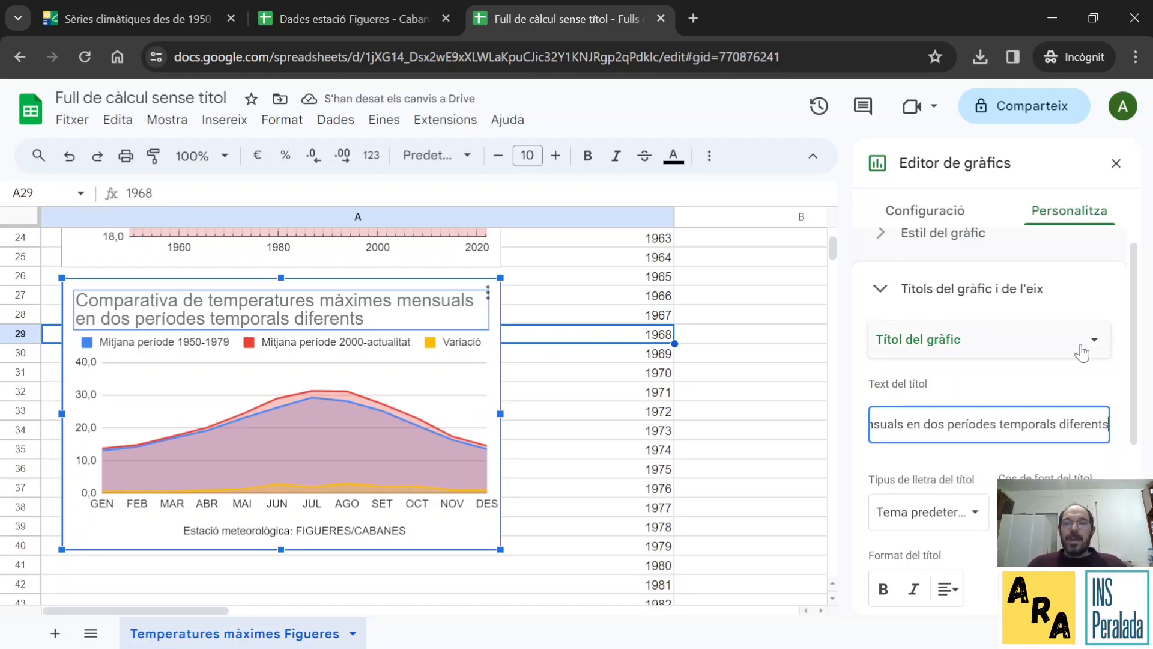
Step: Format the comparison chart's title as bold, red and size 16
{"action": "scroll", "coordinate": [979, 424], "scroll_direction": "down", "scroll_amount": 2}
{"action": "left_click", "coordinate": [884, 501]}
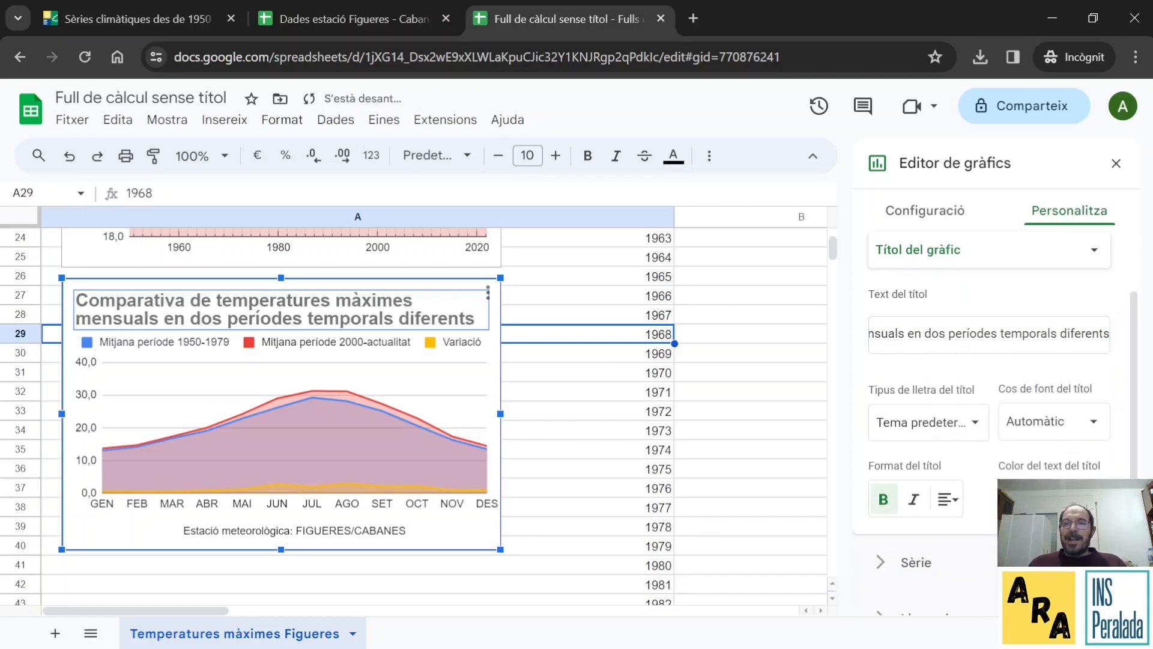
{"action": "left_click", "coordinate": [1034, 498]}
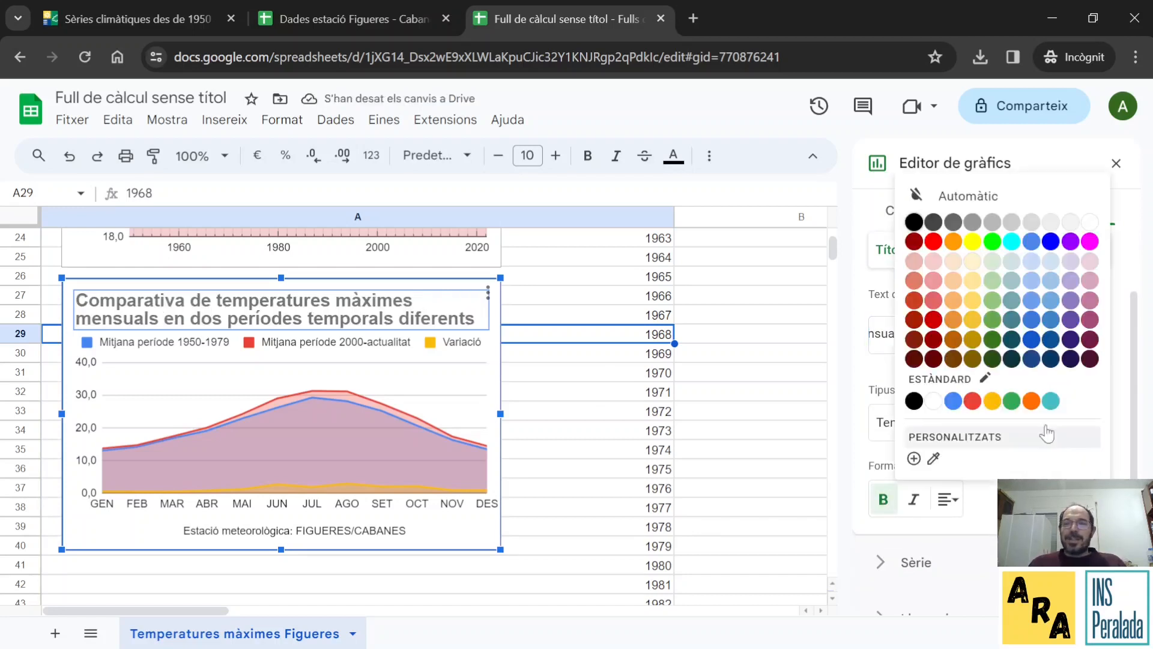
{"action": "left_click", "coordinate": [933, 241]}
{"action": "left_click", "coordinate": [1092, 422]}
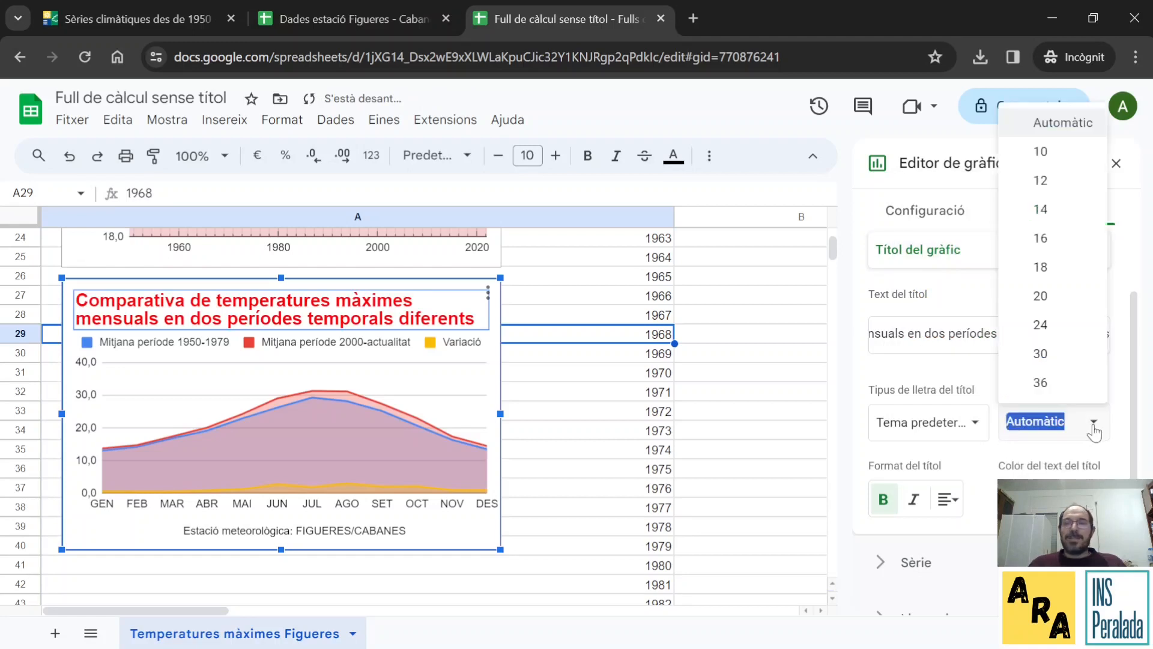
{"action": "left_click", "coordinate": [1052, 239]}
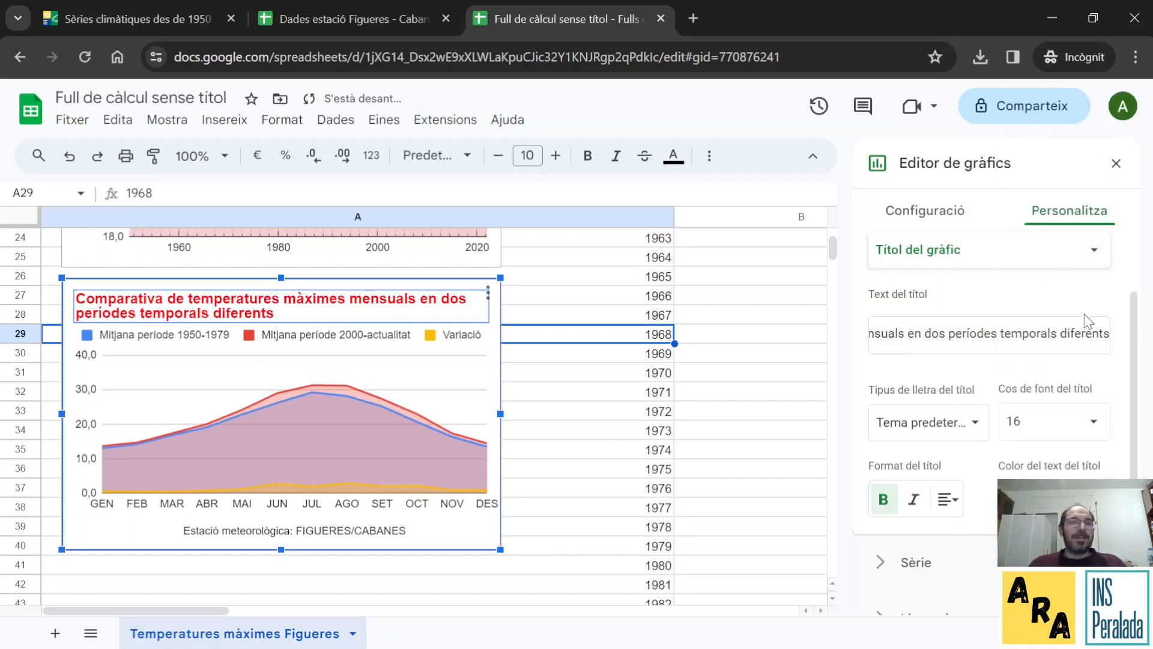
Step: Add the vertical axis title "ºC" to the comparison chart and make it bold
{"action": "scroll", "coordinate": [697, 386], "scroll_direction": "up", "scroll_amount": 5}
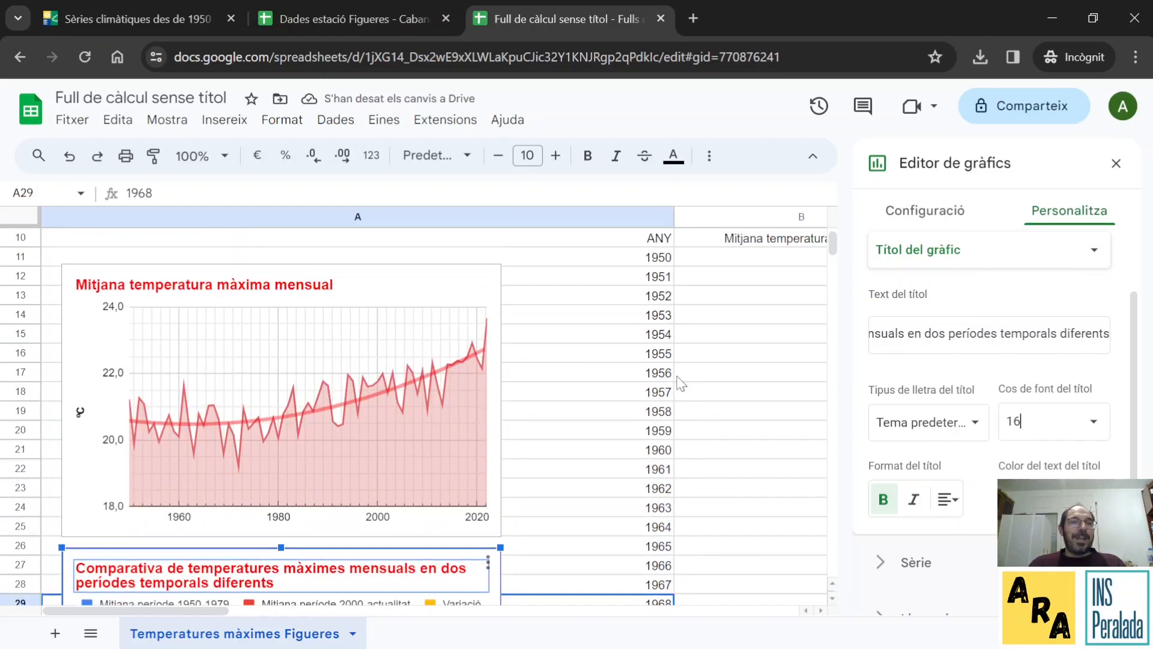
{"action": "scroll", "coordinate": [619, 386], "scroll_direction": "down", "scroll_amount": 4}
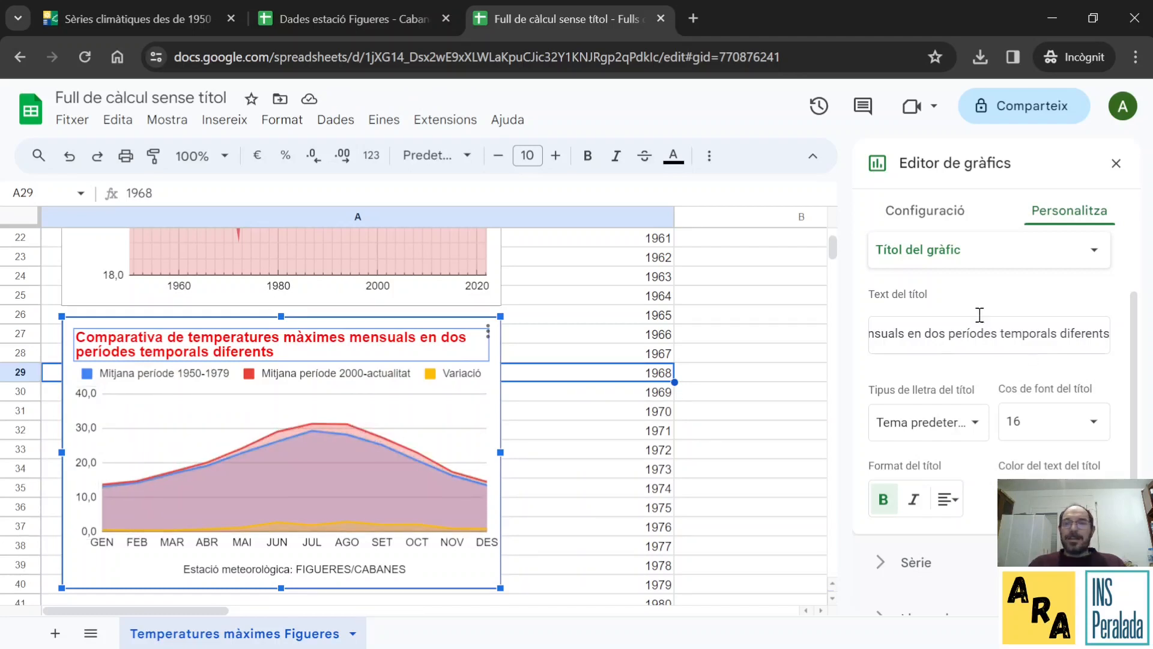
{"action": "left_click", "coordinate": [991, 261]}
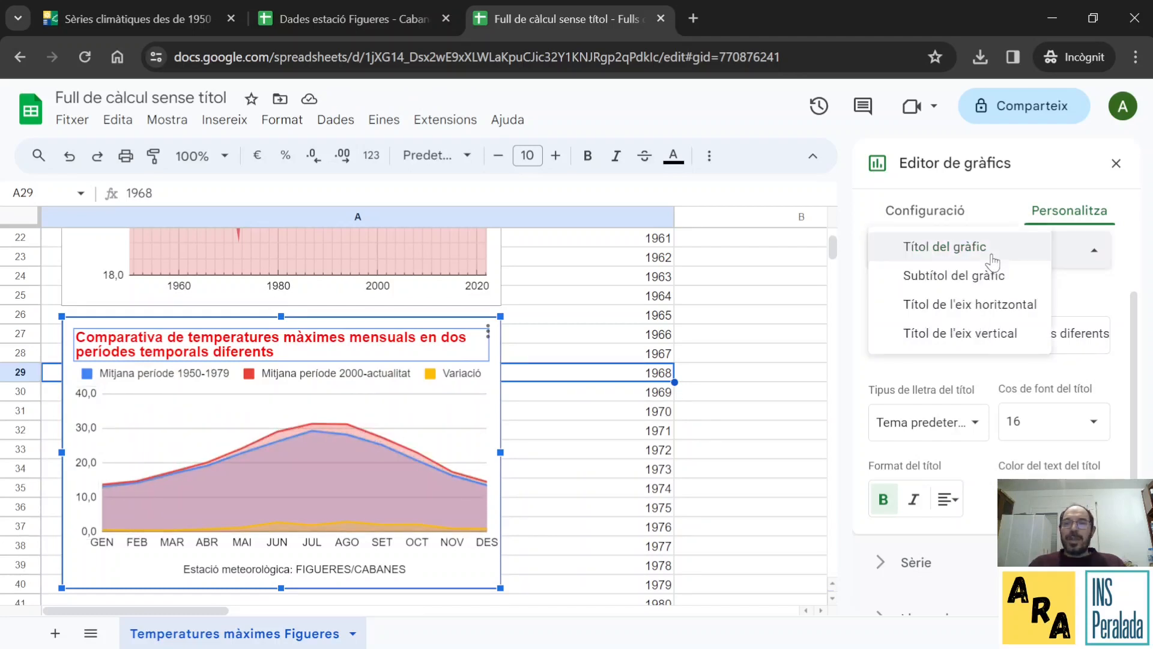
{"action": "left_click", "coordinate": [1014, 341]}
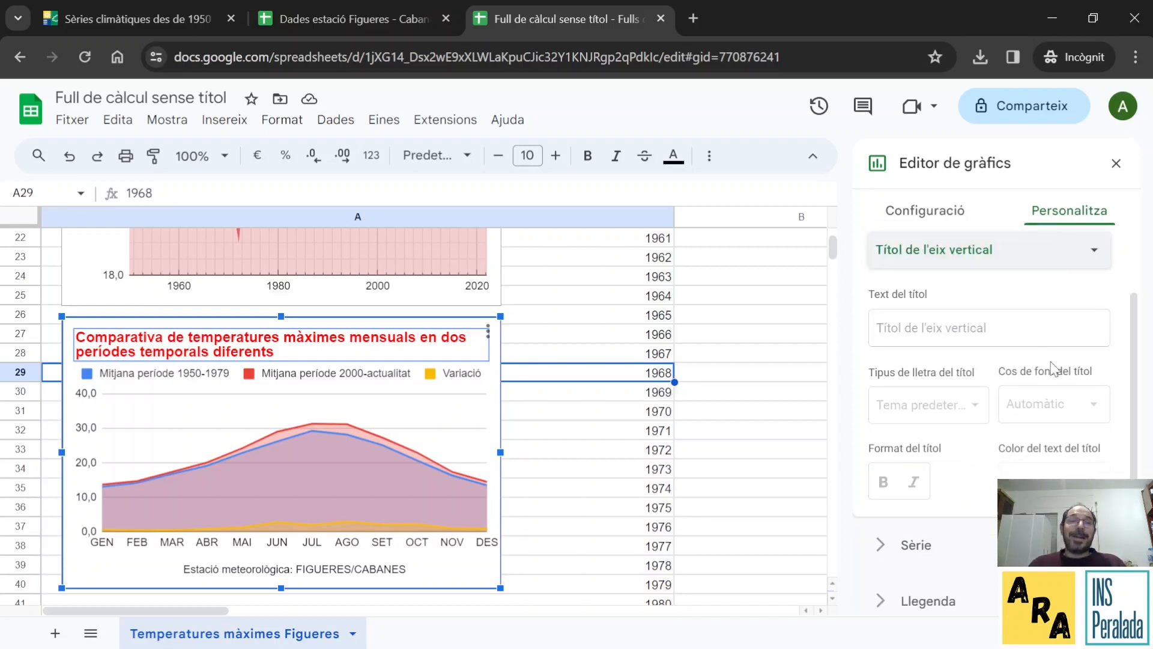
{"action": "left_click", "coordinate": [972, 329]}
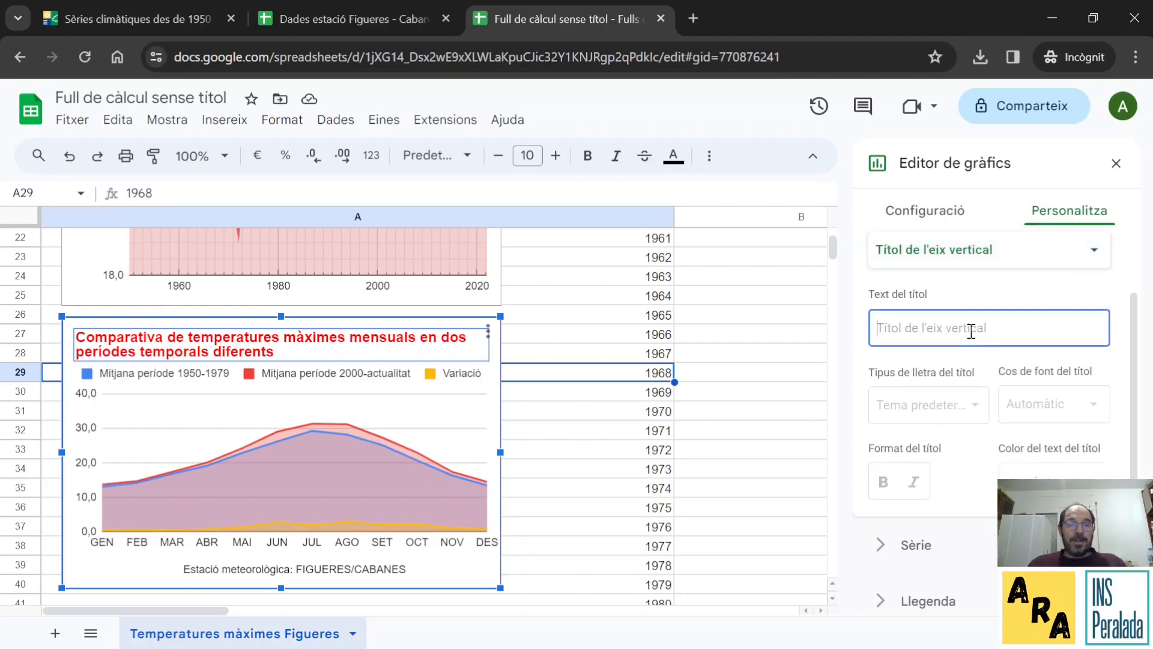
{"action": "type", "text": "ºC"}
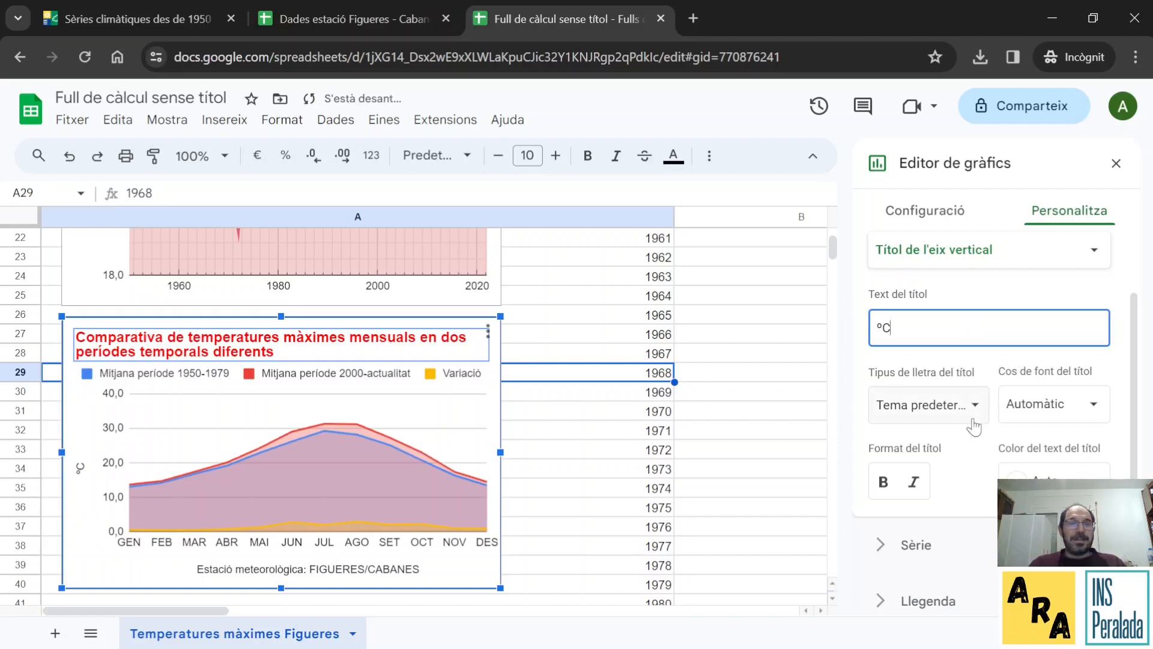
{"action": "left_click", "coordinate": [884, 485]}
{"action": "left_click", "coordinate": [884, 484]}
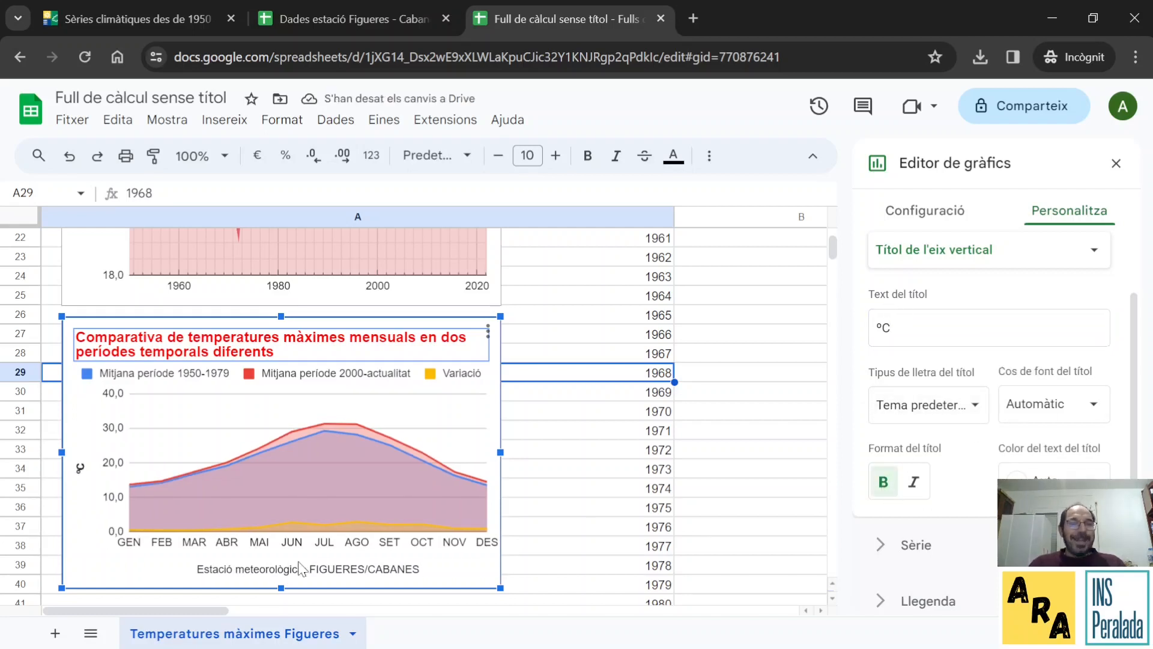
Step: Copy the comparison chart's horizontal axis title "Estació meteorològica: FIGUERES/CABANES" into the horizontal axis title of the chart above
{"action": "left_click", "coordinate": [406, 577]}
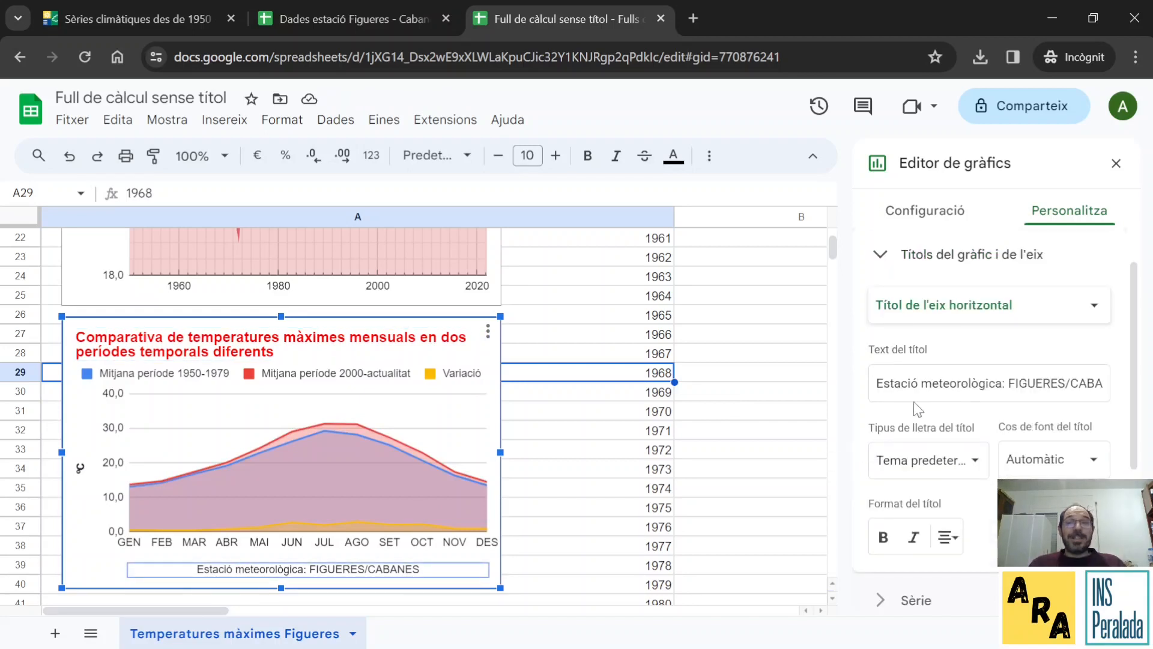
{"action": "triple_click", "coordinate": [959, 388]}
{"action": "key", "text": "ctrl+c"}
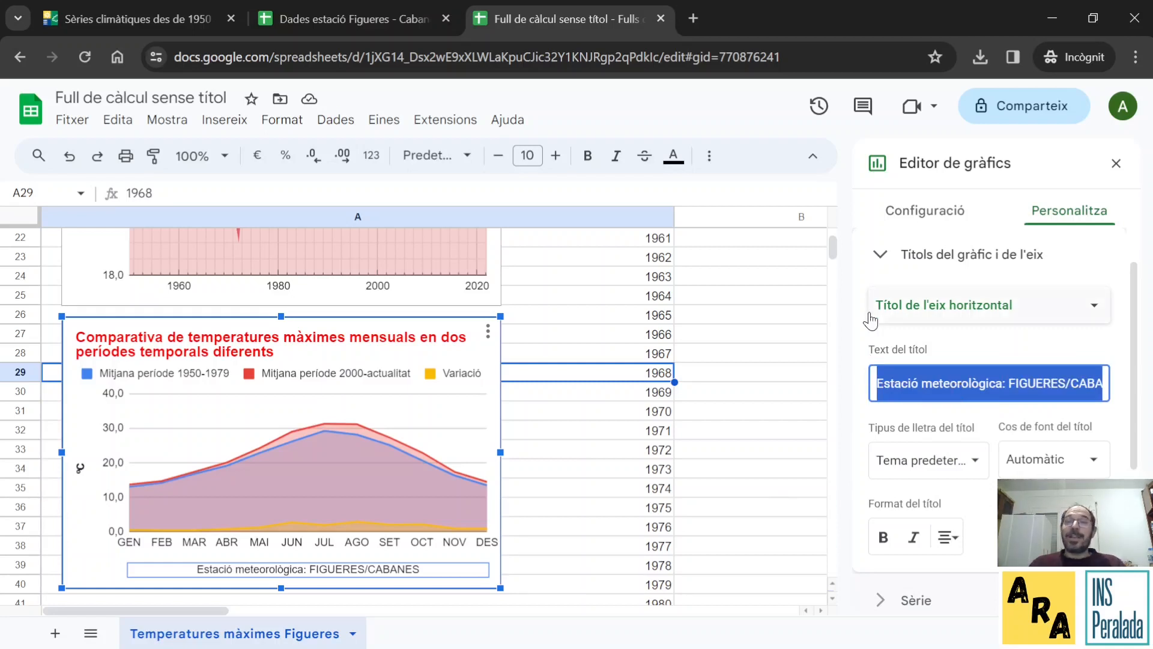
{"action": "left_click", "coordinate": [434, 296]}
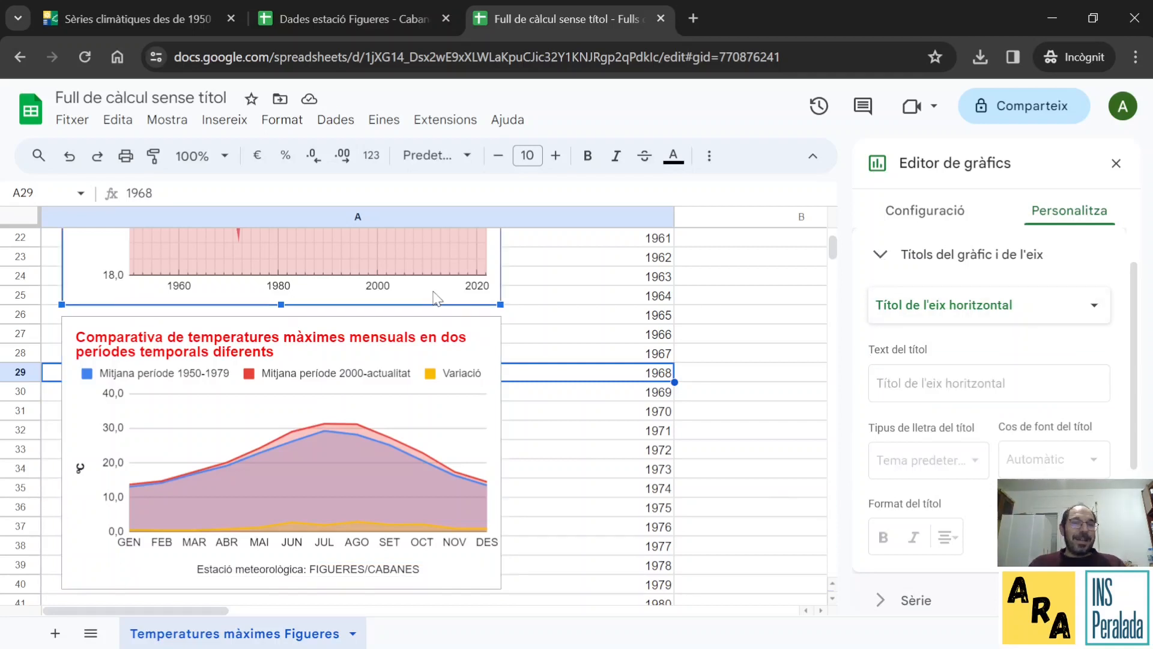
{"action": "left_click", "coordinate": [963, 388]}
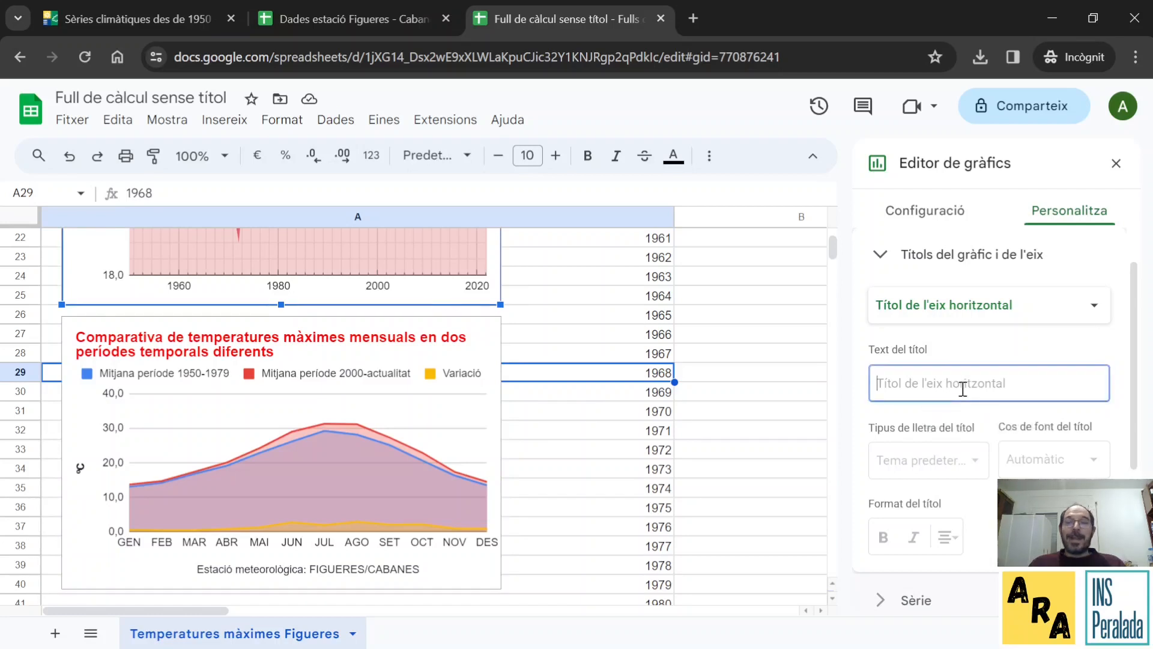
{"action": "key", "text": "ctrl+v"}
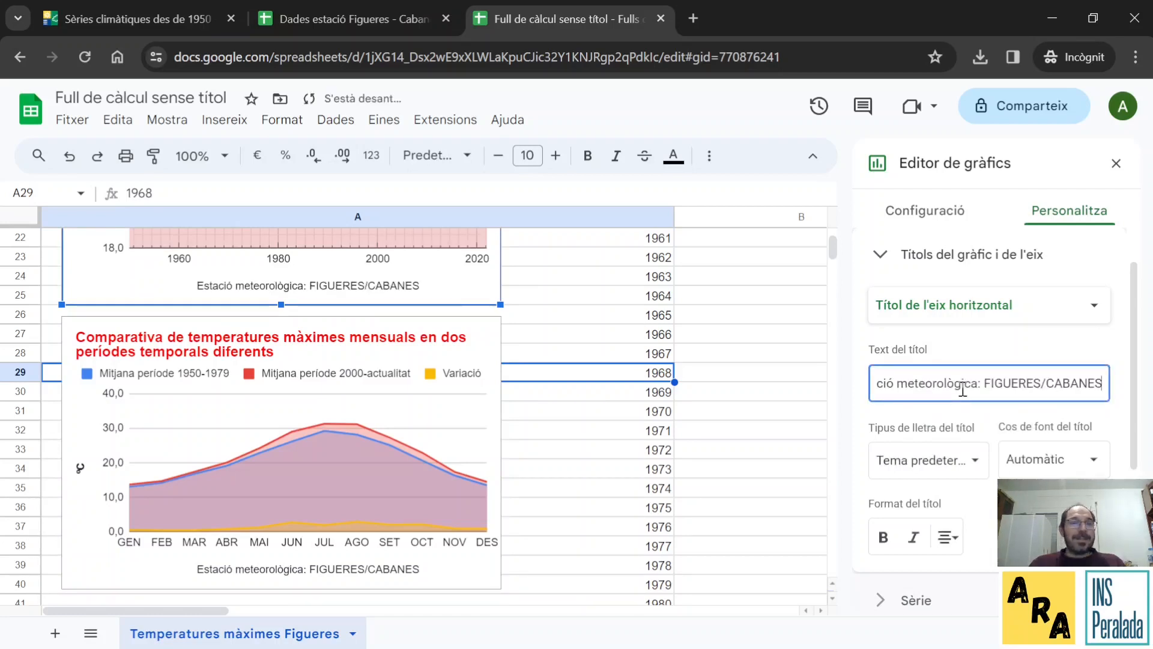
Step: Examine the comparison chart's vertical axis options, including the minimum, maximum and scale factor settings
{"action": "left_click", "coordinate": [489, 343]}
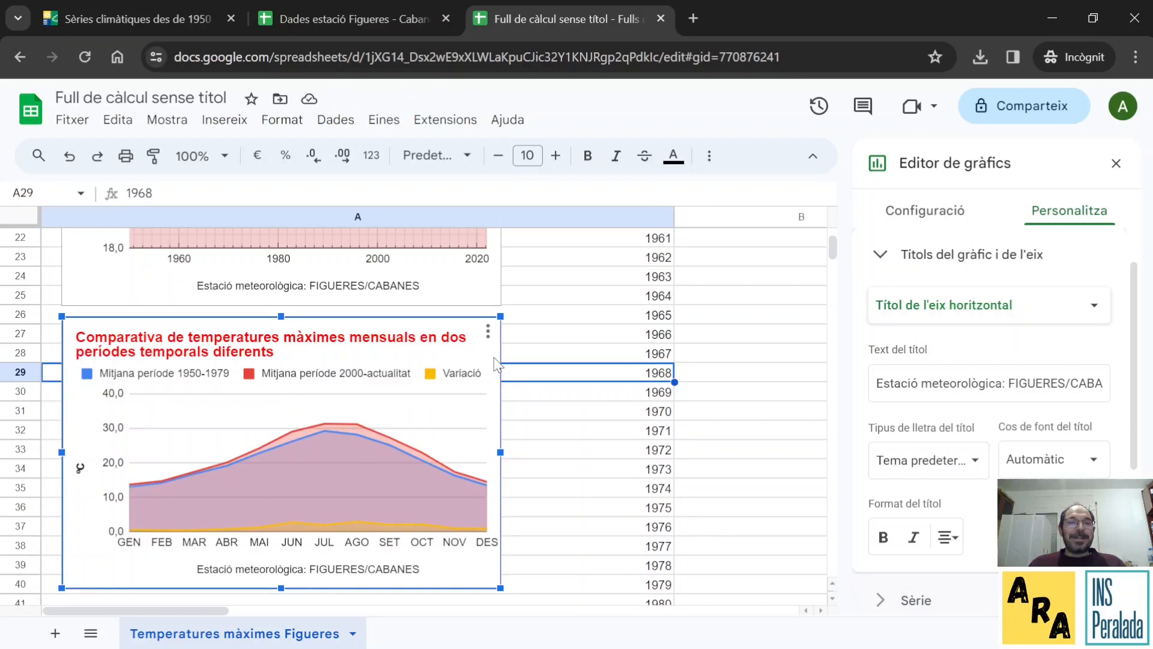
{"action": "left_click", "coordinate": [881, 260]}
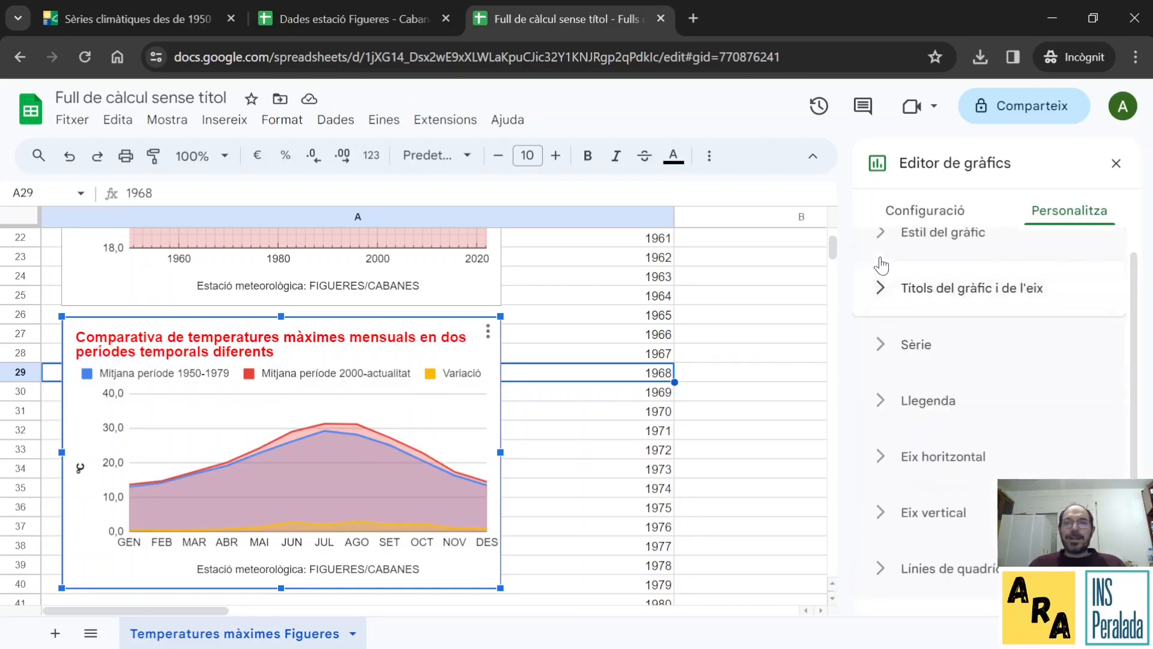
{"action": "left_click", "coordinate": [880, 516]}
{"action": "scroll", "coordinate": [1021, 409], "scroll_direction": "down", "scroll_amount": 5}
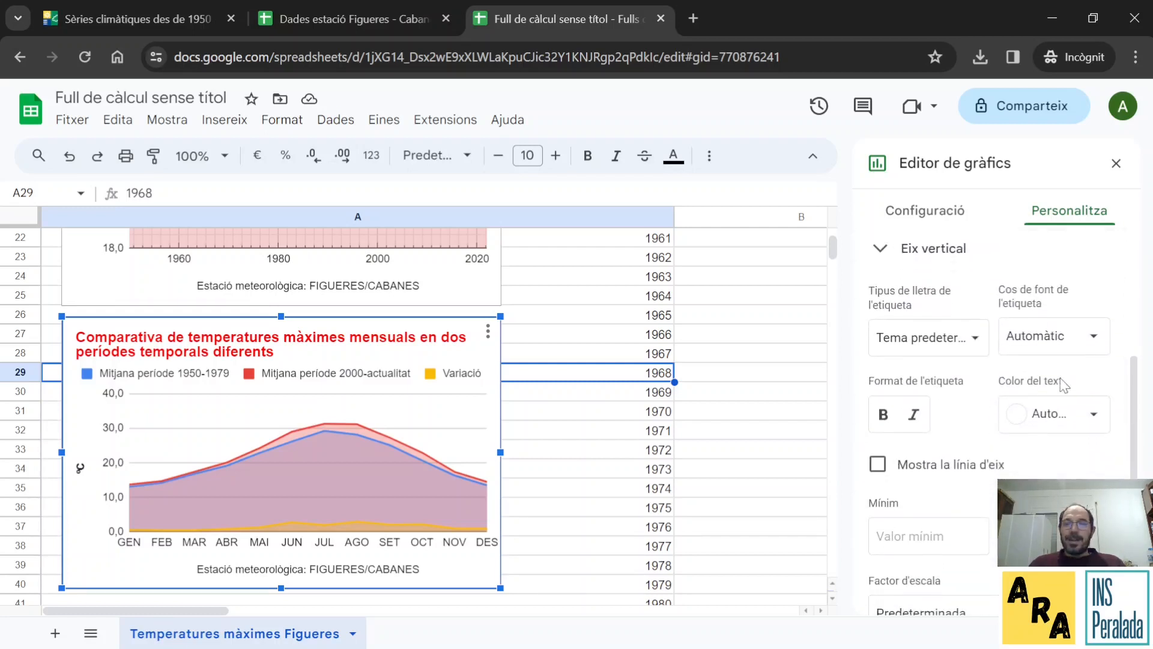
{"action": "scroll", "coordinate": [1065, 384], "scroll_direction": "down", "scroll_amount": 3}
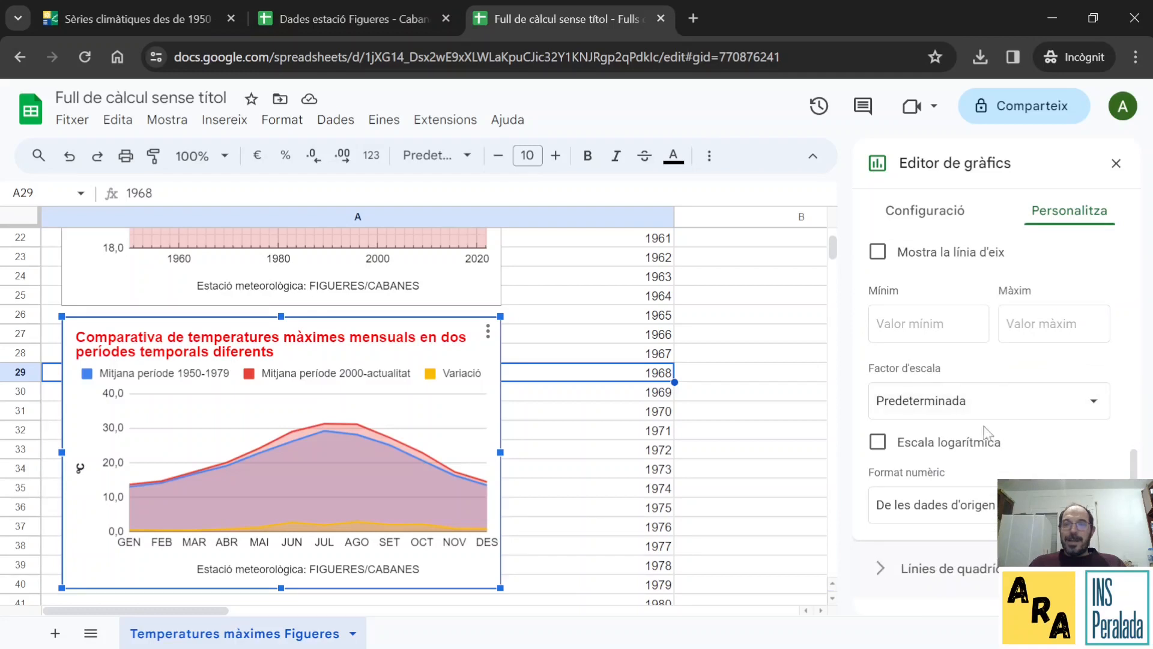
{"action": "left_click", "coordinate": [1090, 411]}
{"action": "left_click", "coordinate": [1120, 373]}
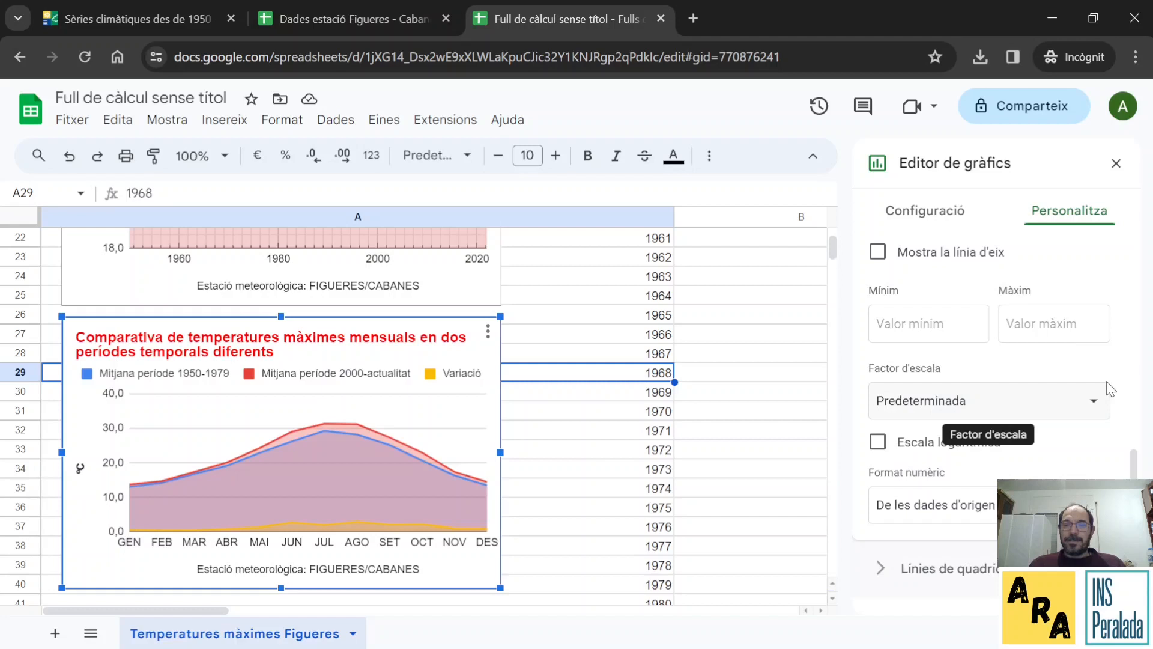
{"action": "scroll", "coordinate": [1110, 389], "scroll_direction": "up", "scroll_amount": 2}
{"action": "scroll", "coordinate": [1109, 389], "scroll_direction": "down", "scroll_amount": 1}
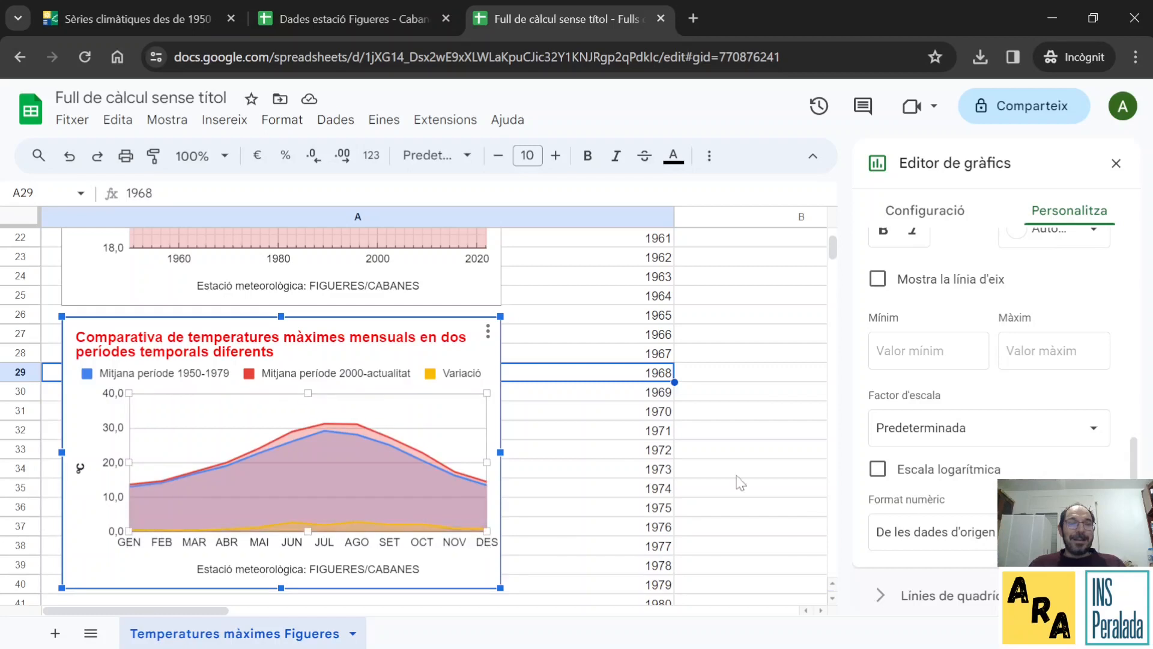
Step: Assign the Variació series of the comparison area chart to the right axis (Eix dret)
{"action": "scroll", "coordinate": [887, 445], "scroll_direction": "up", "scroll_amount": 6}
{"action": "left_click", "coordinate": [893, 366]}
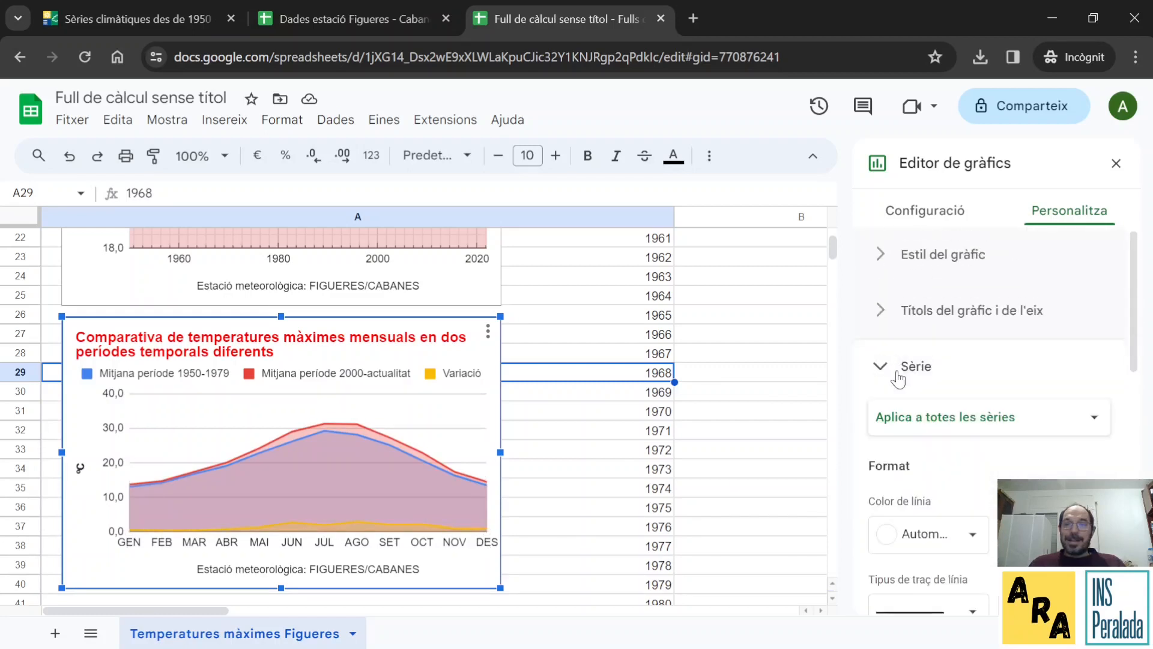
{"action": "left_click", "coordinate": [1009, 421]}
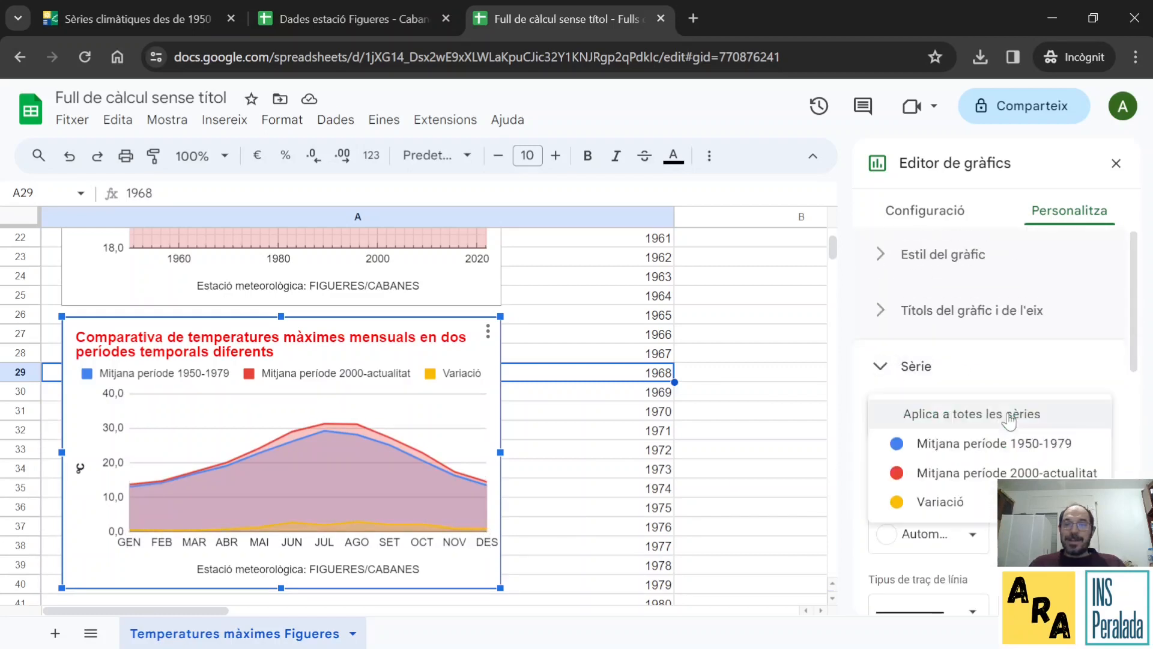
{"action": "left_click", "coordinate": [940, 503]}
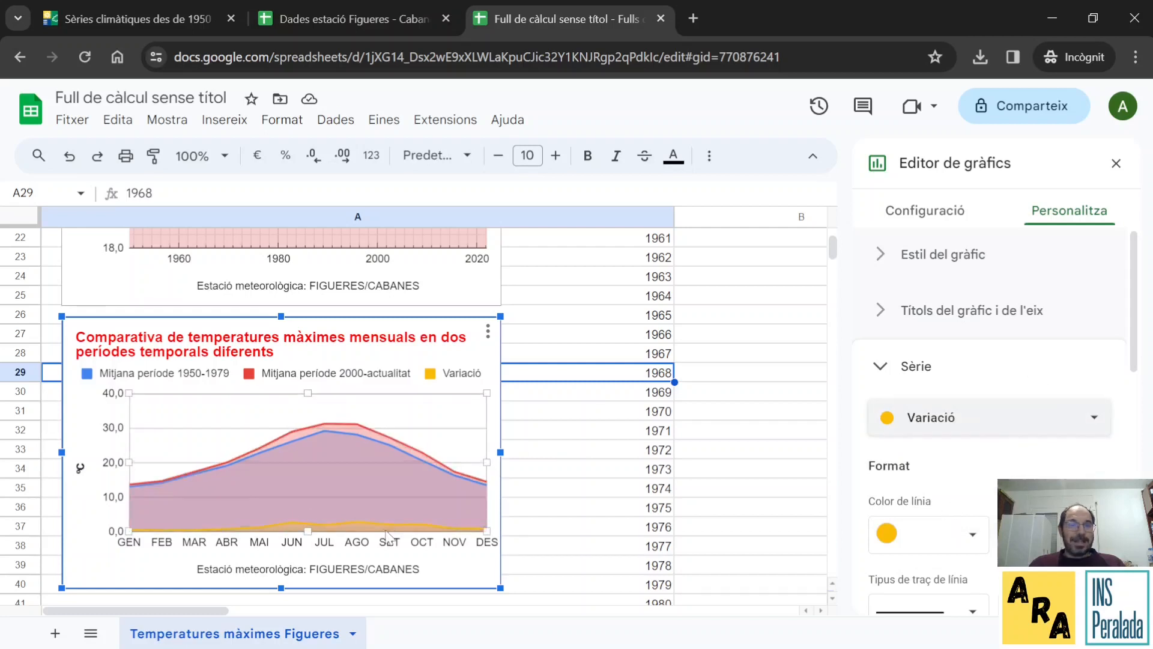
{"action": "scroll", "coordinate": [995, 434], "scroll_direction": "down", "scroll_amount": 3}
{"action": "scroll", "coordinate": [994, 434], "scroll_direction": "down", "scroll_amount": 6}
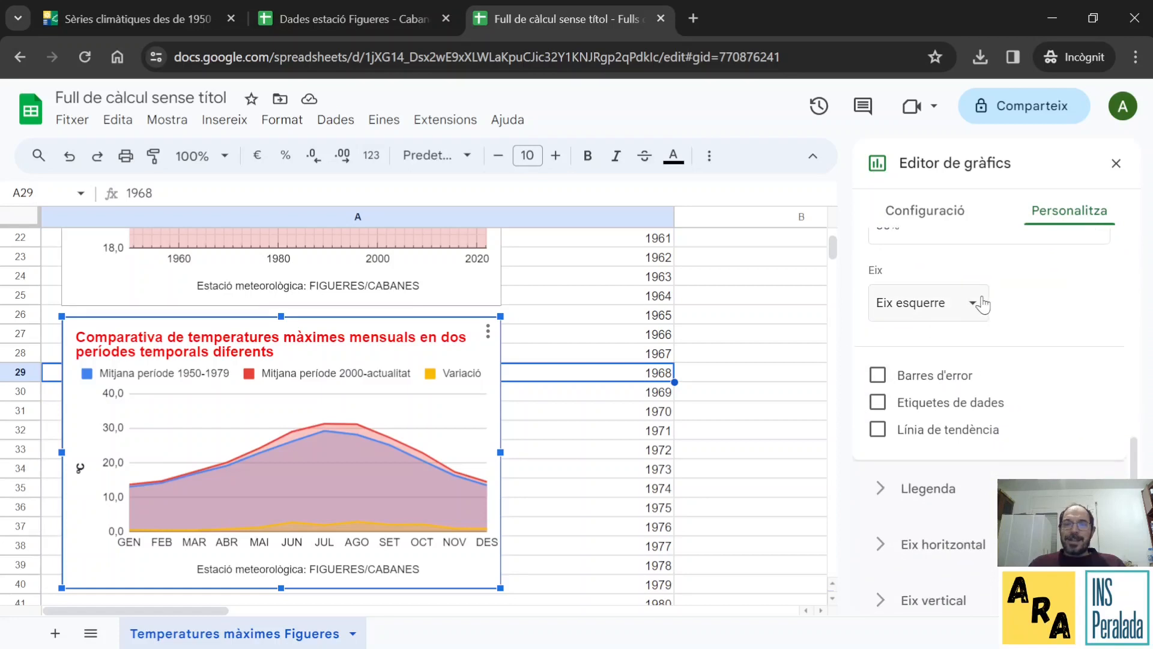
{"action": "scroll", "coordinate": [1002, 330], "scroll_direction": "up", "scroll_amount": 5}
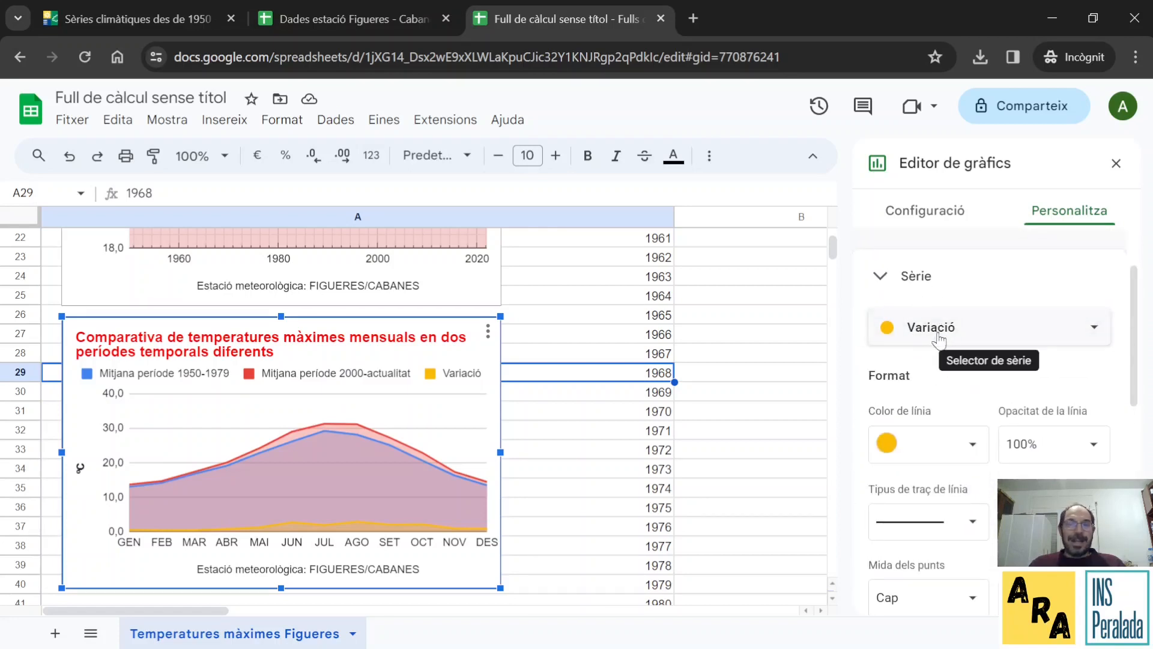
{"action": "scroll", "coordinate": [949, 400], "scroll_direction": "down", "scroll_amount": 4}
{"action": "scroll", "coordinate": [959, 401], "scroll_direction": "down", "scroll_amount": 2}
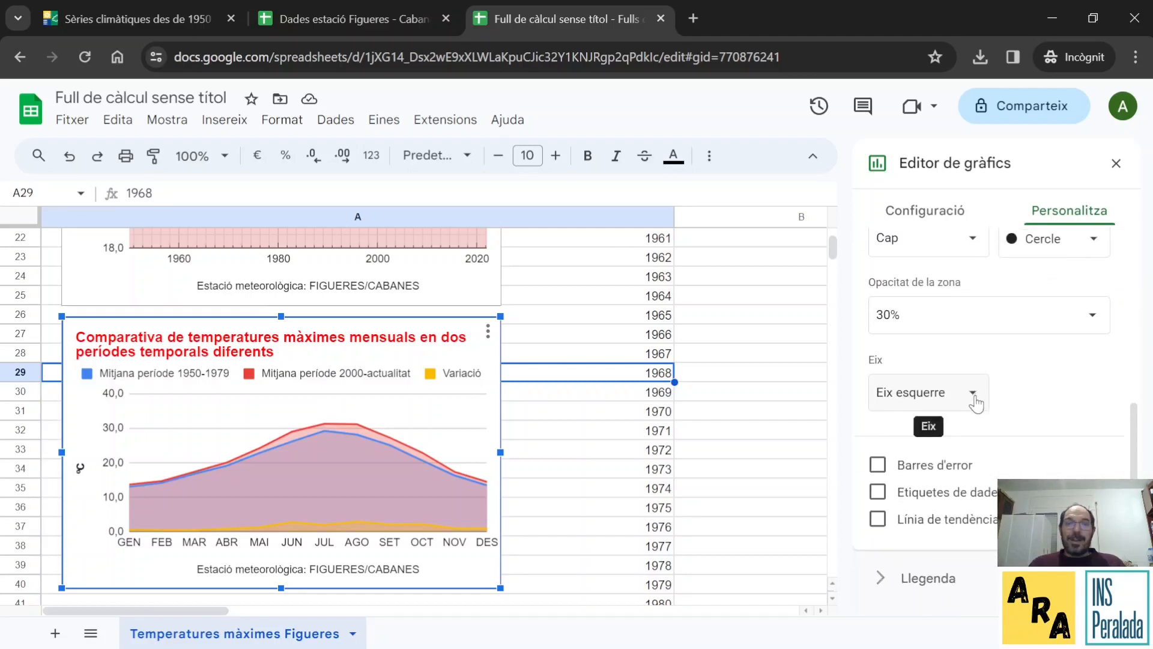
{"action": "left_click", "coordinate": [973, 394]}
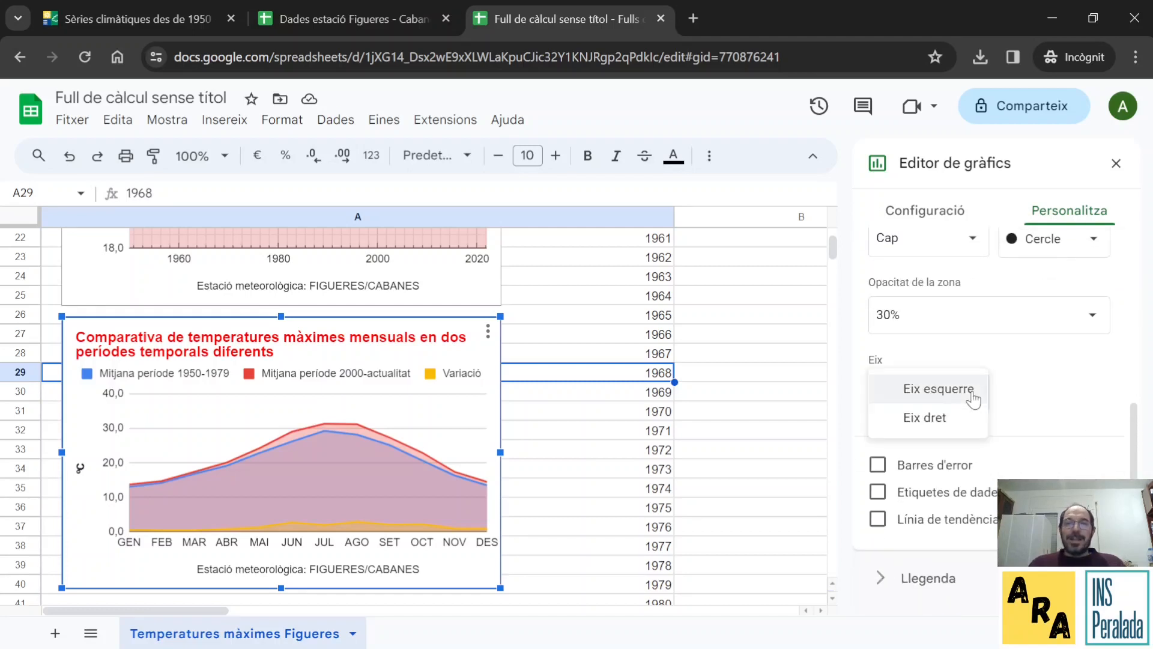
{"action": "left_click", "coordinate": [957, 418]}
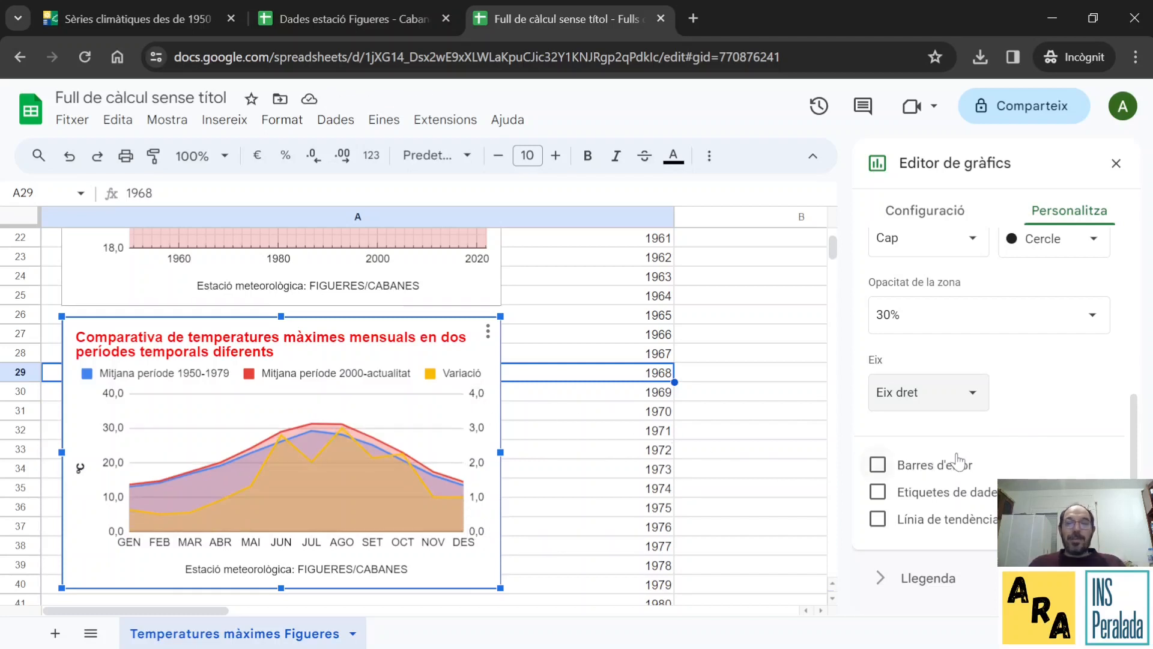
Step: Change the comparison chart's type from area chart to the suggested line chart (Gràfic de línies)
{"action": "scroll", "coordinate": [1032, 454], "scroll_direction": "down", "scroll_amount": 4}
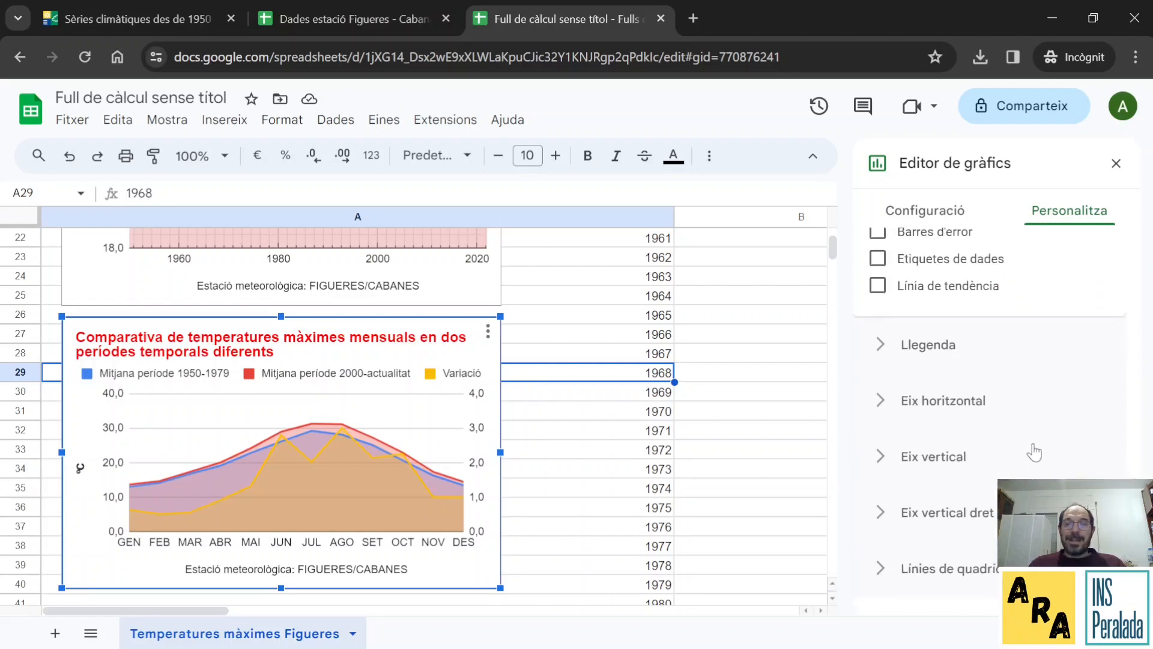
{"action": "left_click", "coordinate": [881, 570]}
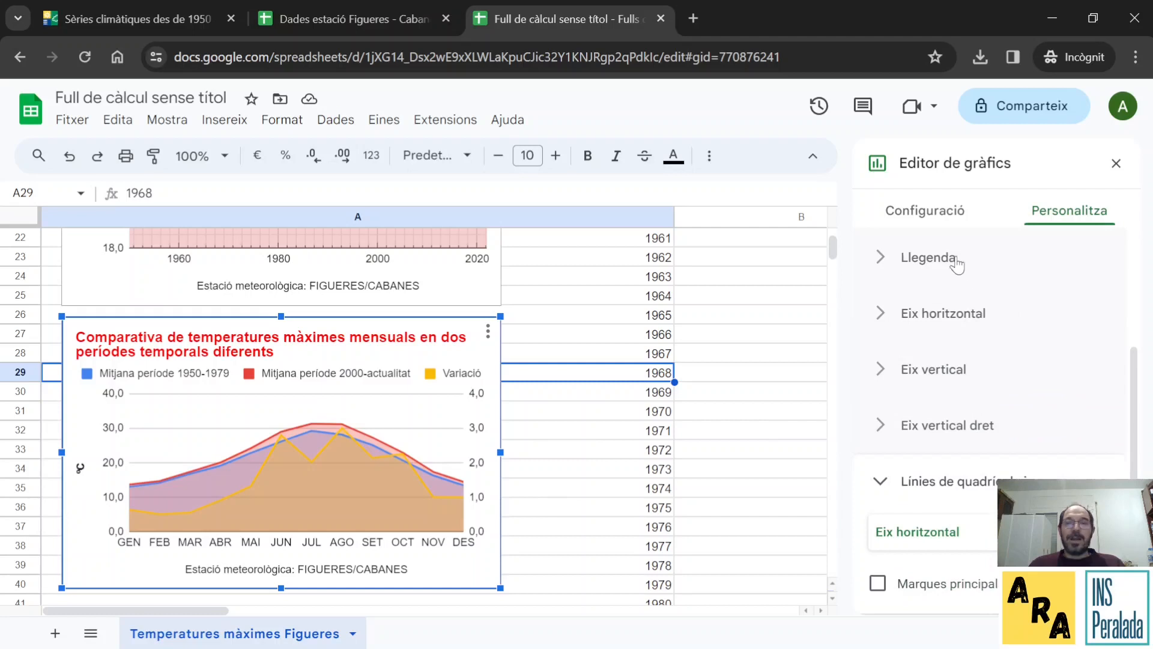
{"action": "left_click", "coordinate": [942, 224]}
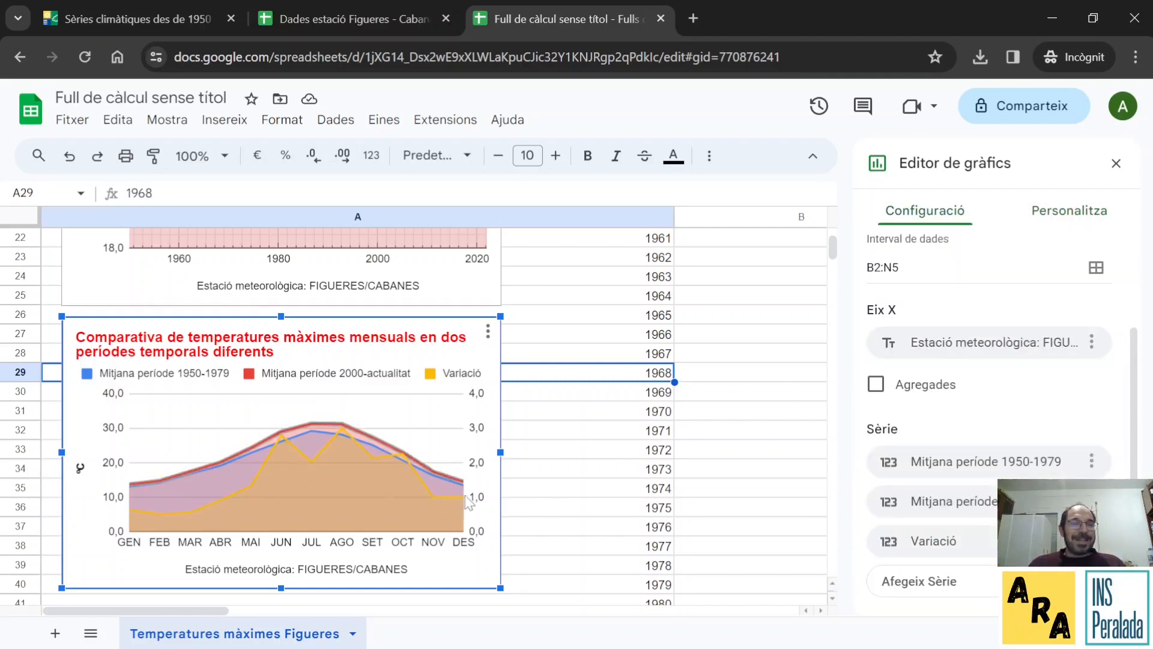
{"action": "scroll", "coordinate": [967, 351], "scroll_direction": "up", "scroll_amount": 3}
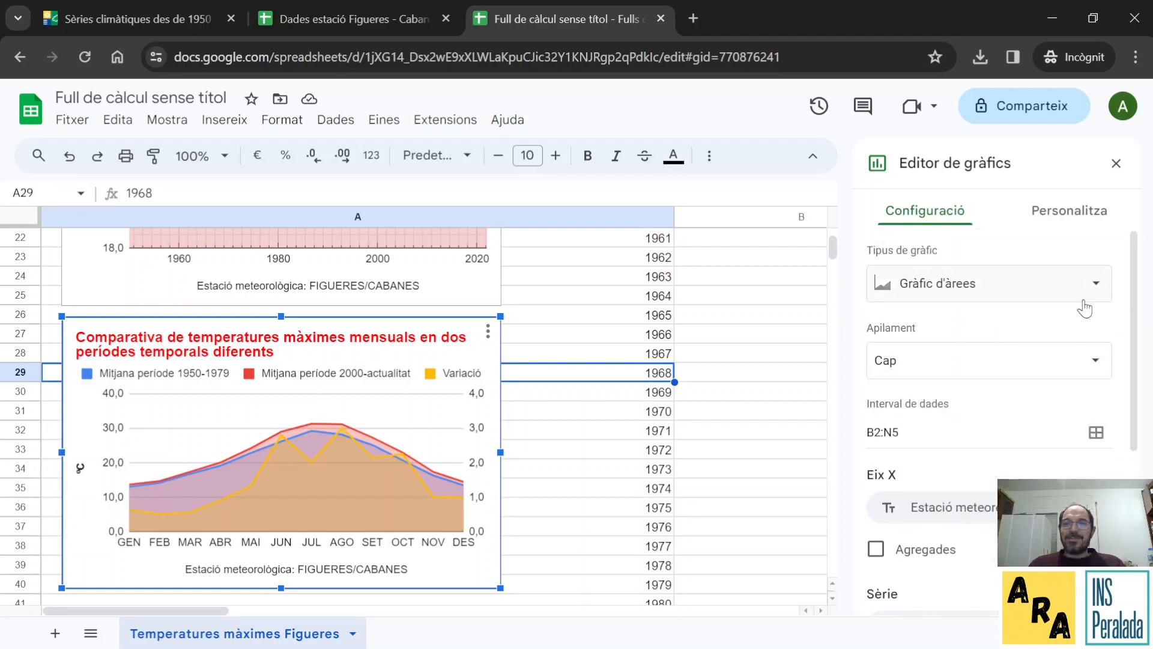
{"action": "left_click", "coordinate": [1099, 285]}
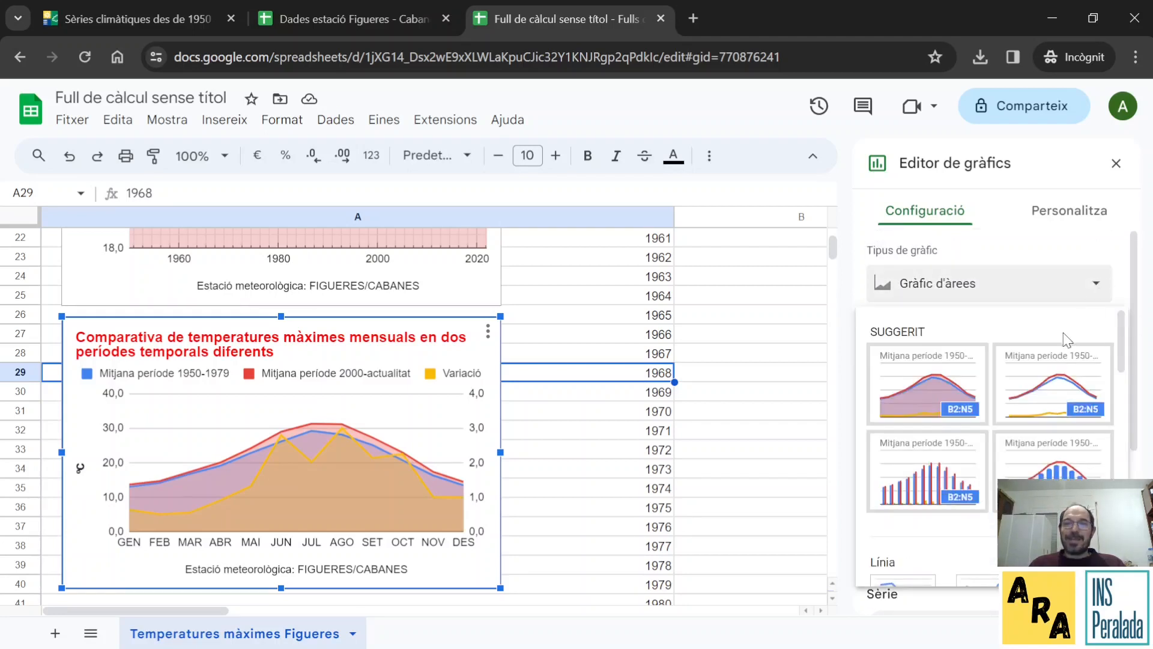
{"action": "left_click", "coordinate": [1061, 388]}
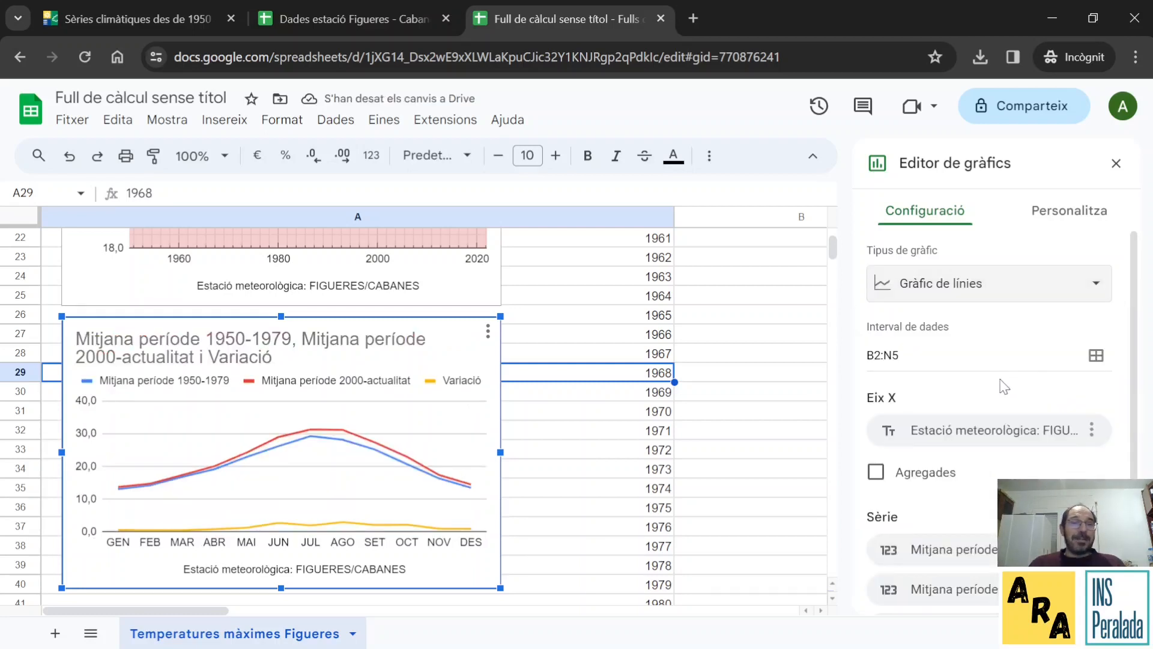
Step: Move the Variació series of the line chart to the right axis (Eix dret)
{"action": "left_click", "coordinate": [1070, 212]}
{"action": "left_click", "coordinate": [937, 383]}
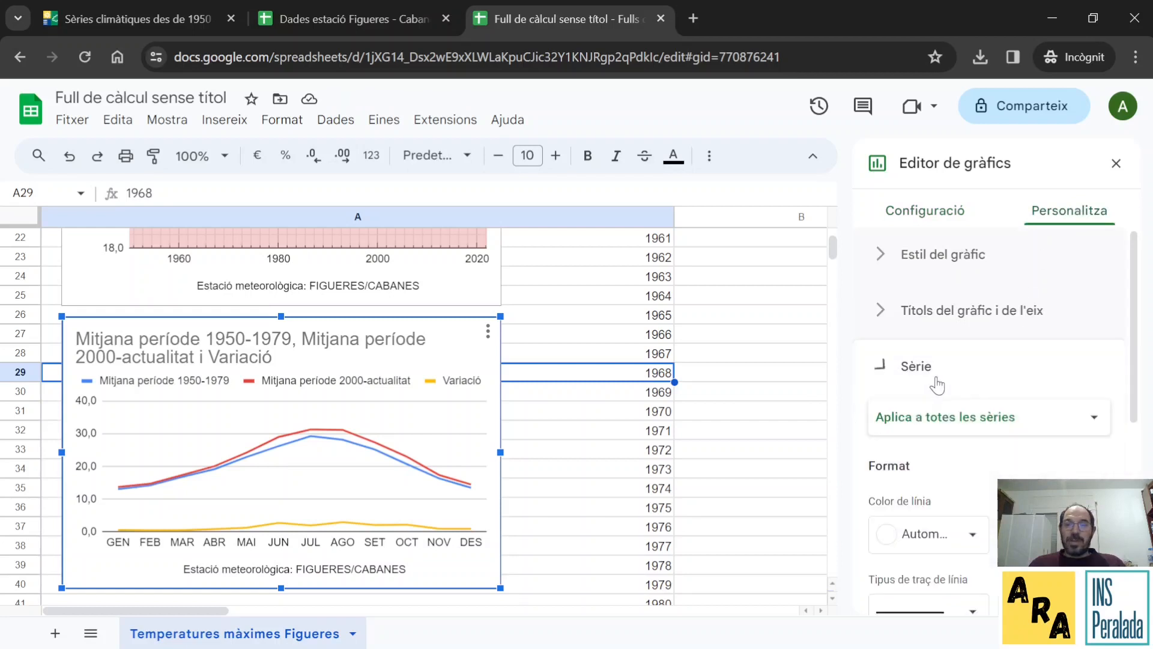
{"action": "left_click", "coordinate": [981, 416]}
{"action": "left_click", "coordinate": [985, 498]}
{"action": "scroll", "coordinate": [993, 470], "scroll_direction": "down", "scroll_amount": 5}
{"action": "scroll", "coordinate": [994, 470], "scroll_direction": "down", "scroll_amount": 2}
{"action": "left_click", "coordinate": [928, 317]}
{"action": "left_click", "coordinate": [904, 339]}
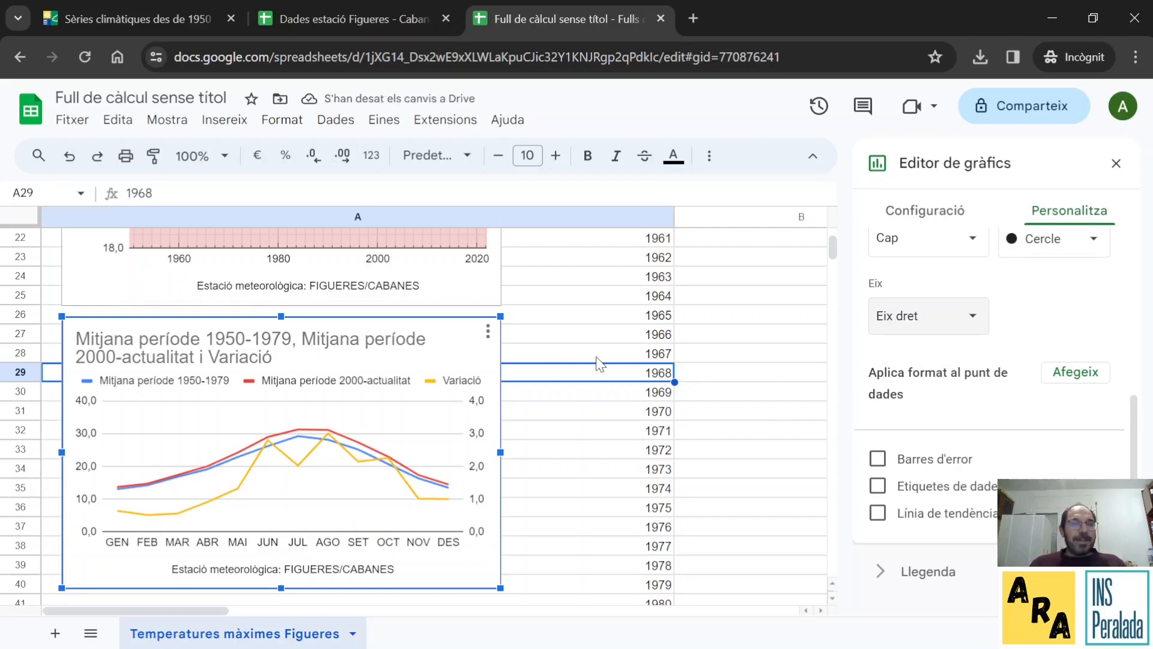
Step: Try slanting the line chart's horizontal axis labels at 30° and 60°, and set the slant to 90°
{"action": "scroll", "coordinate": [601, 370], "scroll_direction": "down", "scroll_amount": 2}
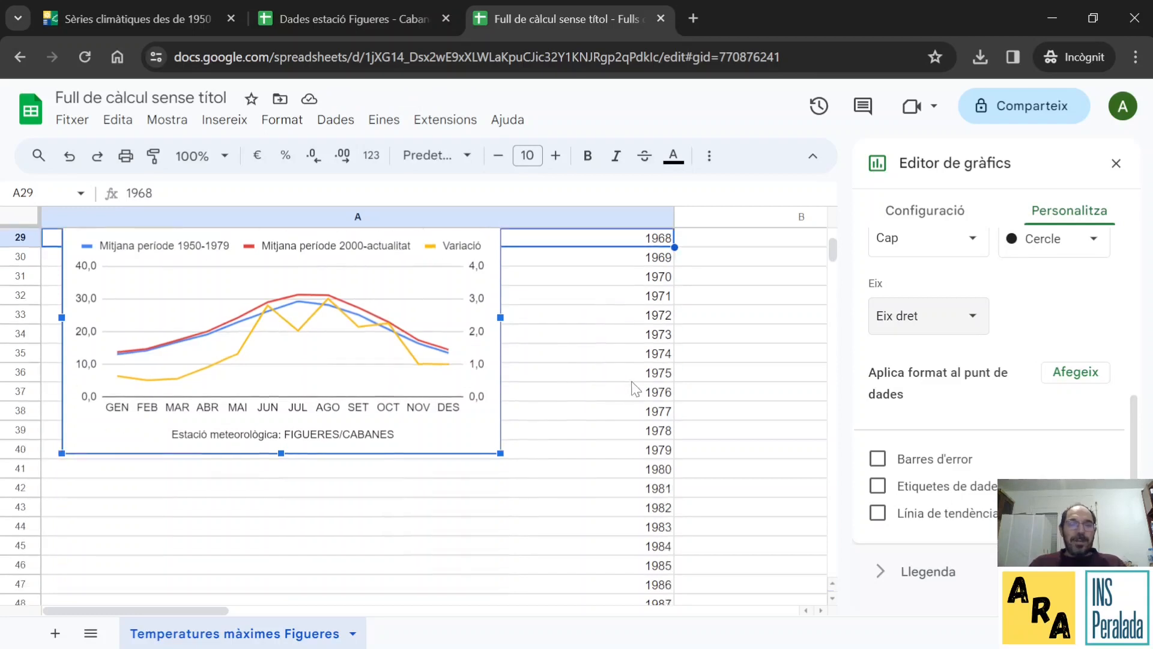
{"action": "scroll", "coordinate": [991, 422], "scroll_direction": "down", "scroll_amount": 3}
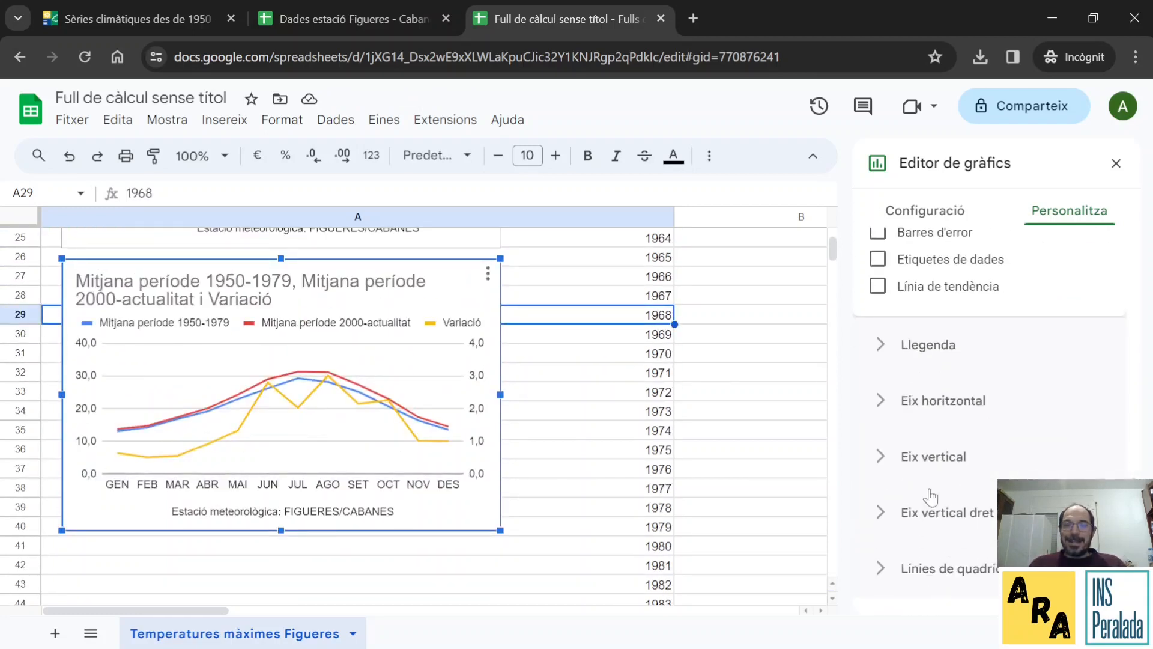
{"action": "left_click", "coordinate": [932, 402]}
{"action": "scroll", "coordinate": [1009, 428], "scroll_direction": "down", "scroll_amount": 2}
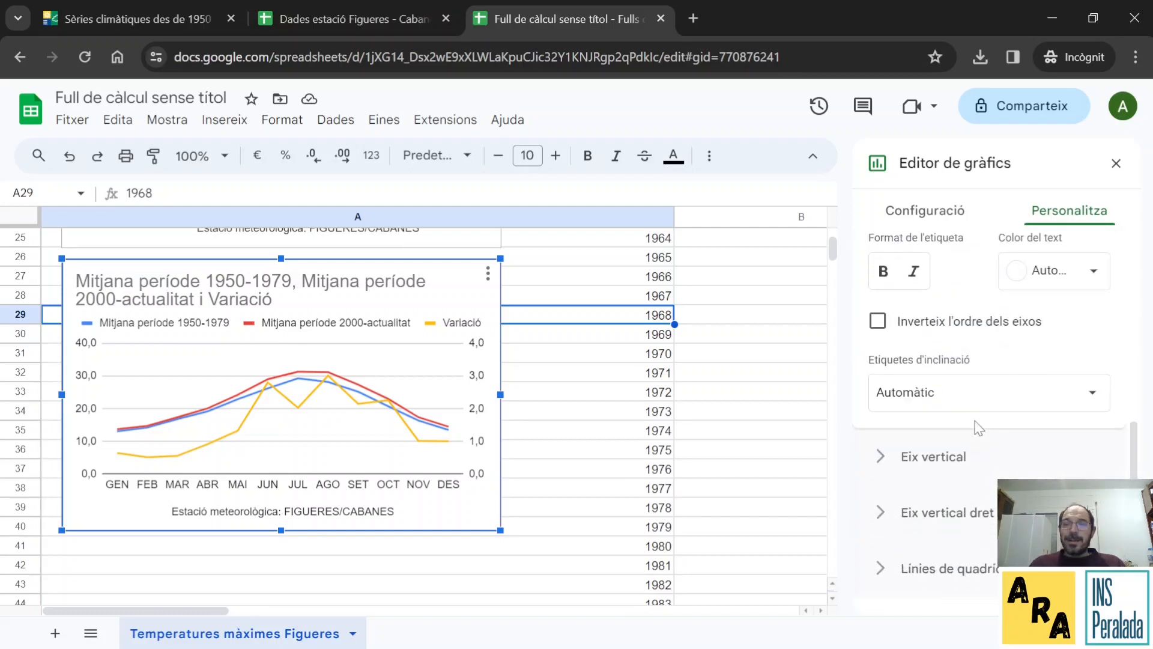
{"action": "left_click", "coordinate": [1091, 396]}
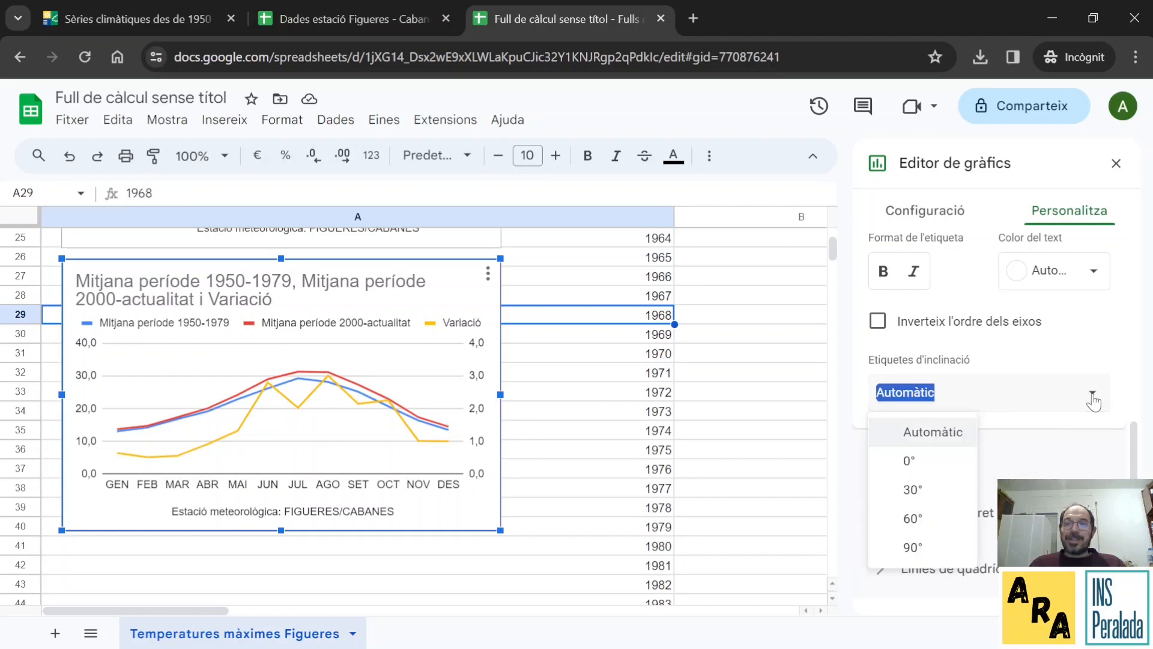
{"action": "left_click", "coordinate": [916, 491]}
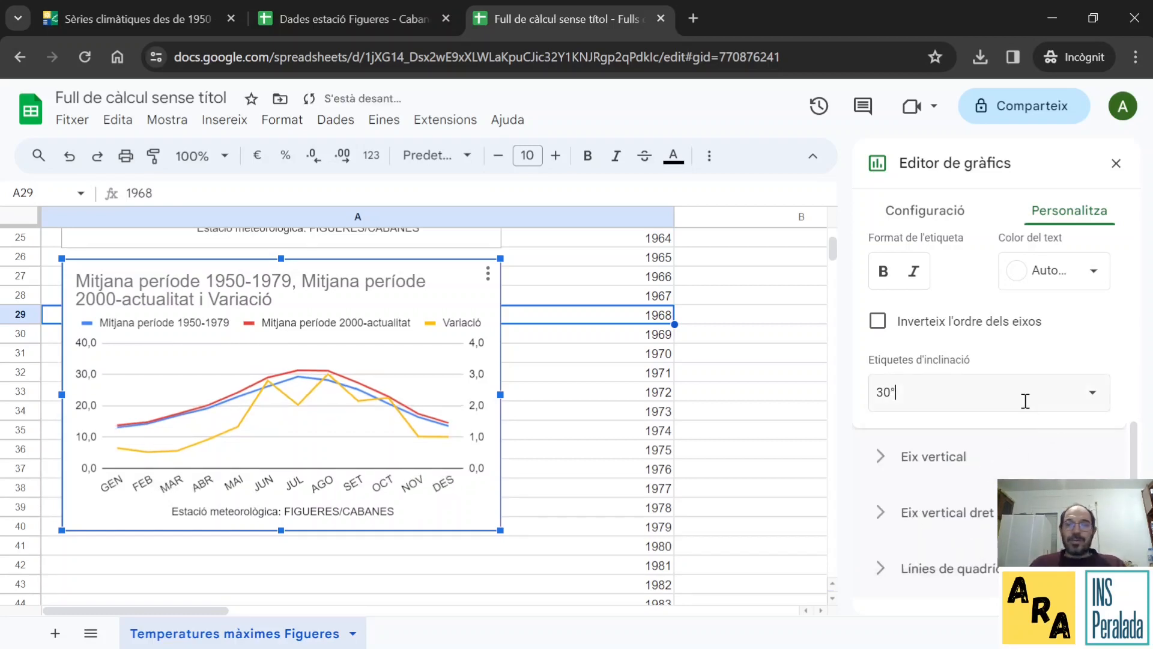
{"action": "left_click", "coordinate": [1090, 396]}
{"action": "left_click", "coordinate": [939, 518]}
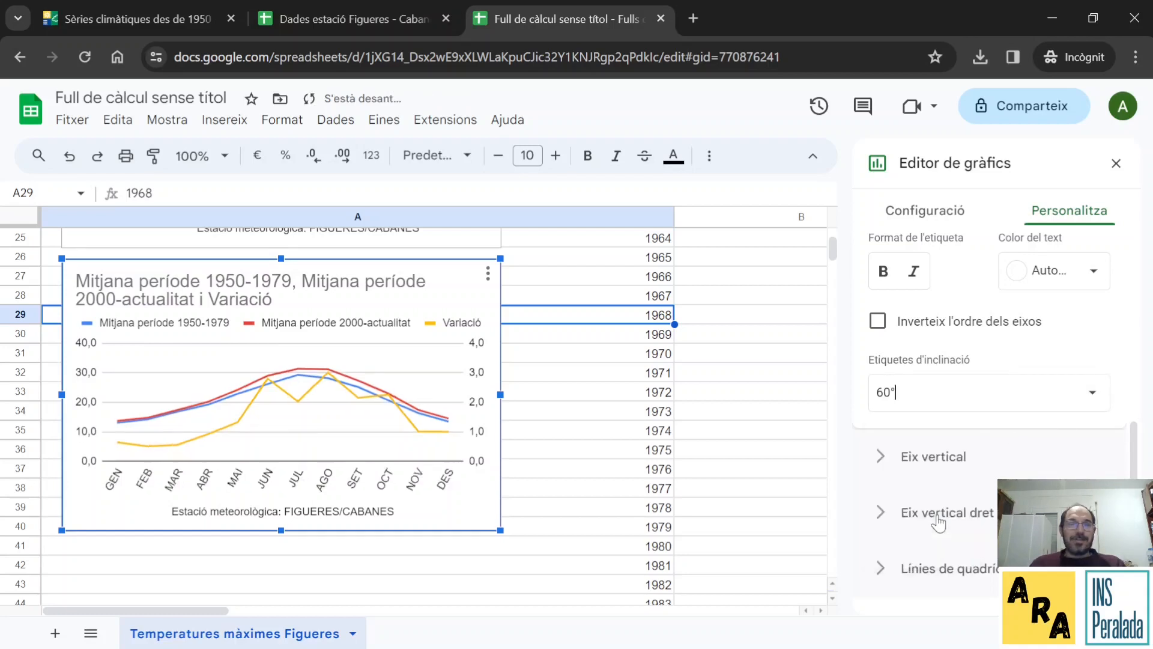
{"action": "left_click", "coordinate": [1089, 391]}
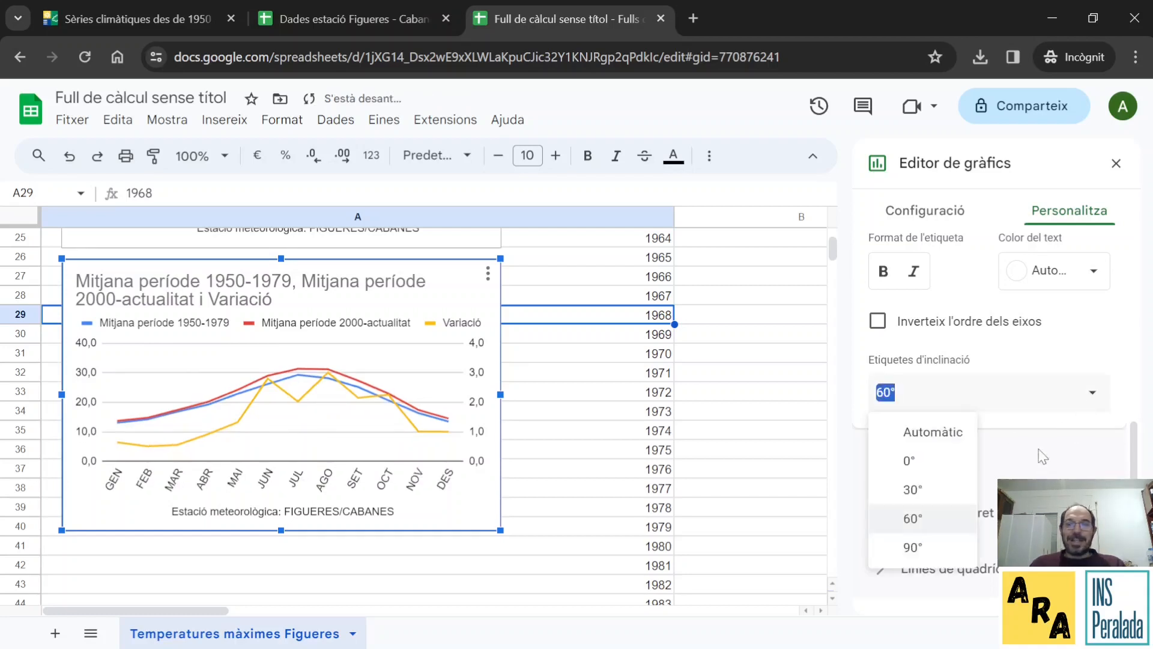
{"action": "left_click", "coordinate": [949, 546]}
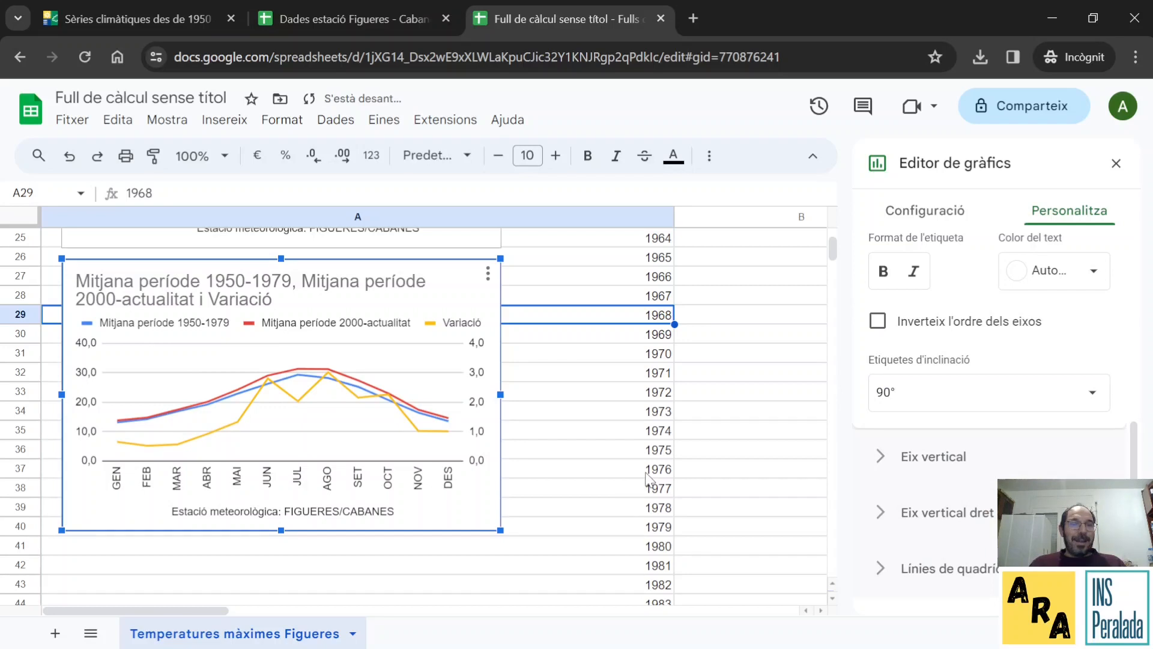
Step: Add secondary gridlines to the line chart's vertical axis, trying a count of 3 and setting it to 2
{"action": "left_click", "coordinate": [917, 569]}
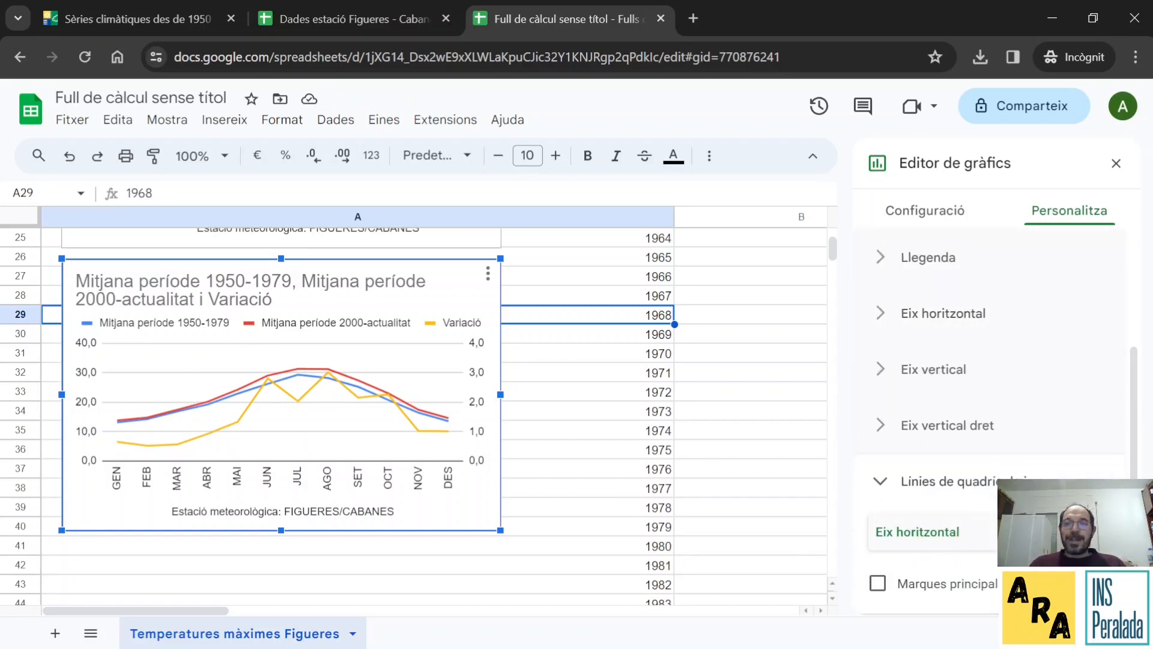
{"action": "left_click", "coordinate": [970, 534]}
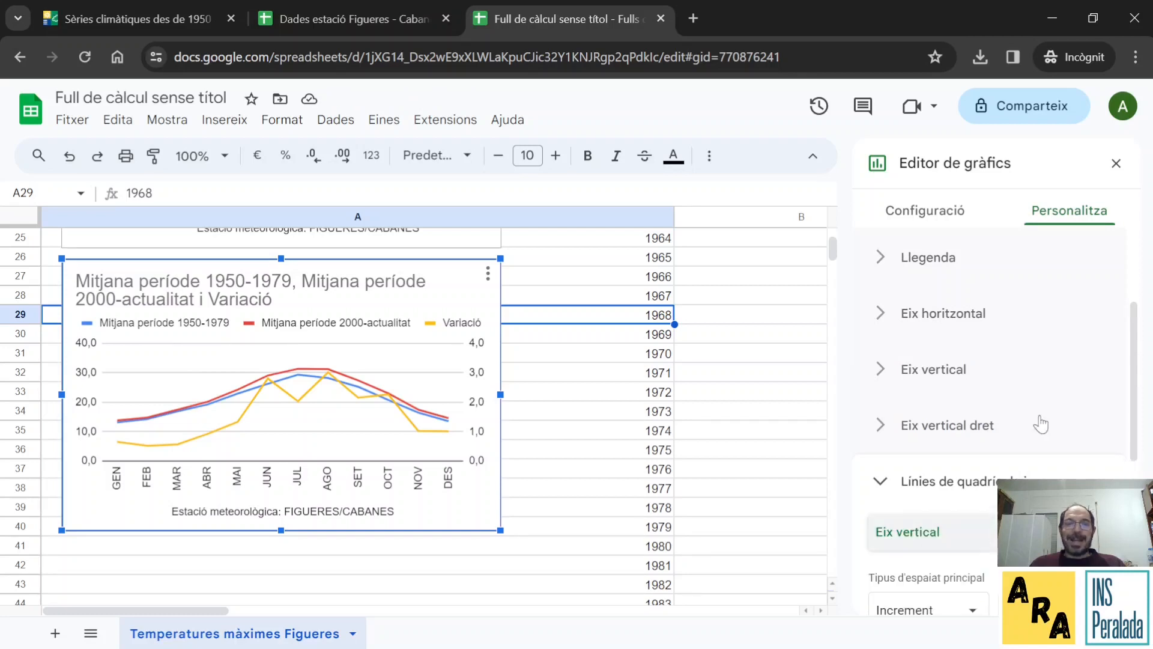
{"action": "scroll", "coordinate": [1037, 425], "scroll_direction": "down", "scroll_amount": 5}
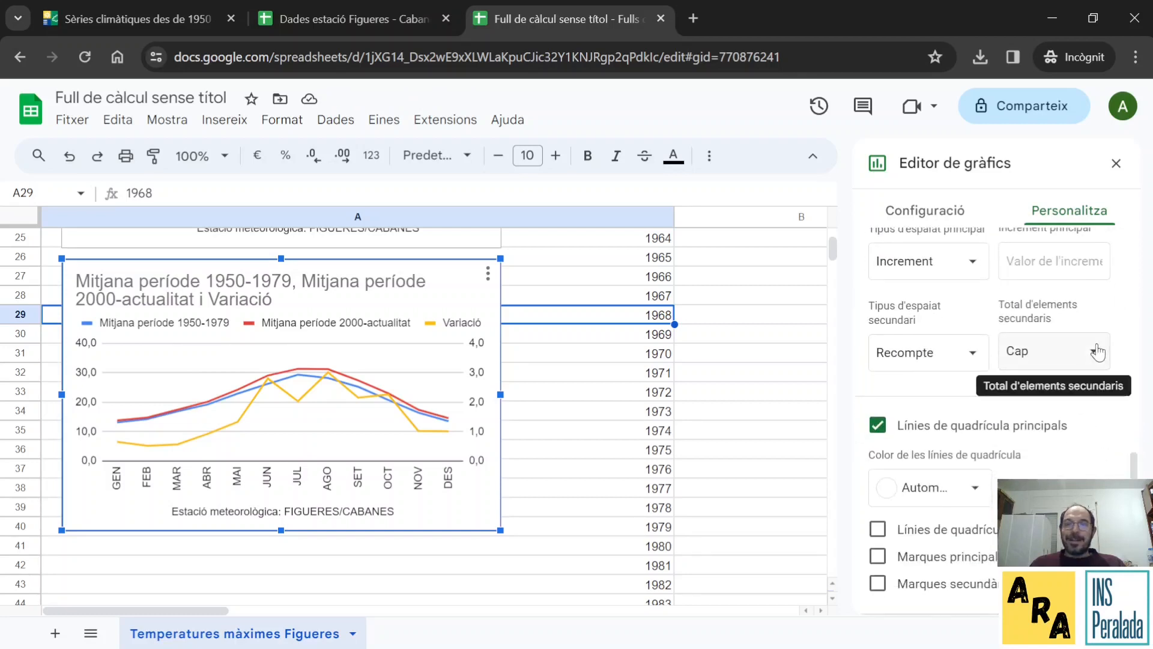
{"action": "left_click", "coordinate": [1098, 351]}
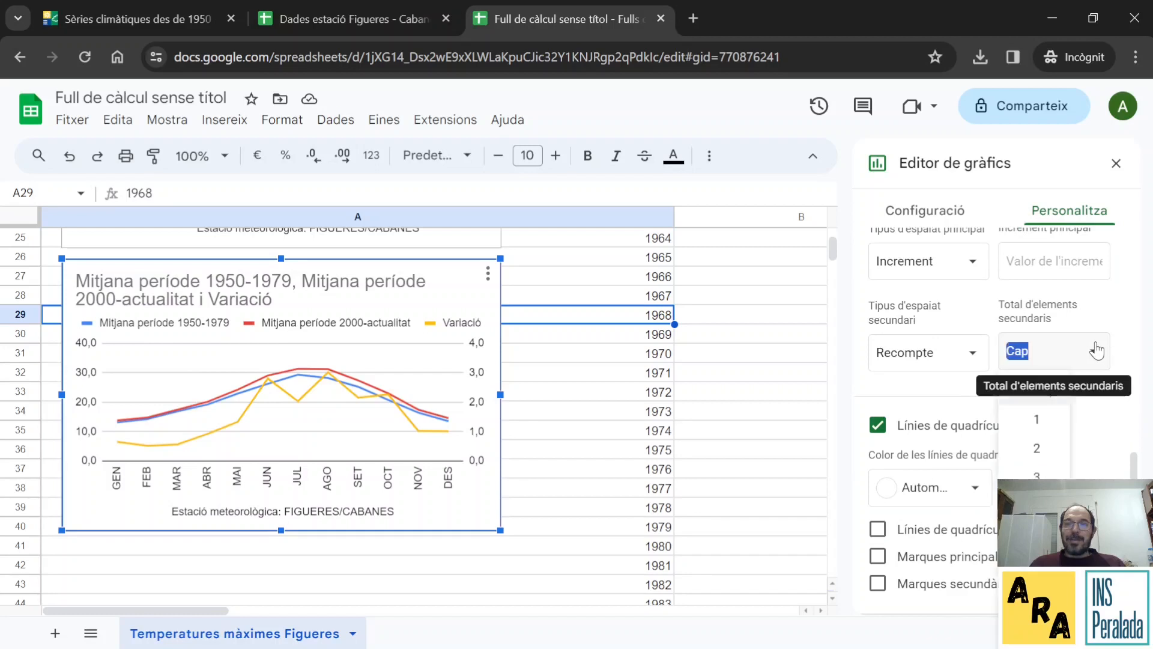
{"action": "left_click", "coordinate": [1048, 474]}
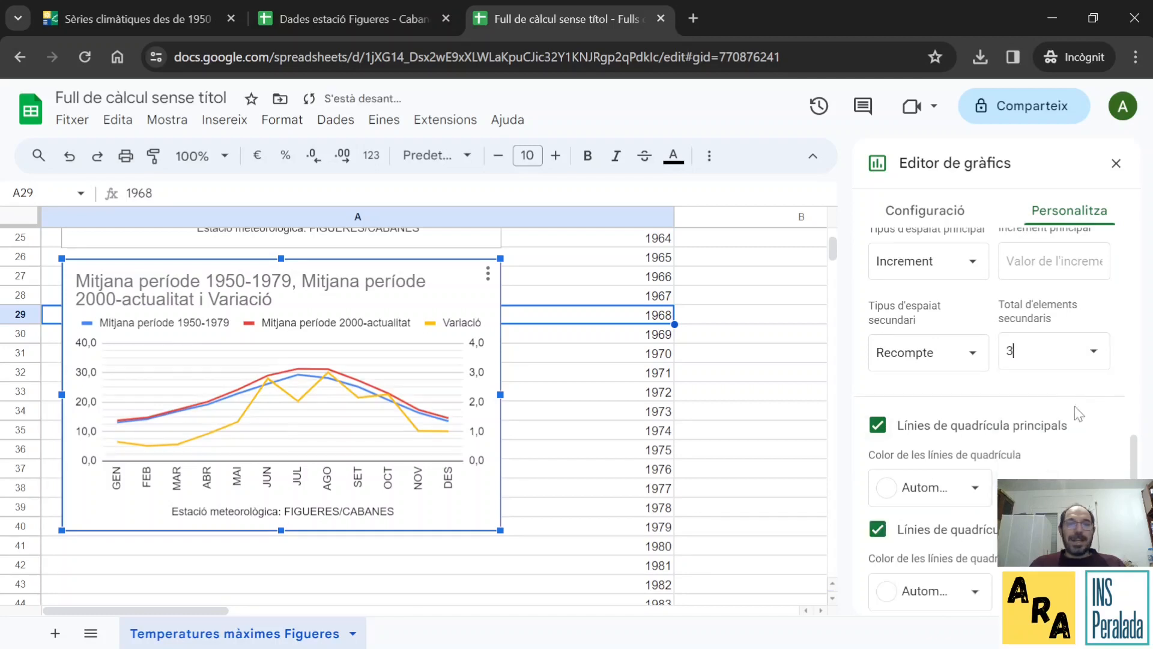
{"action": "left_click", "coordinate": [1104, 358]}
{"action": "left_click", "coordinate": [1038, 449]}
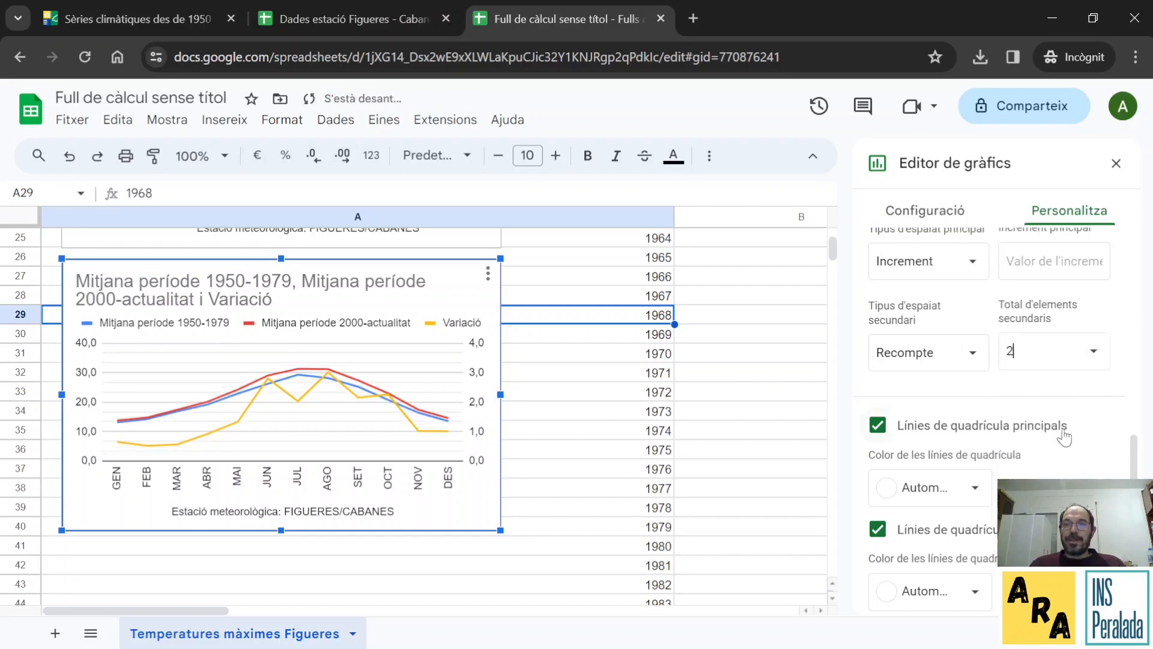
{"action": "scroll", "coordinate": [1065, 436], "scroll_direction": "up", "scroll_amount": 4}
{"action": "scroll", "coordinate": [1063, 434], "scroll_direction": "down", "scroll_amount": 4}
{"action": "scroll", "coordinate": [1060, 436], "scroll_direction": "down", "scroll_amount": 2}
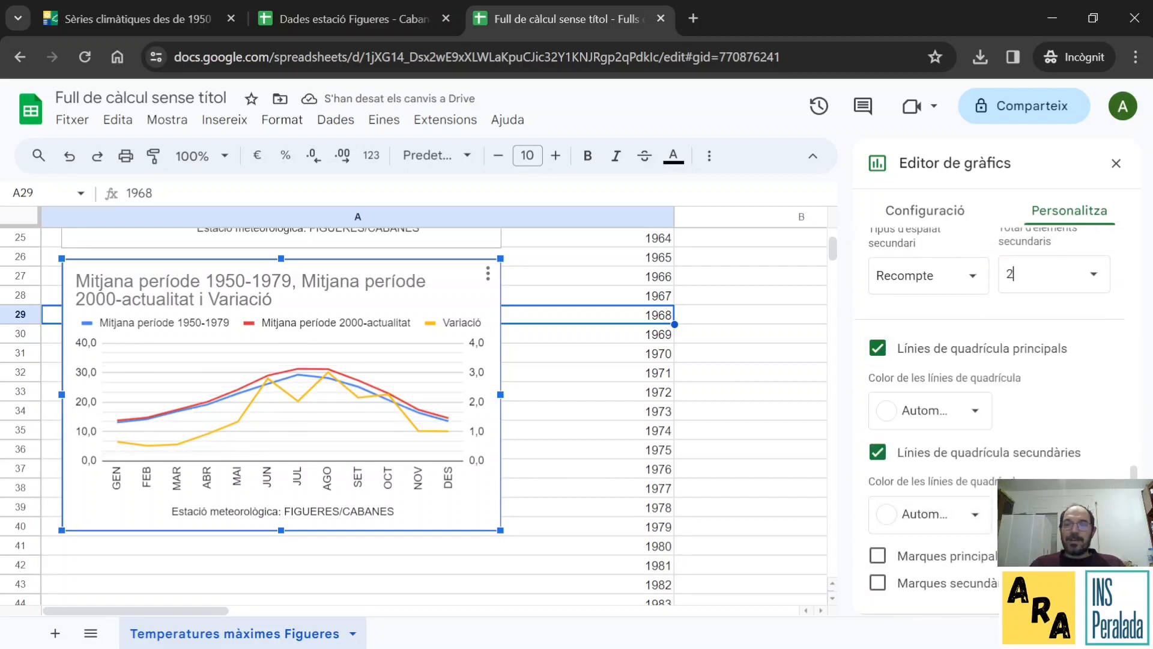
Step: Try showing main tick marks (Marques principals) on the line chart's horizontal axis, and turn them off again
{"action": "scroll", "coordinate": [991, 384], "scroll_direction": "up", "scroll_amount": 5}
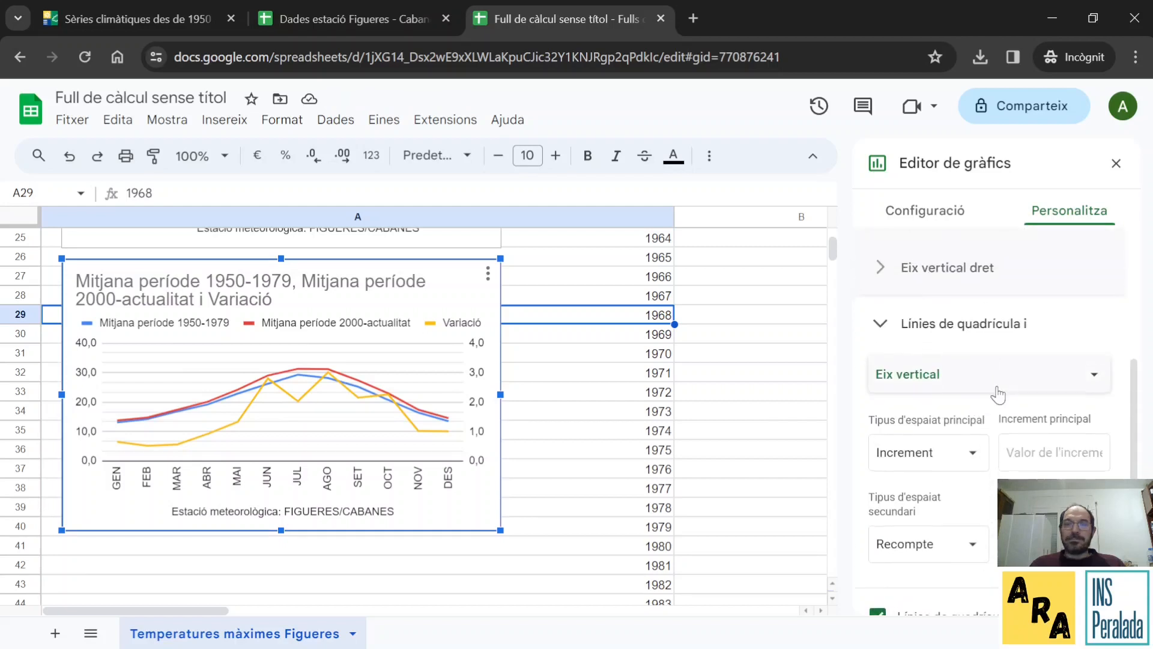
{"action": "left_click", "coordinate": [999, 392]}
{"action": "left_click", "coordinate": [973, 345]}
{"action": "scroll", "coordinate": [1069, 443], "scroll_direction": "up", "scroll_amount": 3}
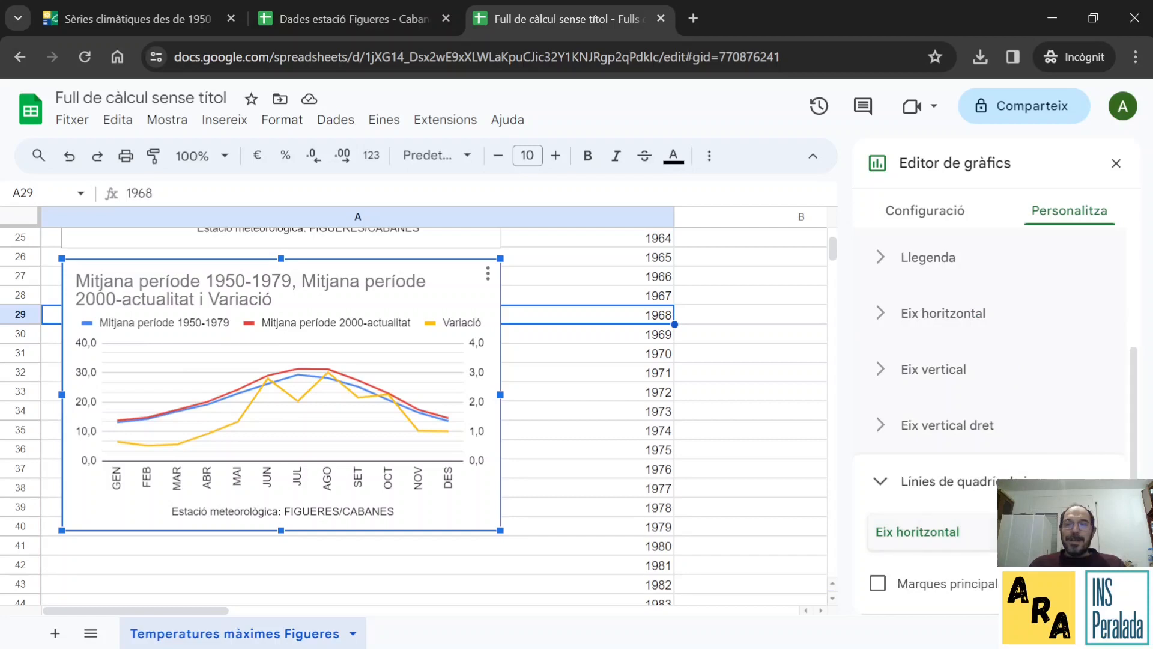
{"action": "left_click", "coordinate": [876, 589]}
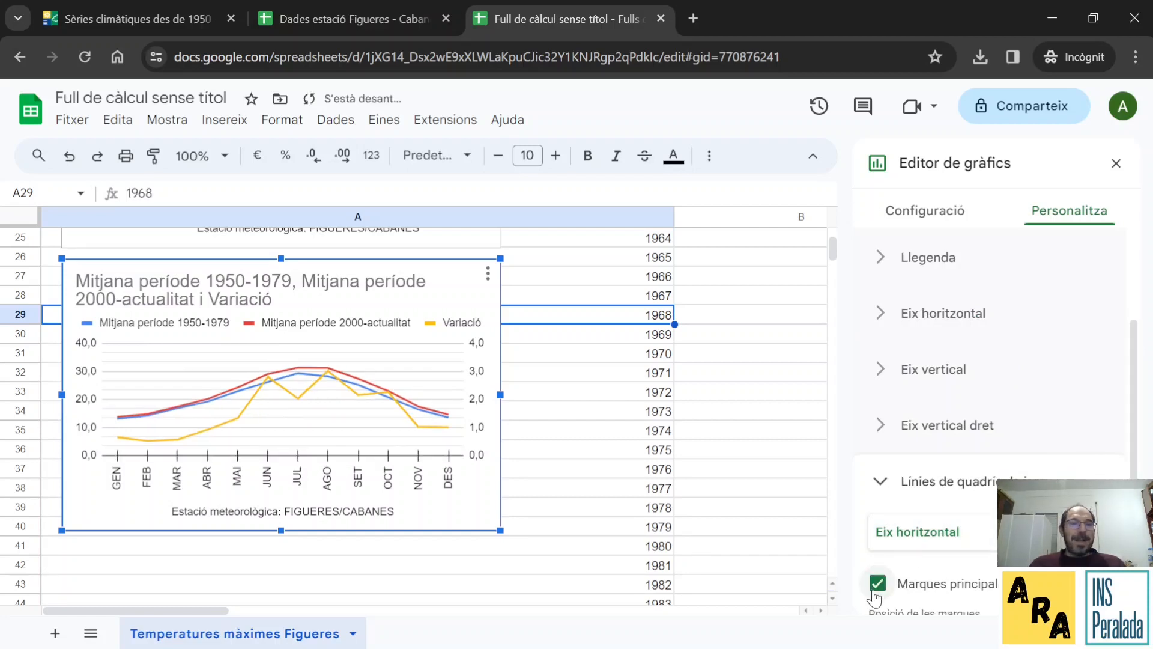
{"action": "left_click", "coordinate": [877, 586]}
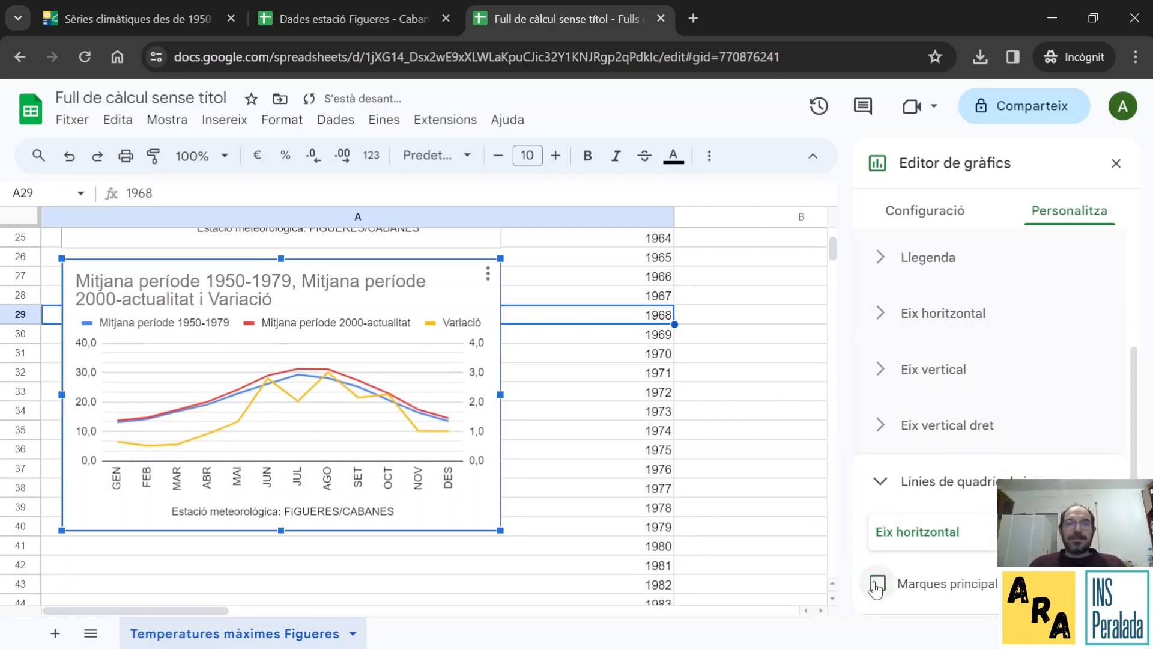
{"action": "left_click", "coordinate": [744, 355]}
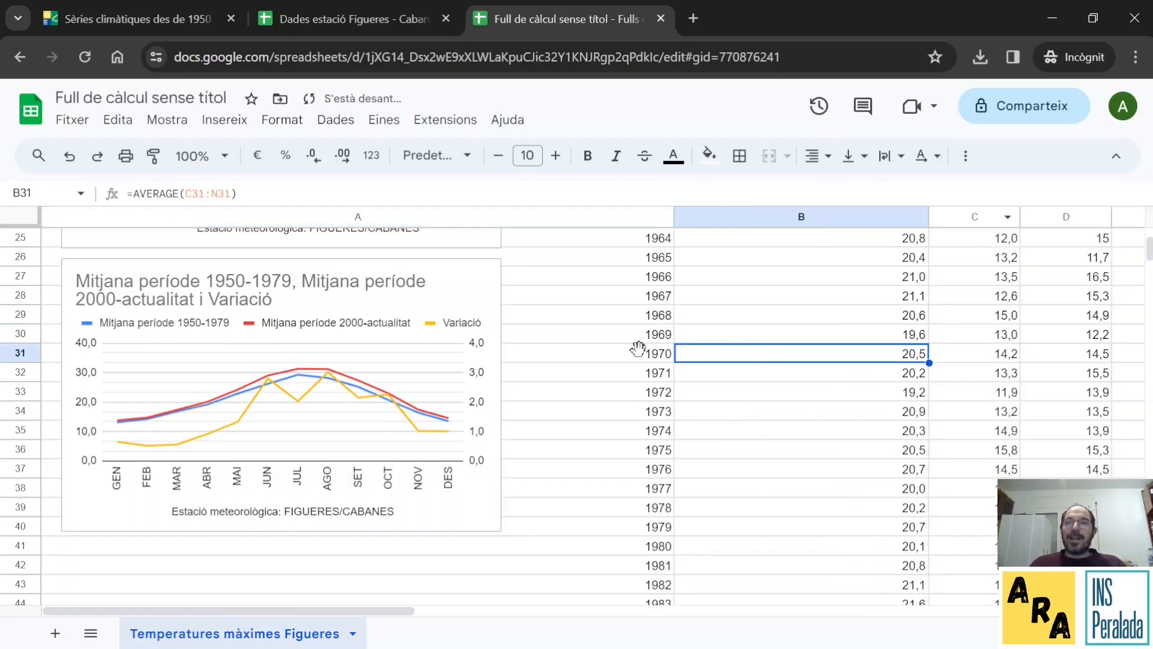
Step: Change the line chart's title to "Comparativa de temperatures màximes mensuals entre dos períodes"
{"action": "scroll", "coordinate": [625, 361], "scroll_direction": "up", "scroll_amount": 6}
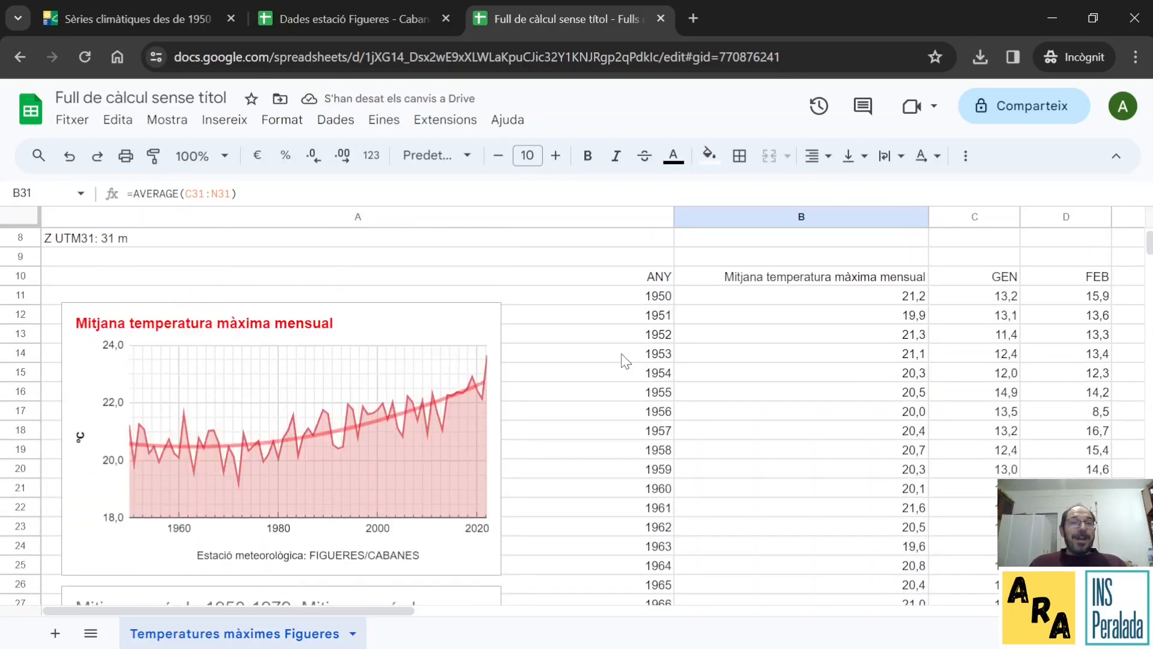
{"action": "scroll", "coordinate": [625, 361], "scroll_direction": "down", "scroll_amount": 2}
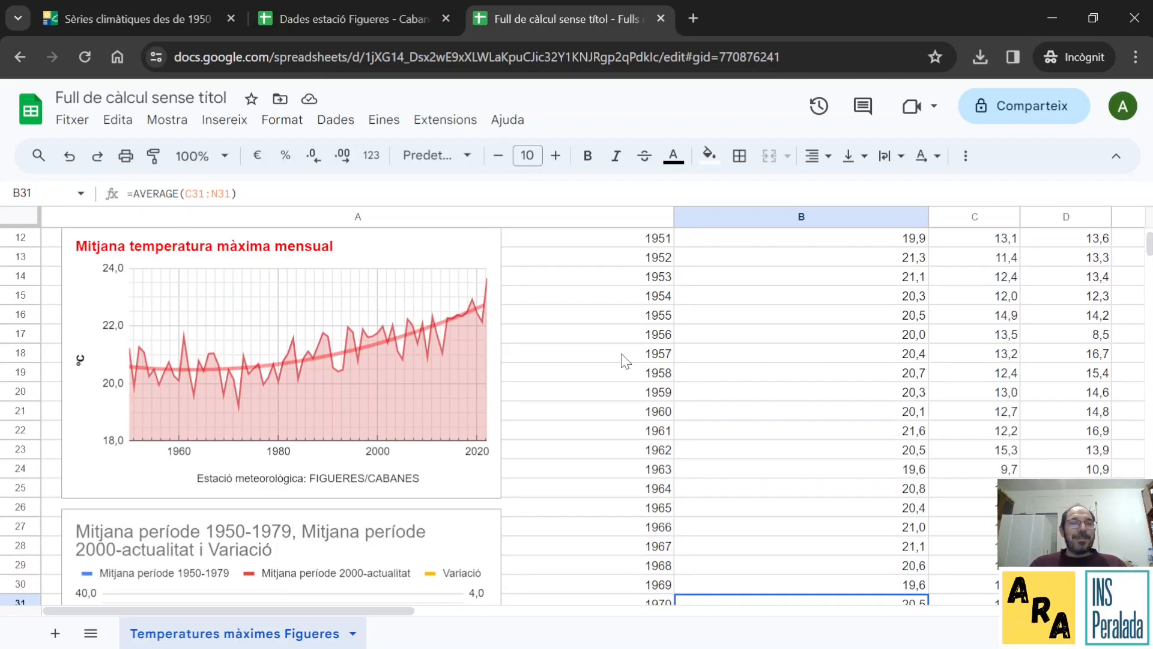
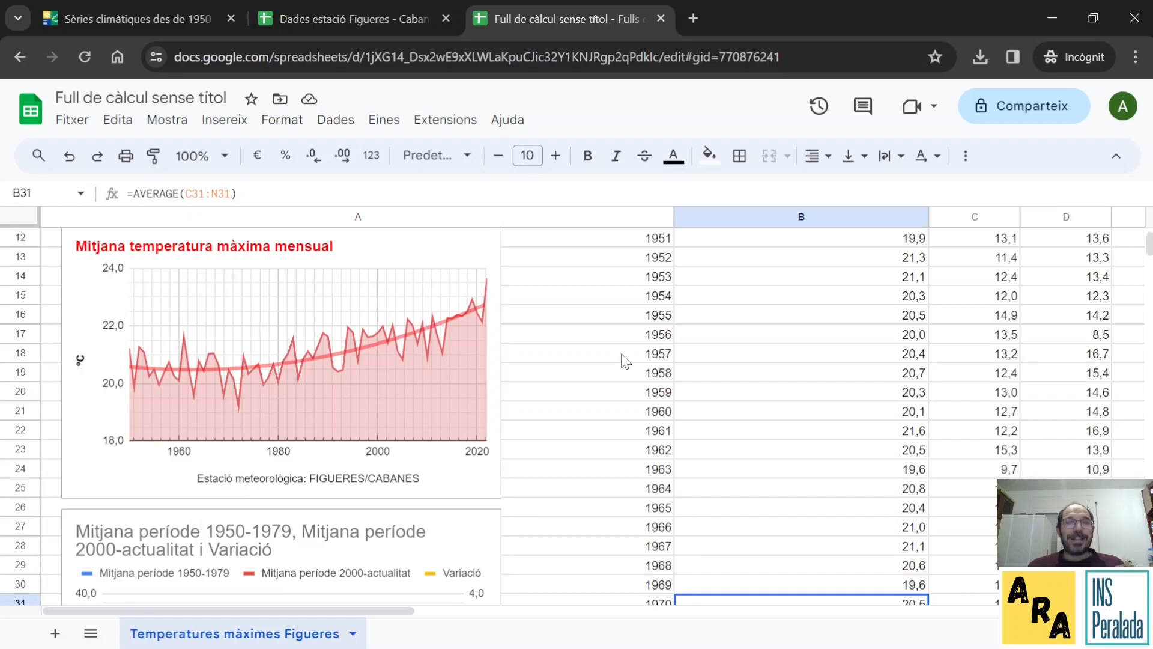
{"action": "left_click", "coordinate": [207, 552]}
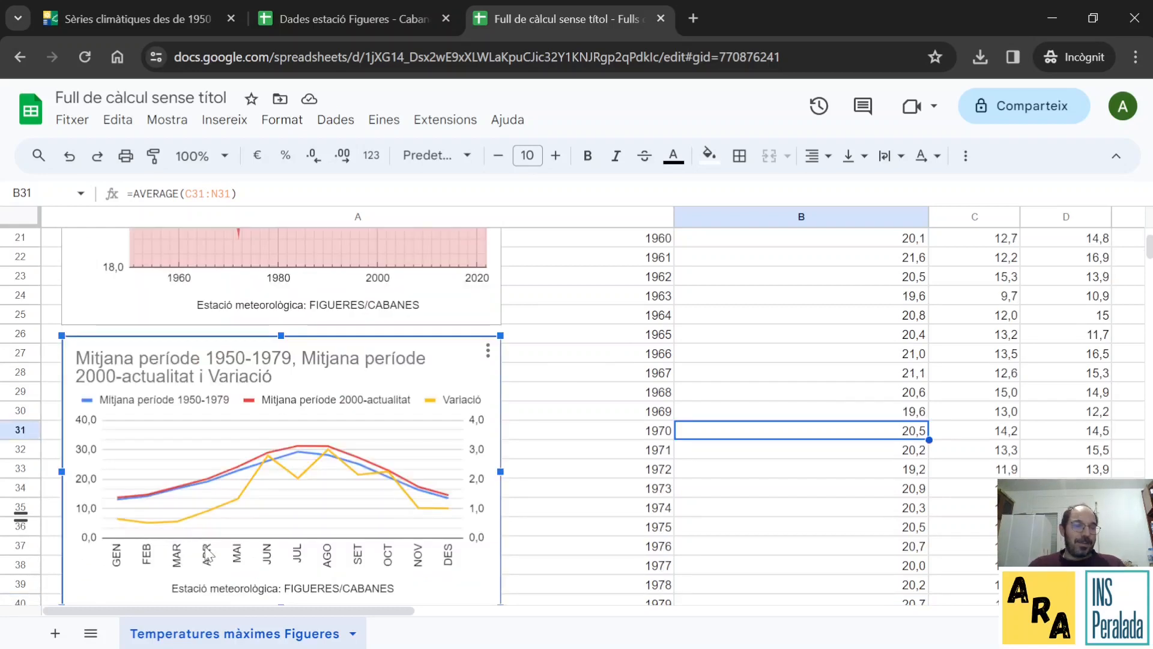
{"action": "double_click", "coordinate": [211, 377]}
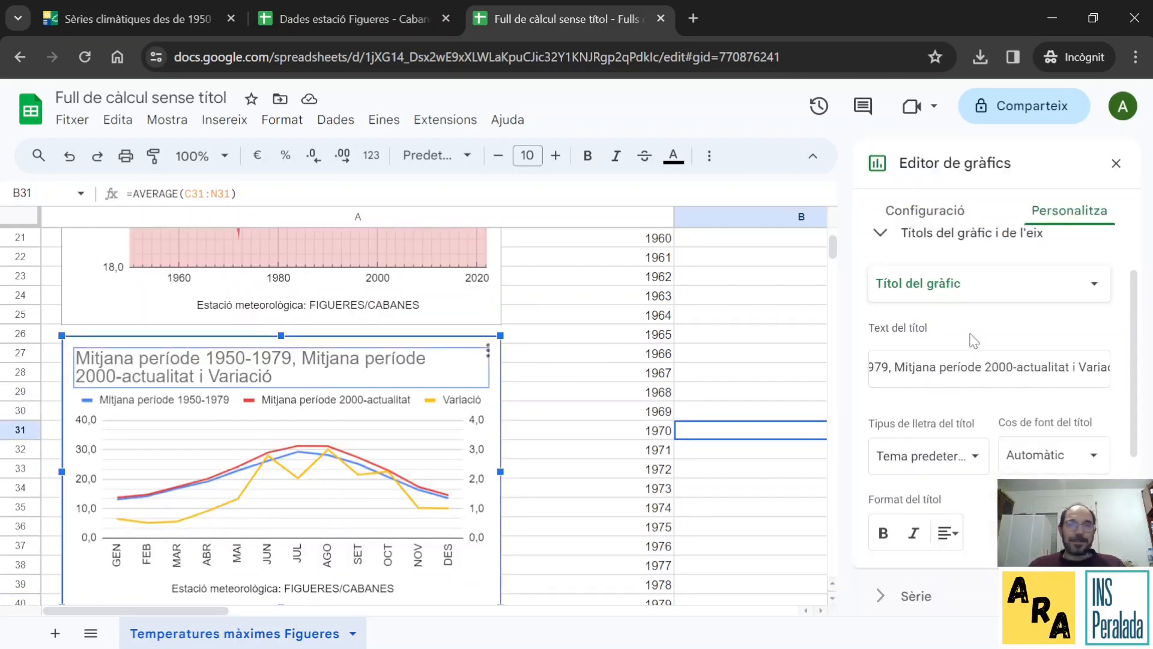
{"action": "double_click", "coordinate": [977, 367]}
{"action": "key", "text": "ctrl+a"}
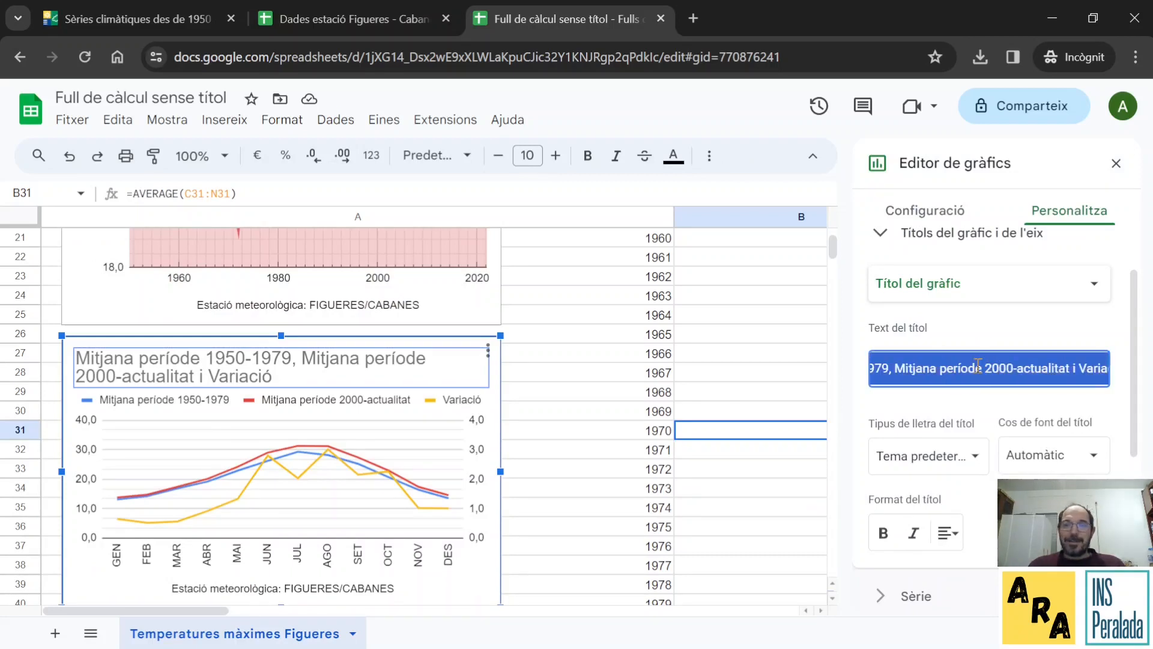
{"action": "type", "text": "Comparativa de temperatu"}
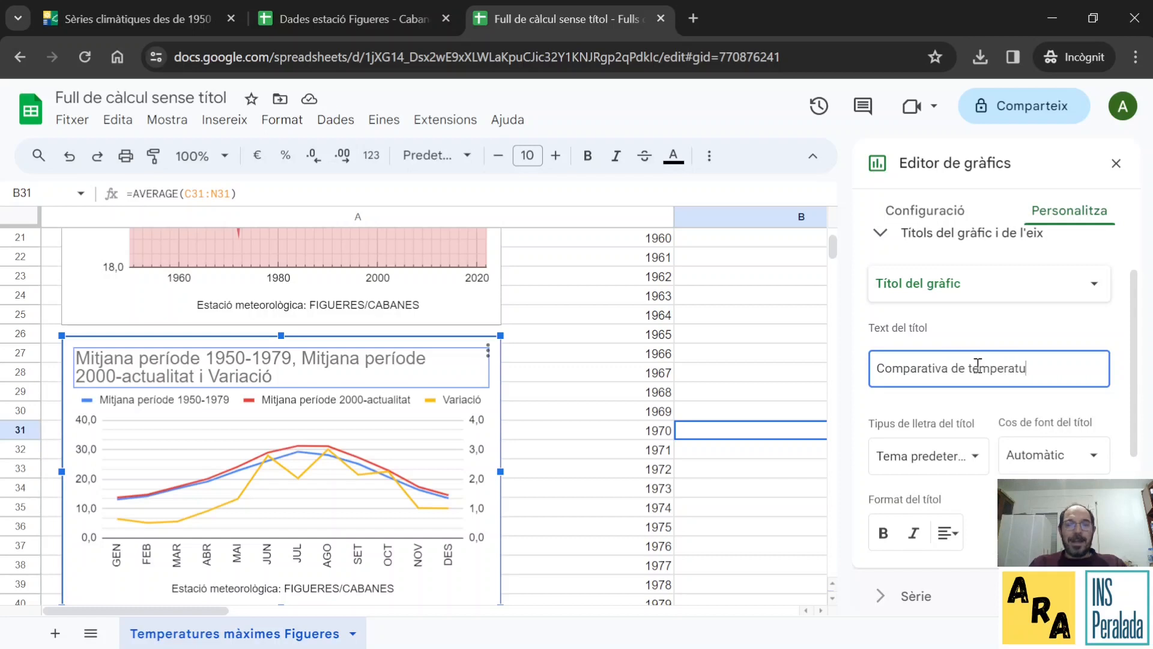
{"action": "type", "text": "res màximes mensuals"}
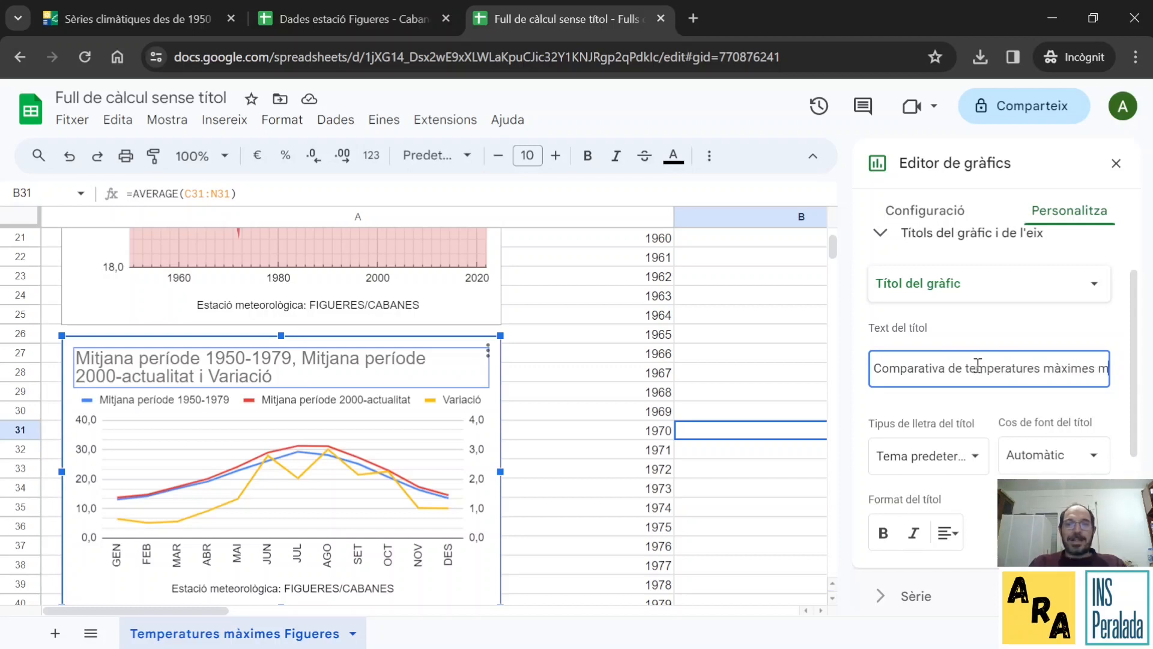
{"action": "type", "text": " entre"}
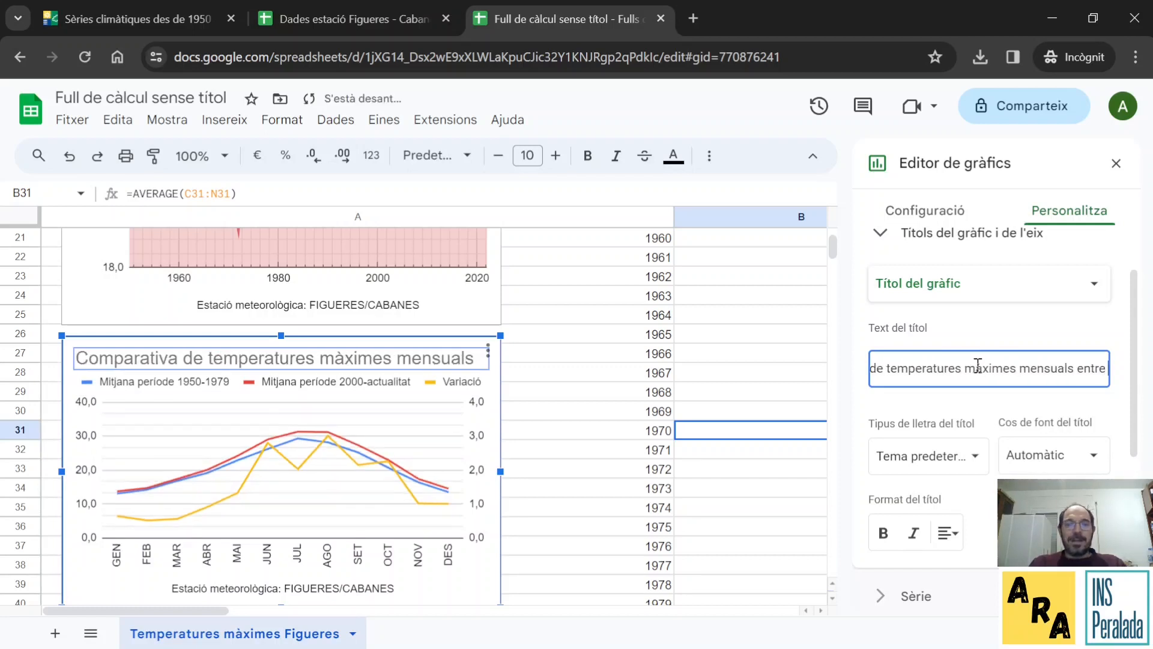
{"action": "type", "text": " dos periodes"}
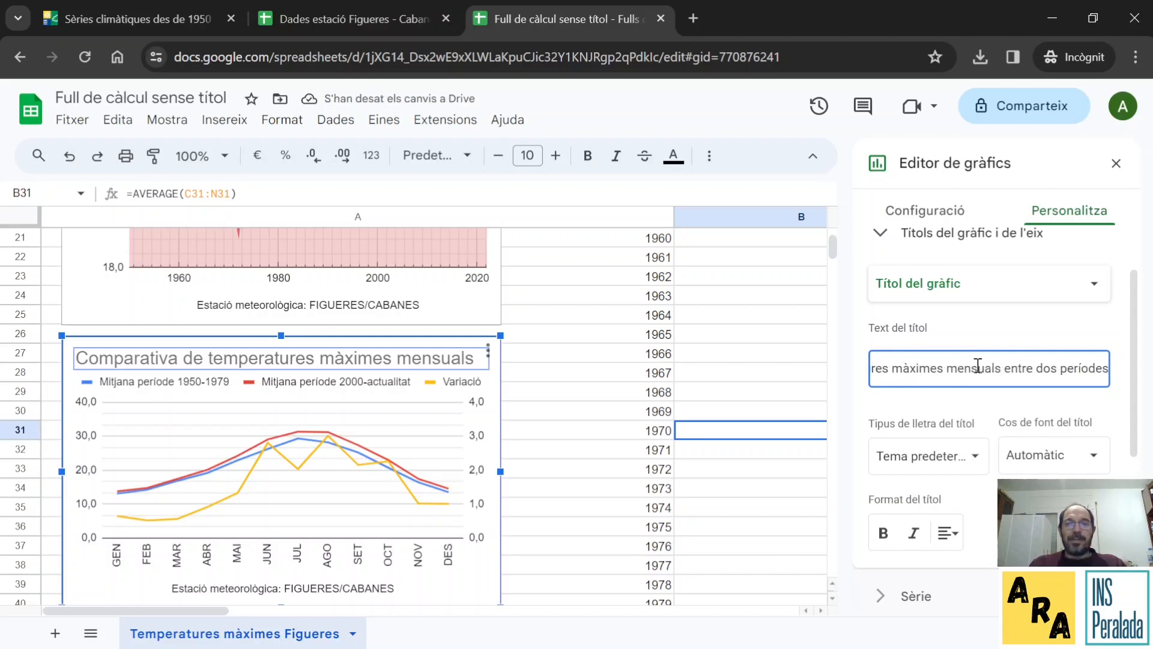
Step: Format the line chart's title as bold red text with font size 16
{"action": "left_click", "coordinate": [883, 533]}
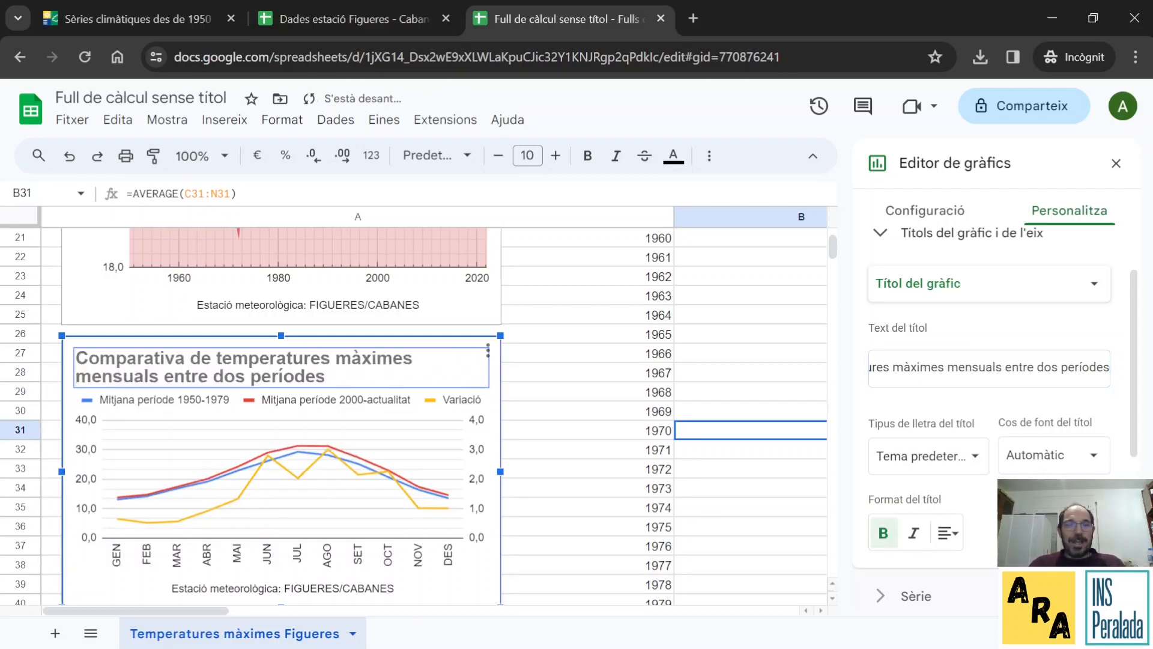
{"action": "left_click", "coordinate": [1053, 532]}
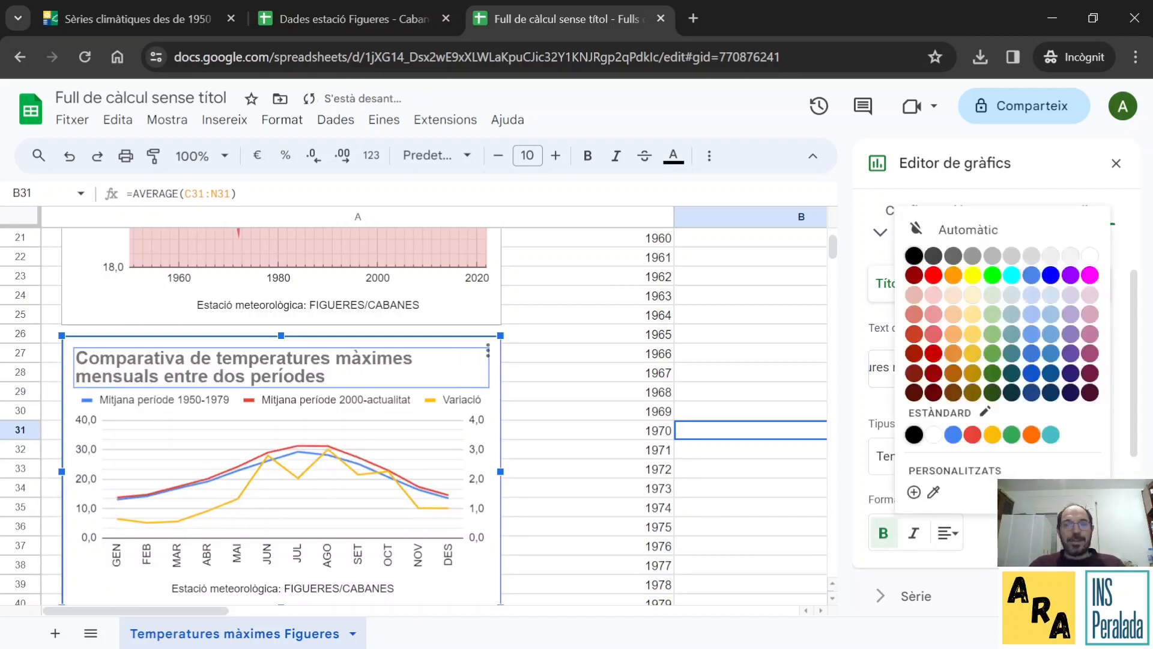
{"action": "left_click", "coordinate": [934, 276]}
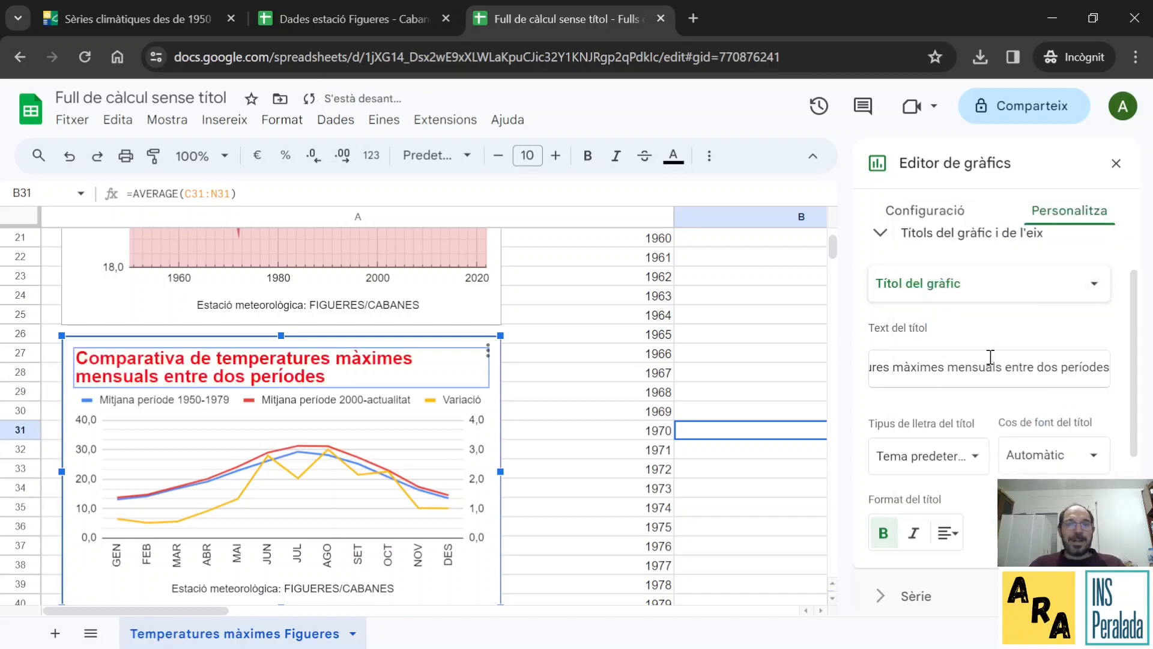
{"action": "left_click", "coordinate": [1094, 460]}
{"action": "left_click", "coordinate": [1047, 271]}
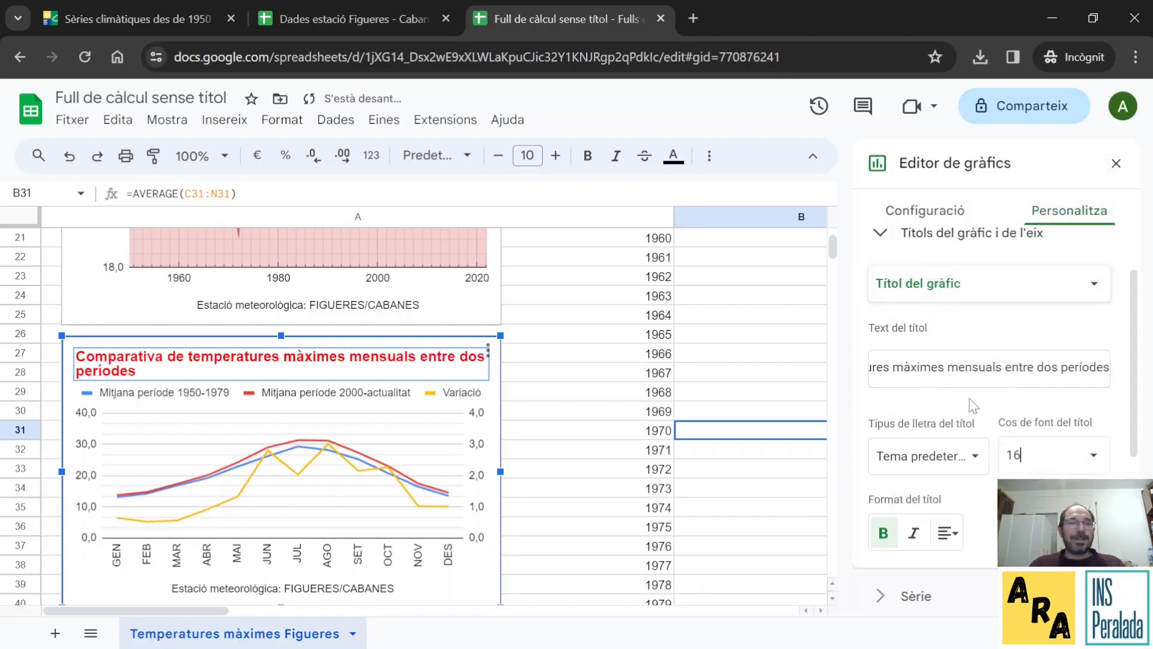
{"action": "left_click", "coordinate": [563, 317]}
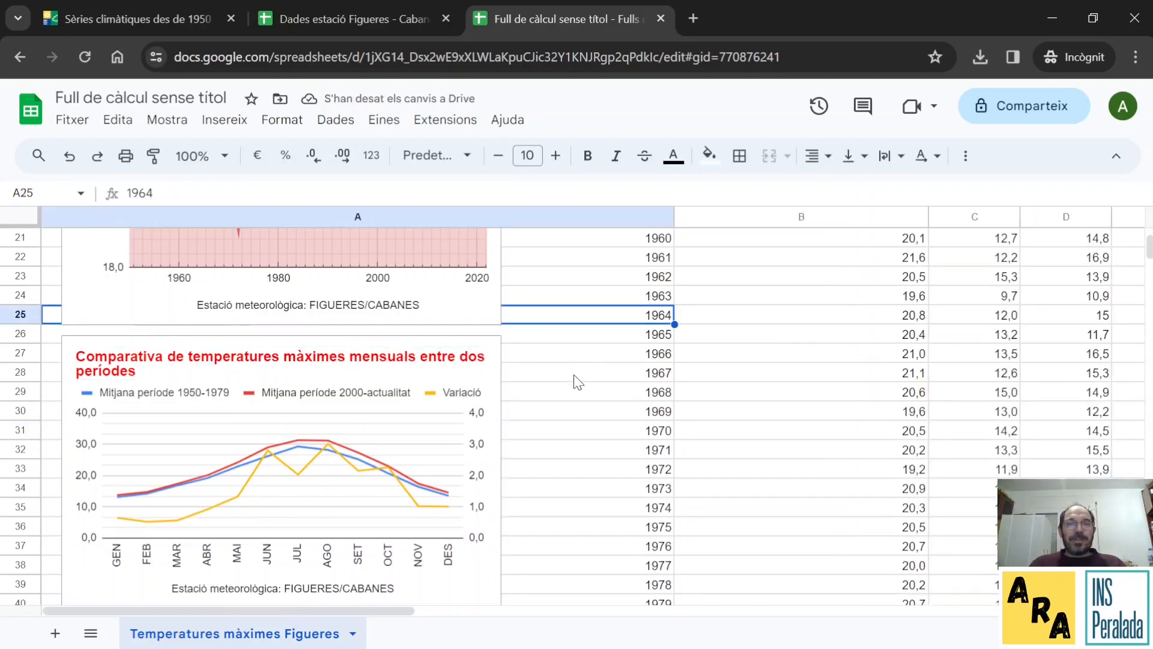
Step: Duplicate the Temperatures màximes Figueres sheet within the same spreadsheet
{"action": "left_click", "coordinate": [352, 635]}
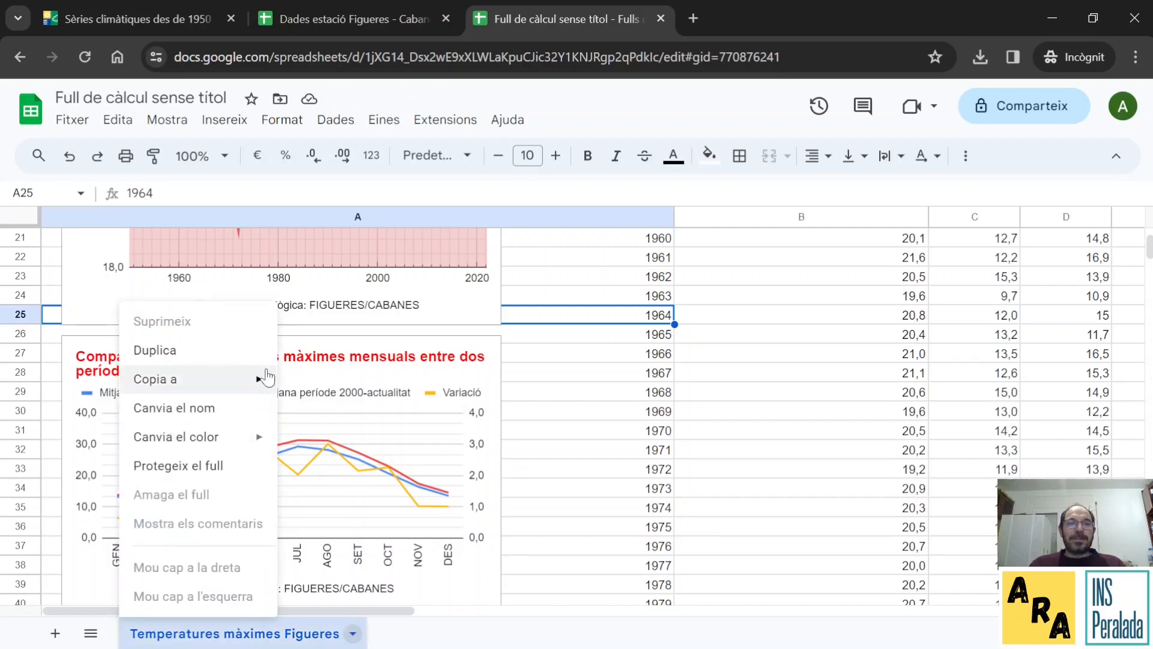
{"action": "mouse_move", "coordinate": [260, 382]}
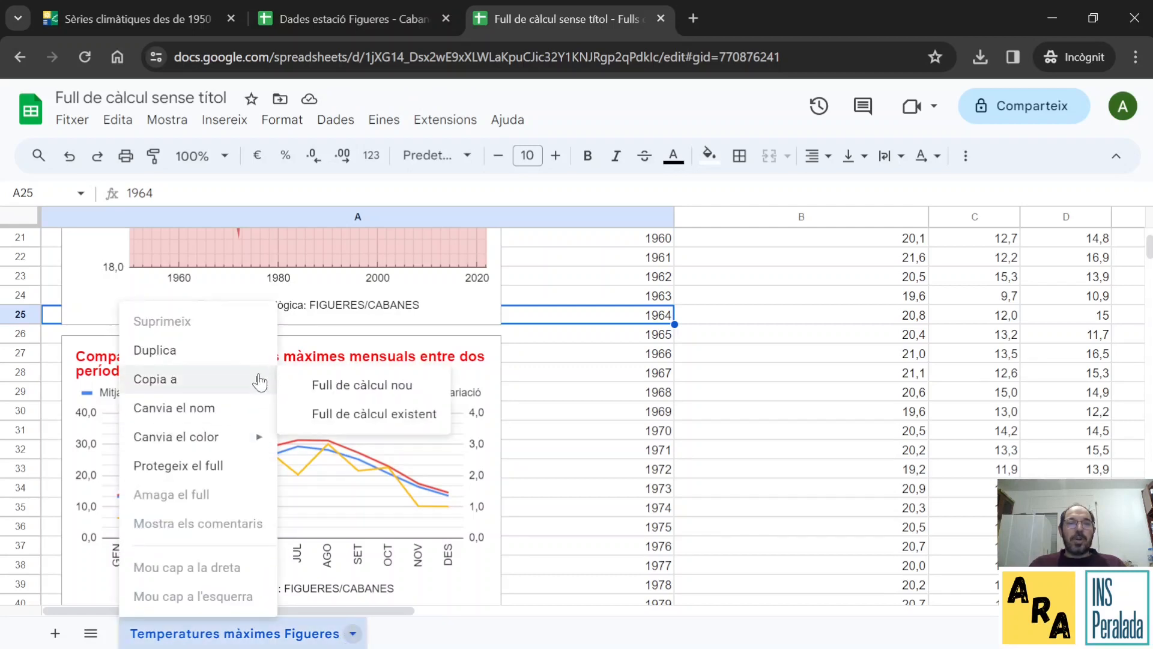
{"action": "left_click", "coordinate": [228, 351]}
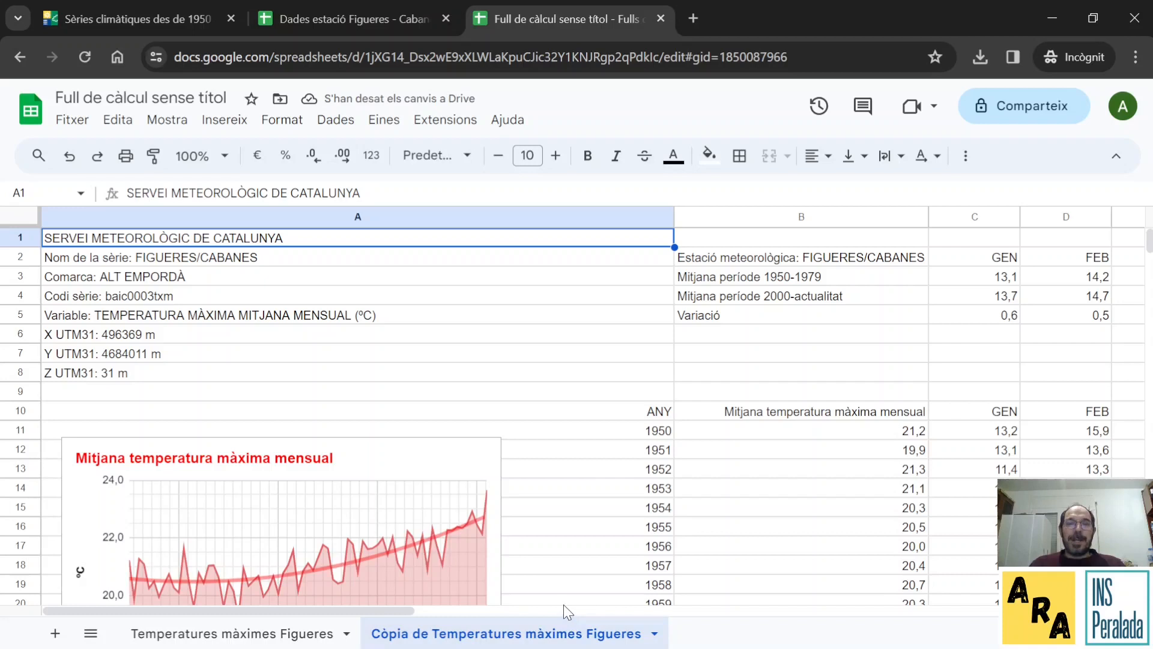
Step: Rename the duplicated sheet as "Temperatures mínimes Figueres"
{"action": "double_click", "coordinate": [527, 633]}
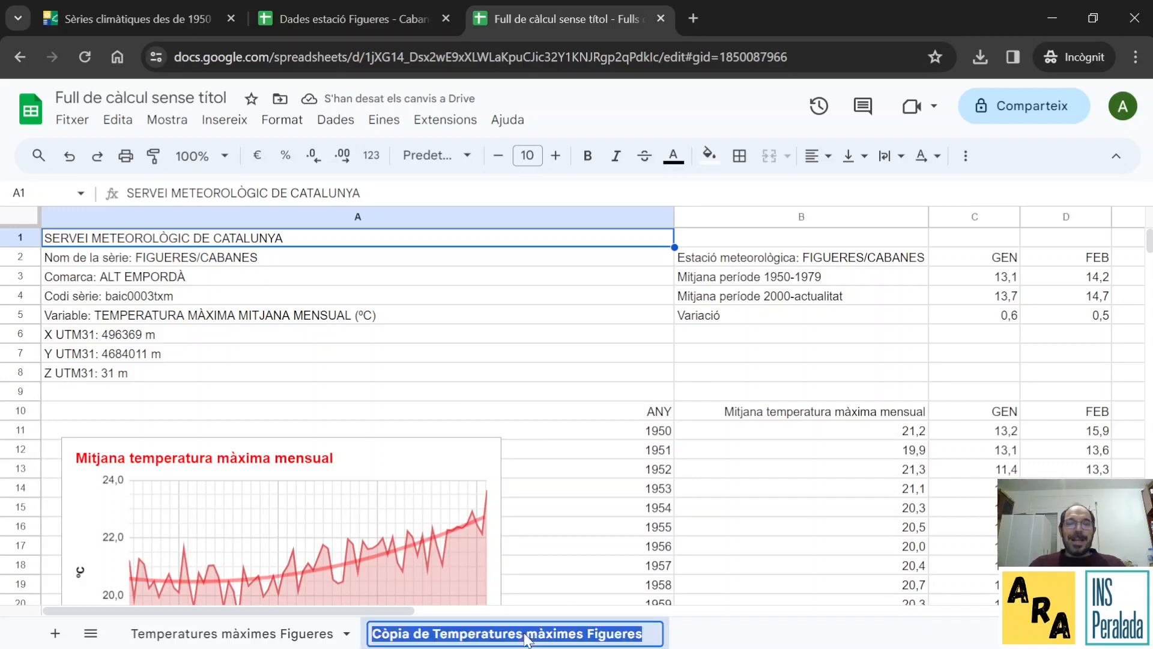
{"action": "key", "text": "Home"}
{"action": "key", "text": "Delete"}
{"action": "key", "text": "Delete"}
{"action": "key", "text": "Delete"}
{"action": "key", "text": "Delete"}
{"action": "key", "text": "Delete"}
{"action": "key", "text": "Delete"}
{"action": "key", "text": "Delete"}
{"action": "key", "text": "Delete"}
{"action": "key", "text": "Delete"}
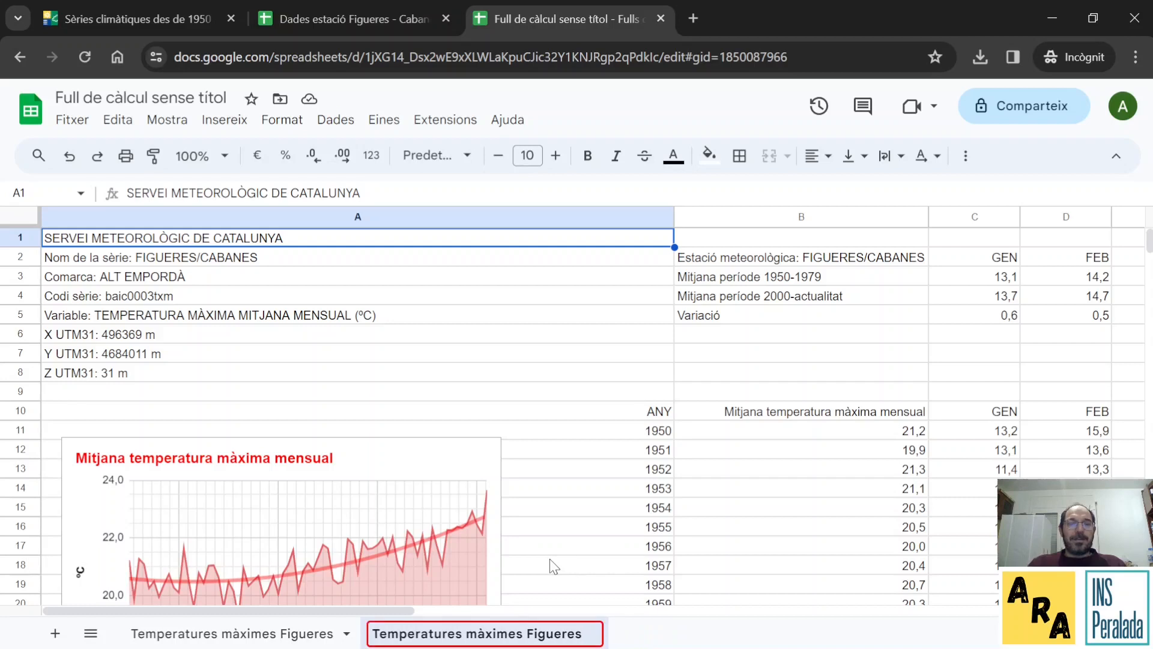
{"action": "type", "text": "mini"}
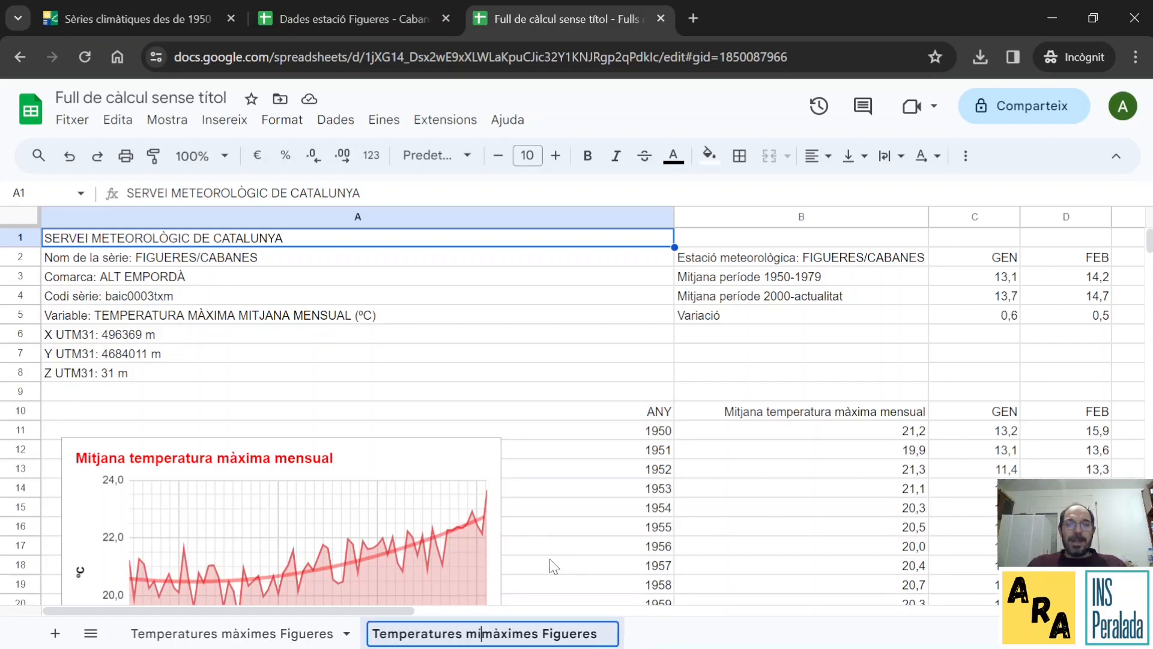
{"action": "key", "text": "BackSpace"}
{"action": "key", "text": "BackSpace"}
{"action": "key", "text": "Delete"}
{"action": "key", "text": "Delete"}
{"action": "key", "text": "Delete"}
{"action": "key", "text": "Delete"}
{"action": "key", "text": "Delete"}
{"action": "type", "text": "nim"}
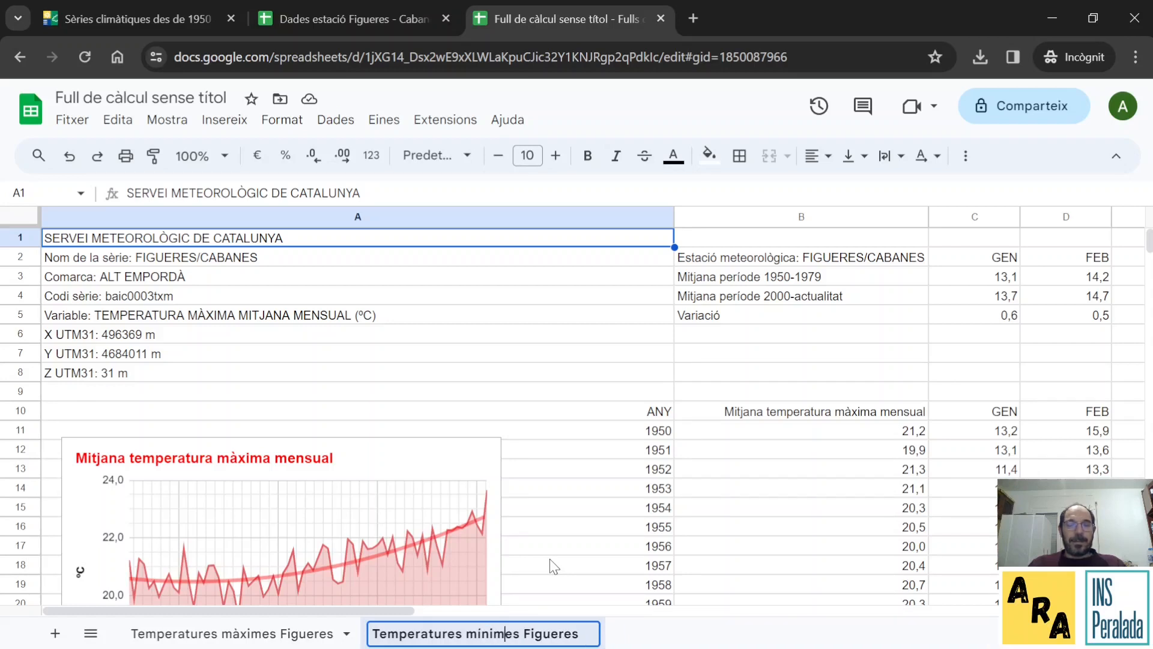
{"action": "key", "text": "Return"}
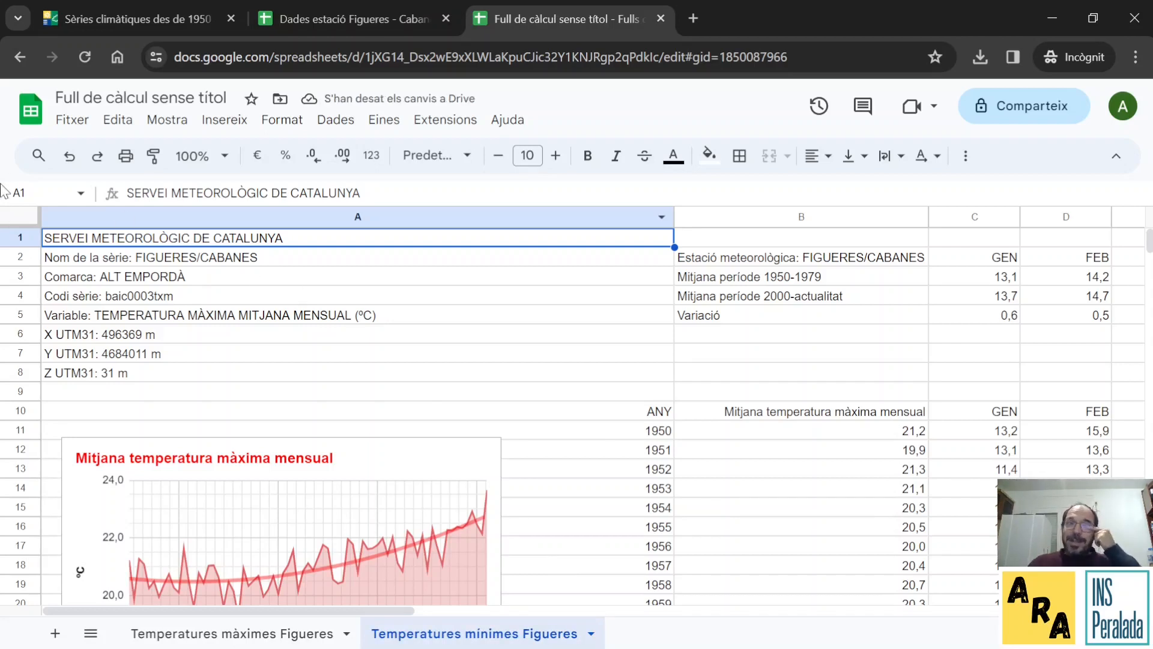
Step: Switch to the Sèries climàtiques web page and download the Figueres/Cabanes series for the variable Temperatura mínima mitjana mensual
{"action": "left_click", "coordinate": [127, 21]}
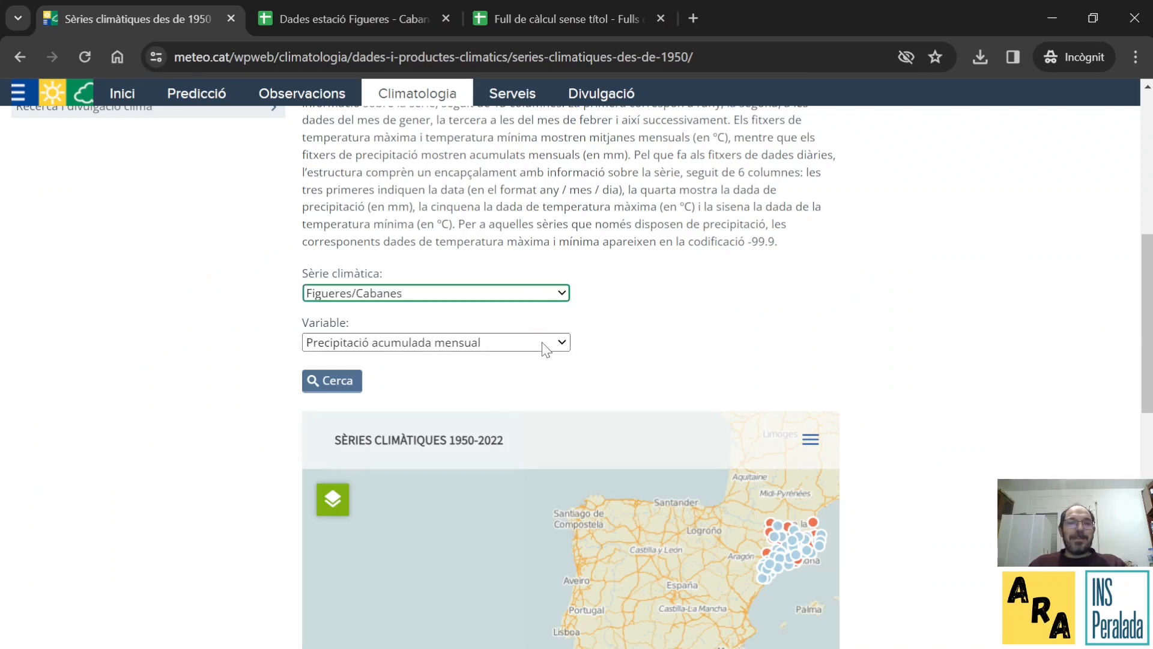
{"action": "left_click", "coordinate": [537, 397]}
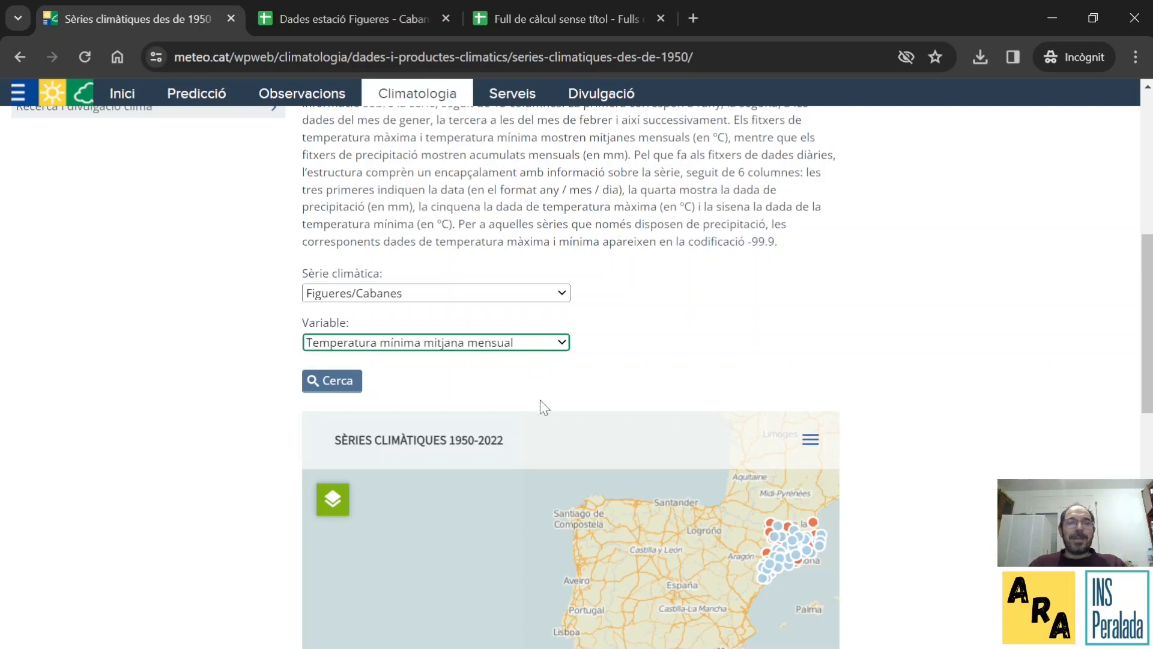
{"action": "left_click", "coordinate": [332, 386]}
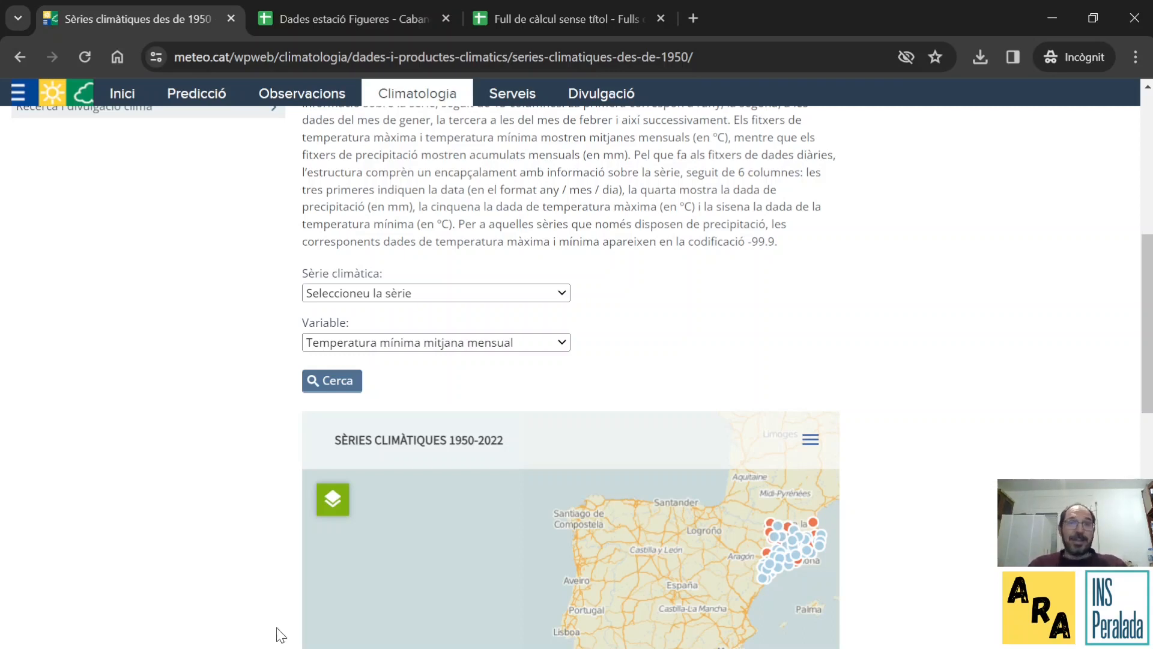
Step: Switch to the untitled Google Sheets spreadsheet and upload the file Temperatures mínimes.txt for import
{"action": "left_click", "coordinate": [606, 23]}
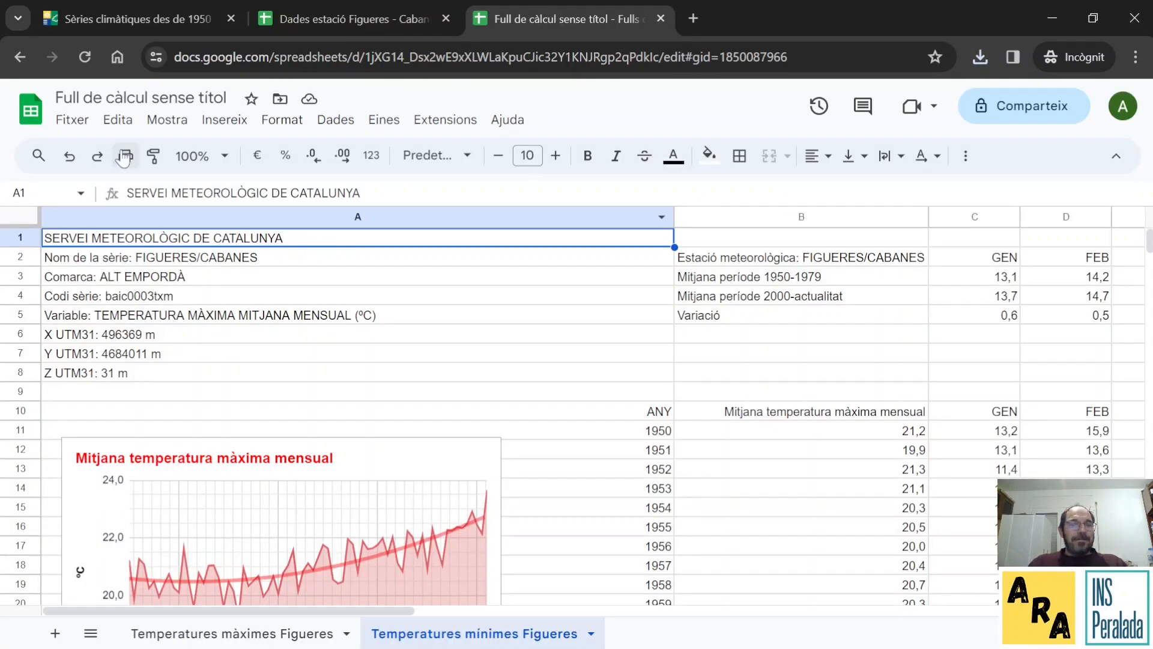
{"action": "left_click", "coordinate": [73, 120]}
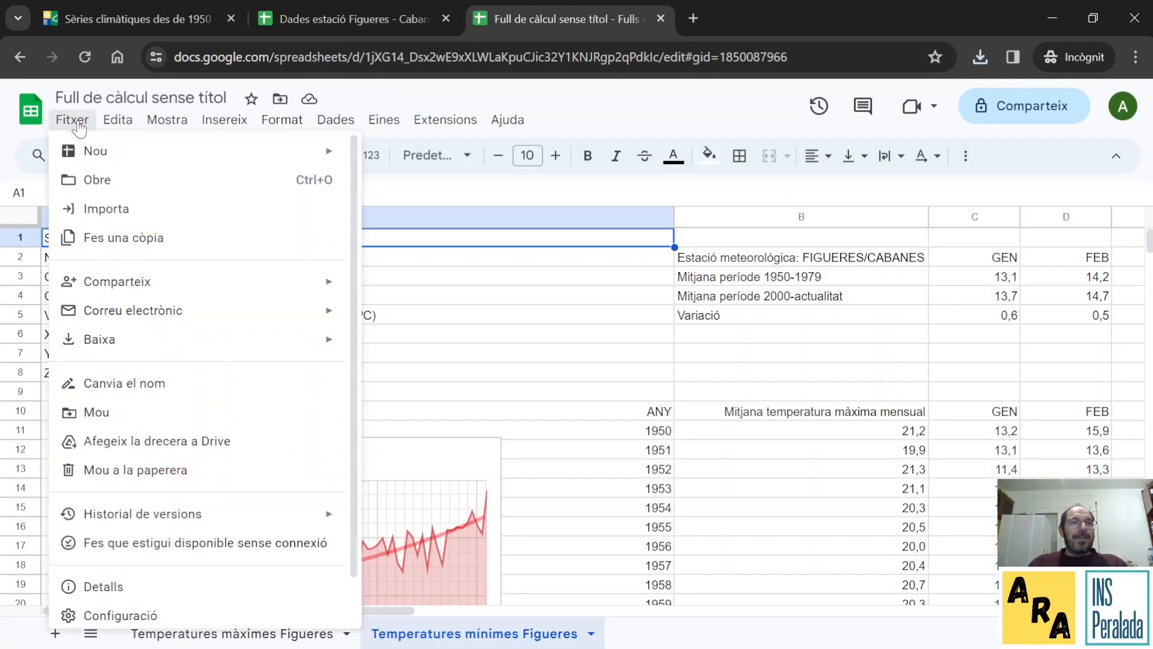
{"action": "left_click", "coordinate": [106, 209]}
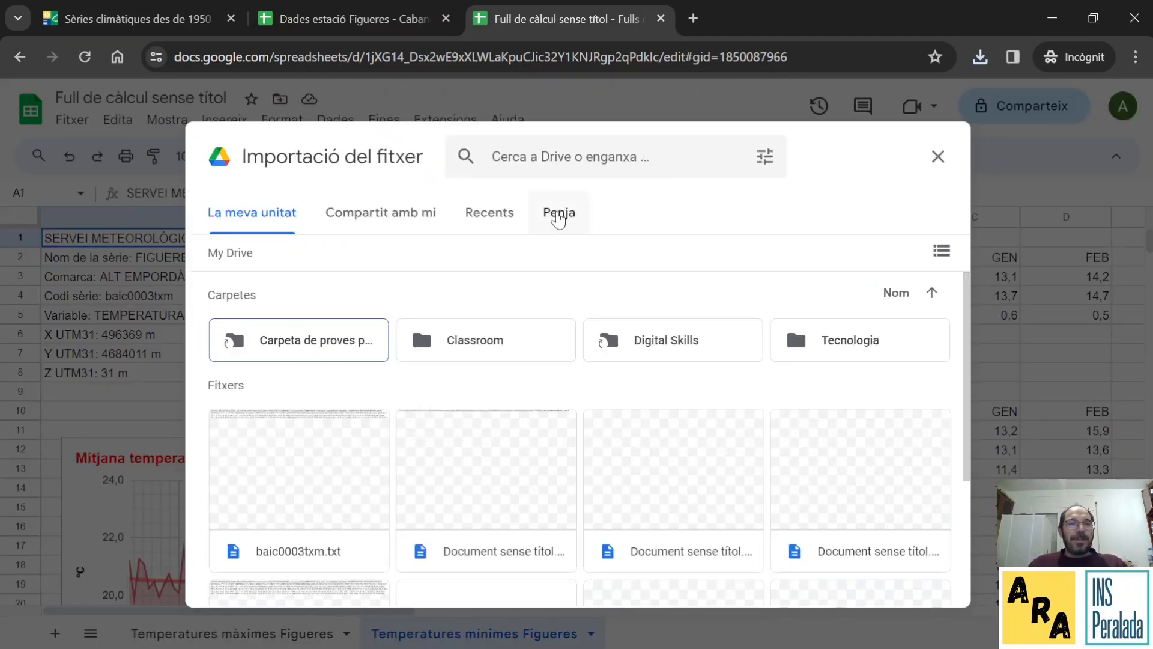
{"action": "left_click", "coordinate": [558, 217]}
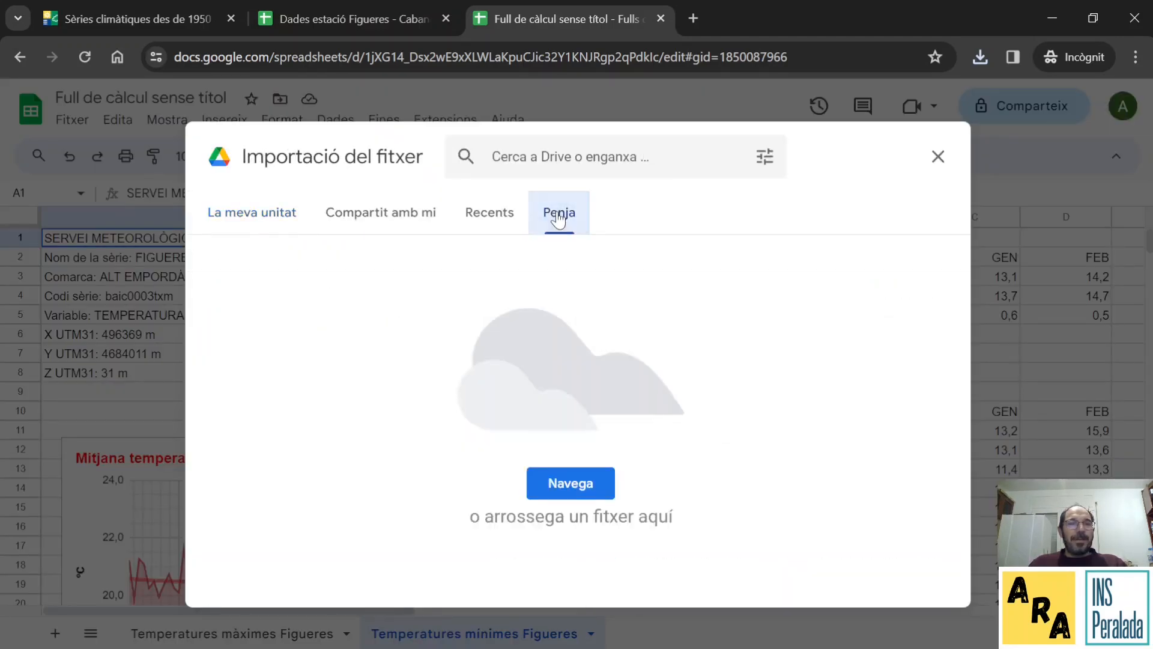
{"action": "left_click", "coordinate": [555, 488]}
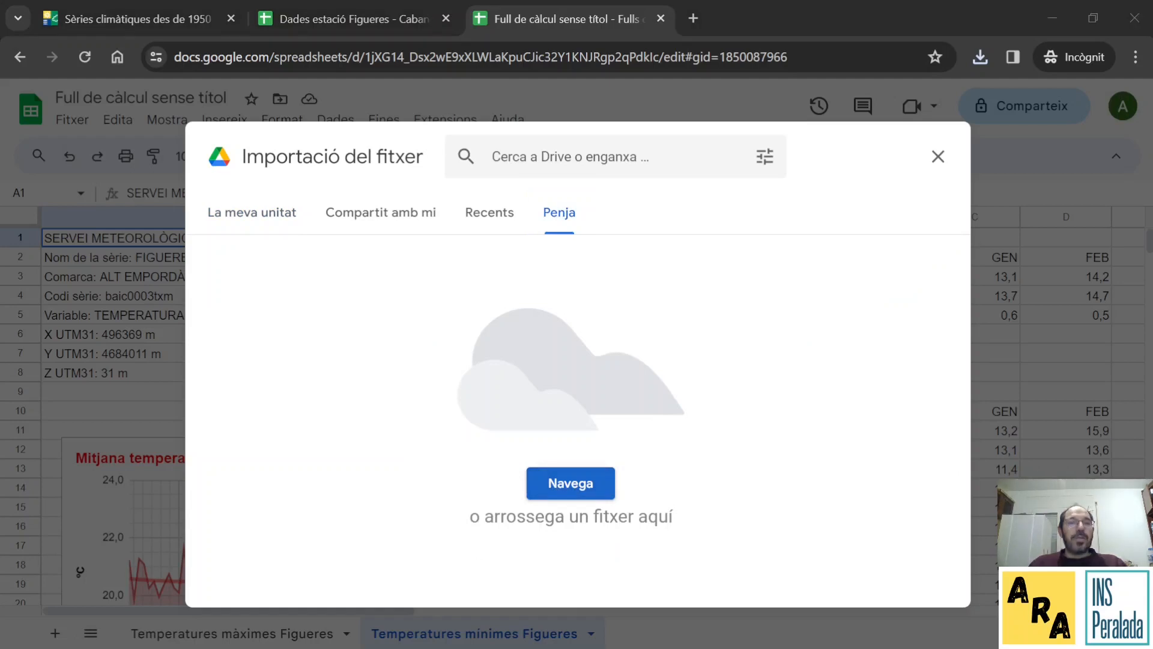
{"action": "key", "text": "Return"}
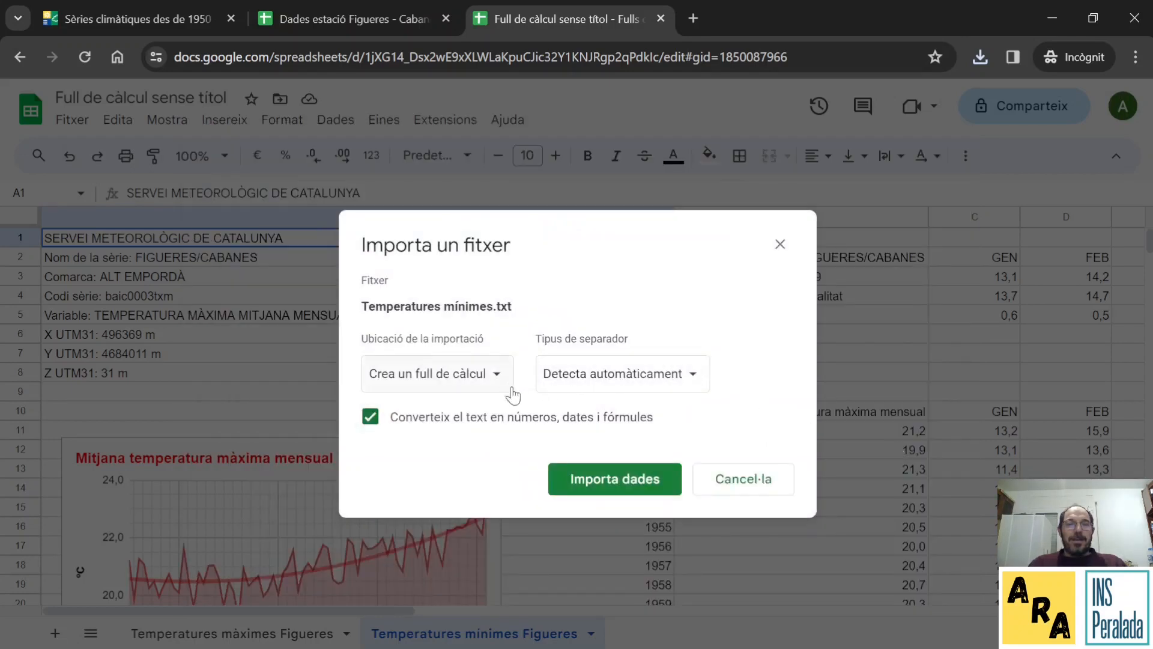
Step: Import the file's data by inserting new sheets, with Tabulador as the separator type
{"action": "left_click", "coordinate": [499, 373]}
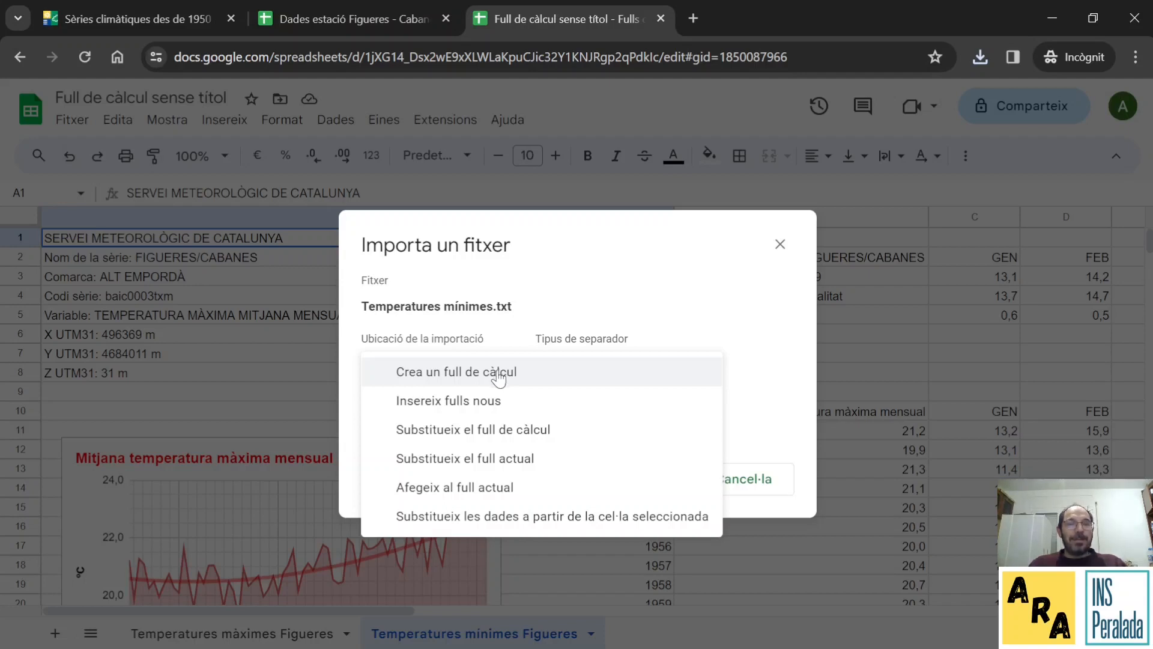
{"action": "left_click", "coordinate": [491, 409]}
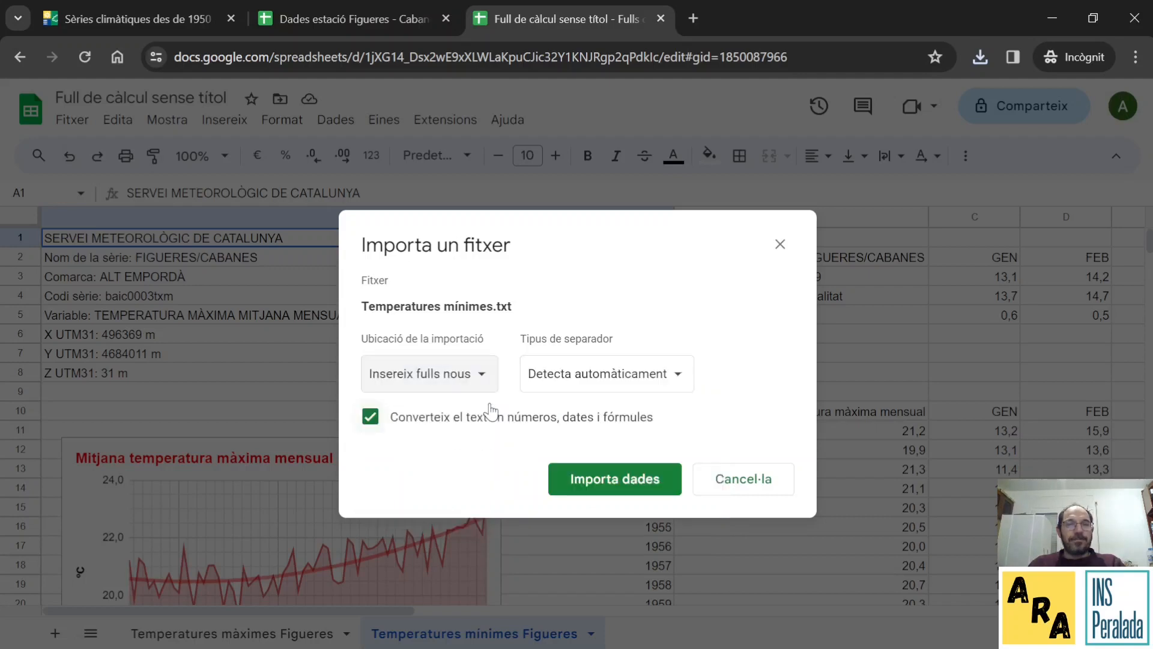
{"action": "left_click", "coordinate": [684, 378]}
{"action": "left_click", "coordinate": [659, 405]}
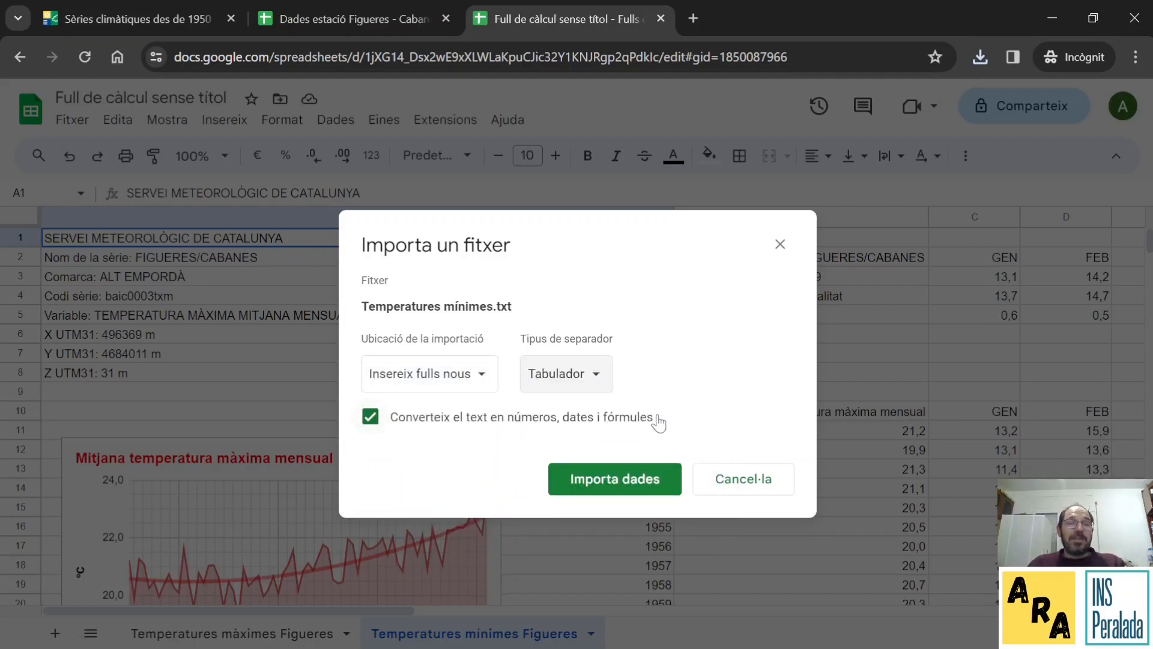
{"action": "left_click", "coordinate": [638, 481]}
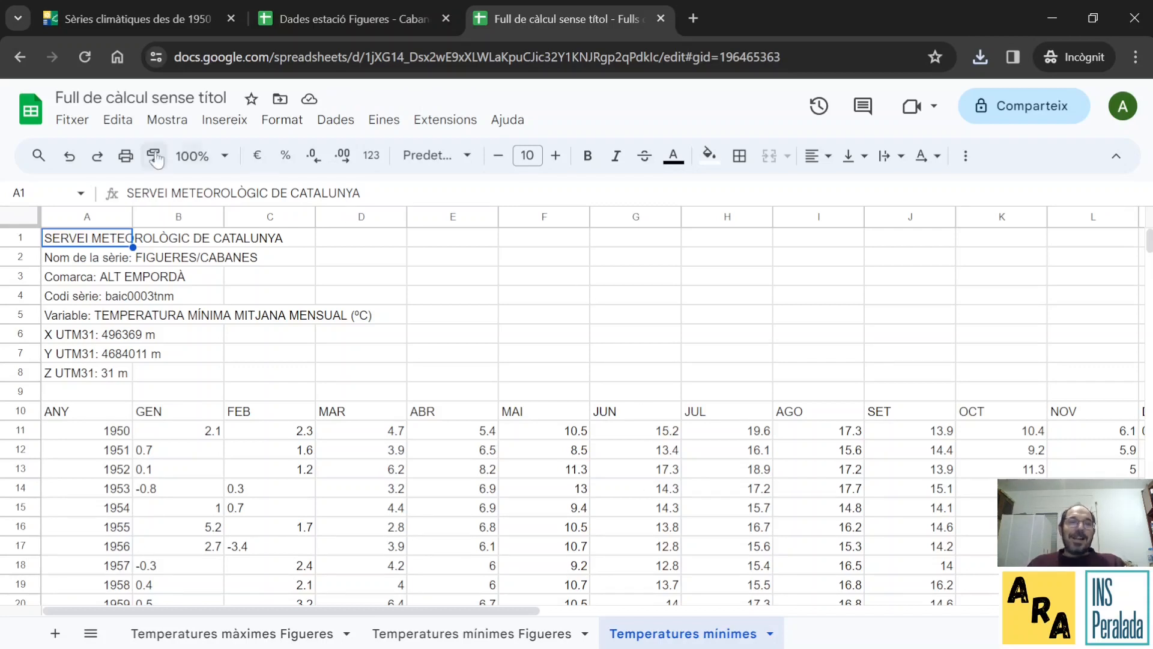
Step: Replace every "." with "," in the imported Temperatures mínimes sheet only
{"action": "left_click", "coordinate": [120, 127]}
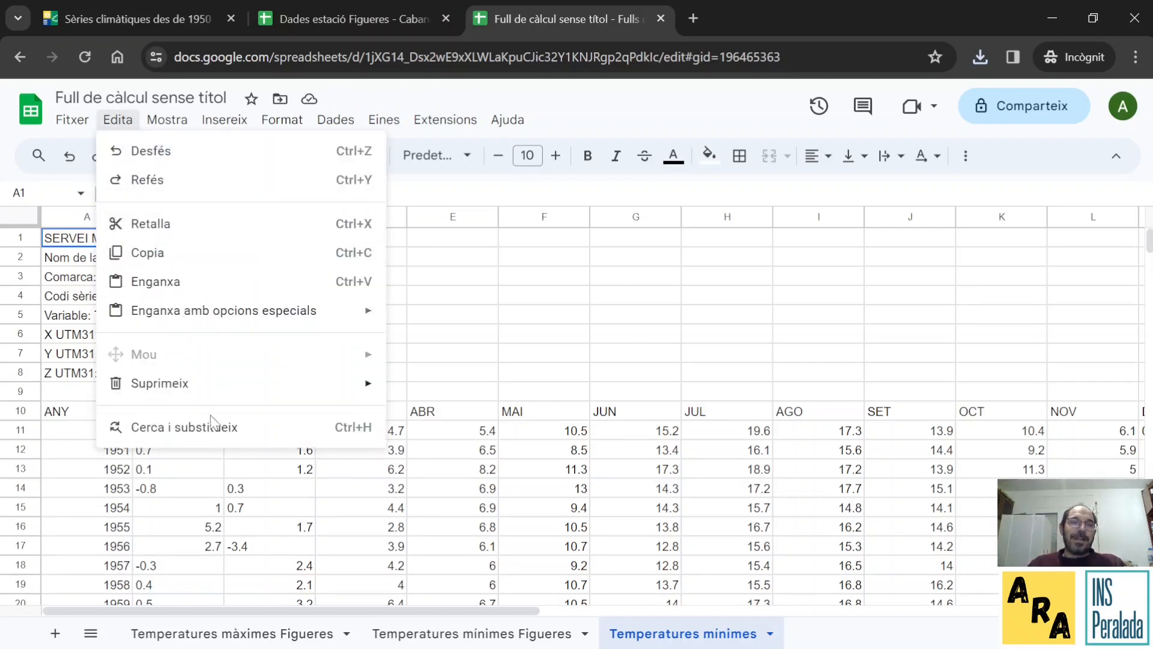
{"action": "left_click", "coordinate": [231, 431]}
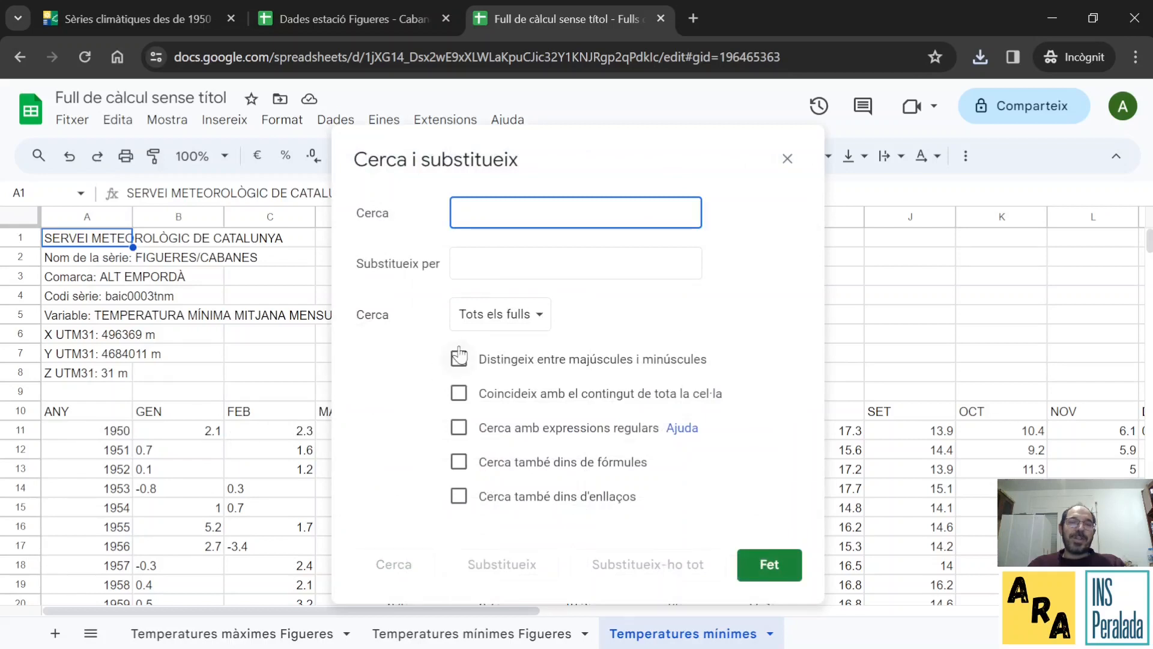
{"action": "type", "text": "."}
{"action": "left_click", "coordinate": [606, 262]}
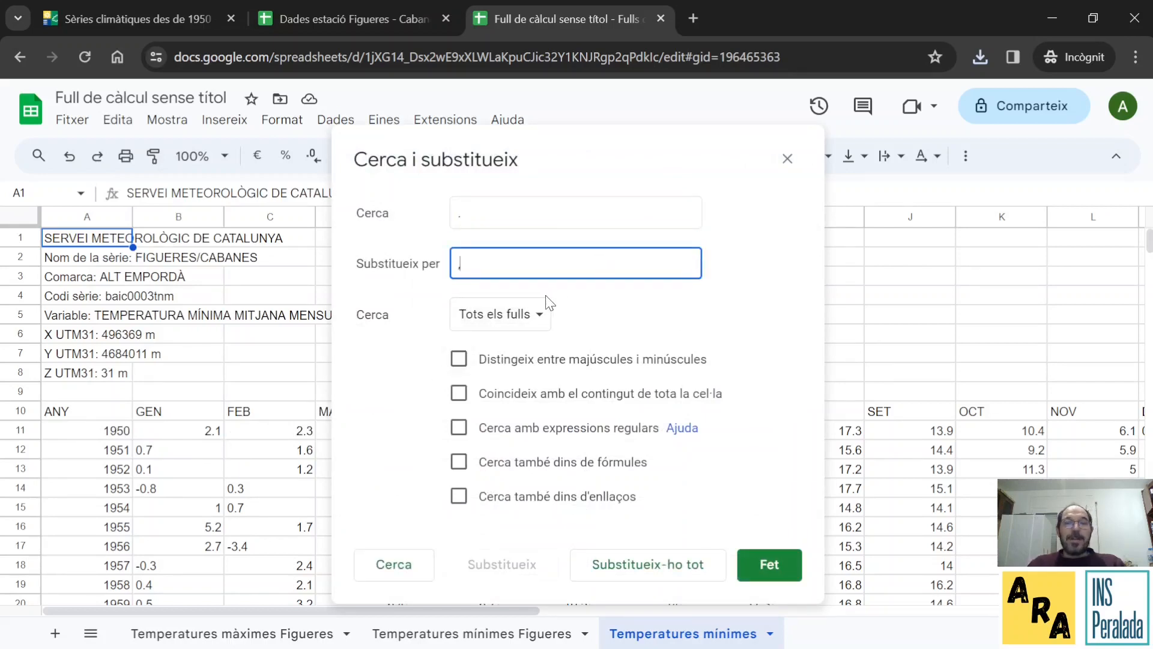
{"action": "left_click", "coordinate": [531, 314]}
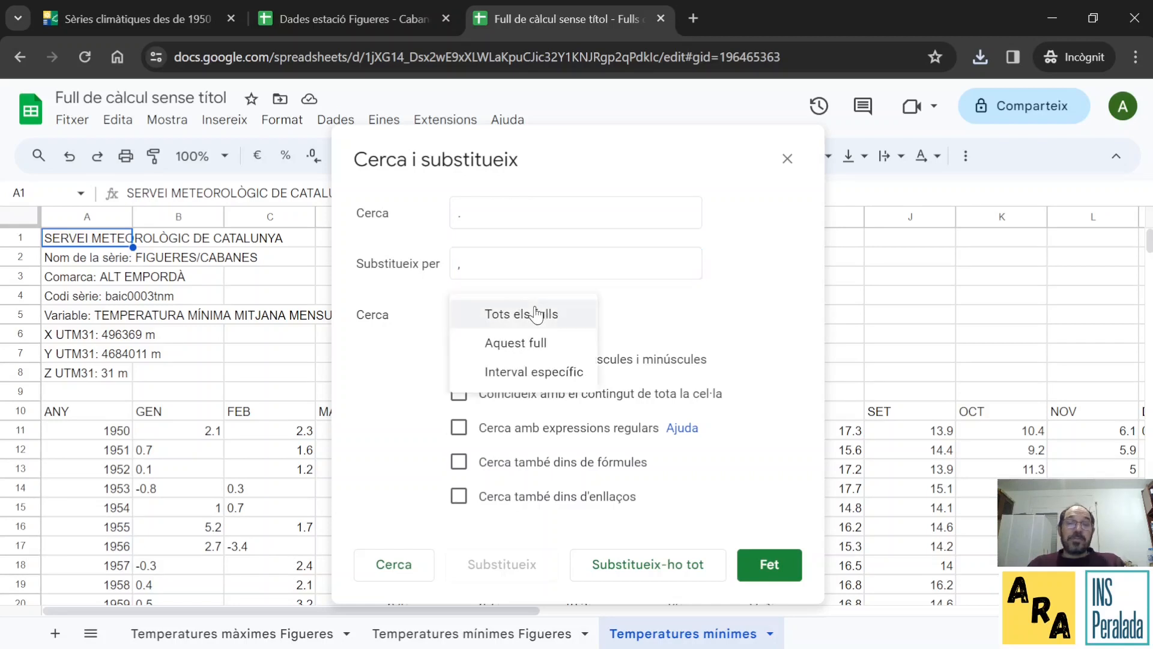
{"action": "left_click", "coordinate": [558, 345]}
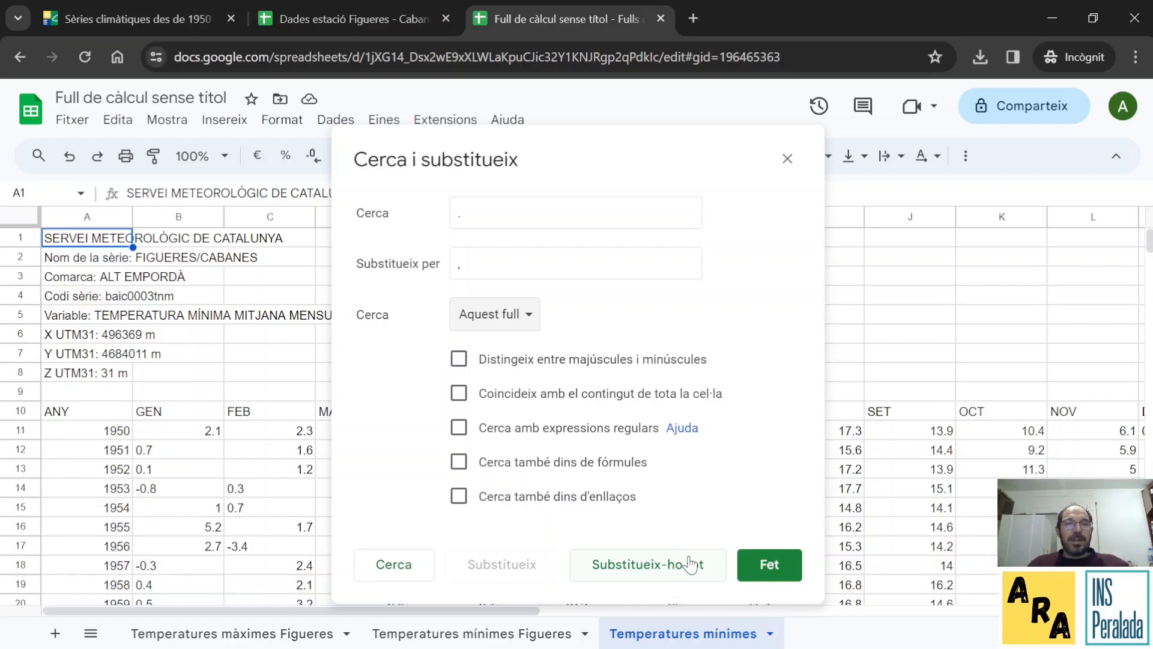
{"action": "left_click", "coordinate": [679, 574]}
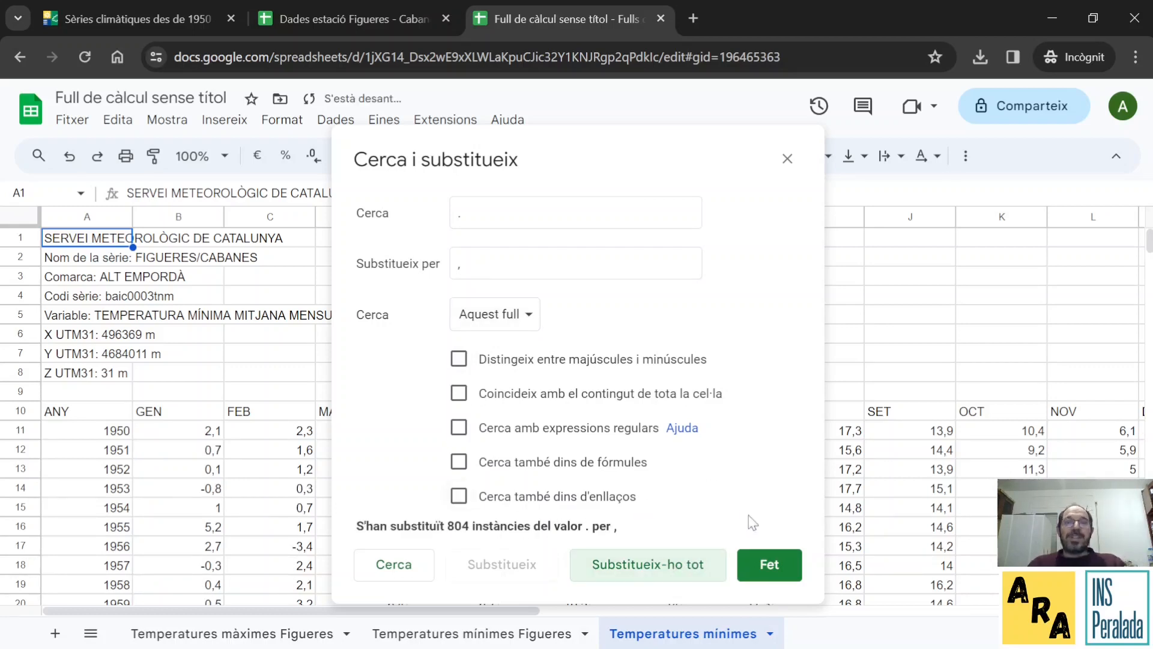
{"action": "left_click", "coordinate": [764, 565]}
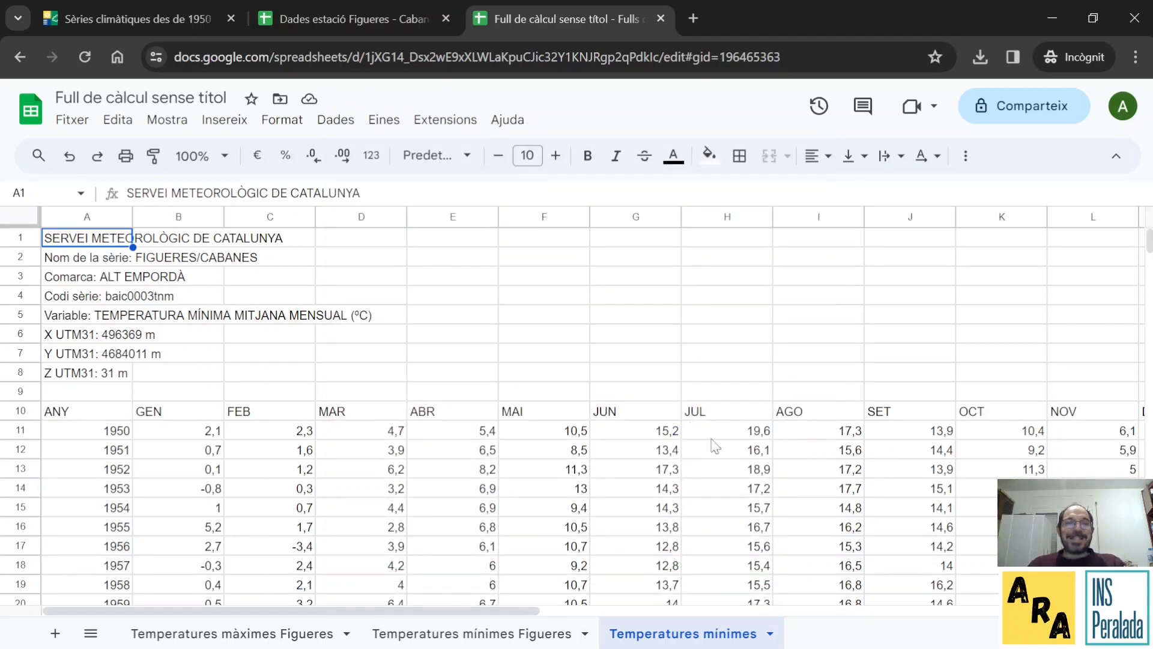
Step: Copy the series information in A1:A8 of Temperatures mínimes over the same cells in the Temperatures mínimes Figueres sheet
{"action": "left_click_drag", "start_coordinate": [89, 244], "coordinate": [94, 377]}
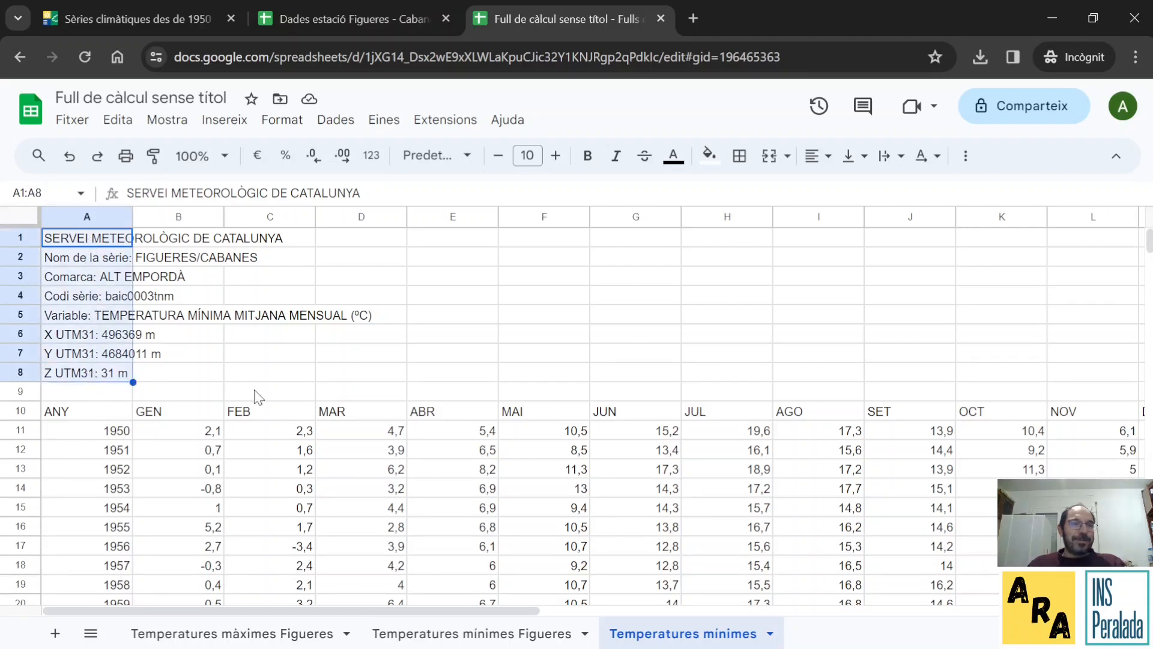
{"action": "key", "text": "ctrl+c"}
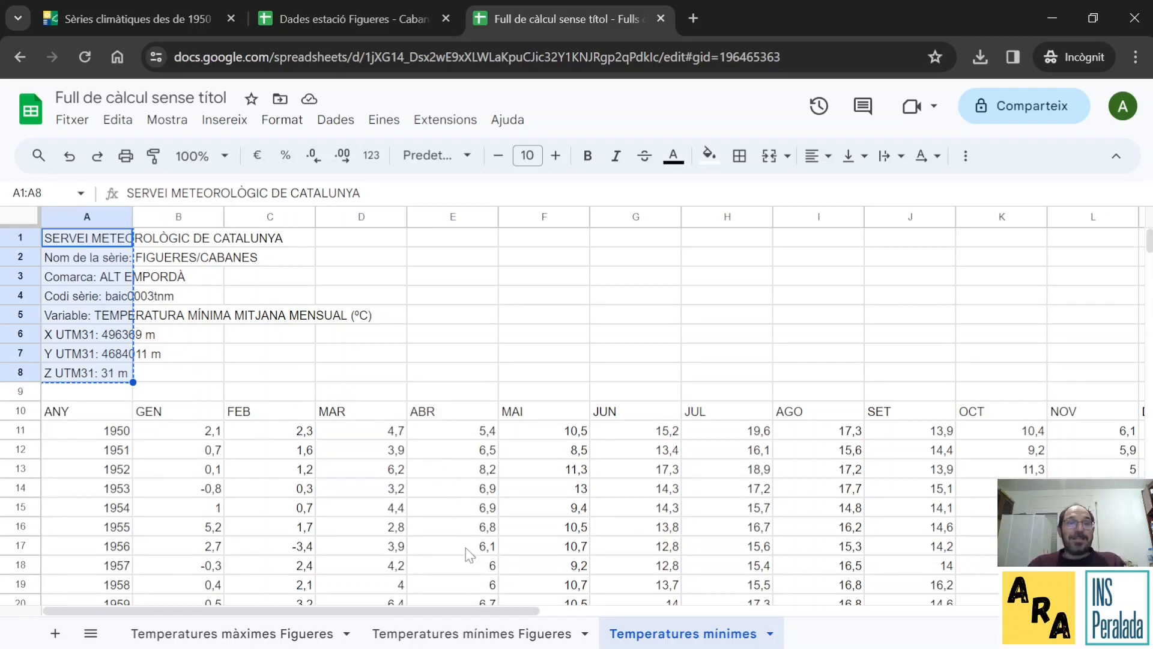
{"action": "left_click", "coordinate": [491, 635]}
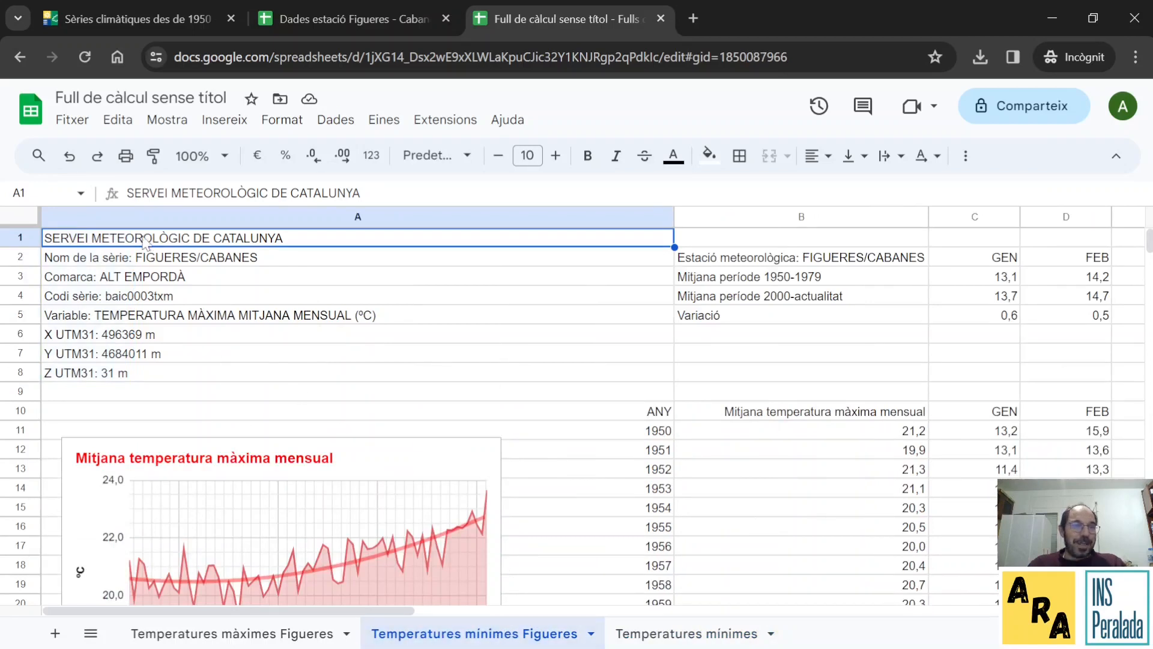
{"action": "key", "text": "ctrl+v"}
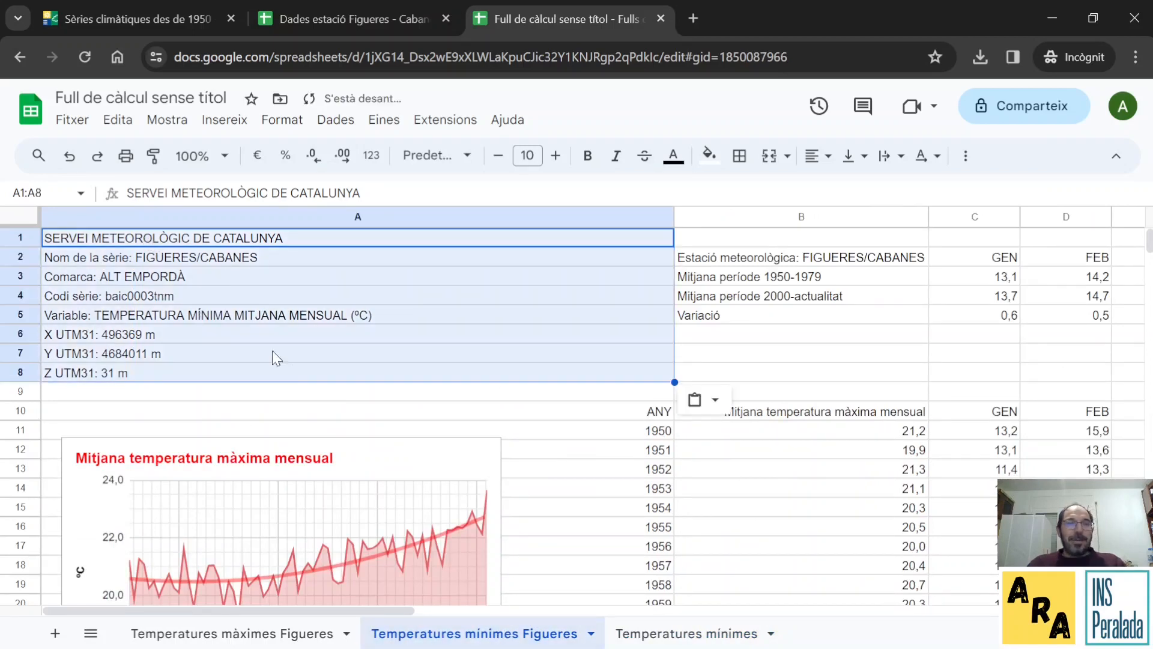
Step: Copy the monthly minimum temperature values in B11:M83 of the Temperatures mínimes sheet
{"action": "left_click", "coordinate": [663, 638]}
{"action": "left_click", "coordinate": [428, 393]}
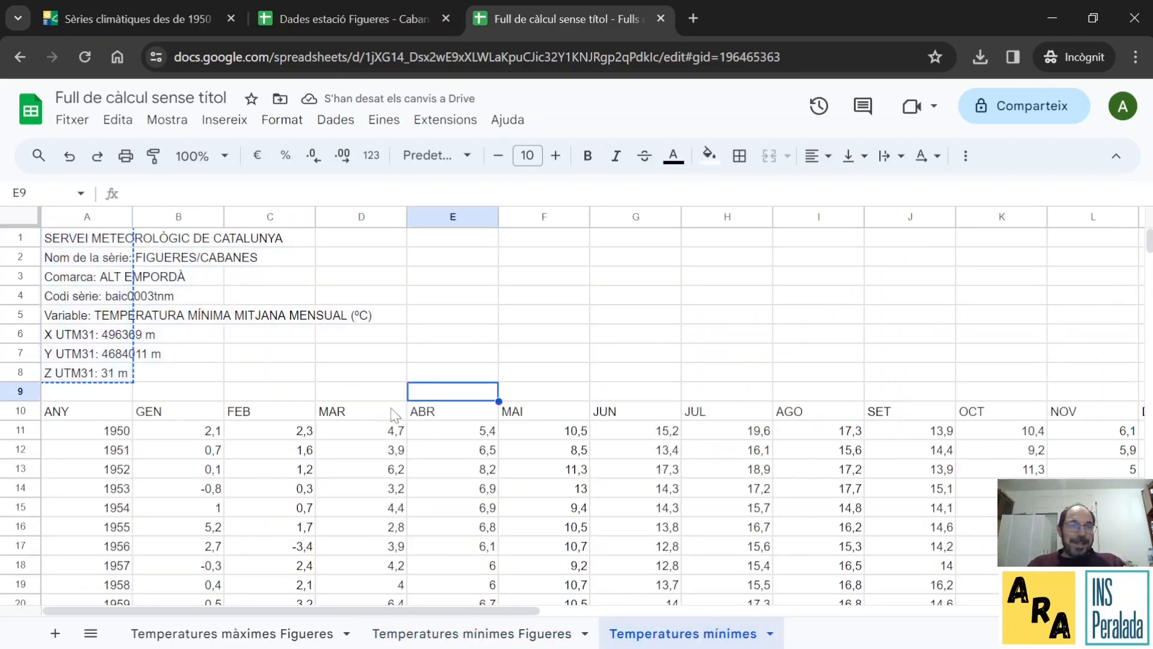
{"action": "left_click", "coordinate": [205, 438]}
{"action": "key", "text": "shift+Right"}
{"action": "key", "text": "shift+Right"}
{"action": "key", "text": "shift+Right"}
{"action": "key", "text": "shift+Right"}
{"action": "key", "text": "shift+Right"}
{"action": "key", "text": "shift+Right"}
{"action": "key", "text": "shift+Right"}
{"action": "key", "text": "shift+Right"}
{"action": "key", "text": "shift+Right"}
{"action": "key", "text": "shift+Right"}
{"action": "key", "text": "shift+Right"}
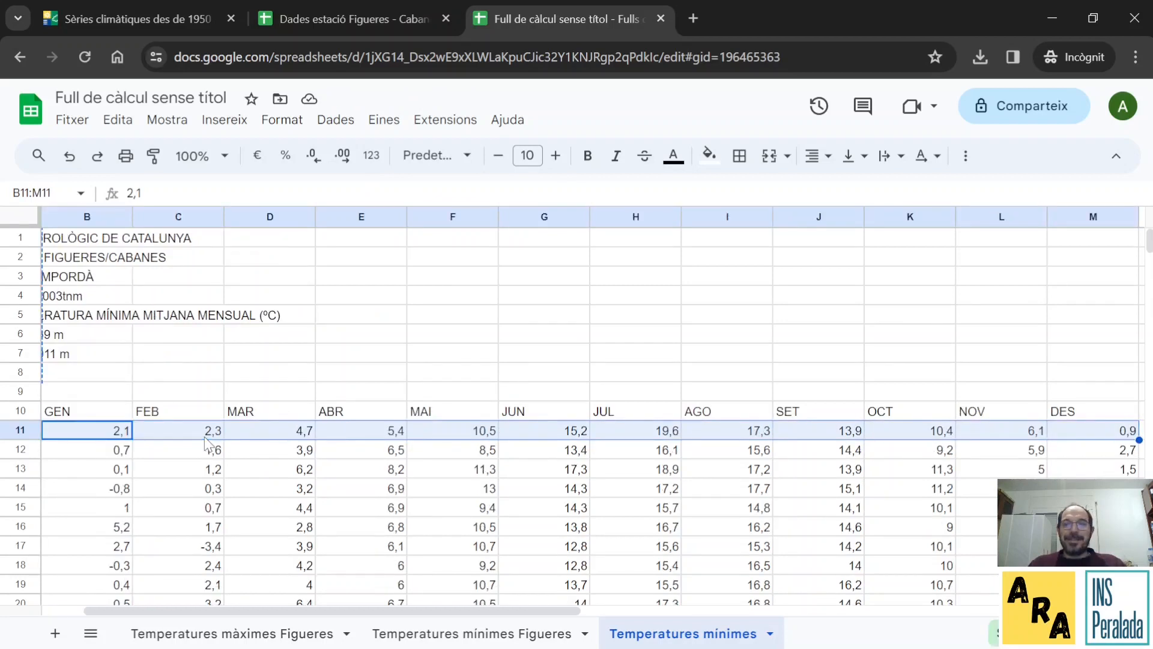
{"action": "key", "text": "shift+Down"}
{"action": "key", "text": "shift+Down"}
{"action": "key", "text": "shift+Down"}
{"action": "key", "text": "shift+Down"}
{"action": "key", "text": "shift+Down"}
{"action": "key", "text": "shift+Down"}
{"action": "key", "text": "shift+Down"}
{"action": "key", "text": "shift+Down"}
{"action": "key", "text": "shift+Down"}
{"action": "key", "text": "shift+Down"}
{"action": "key", "text": "shift+Down"}
{"action": "key", "text": "shift+Down"}
{"action": "key", "text": "shift+Down"}
{"action": "key", "text": "shift+Down"}
{"action": "key", "text": "shift+Down"}
{"action": "key", "text": "shift+Down"}
{"action": "key", "text": "shift+Down"}
{"action": "key", "text": "shift+Down"}
{"action": "key", "text": "shift+Down"}
{"action": "key", "text": "shift+Down"}
{"action": "key", "text": "shift+Down"}
{"action": "key", "text": "shift+Down"}
{"action": "key", "text": "shift+Down"}
{"action": "key", "text": "shift+Down"}
{"action": "key", "text": "shift+Down"}
{"action": "key", "text": "shift+Down"}
{"action": "key", "text": "shift+Down"}
{"action": "key", "text": "shift+Down"}
{"action": "key", "text": "shift+Down"}
{"action": "key", "text": "shift+Down"}
{"action": "key", "text": "shift+Down"}
{"action": "key", "text": "shift+Down"}
{"action": "key", "text": "shift+Down"}
{"action": "key", "text": "shift+Down"}
{"action": "key", "text": "shift+Down"}
{"action": "key", "text": "shift+Down"}
{"action": "key", "text": "shift+Down"}
{"action": "key", "text": "shift+Down"}
{"action": "key", "text": "shift+Down"}
{"action": "key", "text": "shift+Down"}
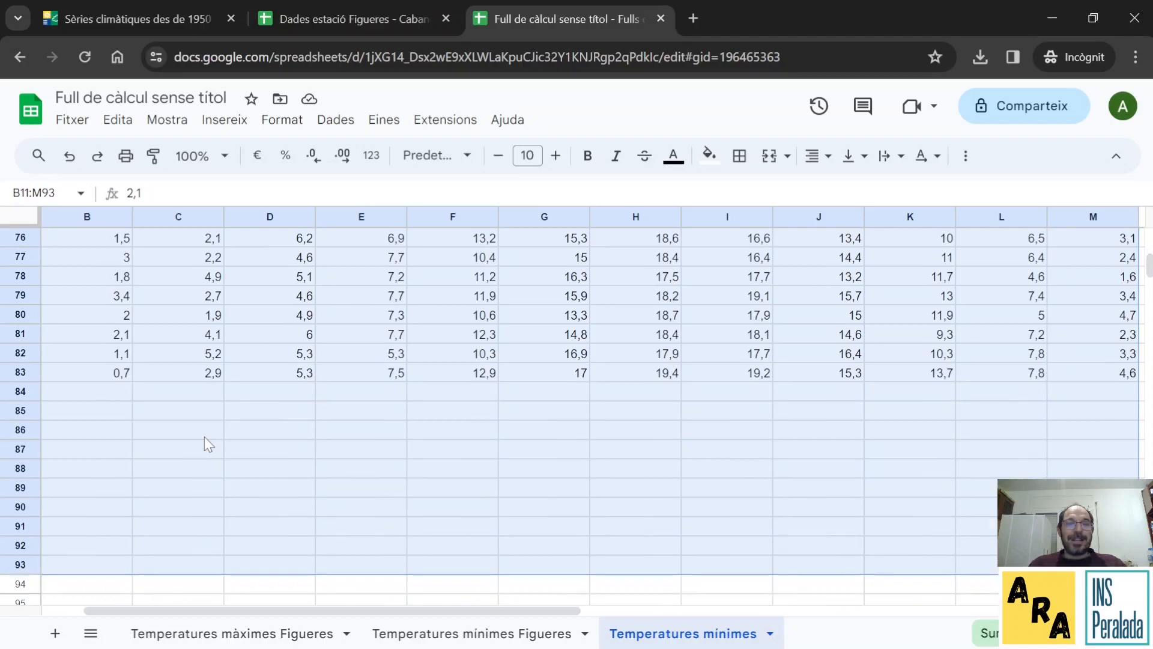
{"action": "key", "text": "shift+Up"}
{"action": "key", "text": "shift+Up"}
{"action": "key", "text": "shift+Up"}
{"action": "key", "text": "shift+Up"}
{"action": "key", "text": "shift+Up"}
{"action": "key", "text": "shift+Up"}
{"action": "key", "text": "shift+Up"}
{"action": "key", "text": "shift+Up"}
{"action": "key", "text": "shift+Up"}
{"action": "key", "text": "shift+Up"}
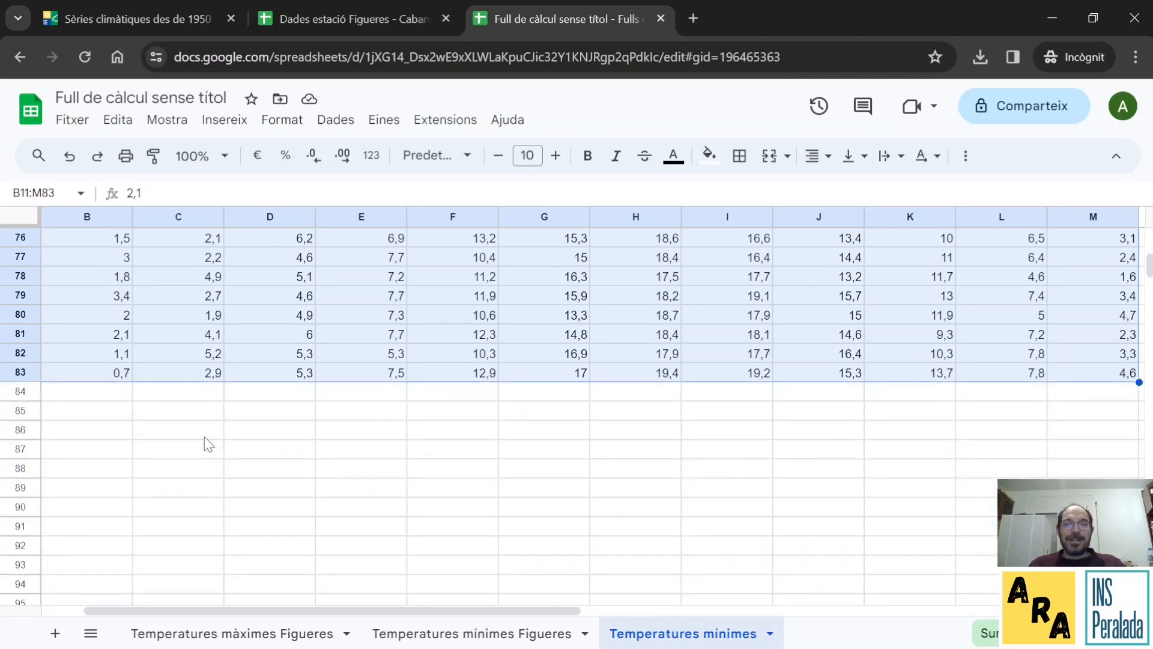
{"action": "key", "text": "ctrl+c"}
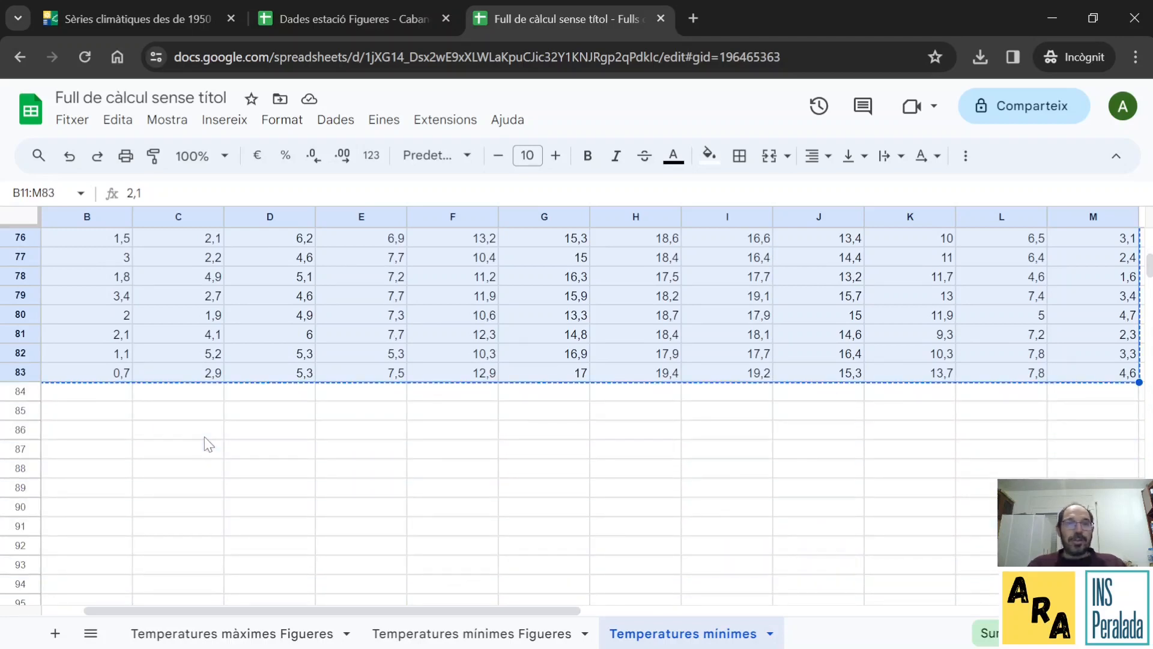
{"action": "left_click", "coordinate": [293, 30]}
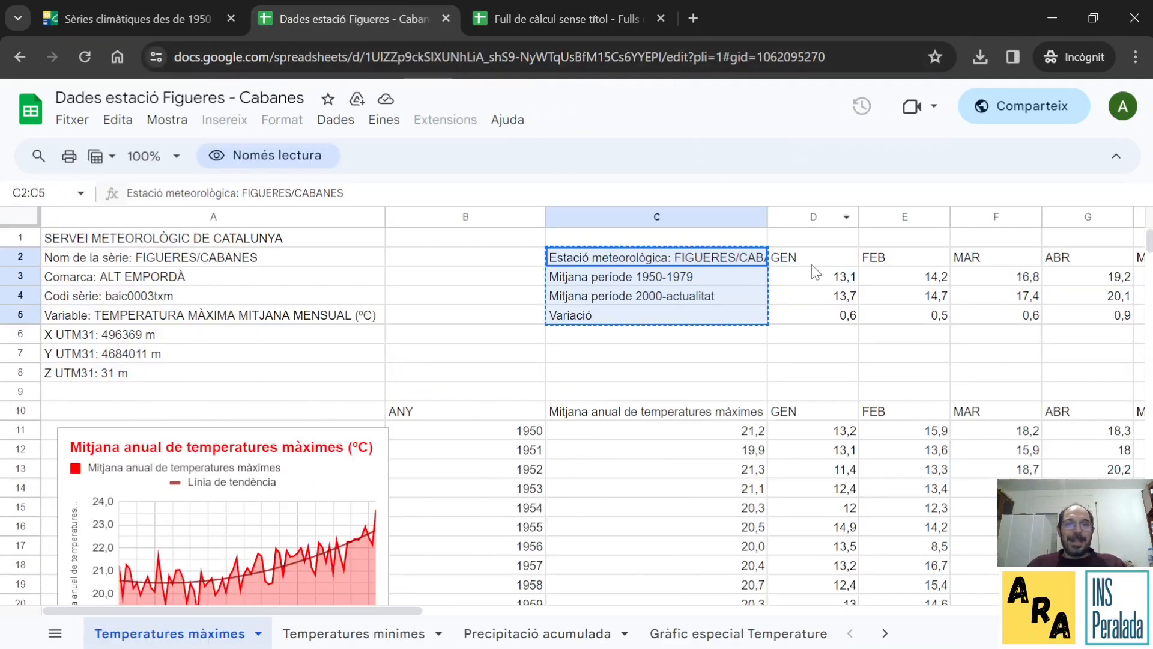
{"action": "left_click", "coordinate": [818, 432]}
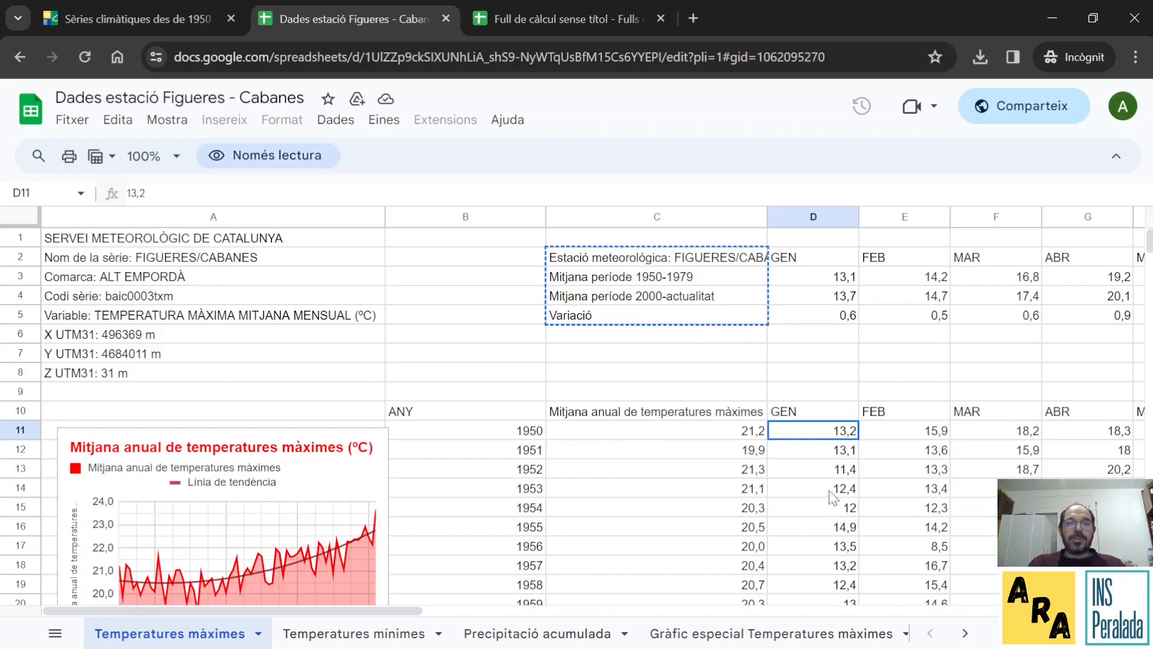
{"action": "left_click", "coordinate": [897, 470]}
{"action": "left_click", "coordinate": [839, 432]}
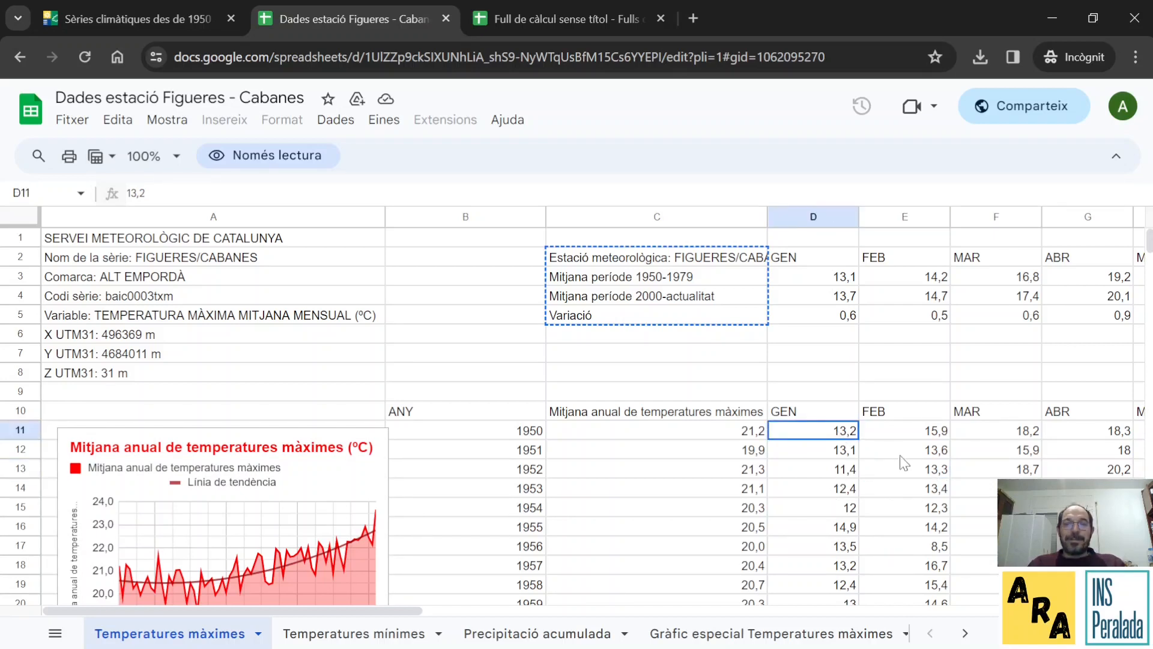
{"action": "left_click", "coordinate": [117, 120]}
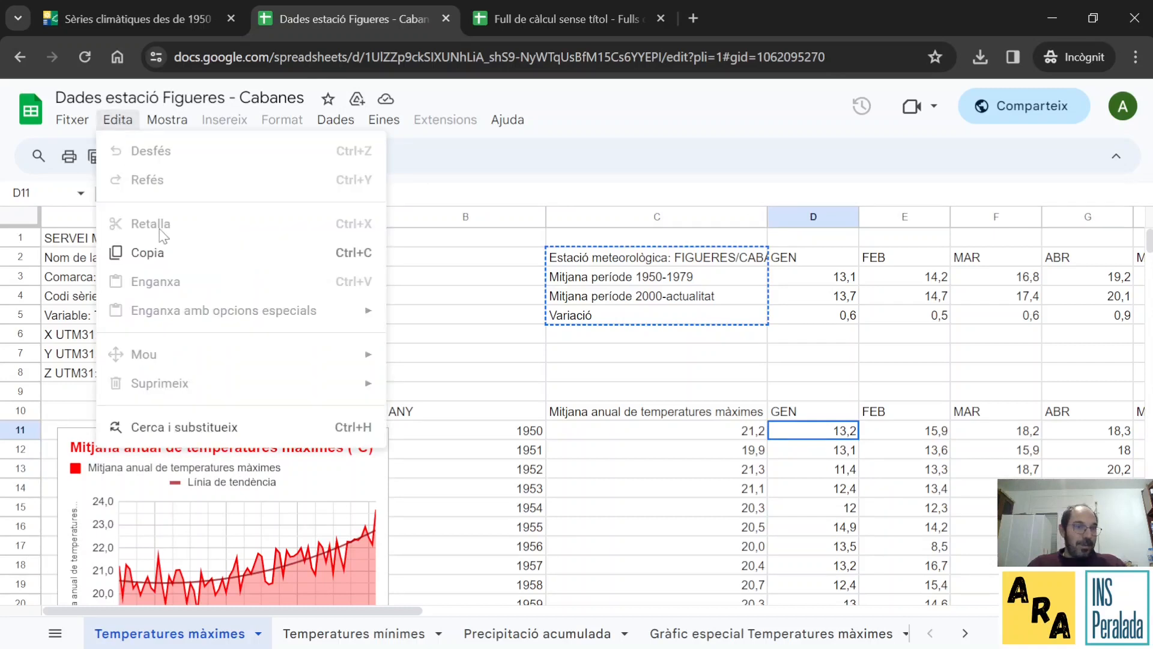
{"action": "left_click", "coordinate": [719, 415]}
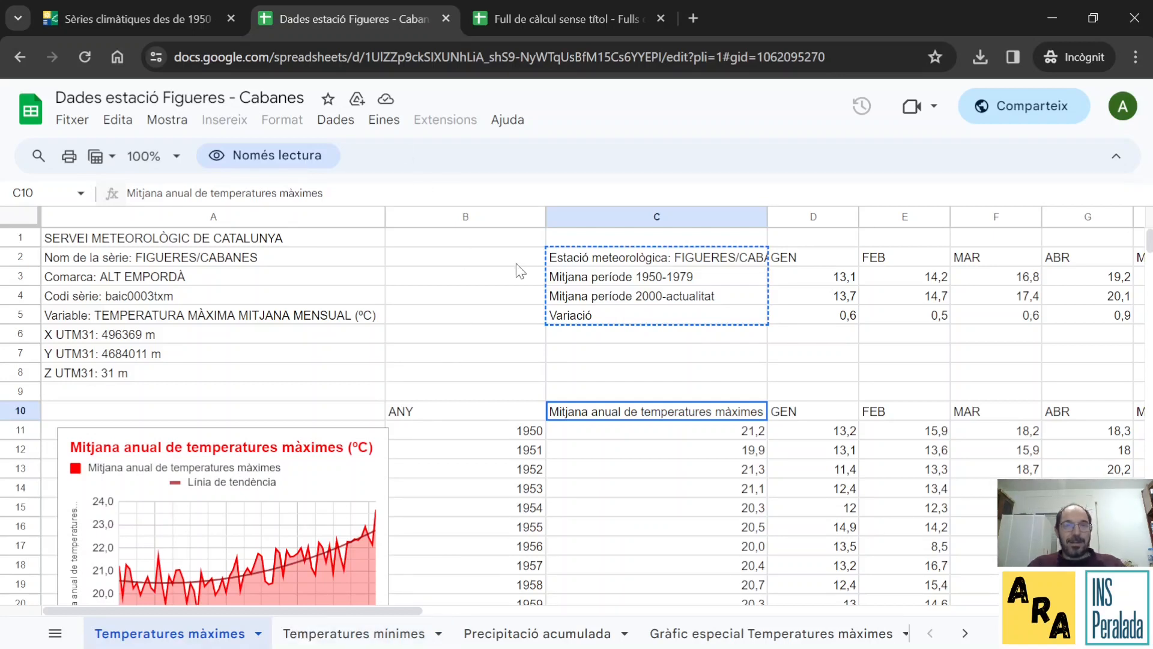
{"action": "left_click", "coordinate": [585, 18]}
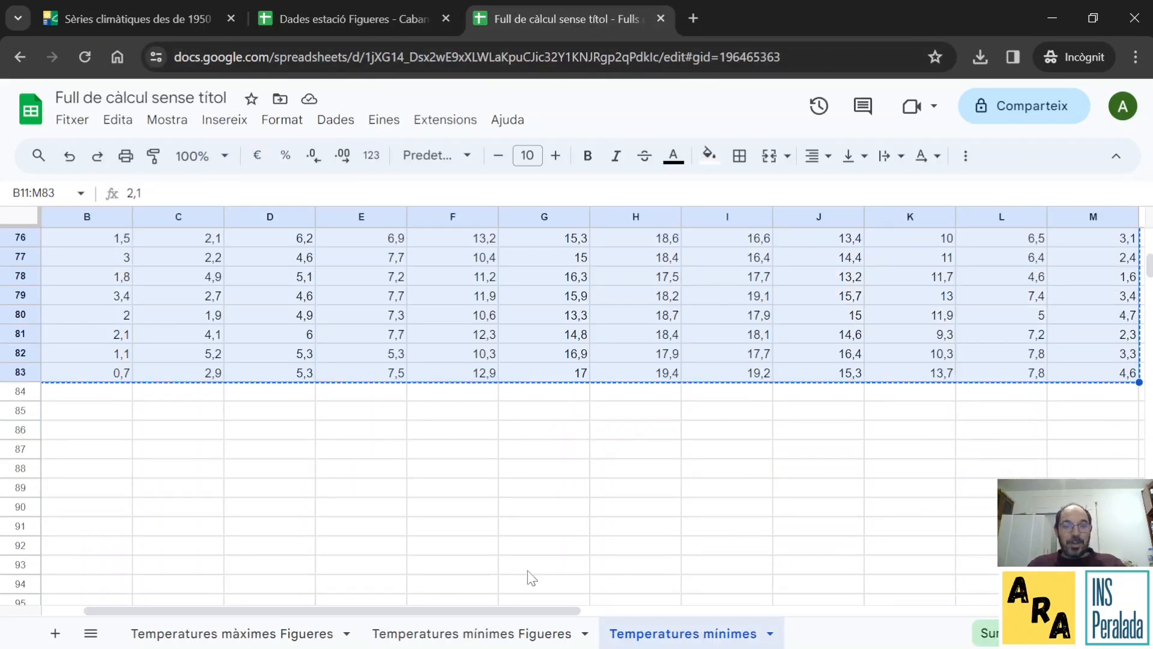
Step: Paste the copied monthly minimum temperatures over the existing data in the Temperatures mínimes Figueres sheet, starting at cell C11
{"action": "left_click", "coordinate": [431, 638]}
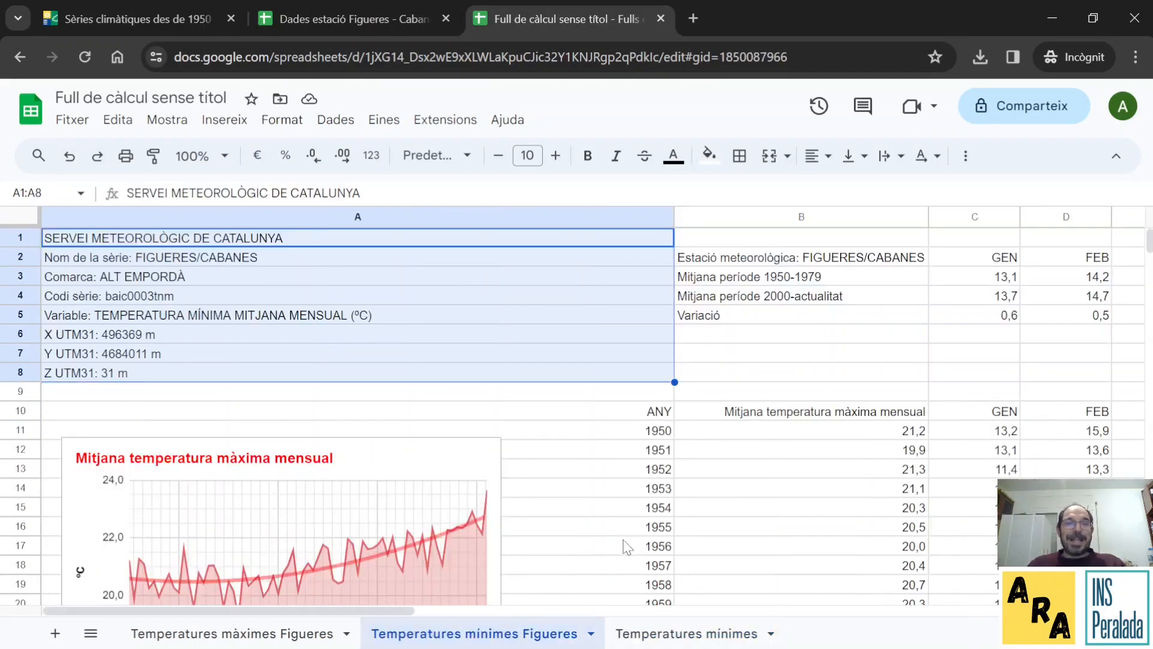
{"action": "left_click", "coordinate": [767, 476]}
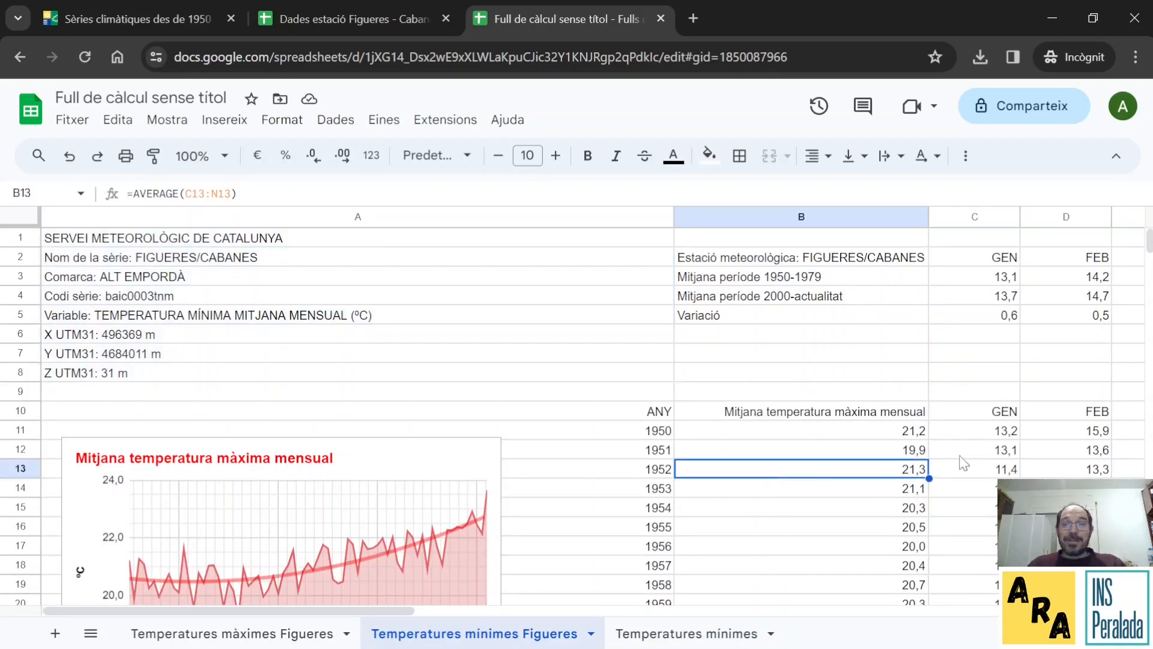
{"action": "left_click", "coordinate": [981, 433]}
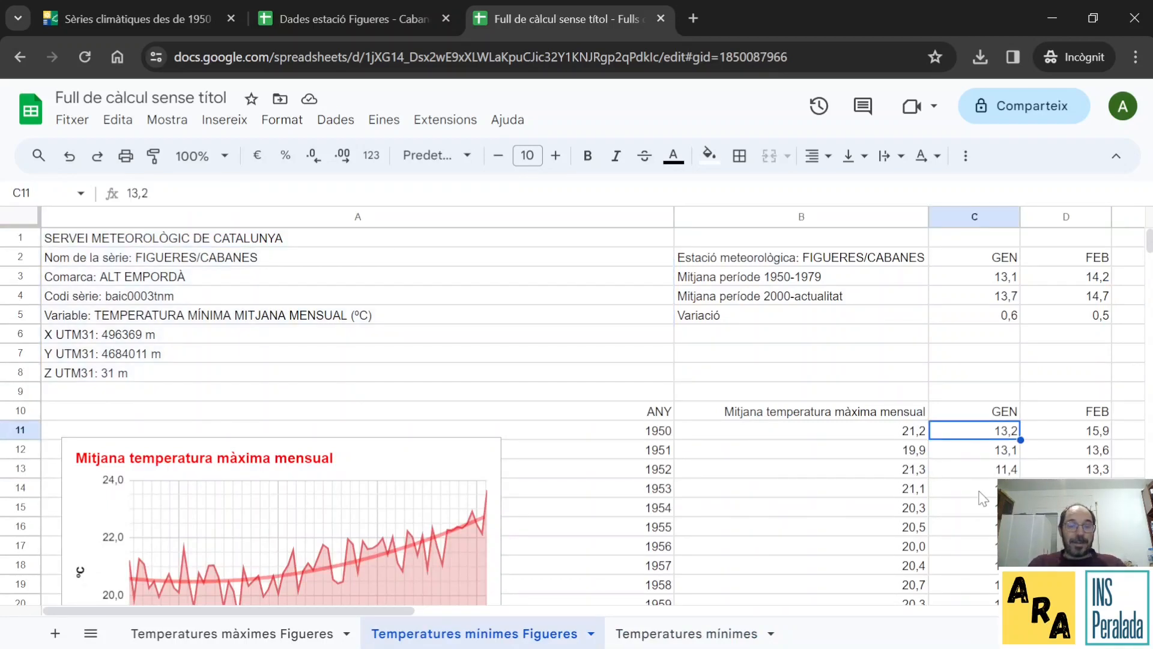
{"action": "key", "text": "ctrl+v"}
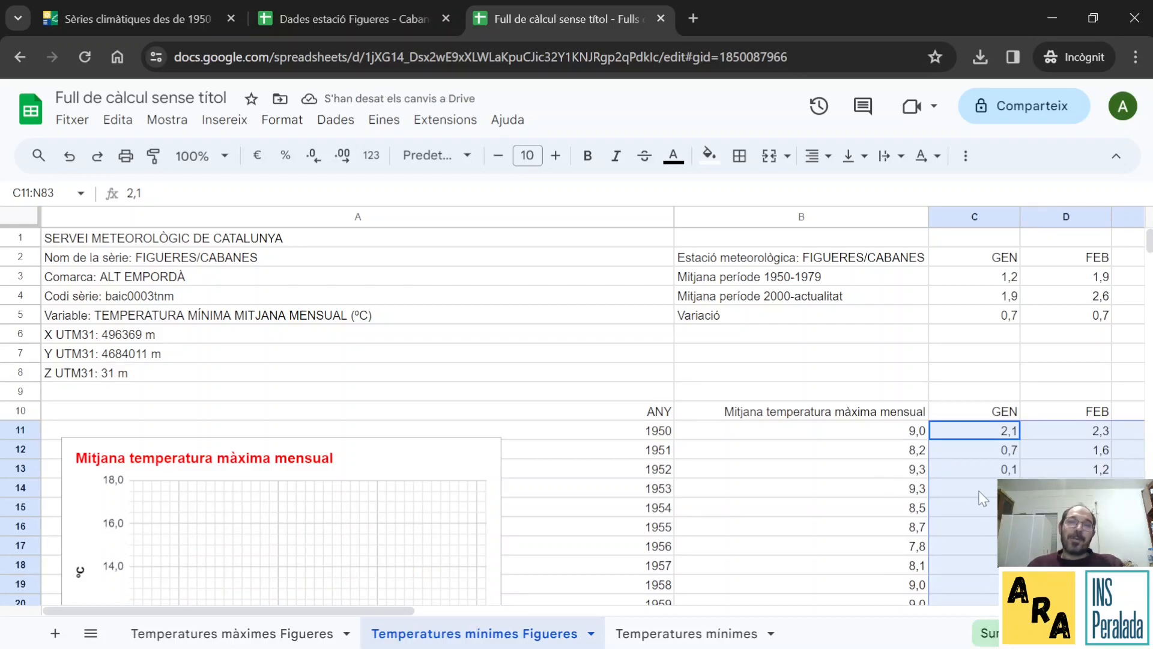
{"action": "key", "text": "ctrl+z"}
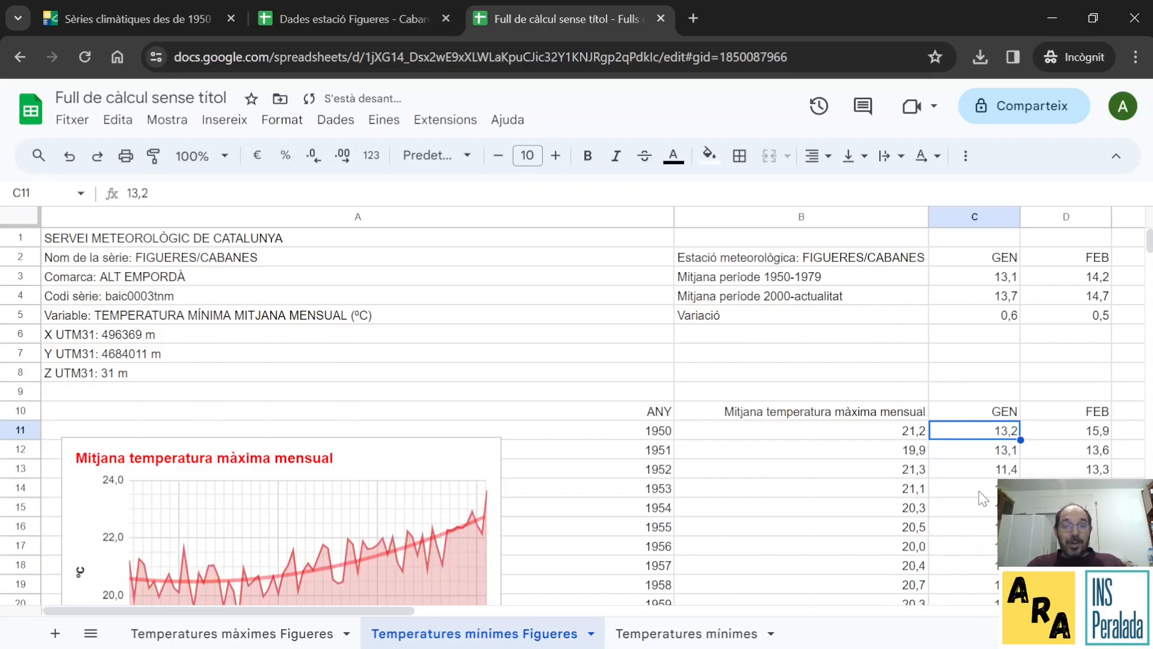
{"action": "key", "text": "ctrl+y"}
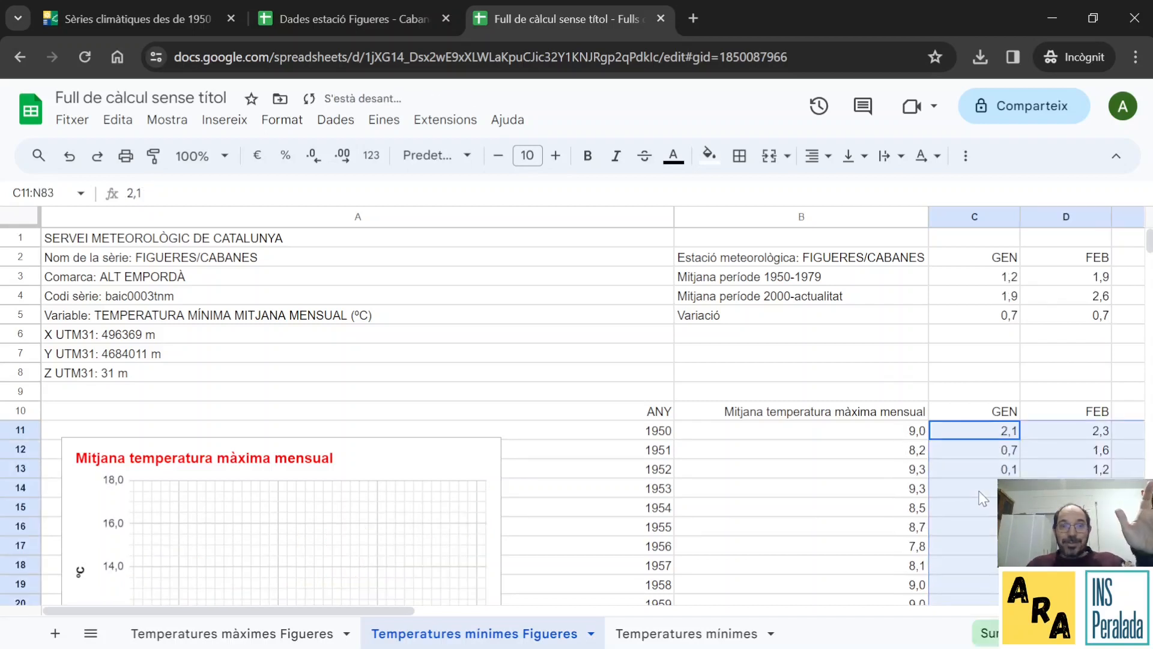
{"action": "scroll", "coordinate": [853, 469], "scroll_direction": "down", "scroll_amount": 3}
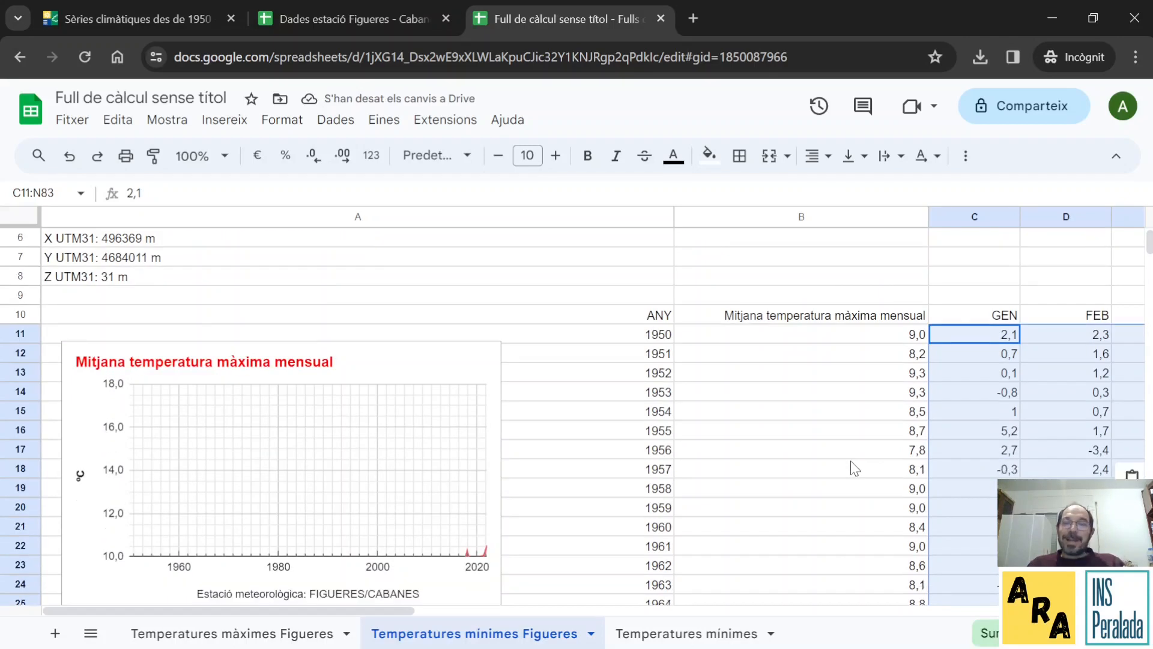
{"action": "left_click_drag", "start_coordinate": [399, 610], "coordinate": [499, 598]}
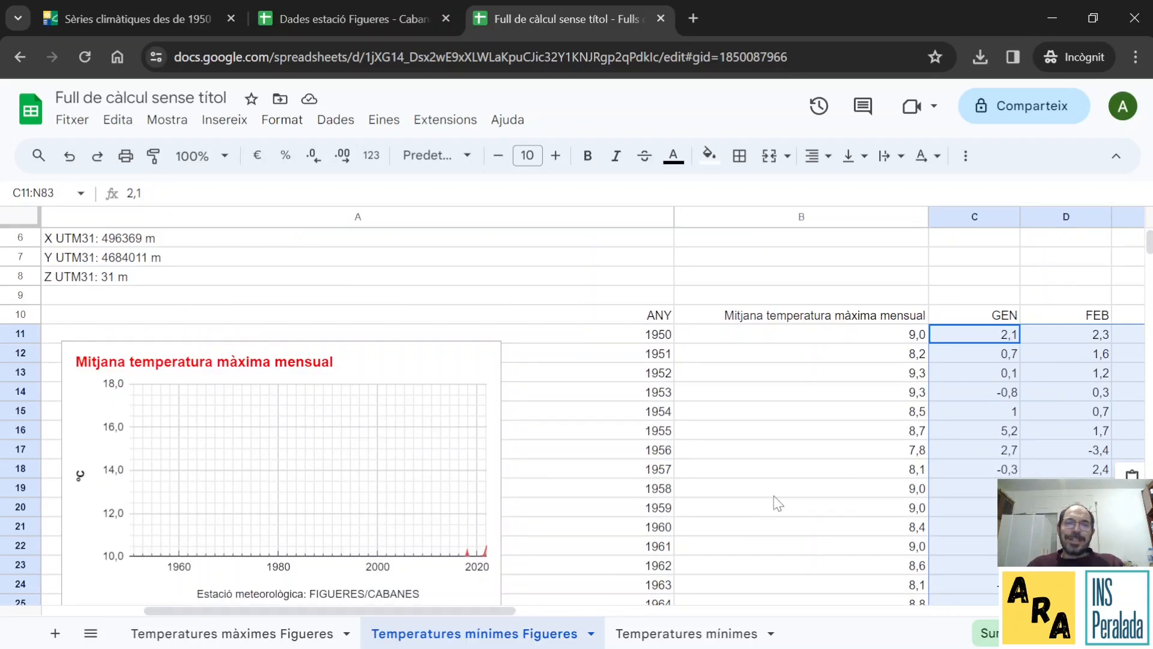
Step: Delete the imported Temperatures mínimes sheet from the spreadsheet
{"action": "left_click", "coordinate": [774, 494]}
{"action": "left_click", "coordinate": [739, 634]}
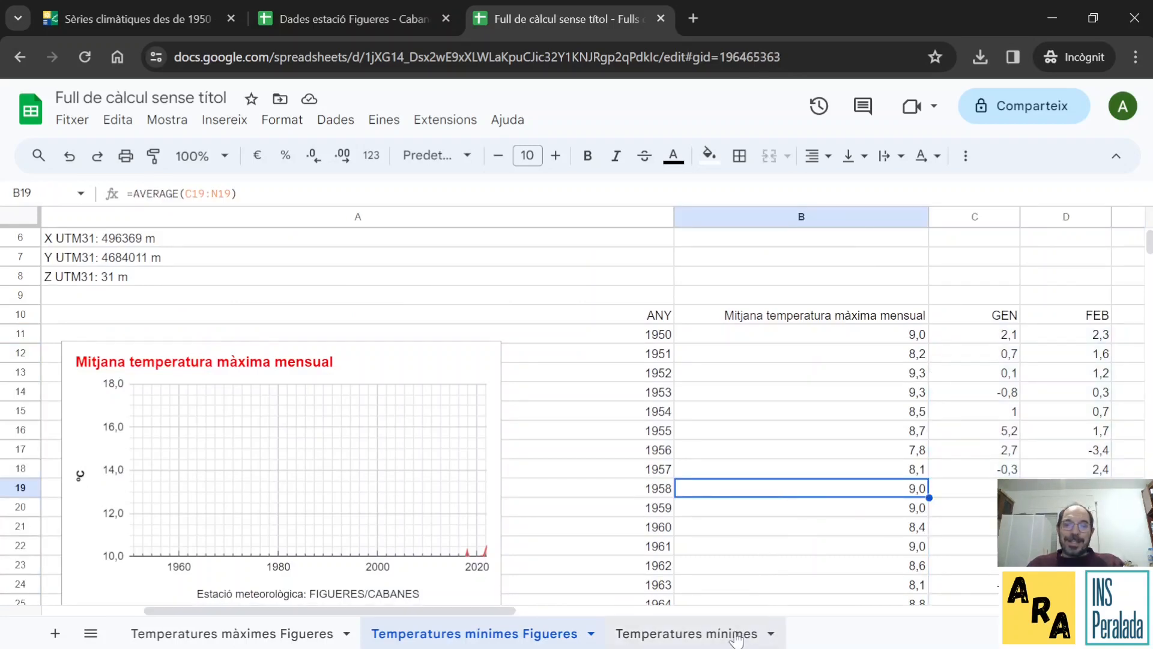
{"action": "left_click", "coordinate": [770, 632]}
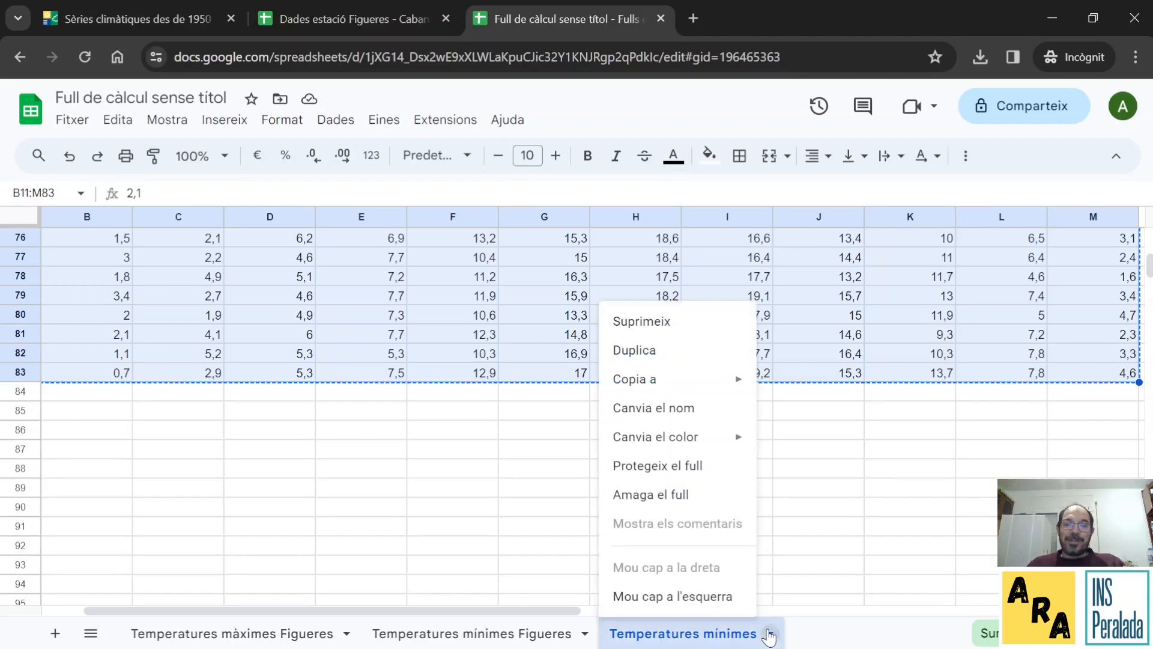
{"action": "left_click", "coordinate": [646, 321]}
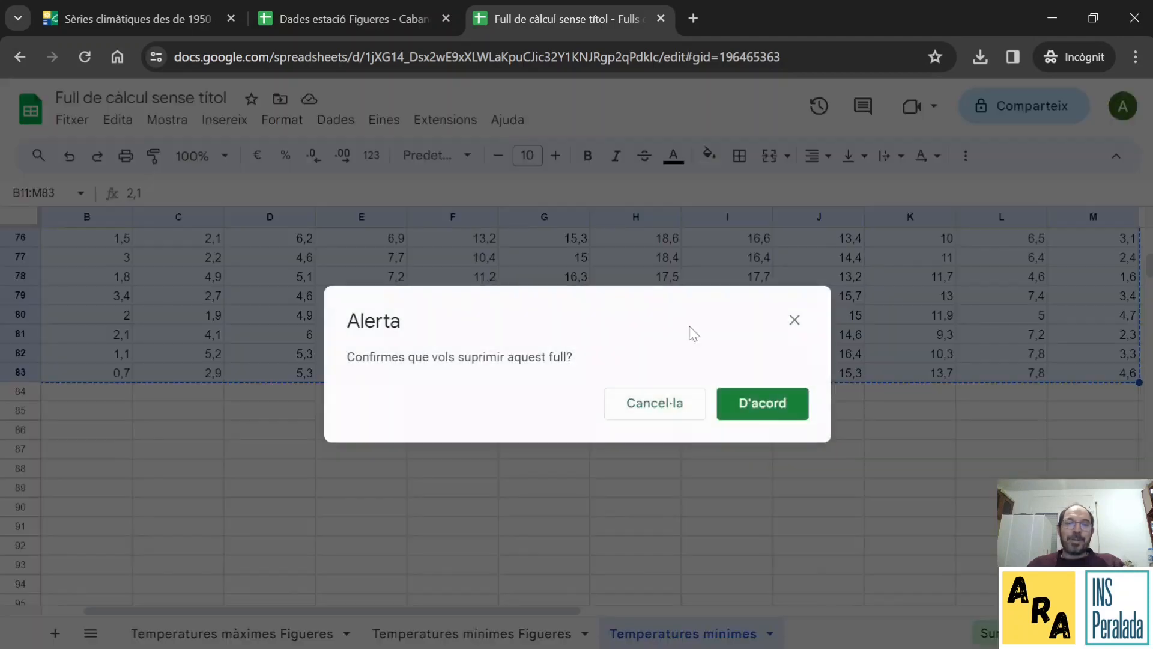
{"action": "left_click", "coordinate": [755, 408]}
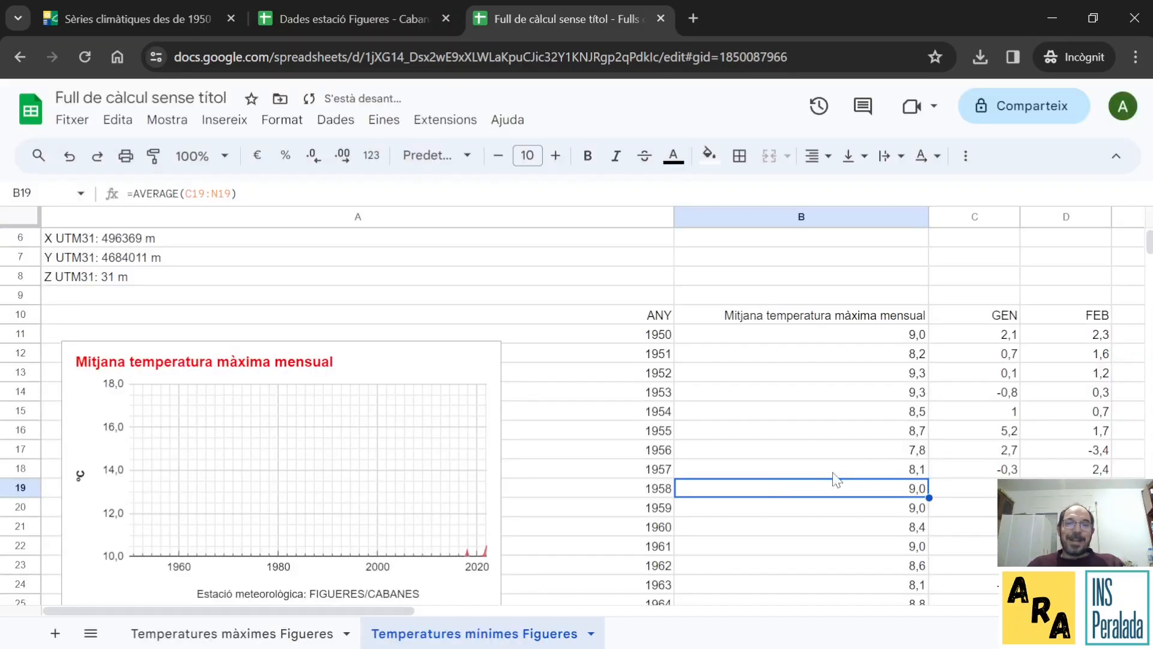
Step: Change the header in cell B10 to "Mitjana temperatura mínima mensual"
{"action": "scroll", "coordinate": [689, 502], "scroll_direction": "up", "scroll_amount": 2}
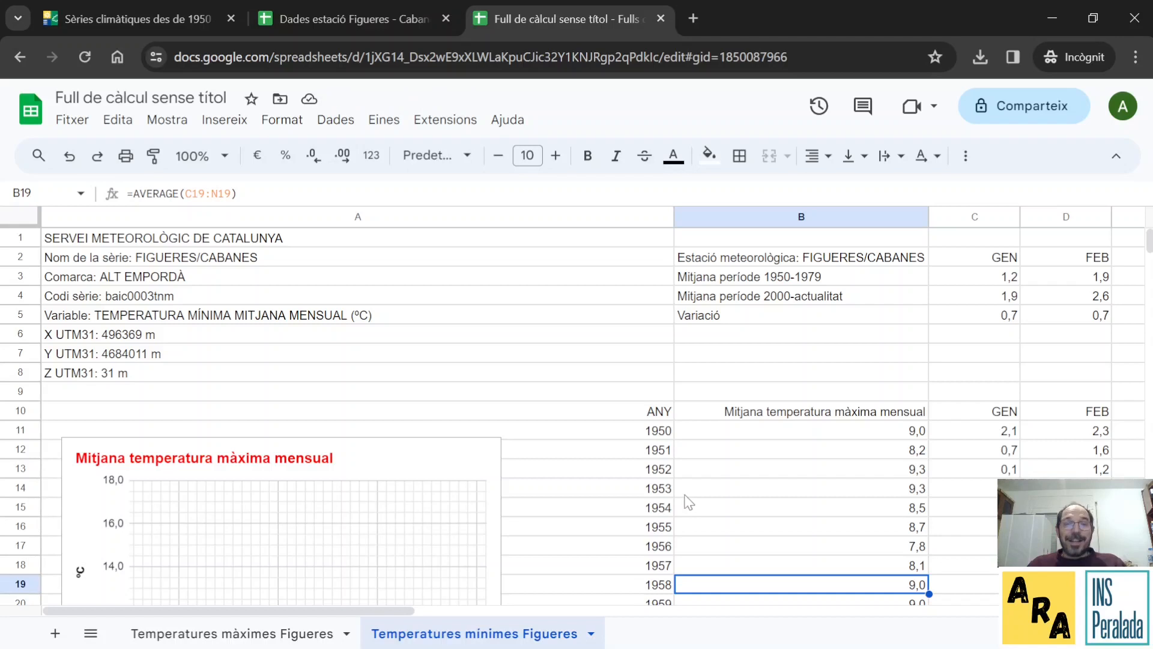
{"action": "left_click", "coordinate": [791, 415]}
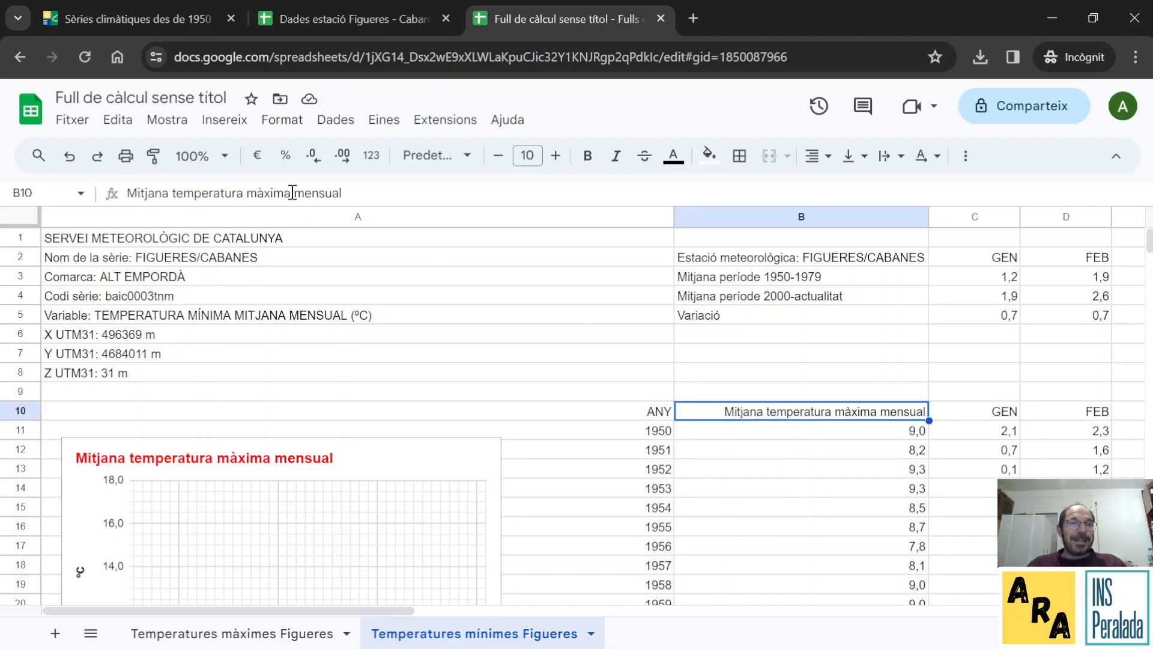
{"action": "left_click", "coordinate": [292, 192]}
{"action": "key", "text": "BackSpace"}
{"action": "key", "text": "BackSpace"}
{"action": "key", "text": "BackSpace"}
{"action": "key", "text": "BackSpace"}
{"action": "key", "text": "BackSpace"}
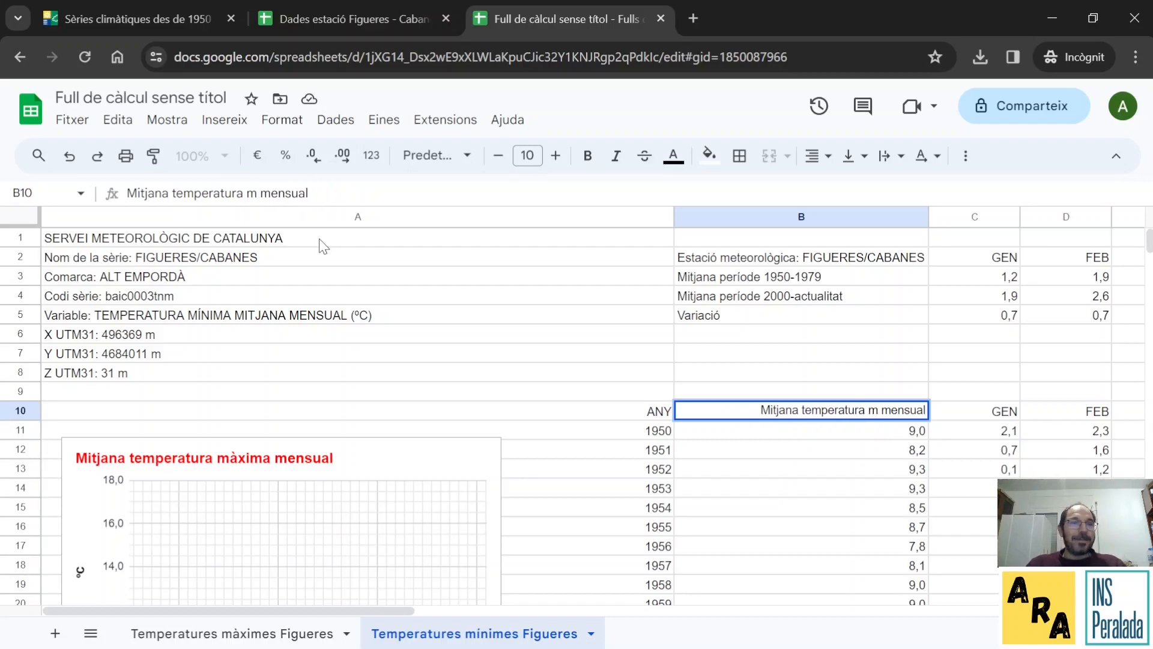
{"action": "type", "text": "ínima"}
{"action": "key", "text": "Return"}
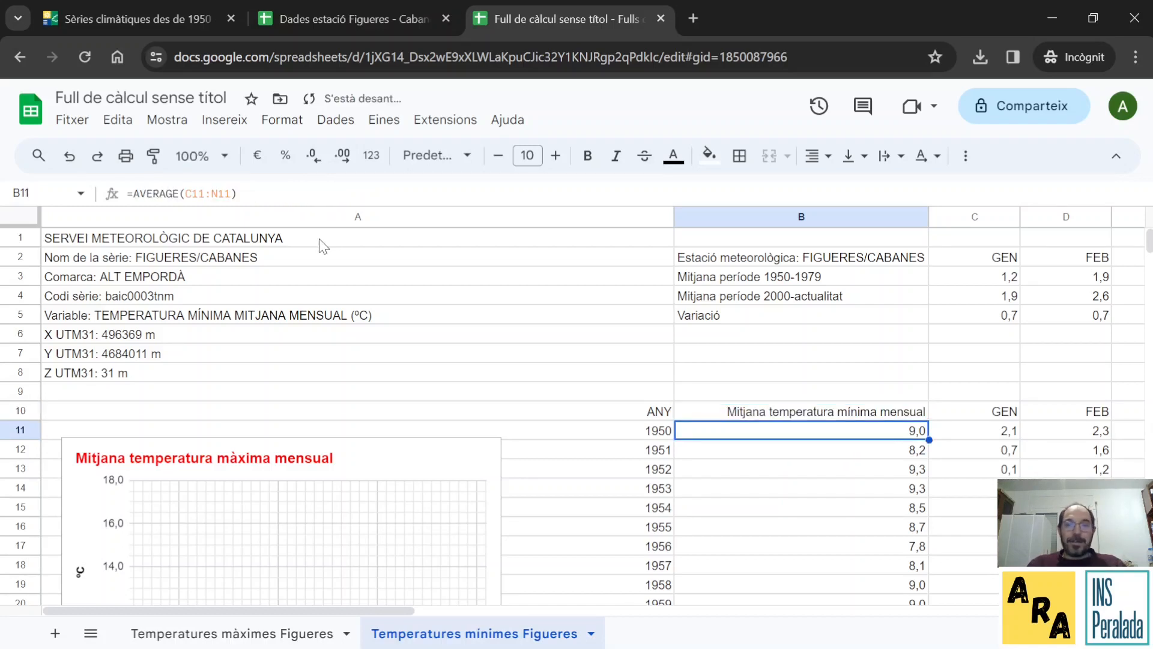
Step: Edit the "Mitjana temperatura màxima mensual" chart and set its vertical axis minimum to 0
{"action": "scroll", "coordinate": [590, 330], "scroll_direction": "down", "scroll_amount": 3}
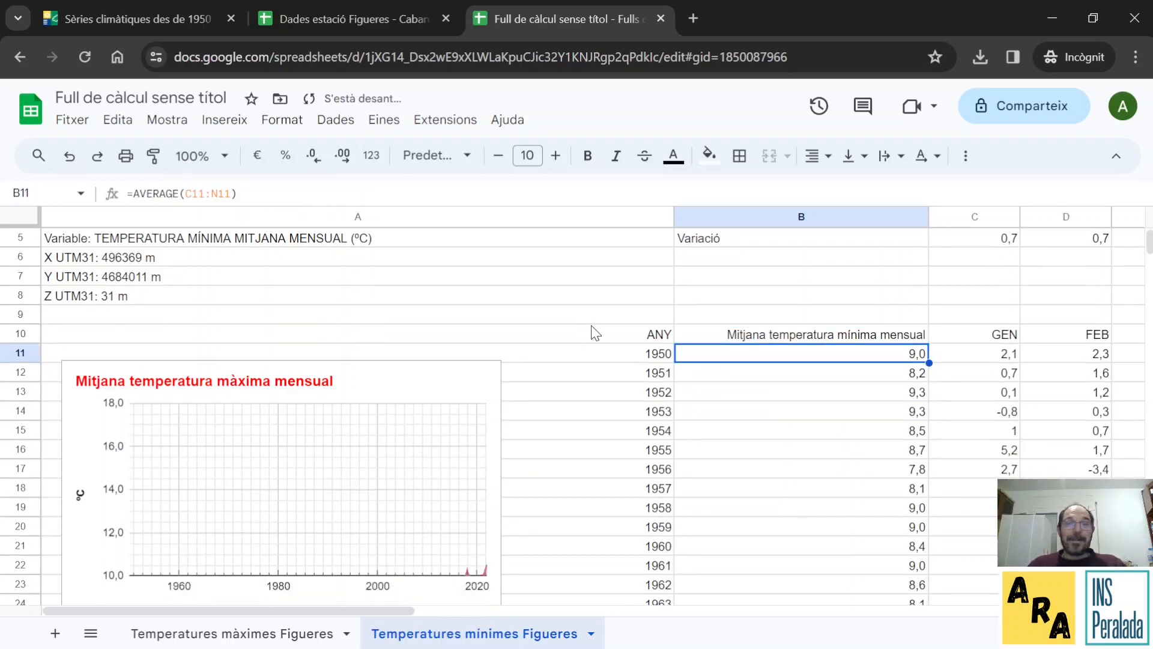
{"action": "scroll", "coordinate": [619, 328], "scroll_direction": "down", "scroll_amount": 2}
{"action": "scroll", "coordinate": [619, 328], "scroll_direction": "up", "scroll_amount": 3}
{"action": "scroll", "coordinate": [621, 327], "scroll_direction": "down", "scroll_amount": 3}
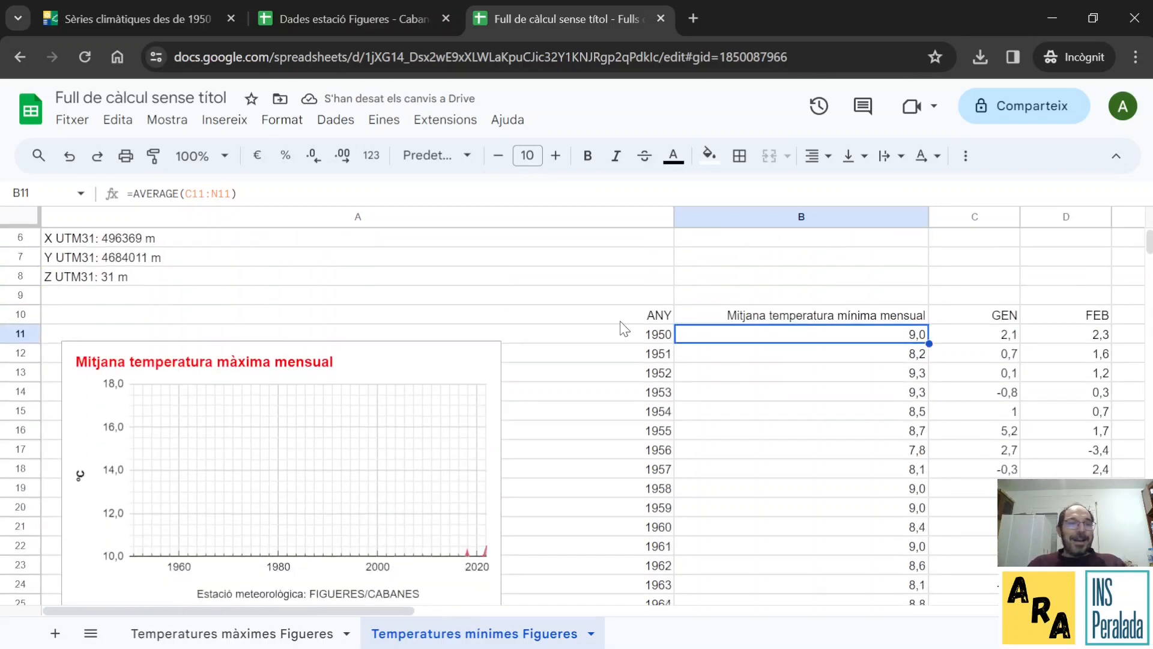
{"action": "left_click", "coordinate": [399, 329]}
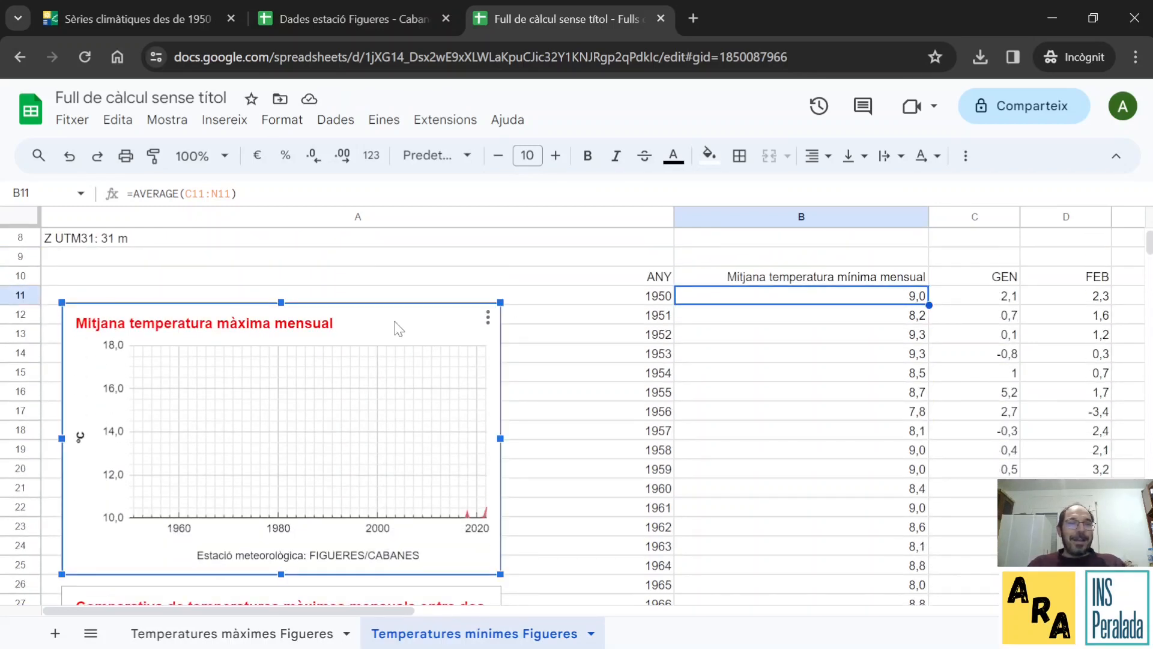
{"action": "left_click", "coordinate": [488, 317]}
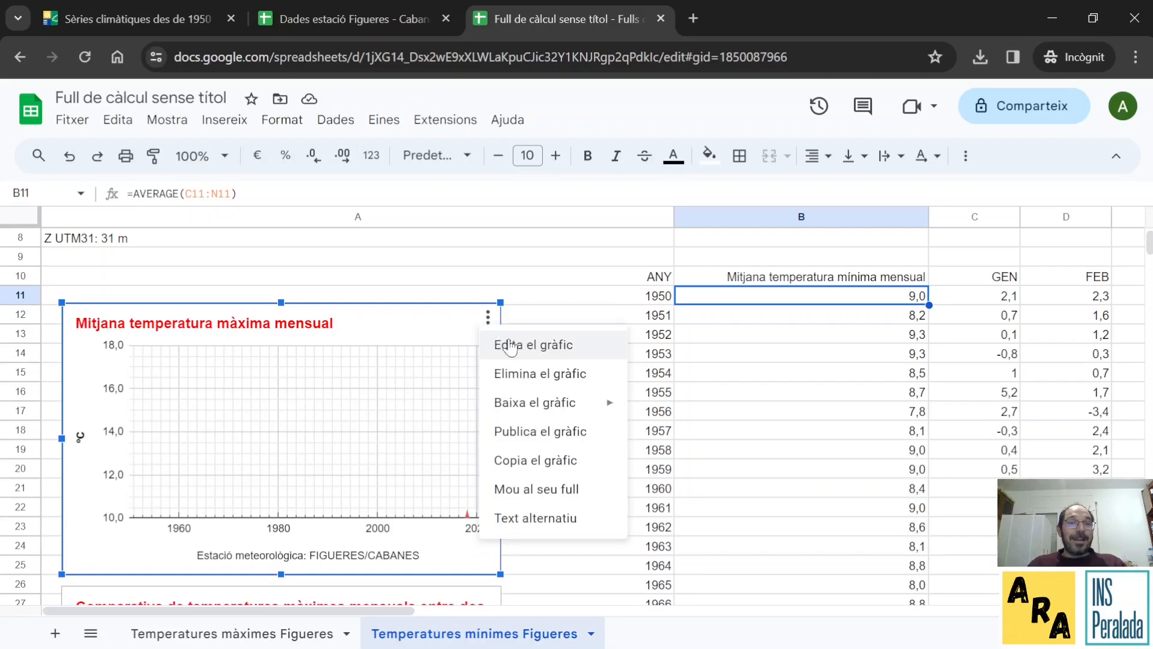
{"action": "left_click", "coordinate": [513, 346]}
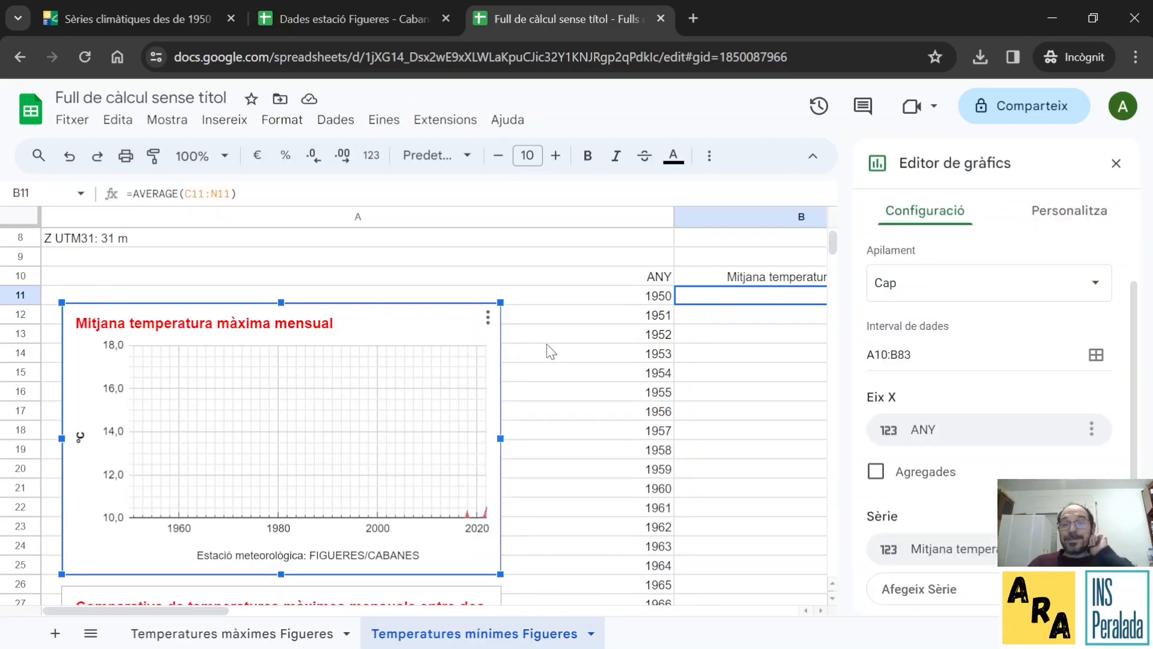
{"action": "left_click", "coordinate": [1067, 215]}
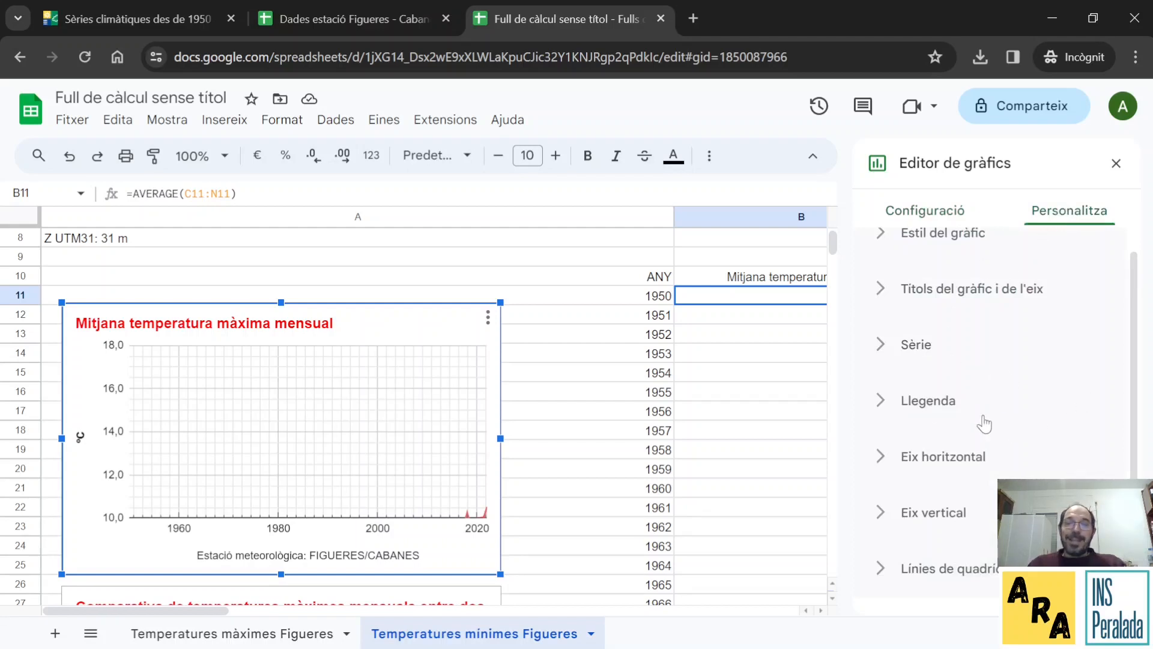
{"action": "left_click", "coordinate": [922, 512]}
{"action": "scroll", "coordinate": [989, 467], "scroll_direction": "down", "scroll_amount": 5}
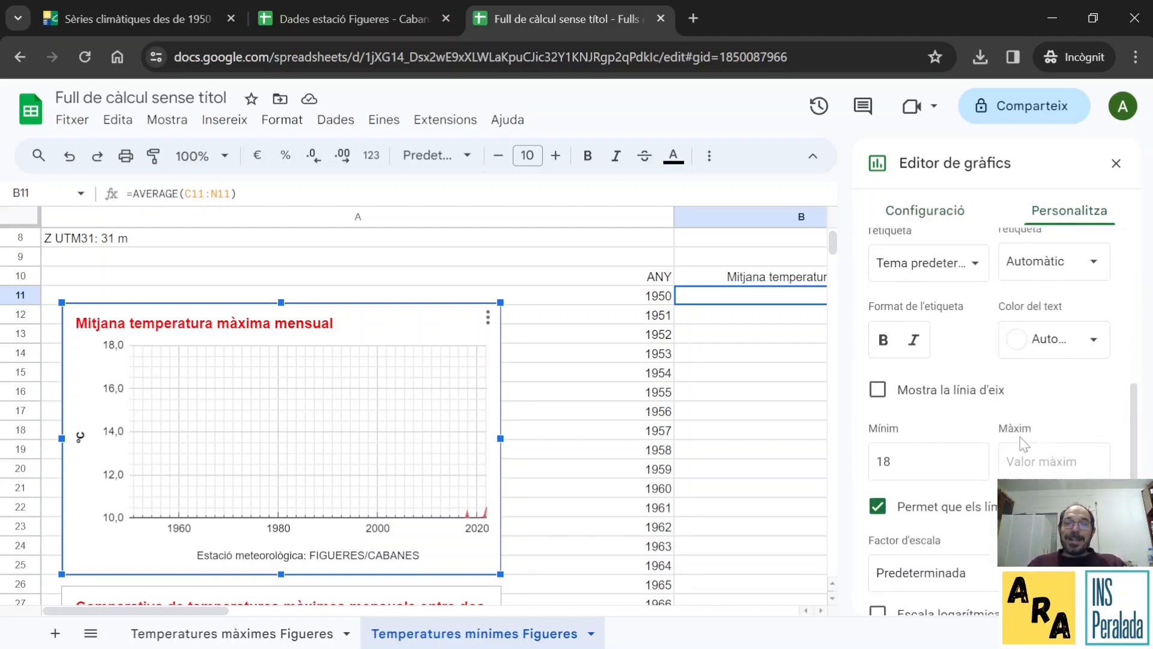
{"action": "left_click", "coordinate": [920, 441]}
{"action": "type", "text": "0"}
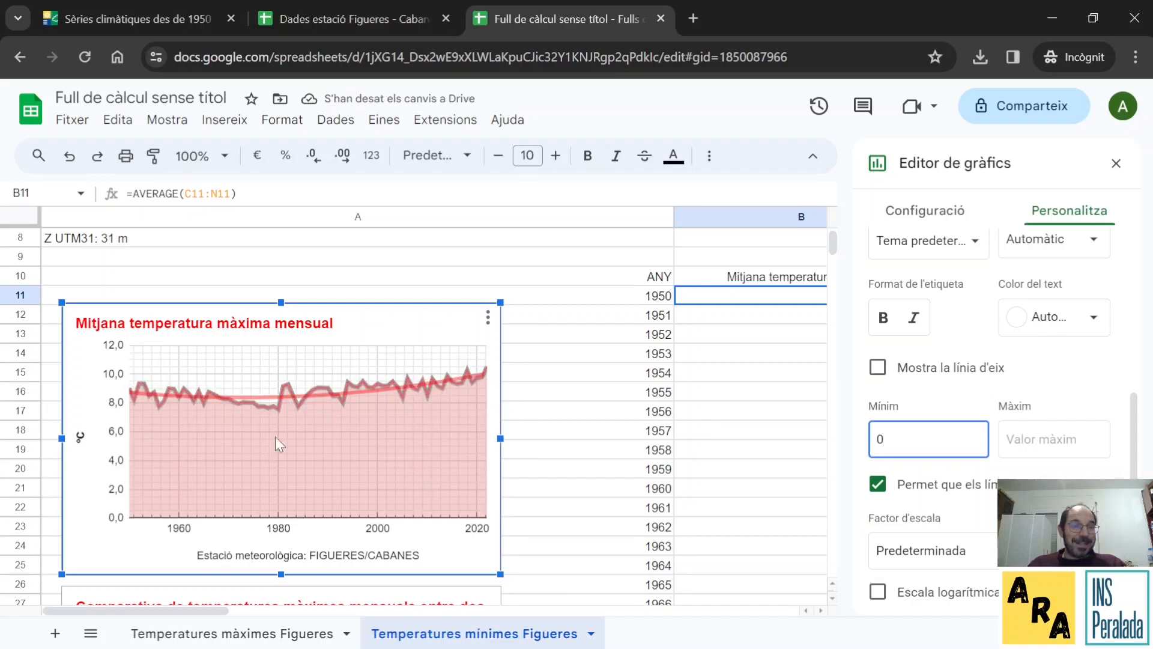
Step: Raise the chart's vertical axis minimum, trying 6 before settling on 7
{"action": "left_click_drag", "start_coordinate": [948, 448], "coordinate": [818, 423]}
{"action": "type", "text": "6"}
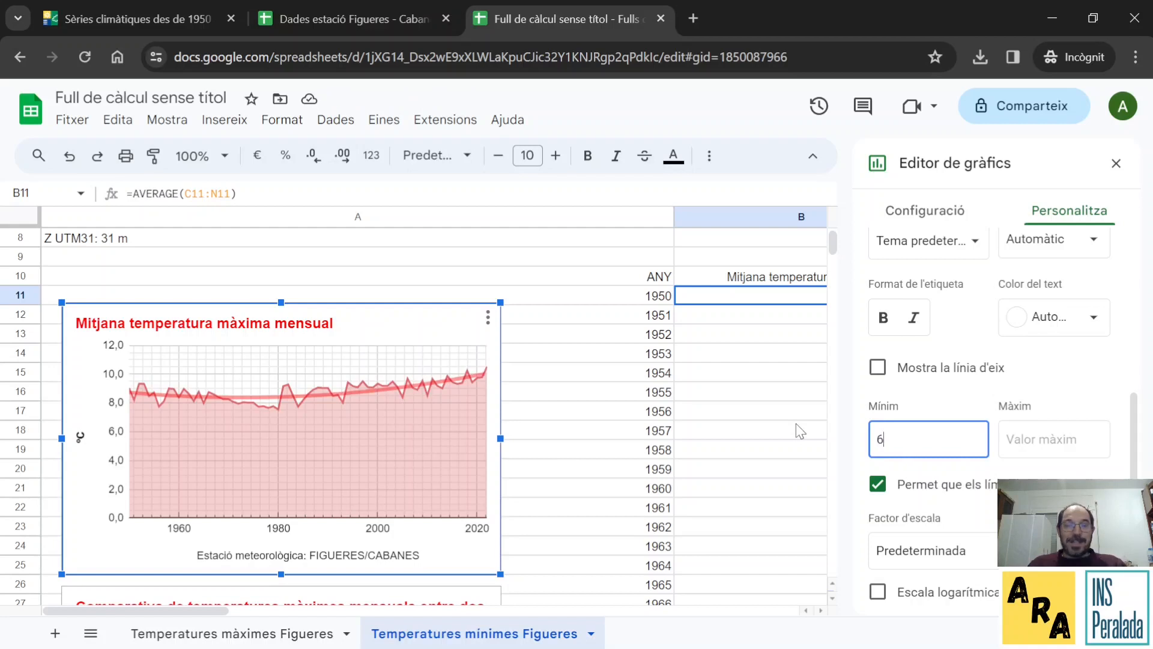
{"action": "left_click_drag", "start_coordinate": [888, 444], "coordinate": [844, 421]}
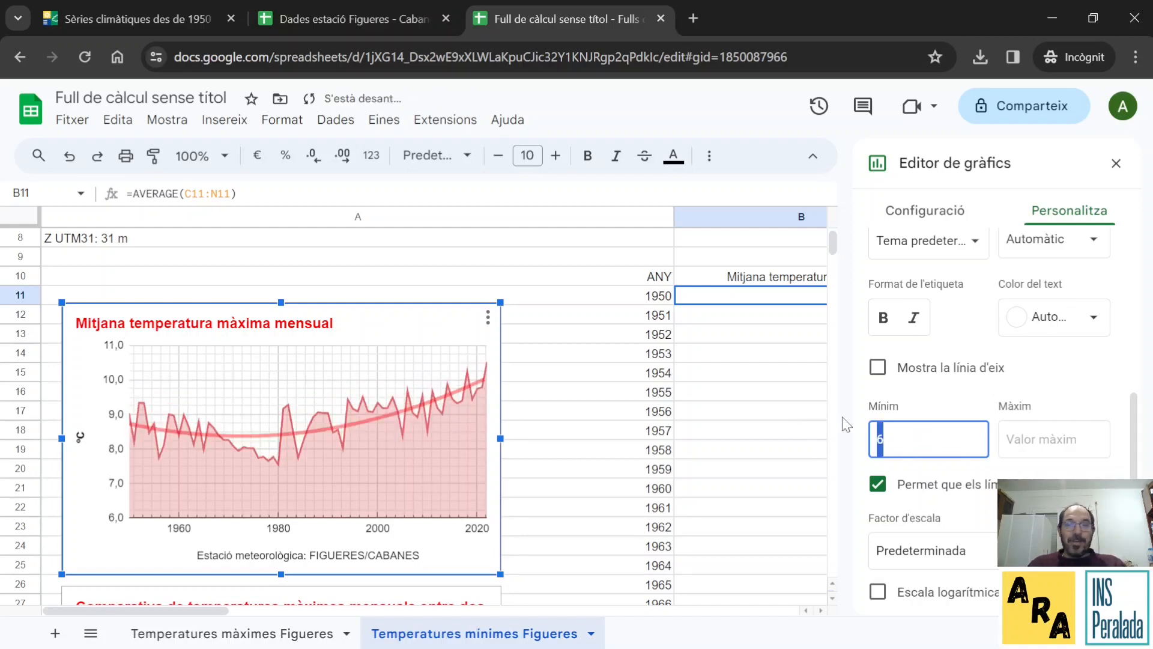
{"action": "type", "text": "7"}
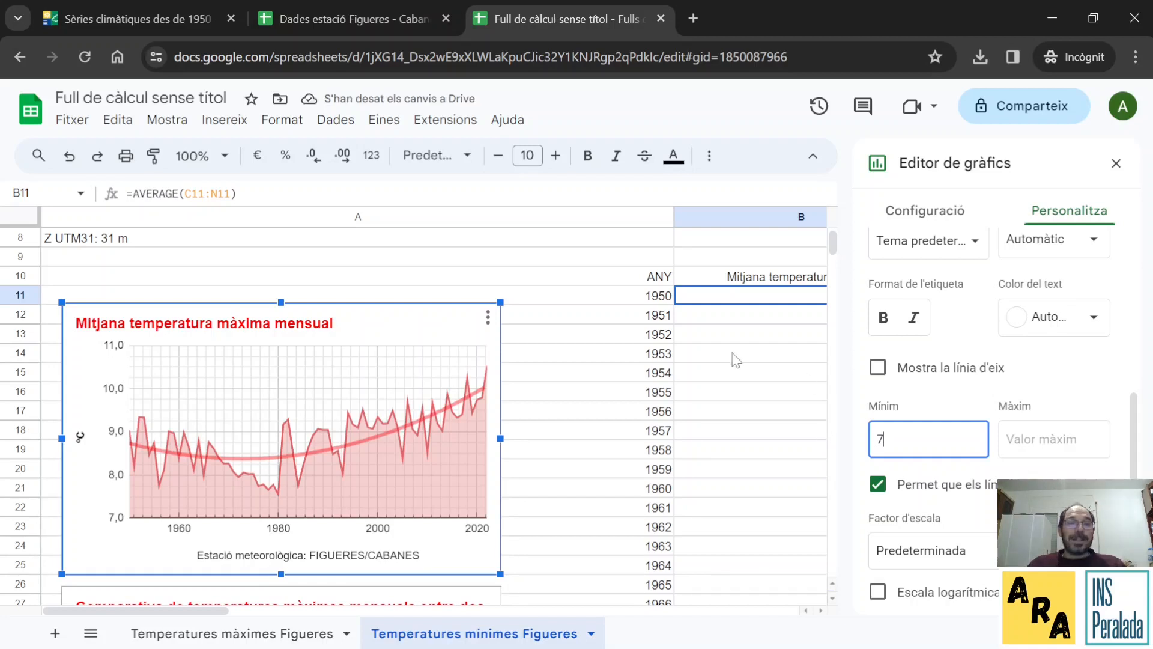
Step: Change the chart title to "Mitjana temperatura mínima mensual"
{"action": "left_click", "coordinate": [174, 334]}
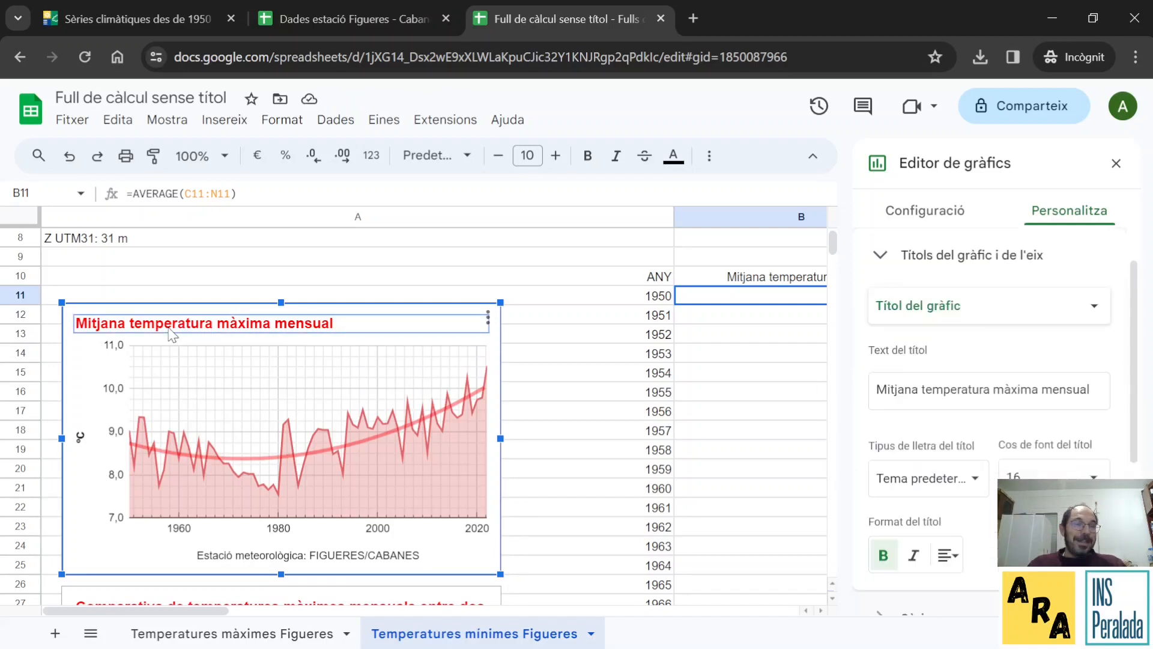
{"action": "left_click", "coordinate": [1025, 391]}
{"action": "key", "text": "BackSpace"}
{"action": "key", "text": "BackSpace"}
{"action": "key", "text": "BackSpace"}
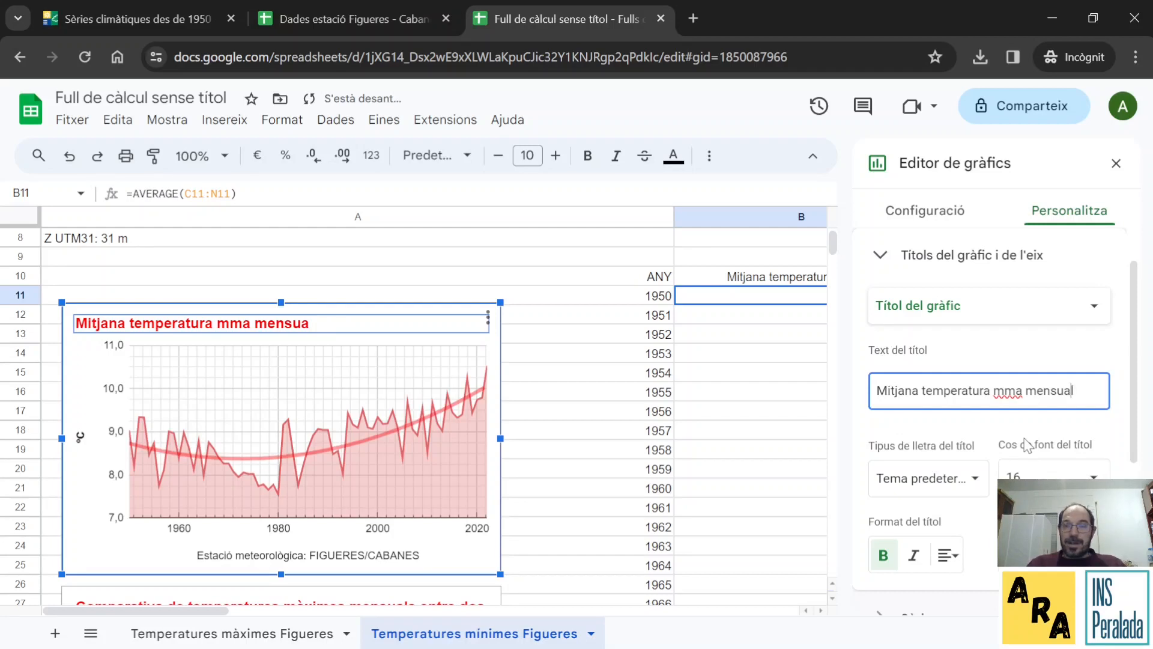
{"action": "type", "text": "íni"}
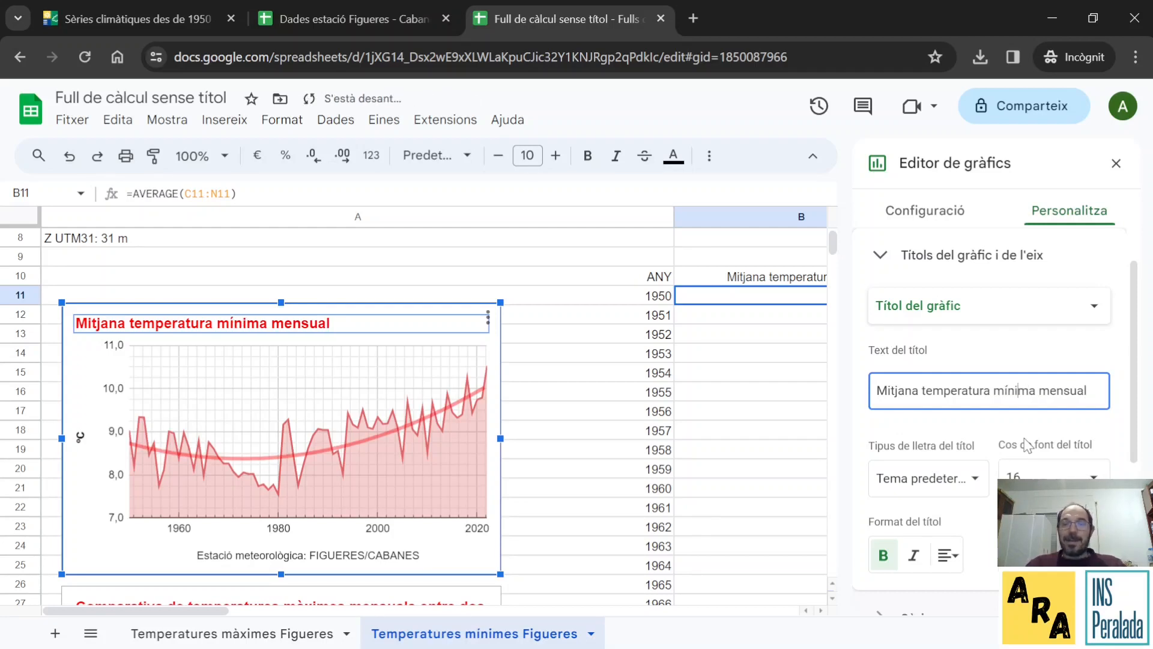
Step: Recolour the chart title, trying a light blue before settling on pure blue, and finish with the title settings
{"action": "left_click", "coordinate": [1054, 553]}
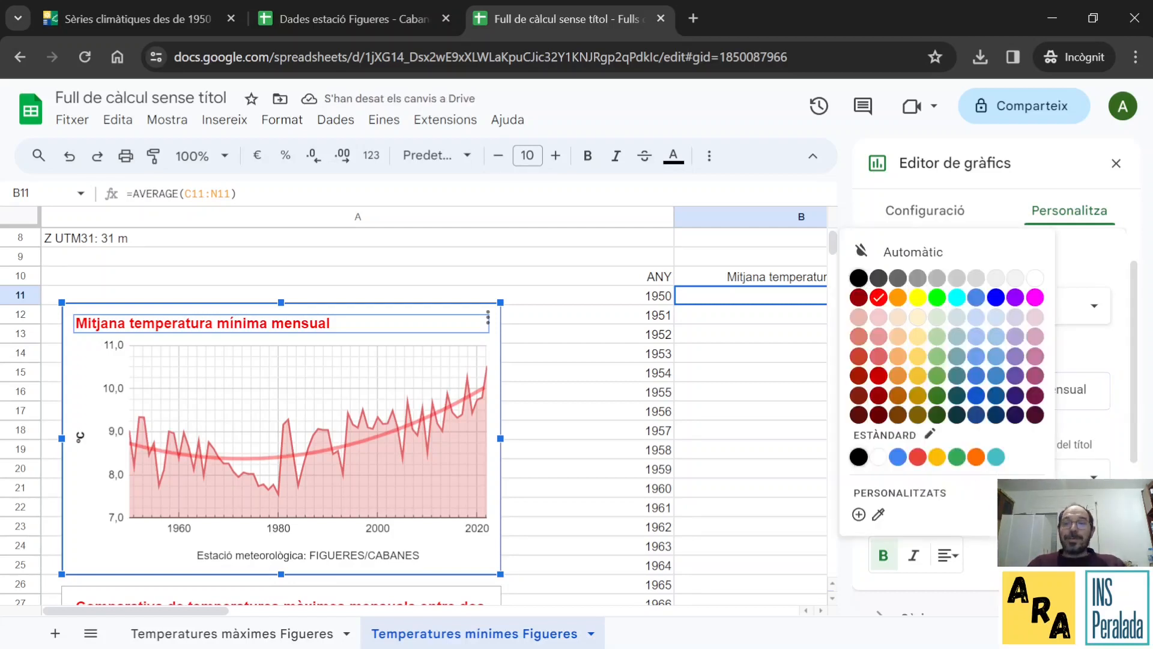
{"action": "left_click", "coordinate": [975, 337]}
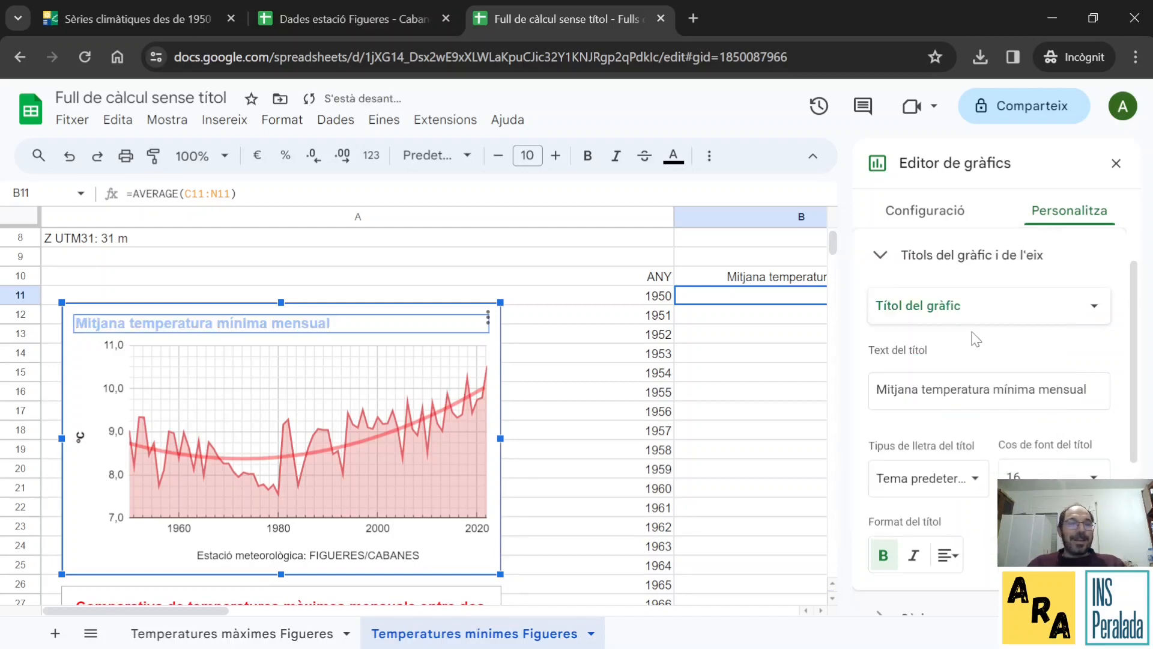
{"action": "left_click", "coordinate": [1052, 550]}
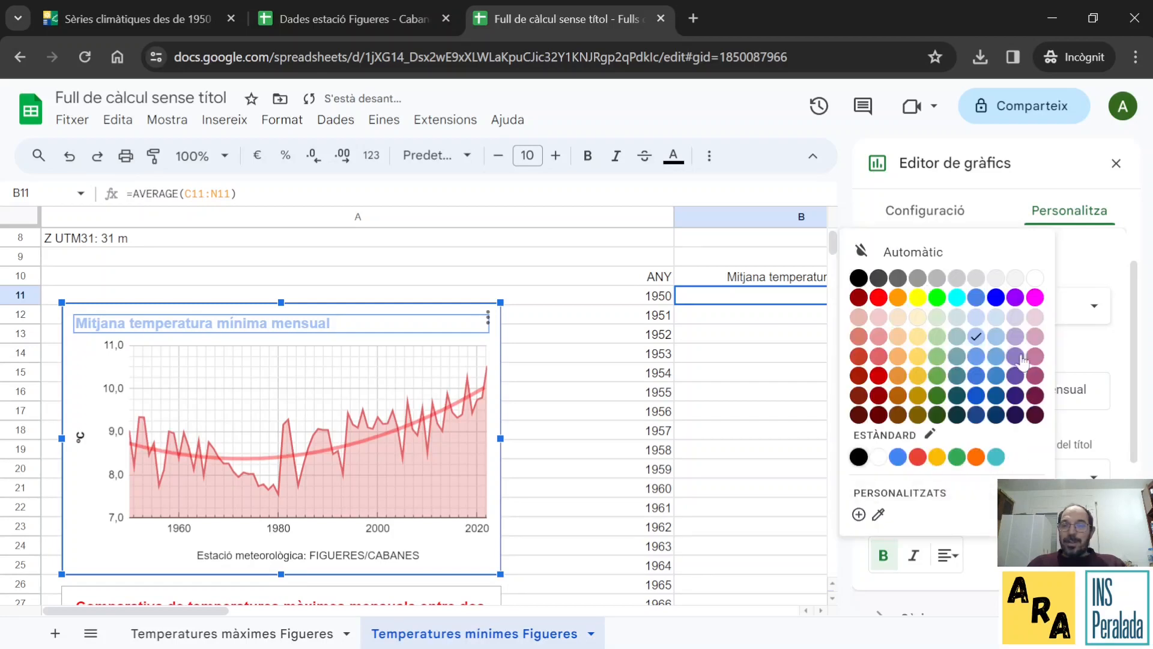
{"action": "left_click", "coordinate": [995, 298]}
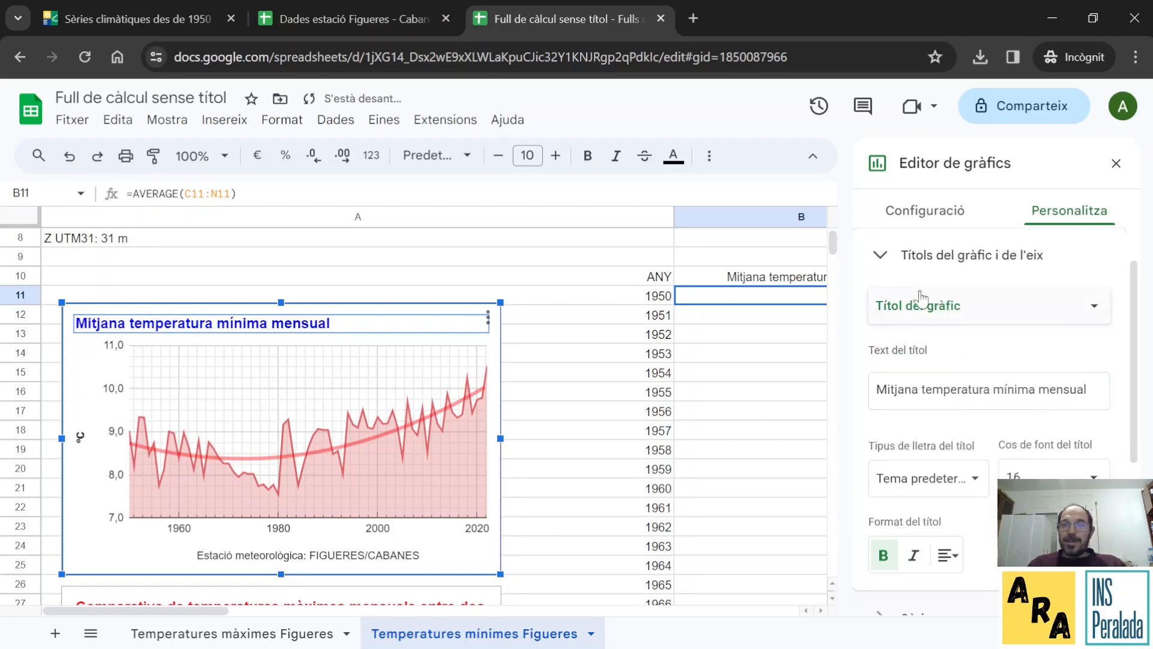
{"action": "left_click", "coordinate": [881, 255]}
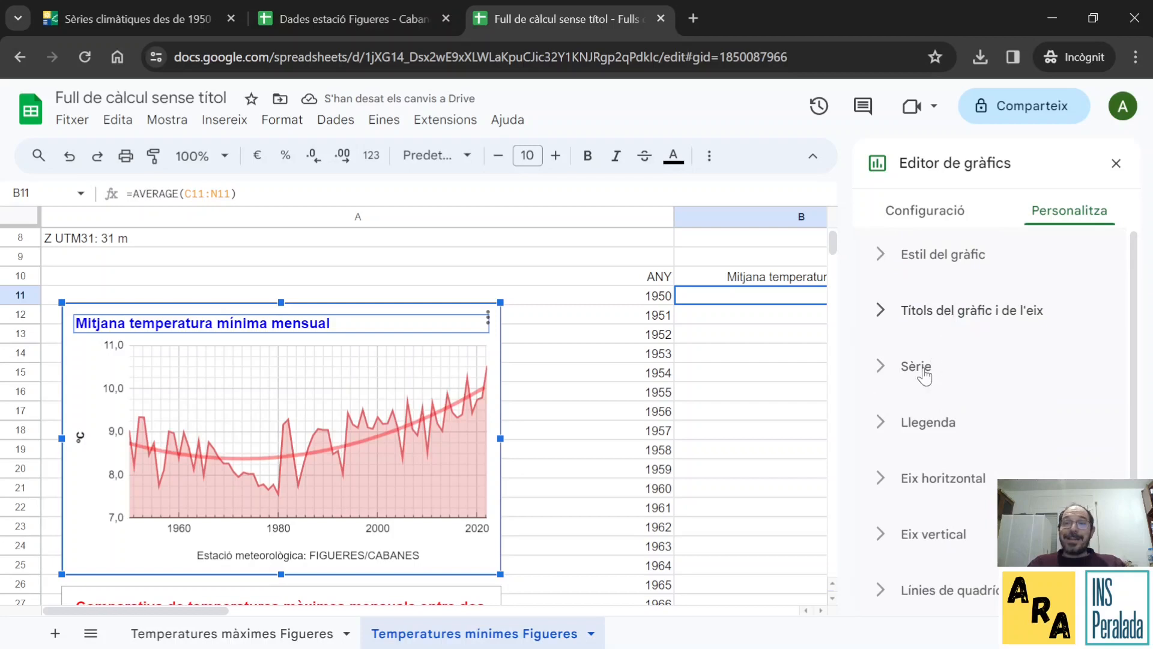
Step: Change the line colour of the "Mitjana temperatura mínima mensual" series to light cornflower blue
{"action": "left_click", "coordinate": [916, 366]}
{"action": "scroll", "coordinate": [1025, 397], "scroll_direction": "down", "scroll_amount": 3}
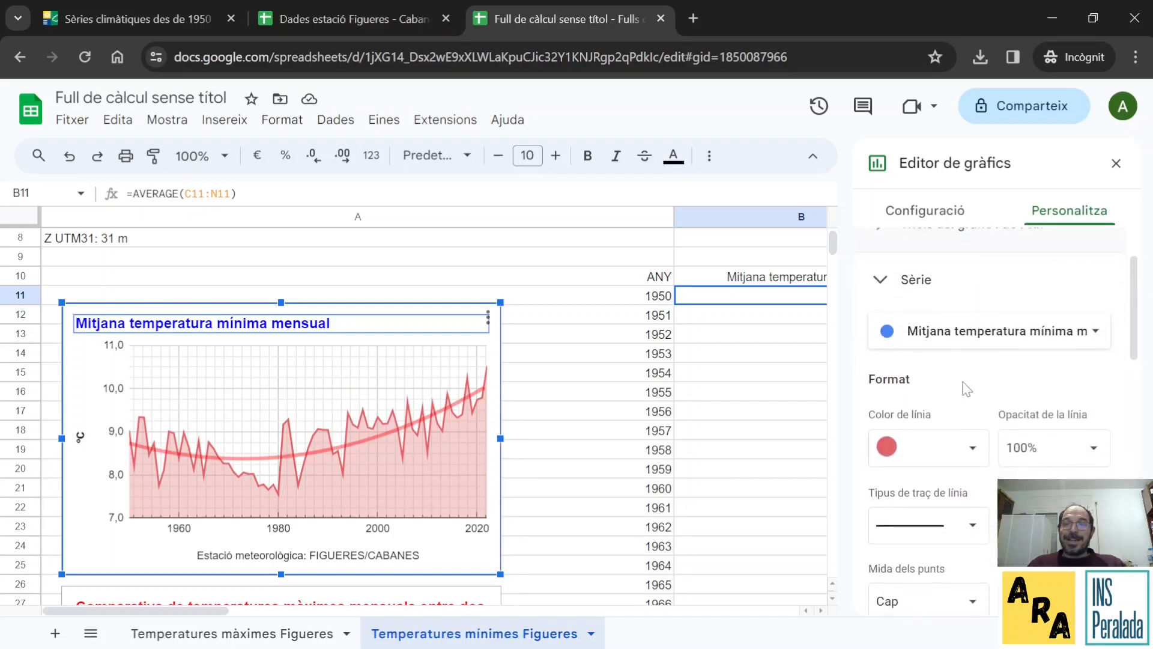
{"action": "left_click", "coordinate": [974, 446]}
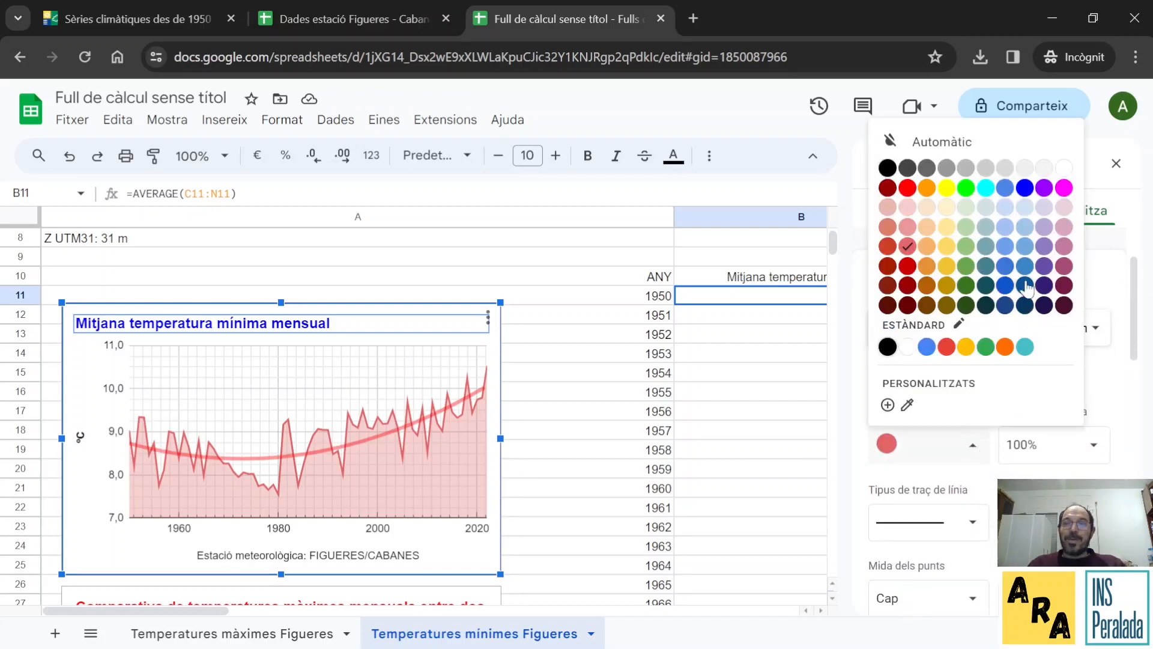
{"action": "left_click", "coordinate": [1007, 257]}
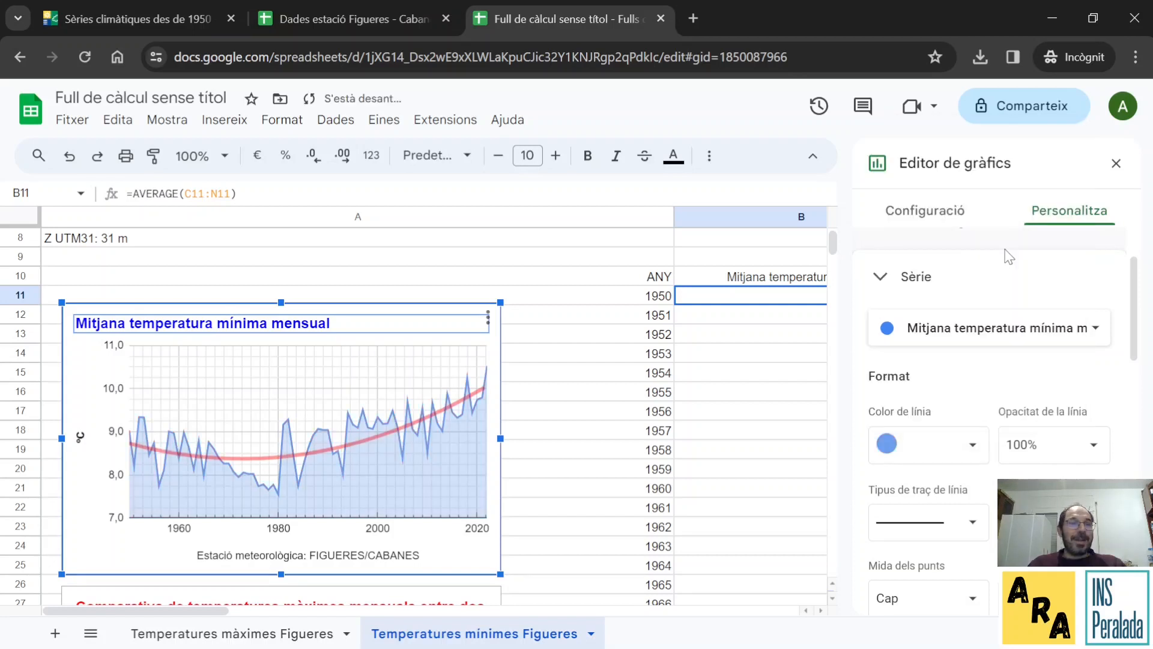
Step: Recolour the series' polynomial trendline to pure blue
{"action": "scroll", "coordinate": [941, 443], "scroll_direction": "down", "scroll_amount": 4}
{"action": "scroll", "coordinate": [941, 441], "scroll_direction": "down", "scroll_amount": 8}
{"action": "scroll", "coordinate": [1044, 347], "scroll_direction": "up", "scroll_amount": 2}
{"action": "left_click", "coordinate": [1039, 310]}
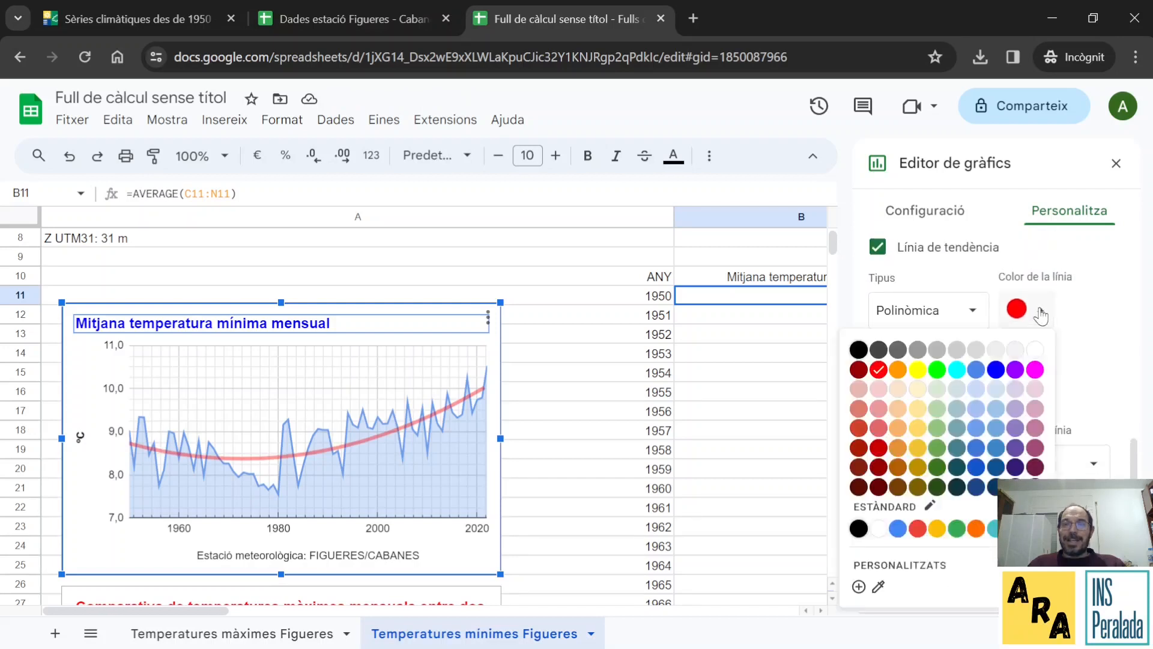
{"action": "left_click", "coordinate": [995, 370]}
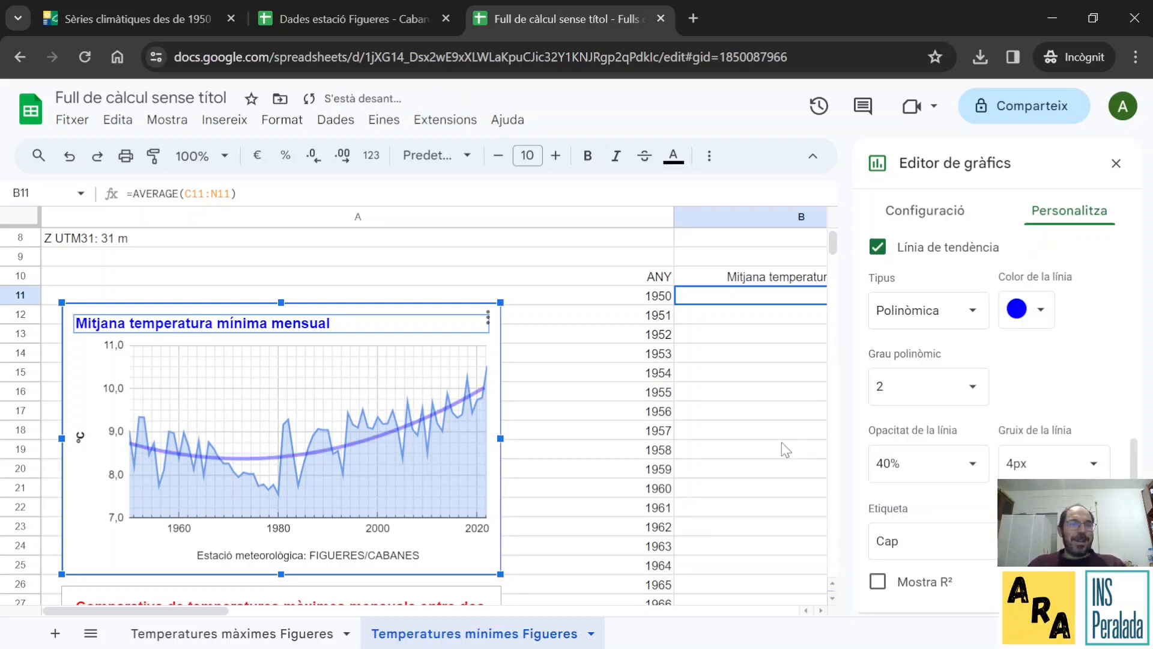
Step: Try trendline opacities of 80% and 20%, return it to 40%, and leave the chart editor
{"action": "left_click", "coordinate": [971, 464]}
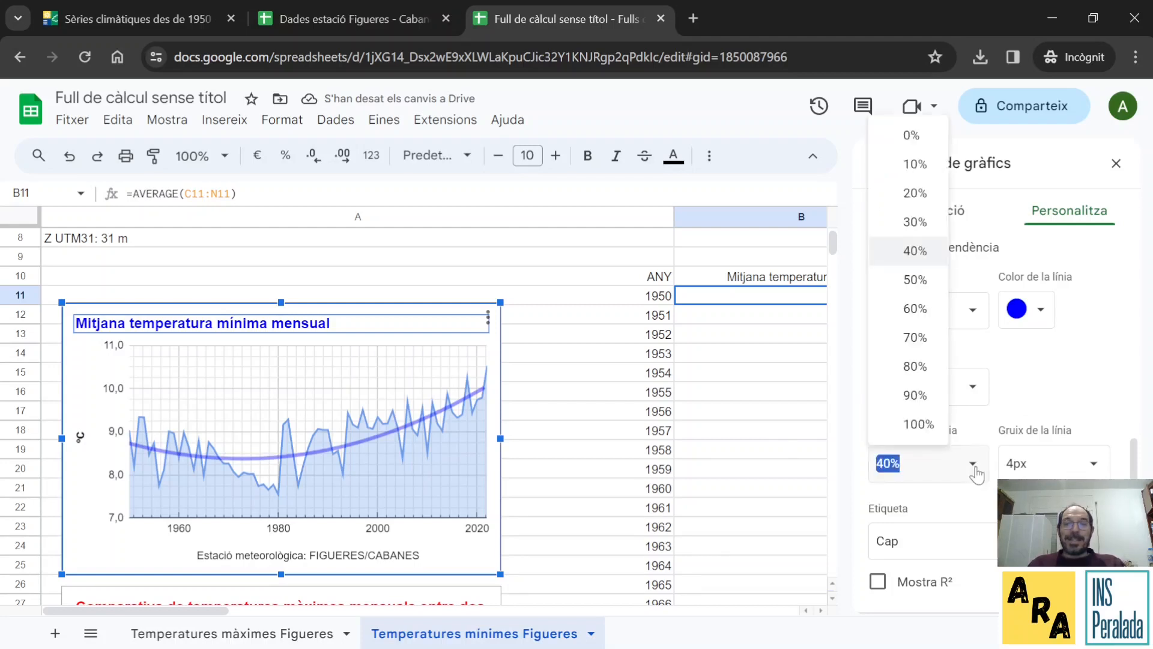
{"action": "left_click", "coordinate": [932, 367]}
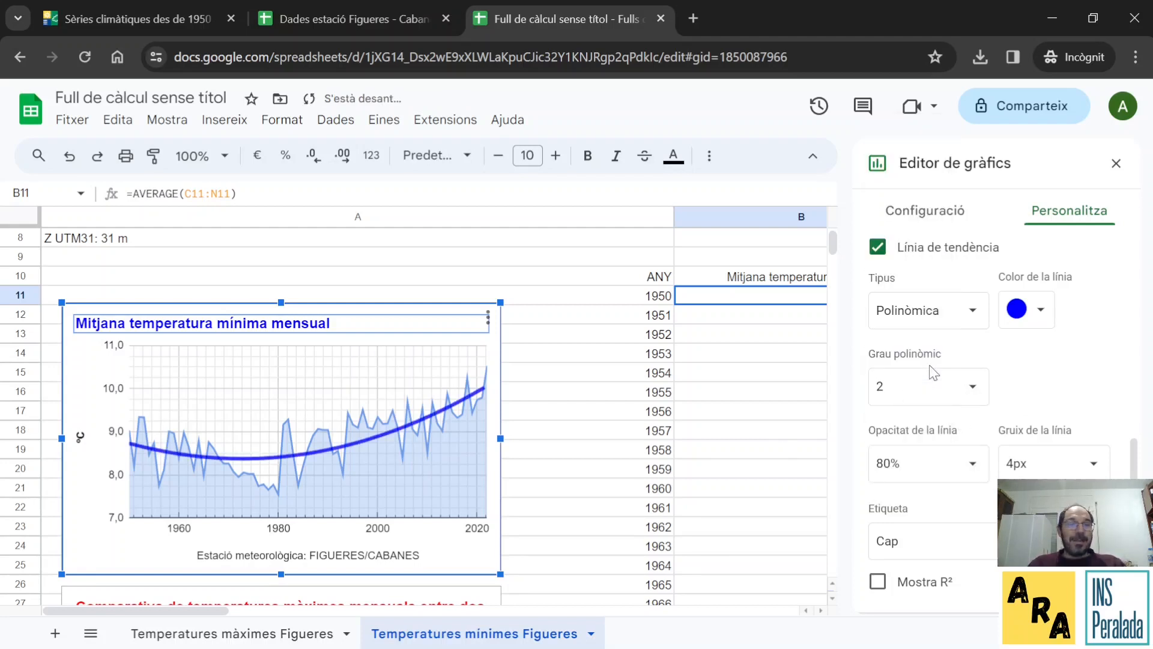
{"action": "left_click", "coordinate": [974, 464]}
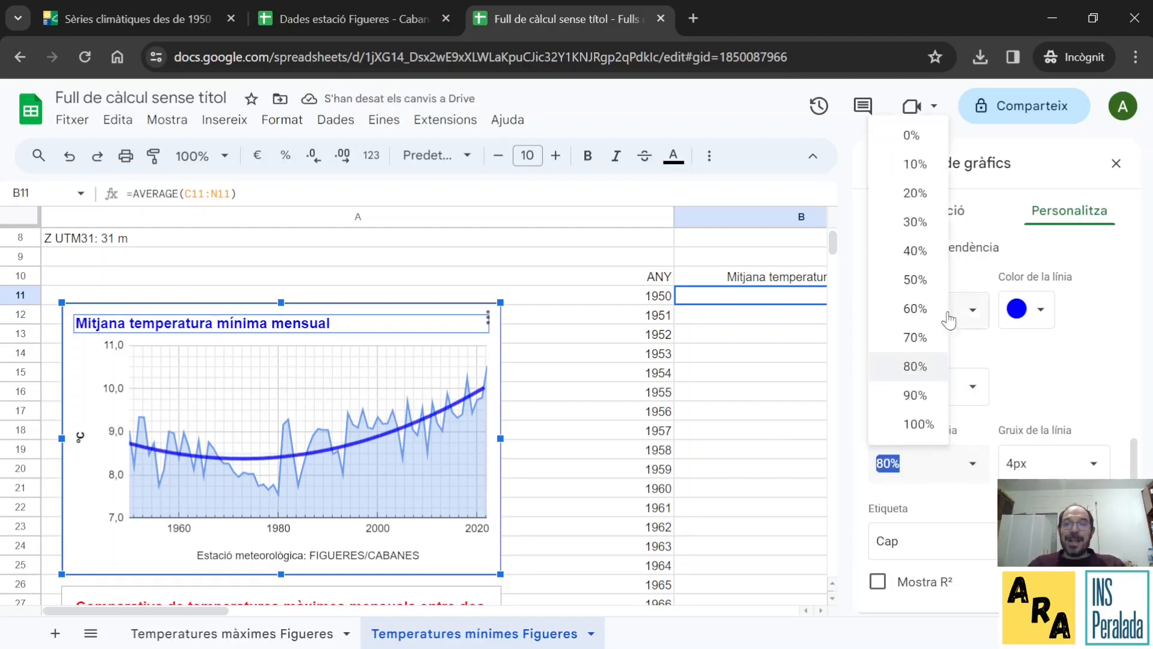
{"action": "left_click", "coordinate": [914, 193]}
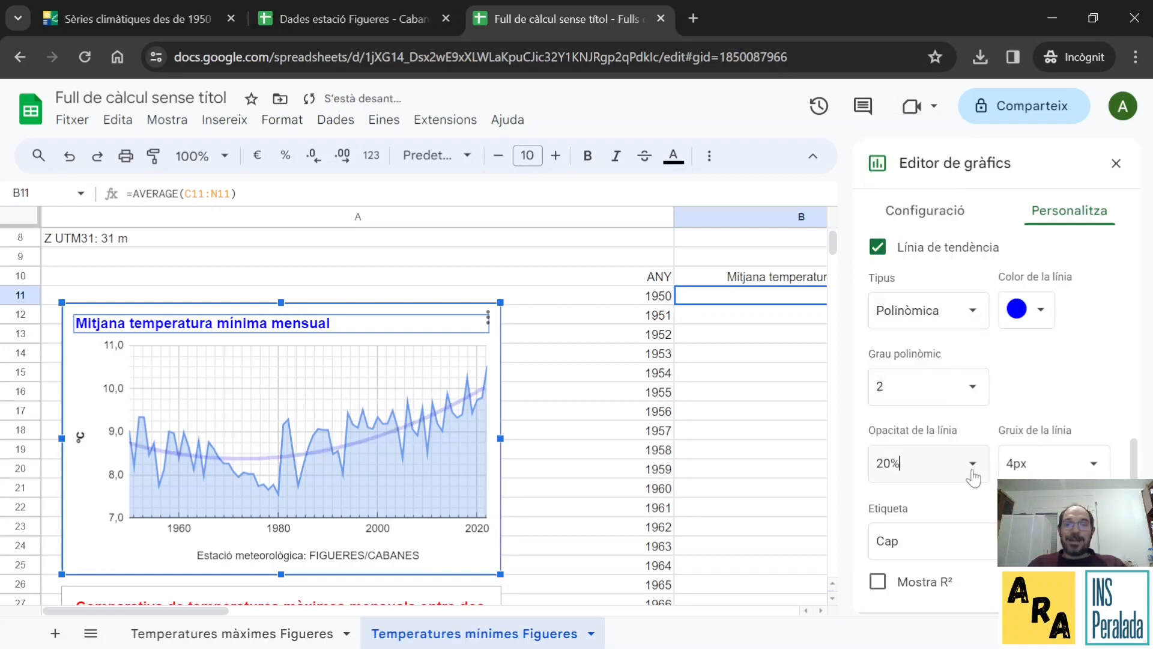
{"action": "left_click", "coordinate": [973, 465]}
{"action": "left_click", "coordinate": [916, 251]}
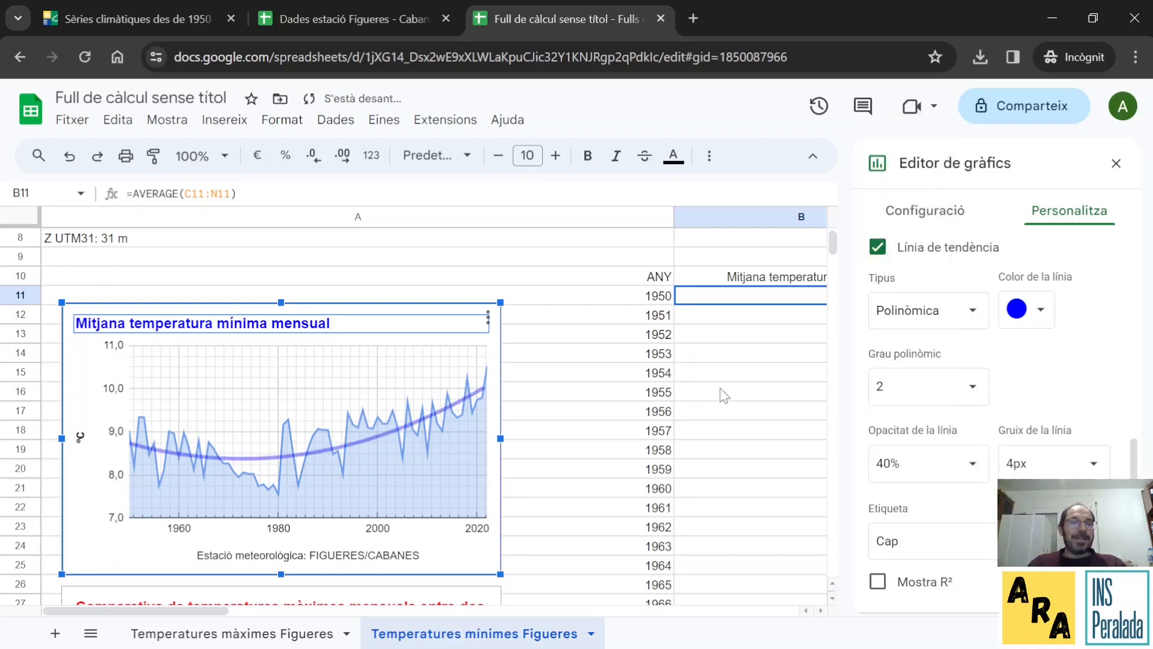
{"action": "left_click", "coordinate": [607, 421]}
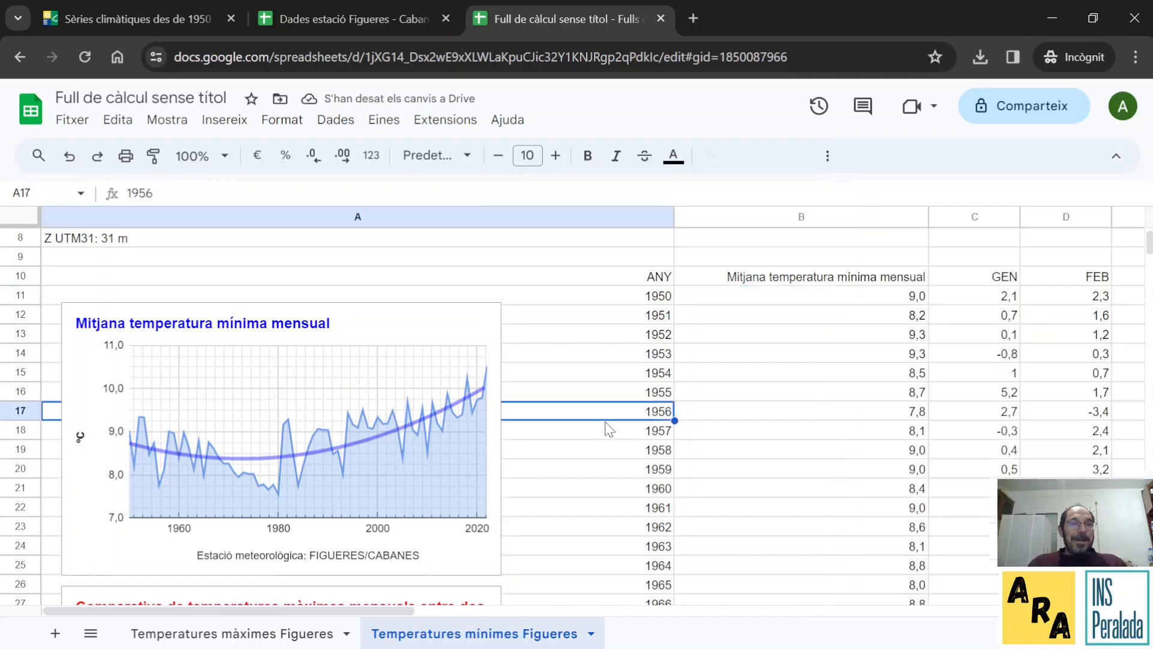
Step: Open the chart comparing monthly maximum temperatures between two periods for editing
{"action": "scroll", "coordinate": [610, 432], "scroll_direction": "down", "scroll_amount": 2}
{"action": "scroll", "coordinate": [608, 432], "scroll_direction": "down", "scroll_amount": 3}
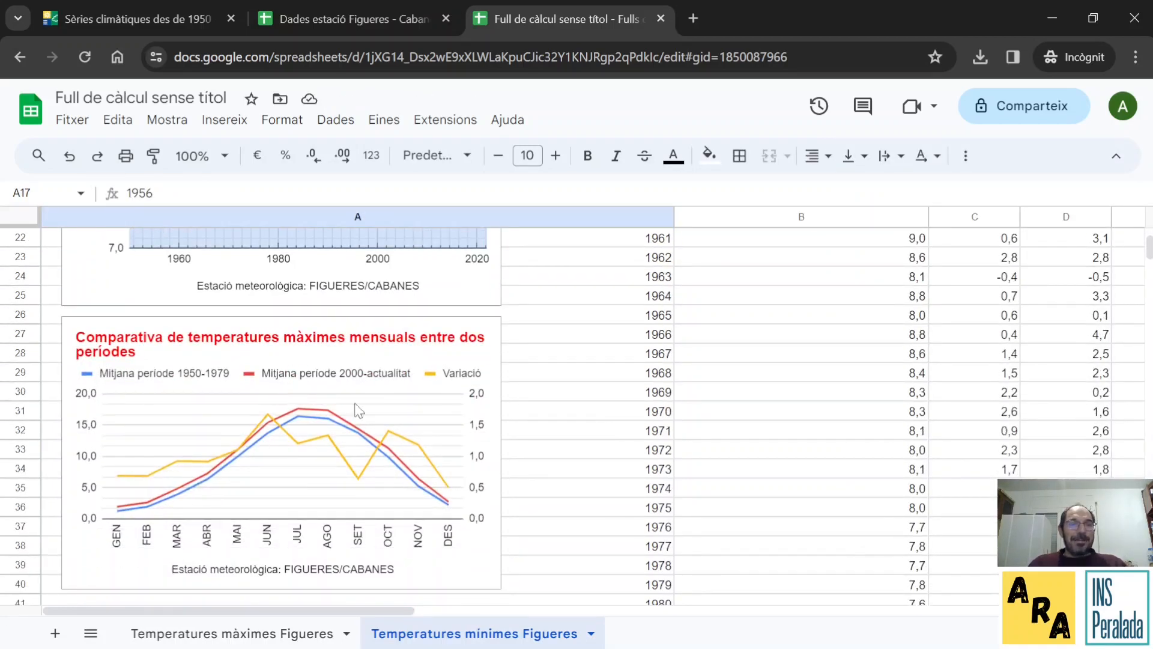
{"action": "left_click", "coordinate": [385, 334]}
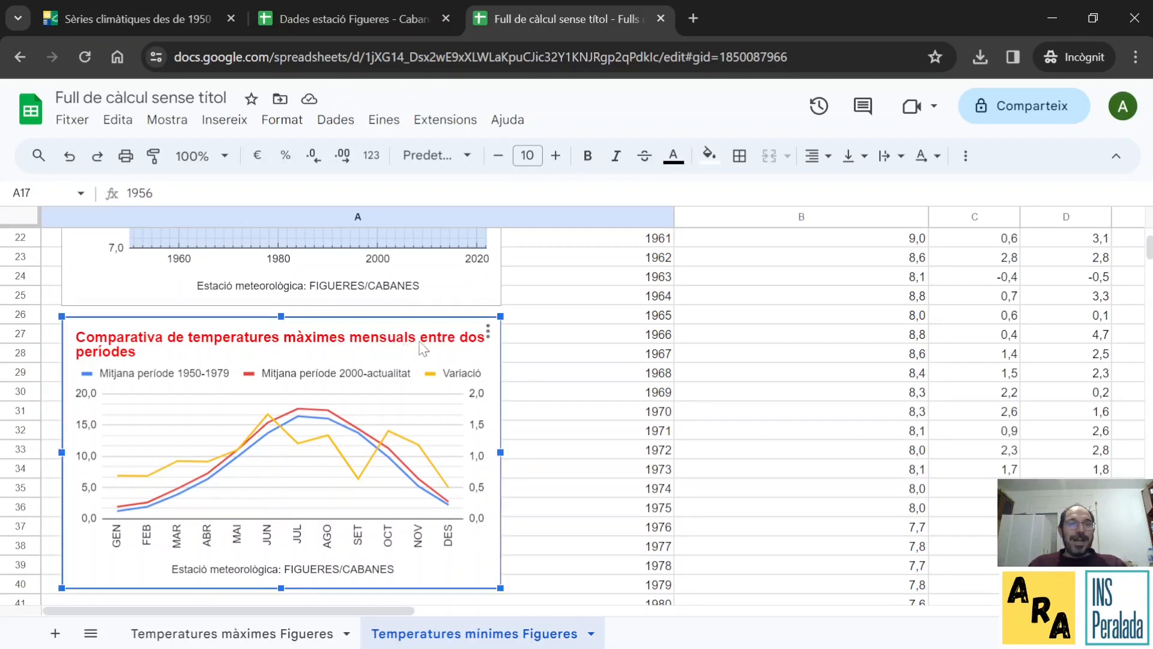
{"action": "scroll", "coordinate": [992, 391], "scroll_direction": "up", "scroll_amount": 7}
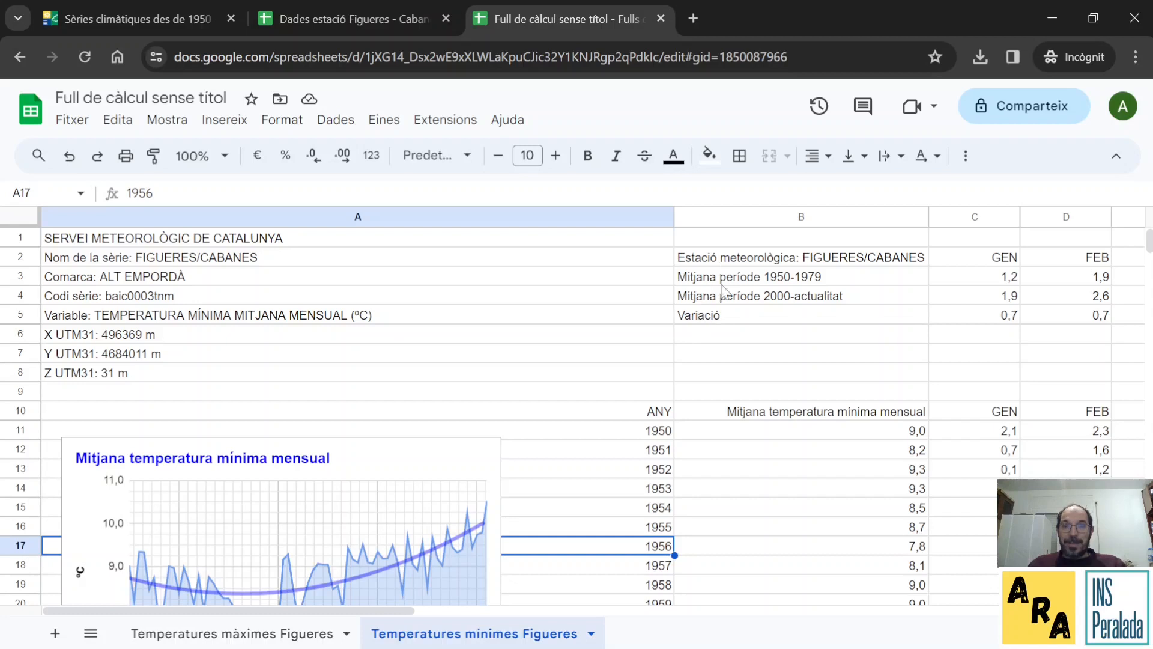
{"action": "scroll", "coordinate": [670, 399], "scroll_direction": "down", "scroll_amount": 6}
{"action": "scroll", "coordinate": [669, 399], "scroll_direction": "down", "scroll_amount": 2}
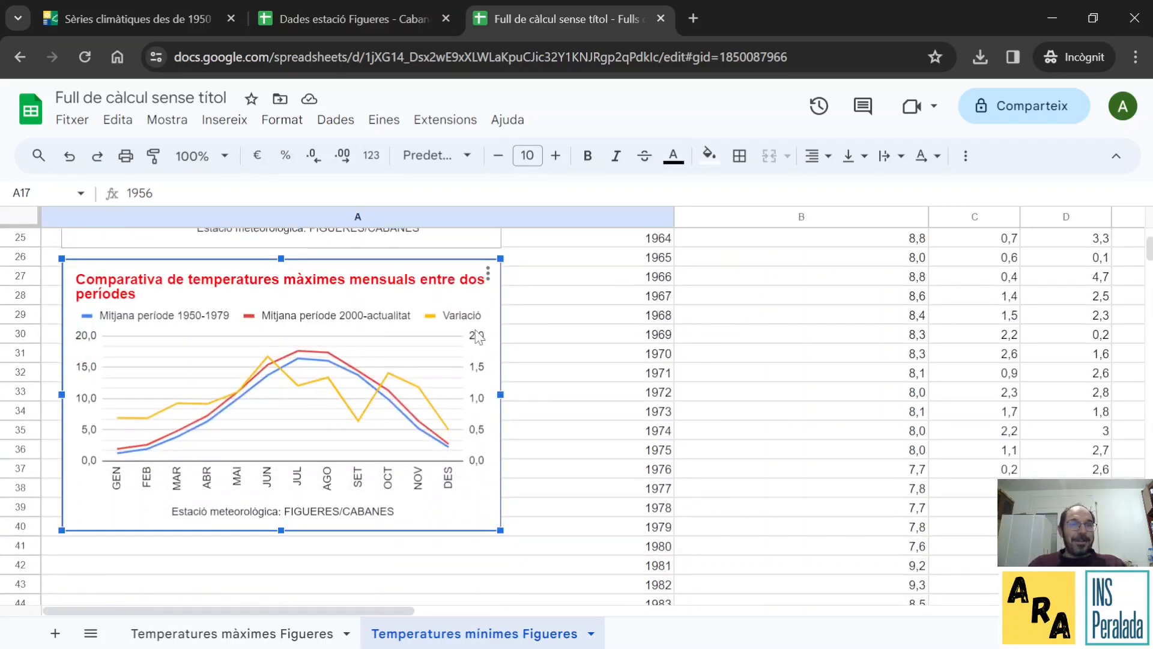
{"action": "left_click", "coordinate": [488, 274]}
{"action": "left_click", "coordinate": [508, 302]}
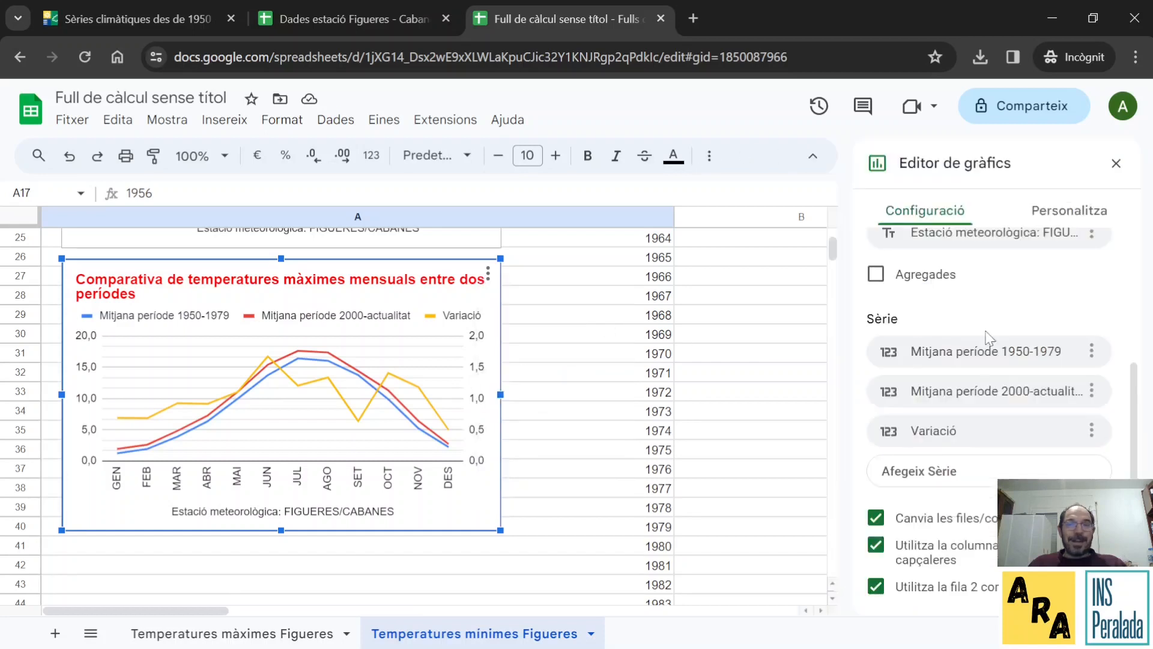
Step: Change the comparison chart's title to "Comparativa de temperatures mínimes mensuals entre dos períodes" and leave the chart editor
{"action": "left_click", "coordinate": [294, 287]}
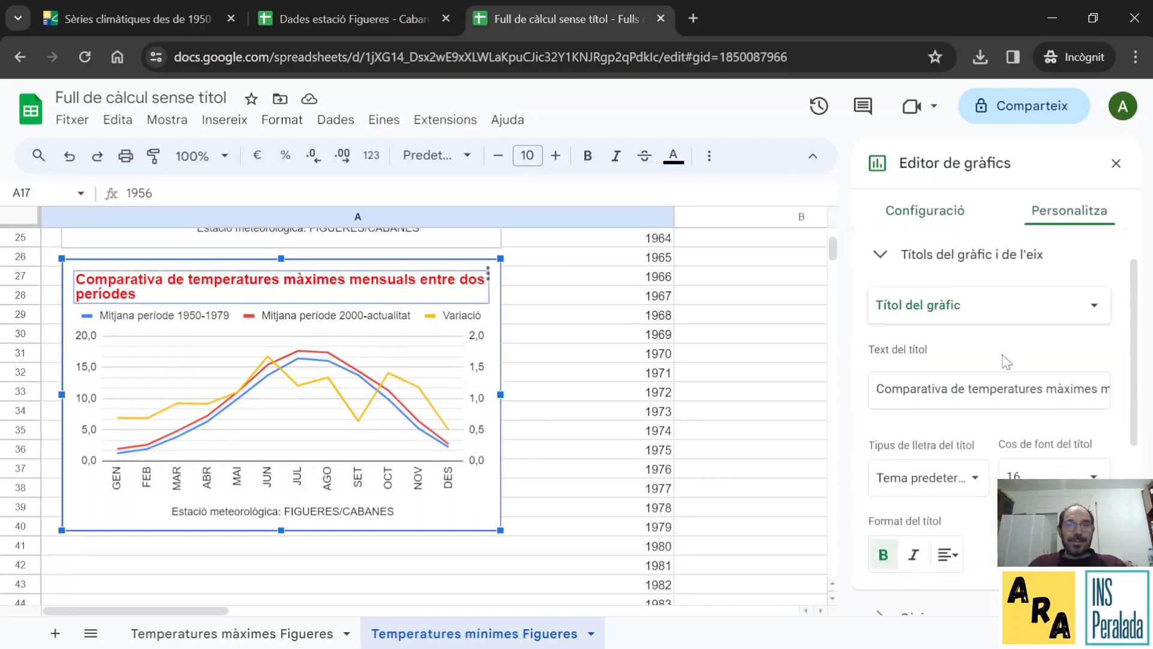
{"action": "left_click", "coordinate": [1057, 389]}
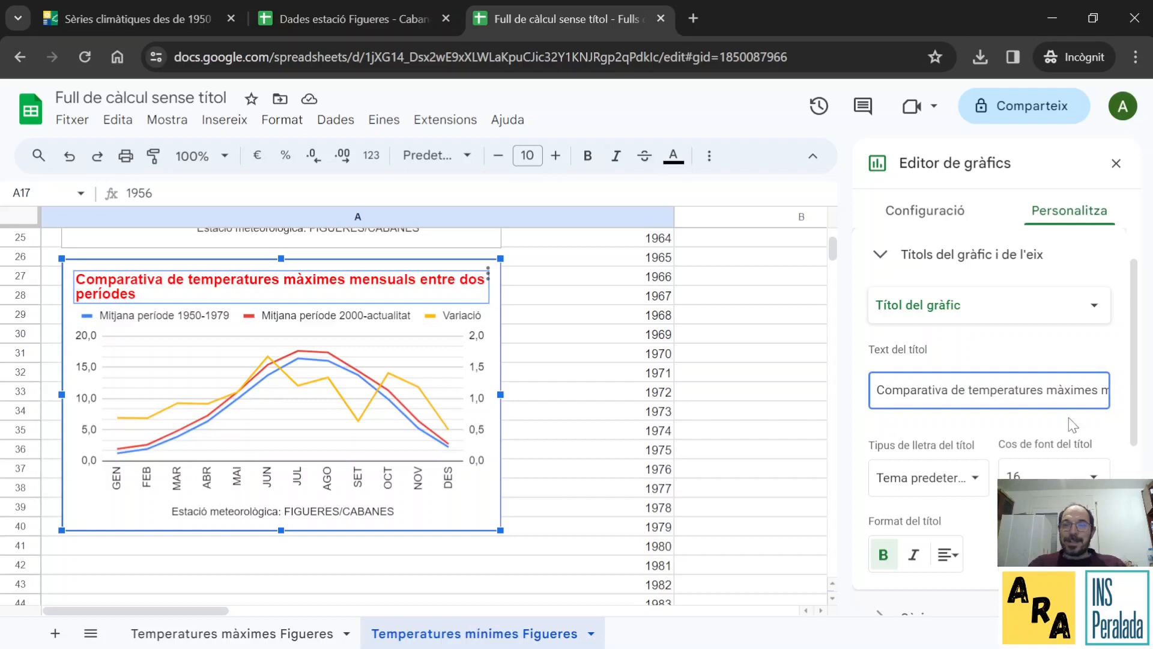
{"action": "type", "text": "ínimes"}
{"action": "key", "text": "Delete"}
{"action": "key", "text": "Delete"}
{"action": "key", "text": "Delete"}
{"action": "key", "text": "Delete"}
{"action": "key", "text": "Delete"}
{"action": "key", "text": "Delete"}
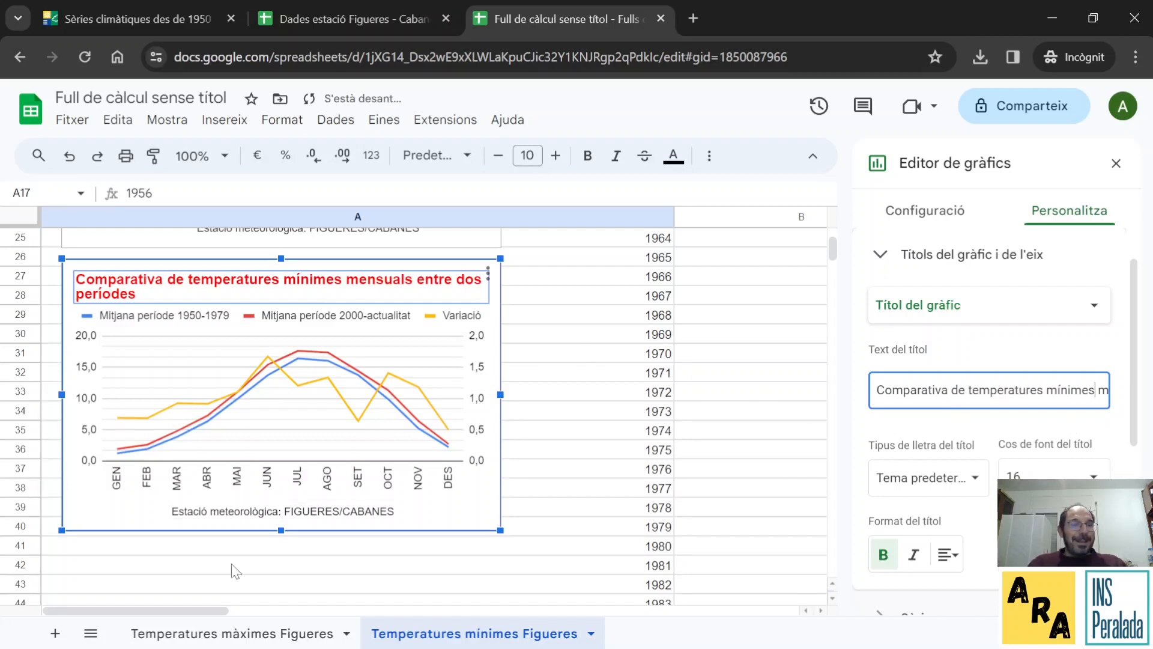
{"action": "left_click", "coordinate": [590, 423]}
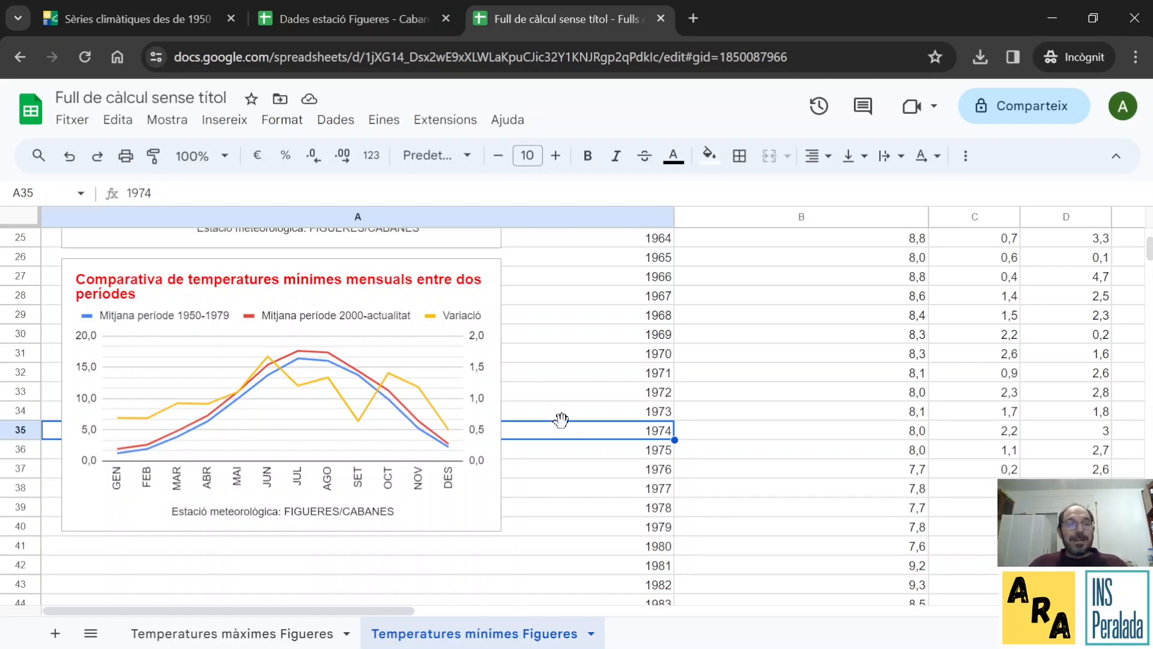
Step: Inspect the formula for the 1950 mean minimum temperature in cell B11
{"action": "scroll", "coordinate": [561, 420], "scroll_direction": "up", "scroll_amount": 8}
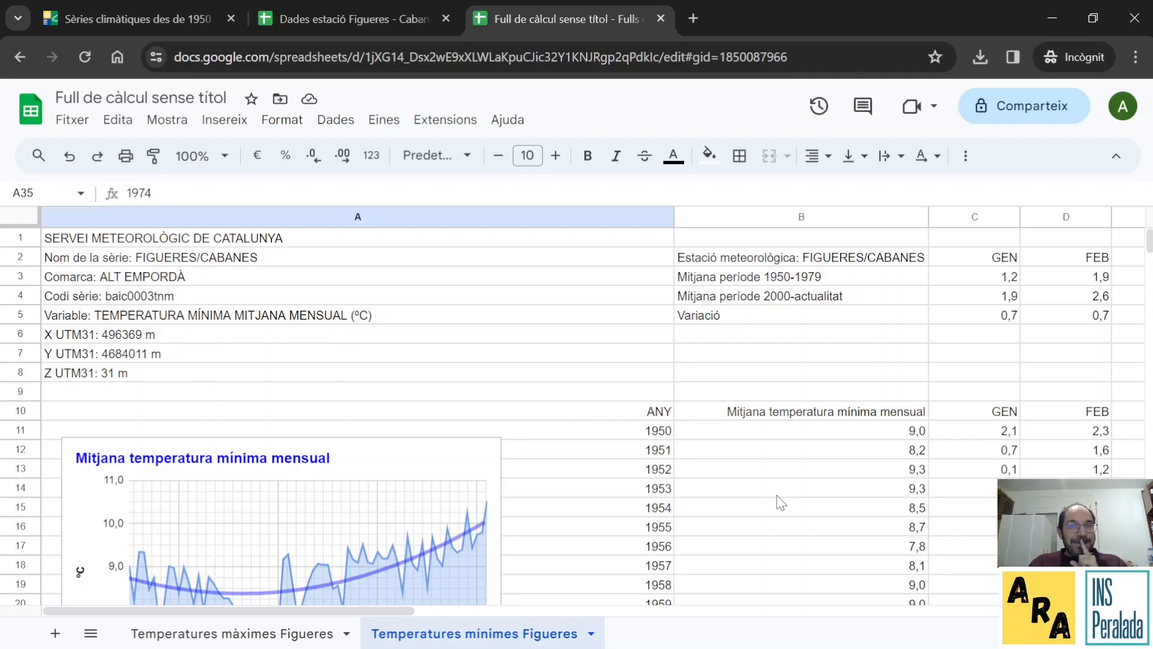
{"action": "left_click", "coordinate": [792, 419]}
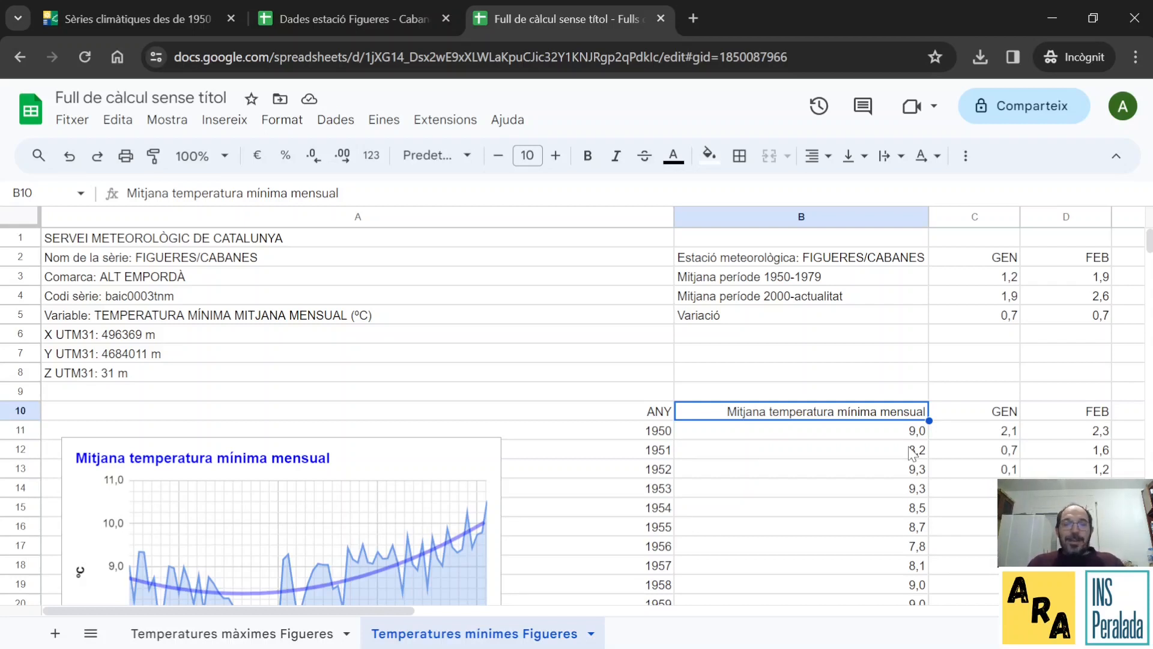
{"action": "key", "text": "Down"}
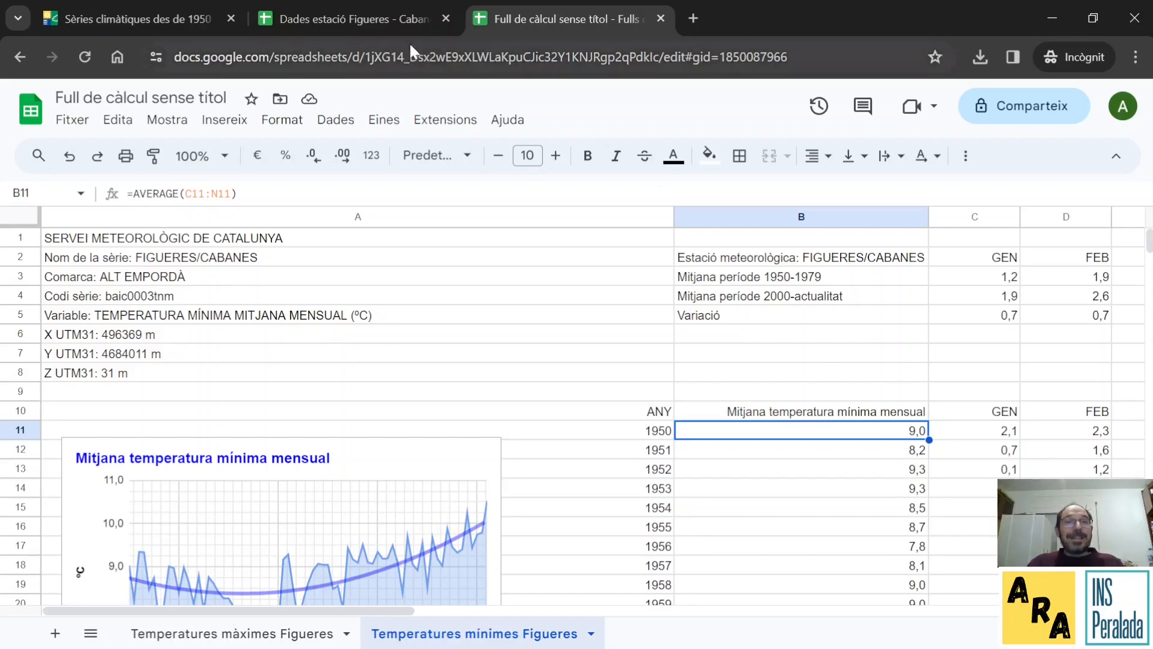
Step: Switch to the Dades estació Figueres - Cabanes spreadsheet and examine the Precipitació acumulada sheet's formulas in C11 and D3
{"action": "left_click", "coordinate": [391, 22]}
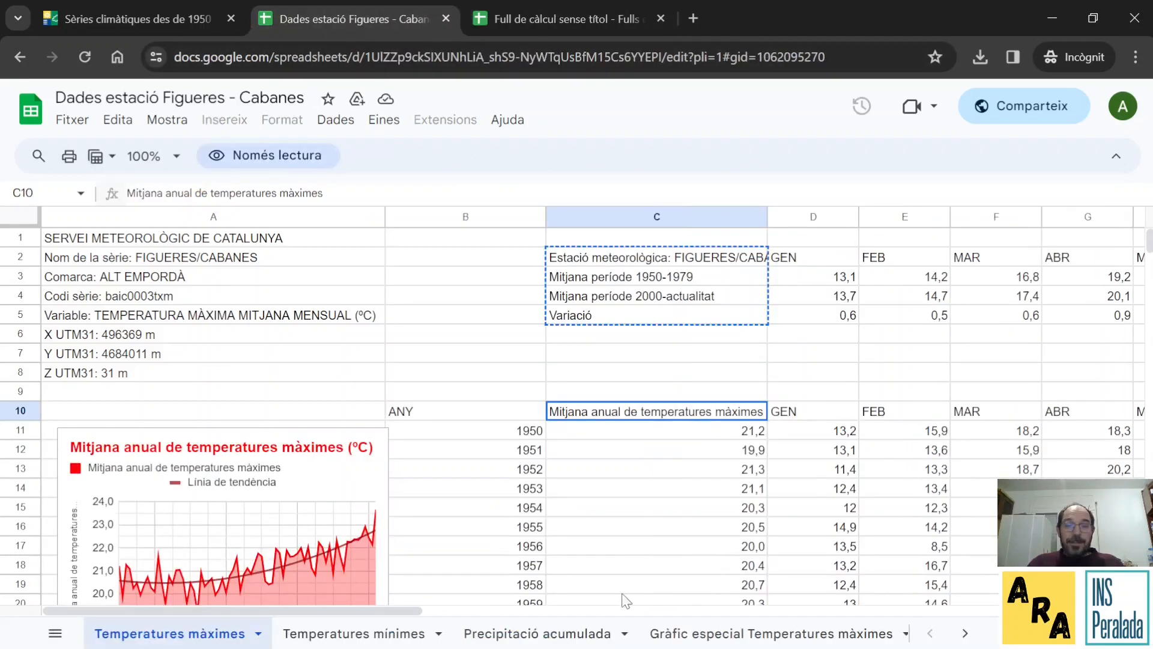
{"action": "left_click", "coordinate": [558, 632]}
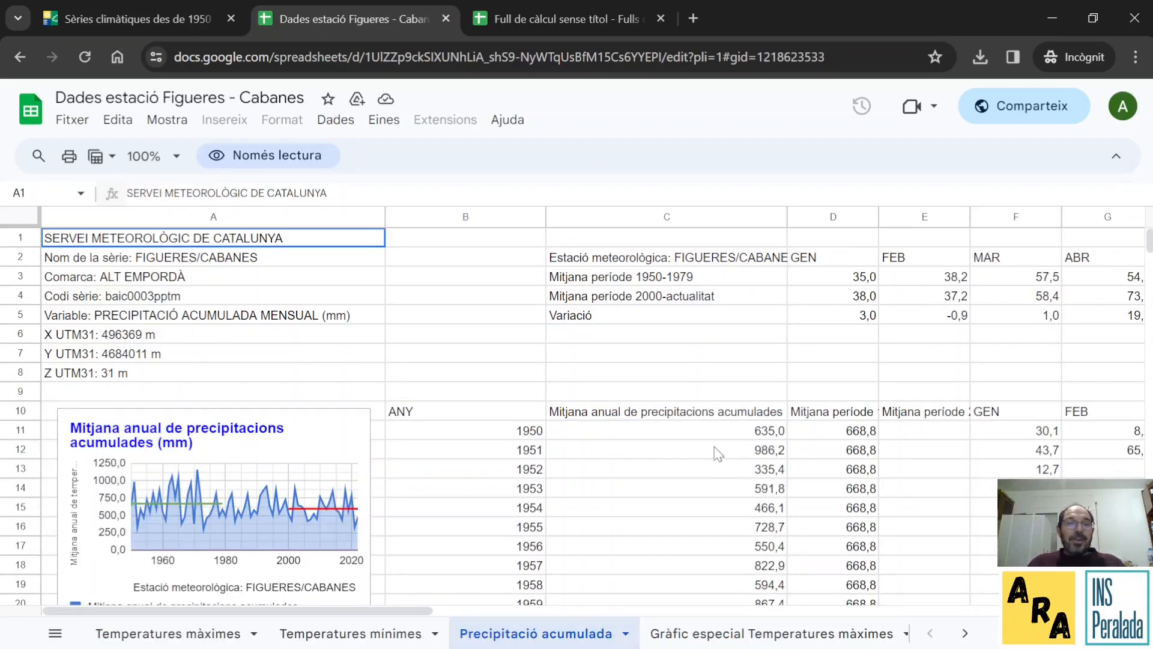
{"action": "scroll", "coordinate": [718, 453], "scroll_direction": "down", "scroll_amount": 2}
{"action": "left_click", "coordinate": [746, 397]}
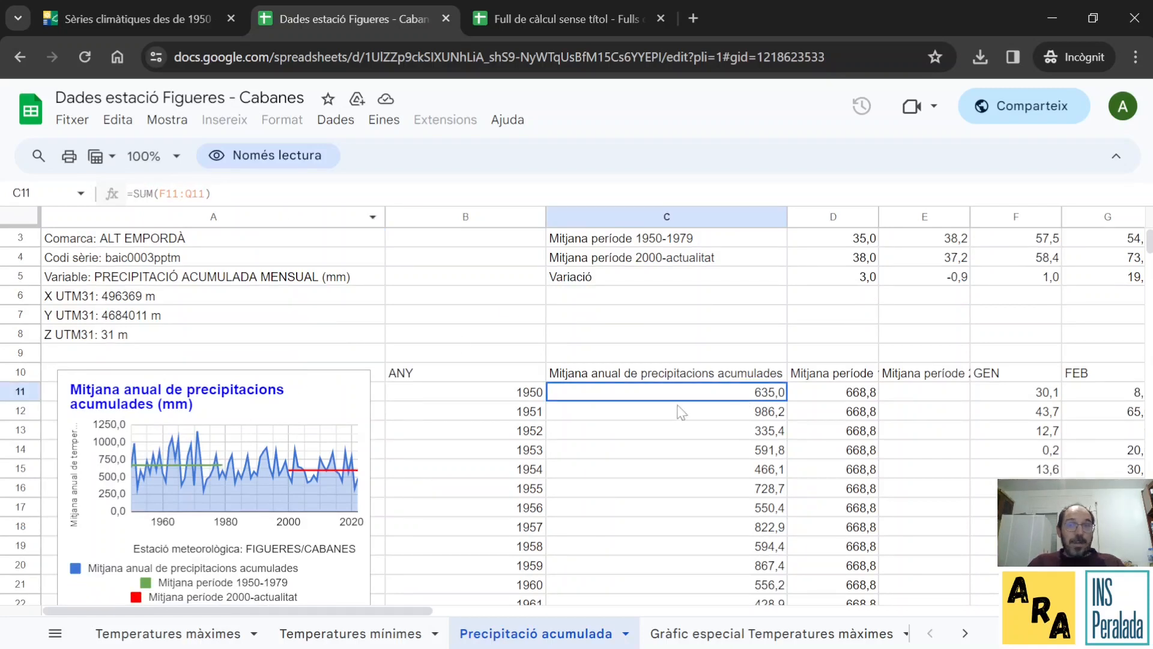
{"action": "scroll", "coordinate": [786, 468], "scroll_direction": "up", "scroll_amount": 2}
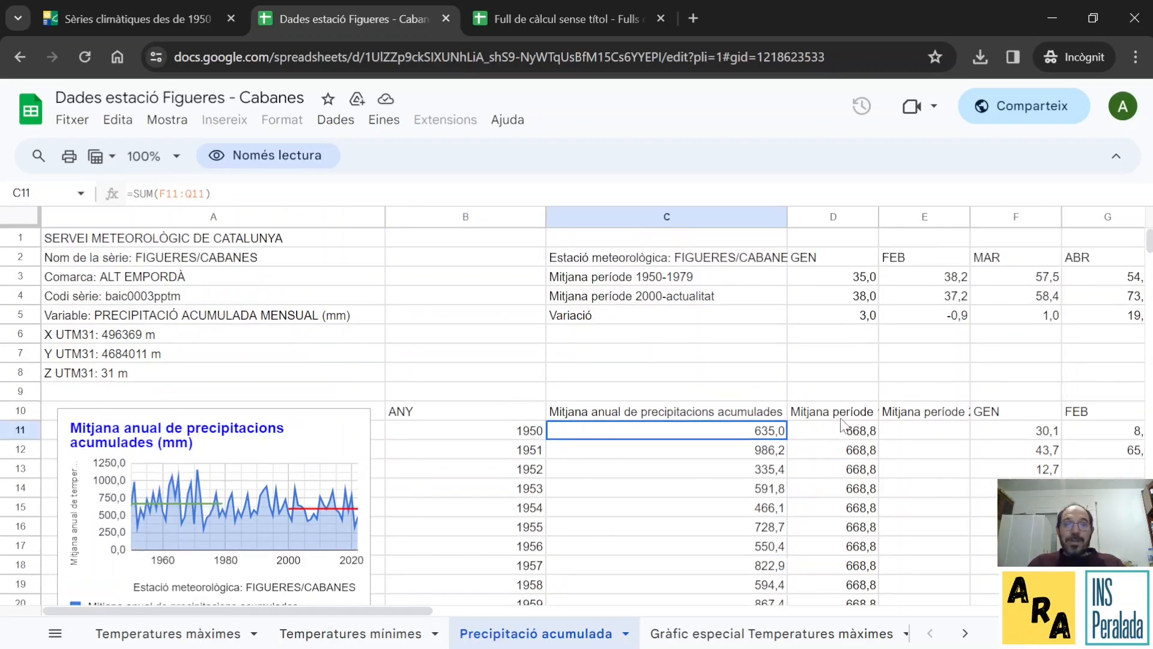
{"action": "left_click", "coordinate": [833, 275]}
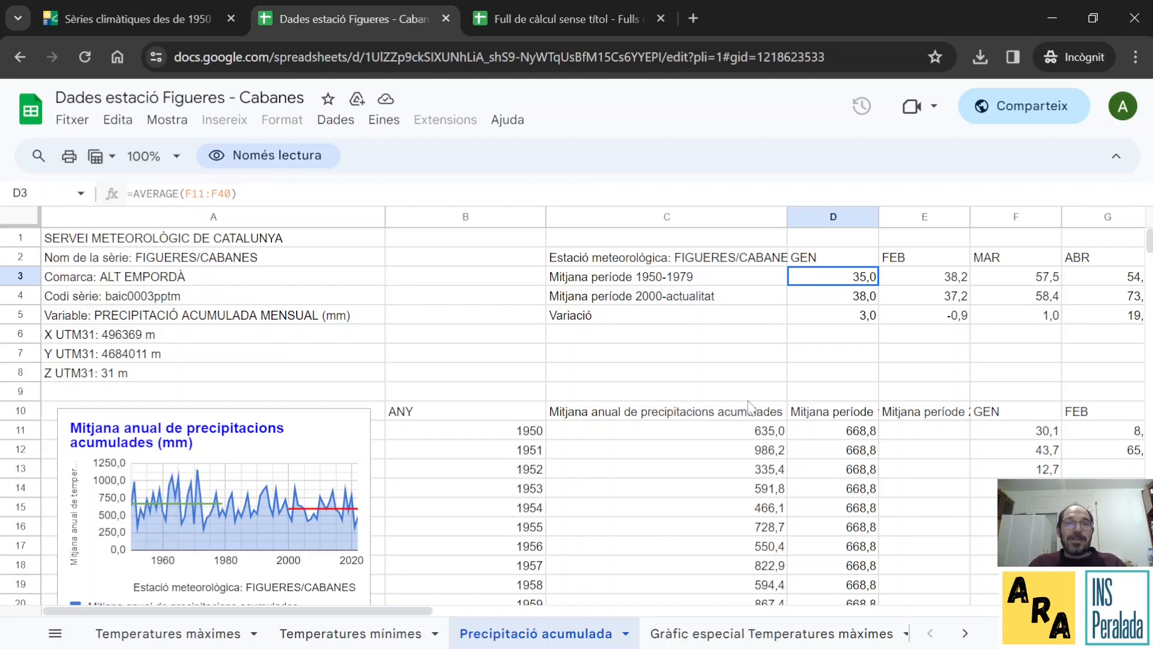
{"action": "left_click", "coordinate": [715, 440]}
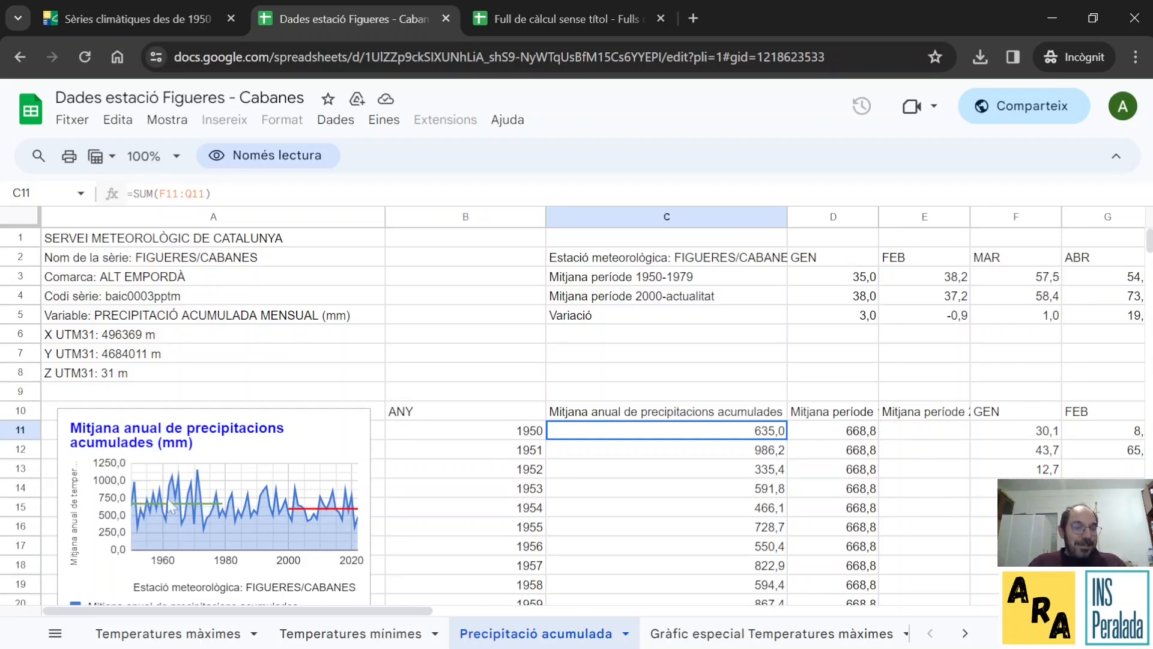
Step: Examine the 1950-1979 mean column and charts, checking the formula in D11 and its source cell P3
{"action": "scroll", "coordinate": [171, 507], "scroll_direction": "down", "scroll_amount": 1}
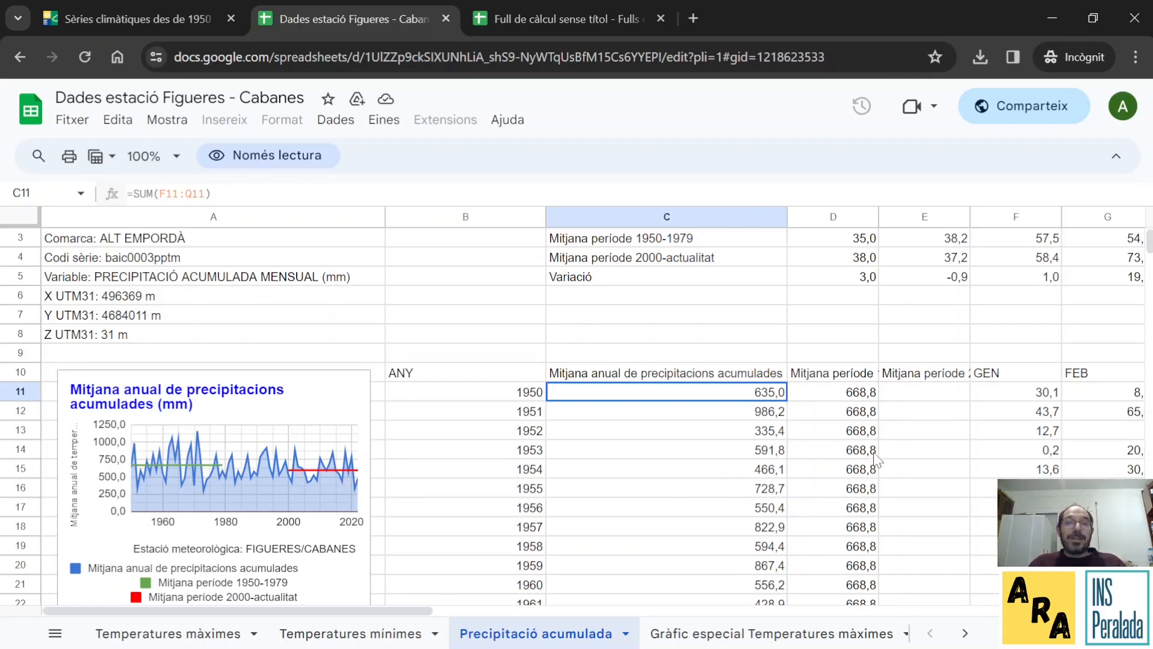
{"action": "left_click", "coordinate": [849, 392]}
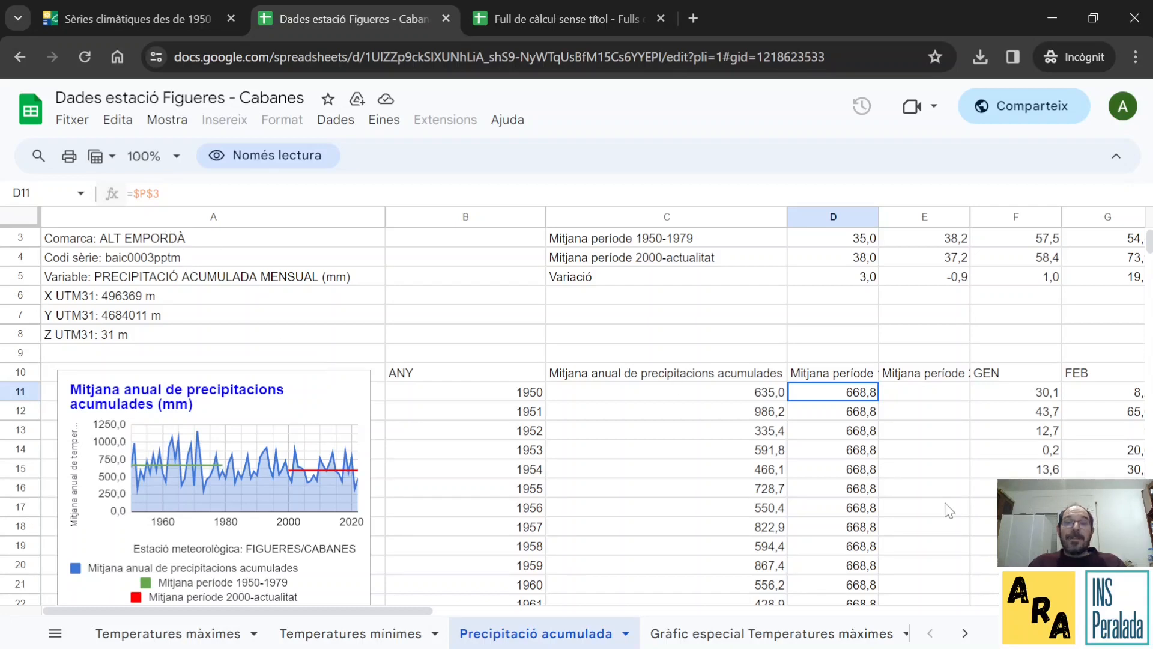
{"action": "scroll", "coordinate": [949, 509], "scroll_direction": "down", "scroll_amount": 5}
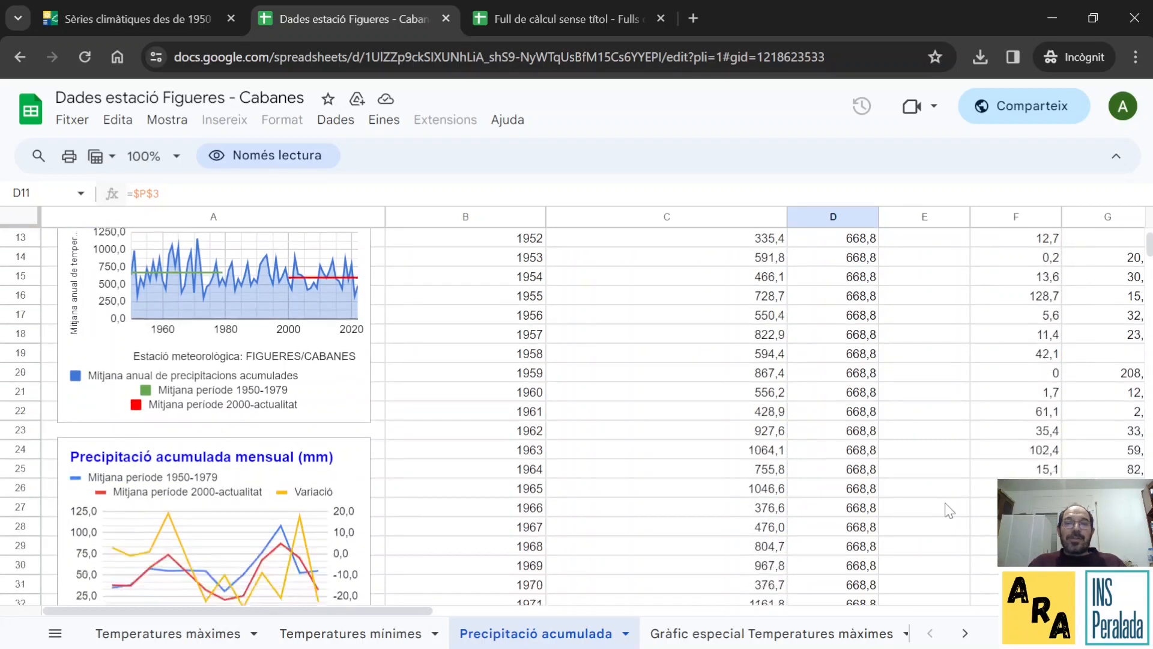
{"action": "scroll", "coordinate": [949, 509], "scroll_direction": "down", "scroll_amount": 2}
{"action": "scroll", "coordinate": [949, 509], "scroll_direction": "up", "scroll_amount": 8}
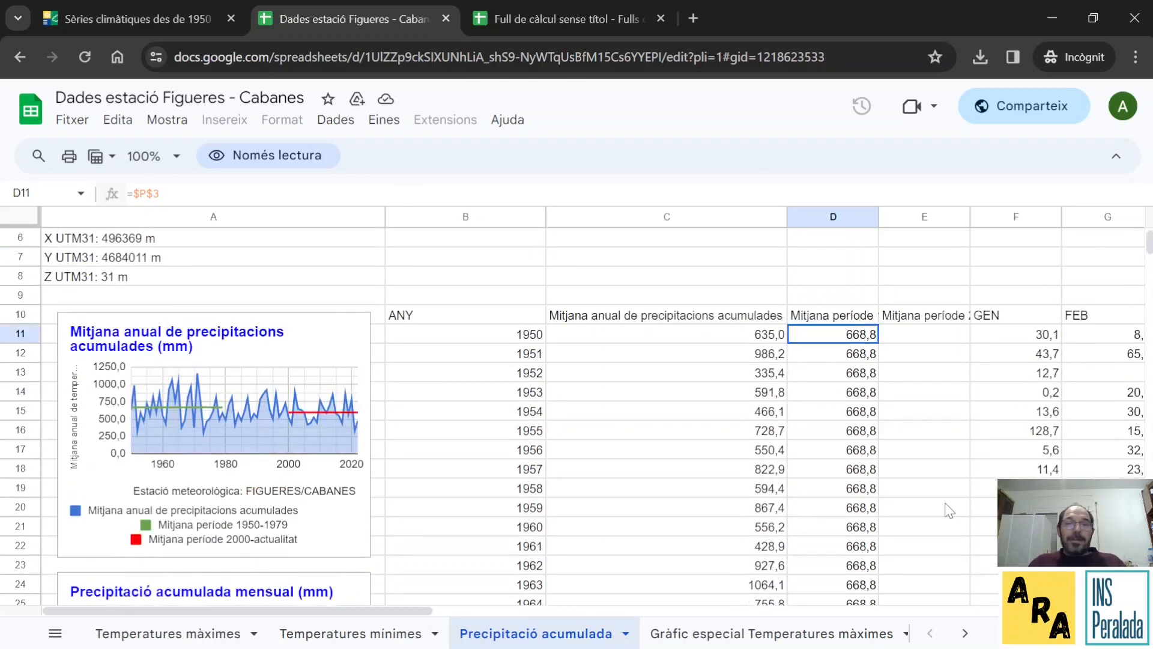
{"action": "left_click_drag", "start_coordinate": [385, 611], "coordinate": [835, 612]}
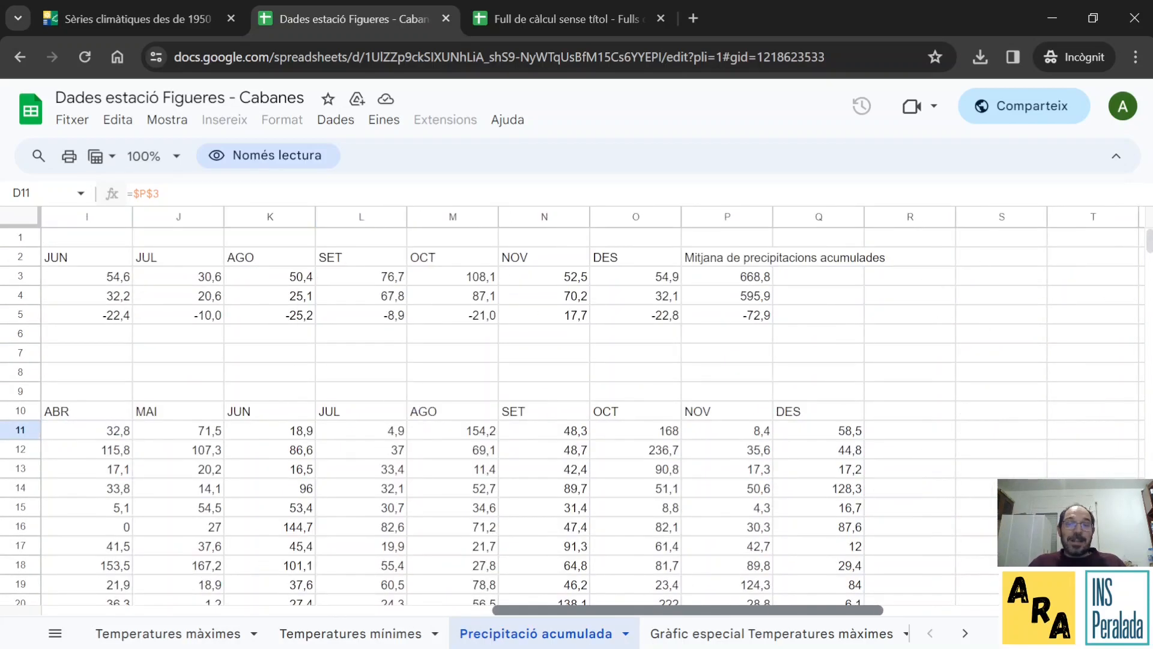
{"action": "left_click", "coordinate": [753, 281]}
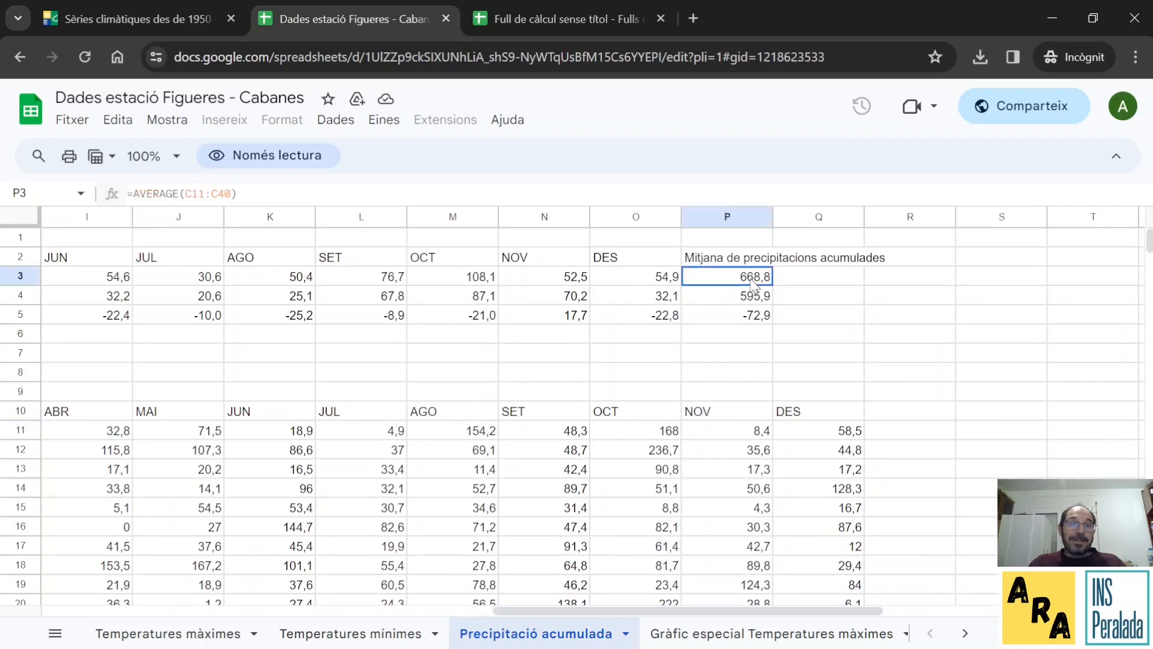
Step: Review the monthly means for both periods and the Mitjana de precipitacions acumulades column on the Precipitació acumulada sheet
{"action": "left_click_drag", "start_coordinate": [783, 614], "coordinate": [552, 586]}
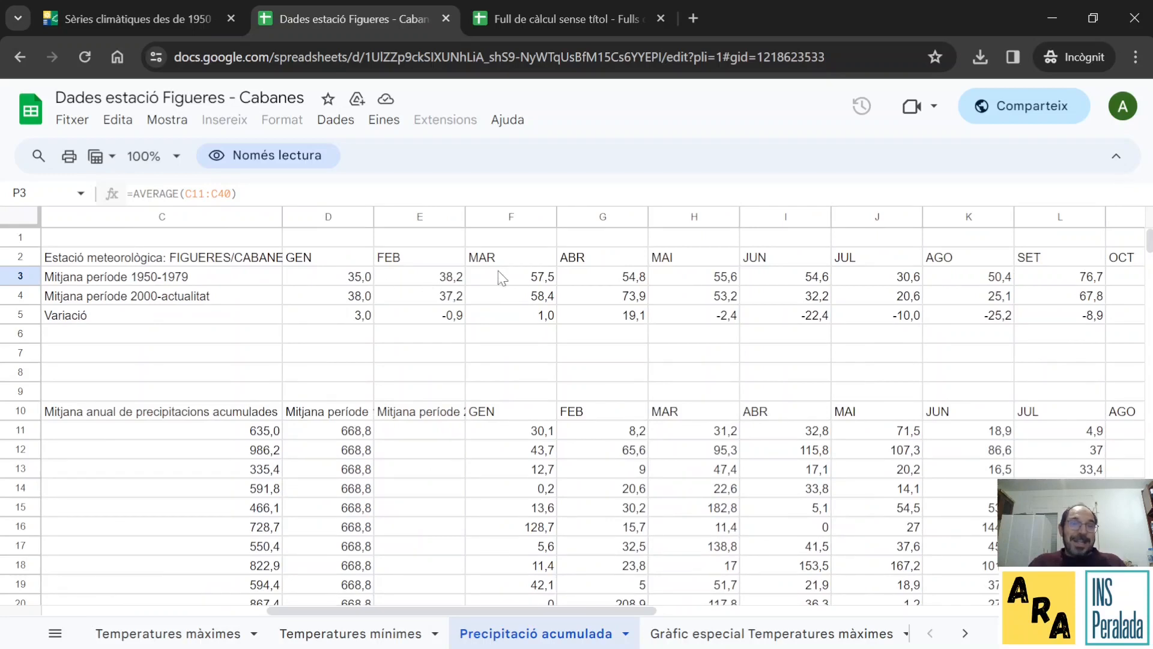
{"action": "left_click_drag", "start_coordinate": [543, 610], "coordinate": [814, 613]}
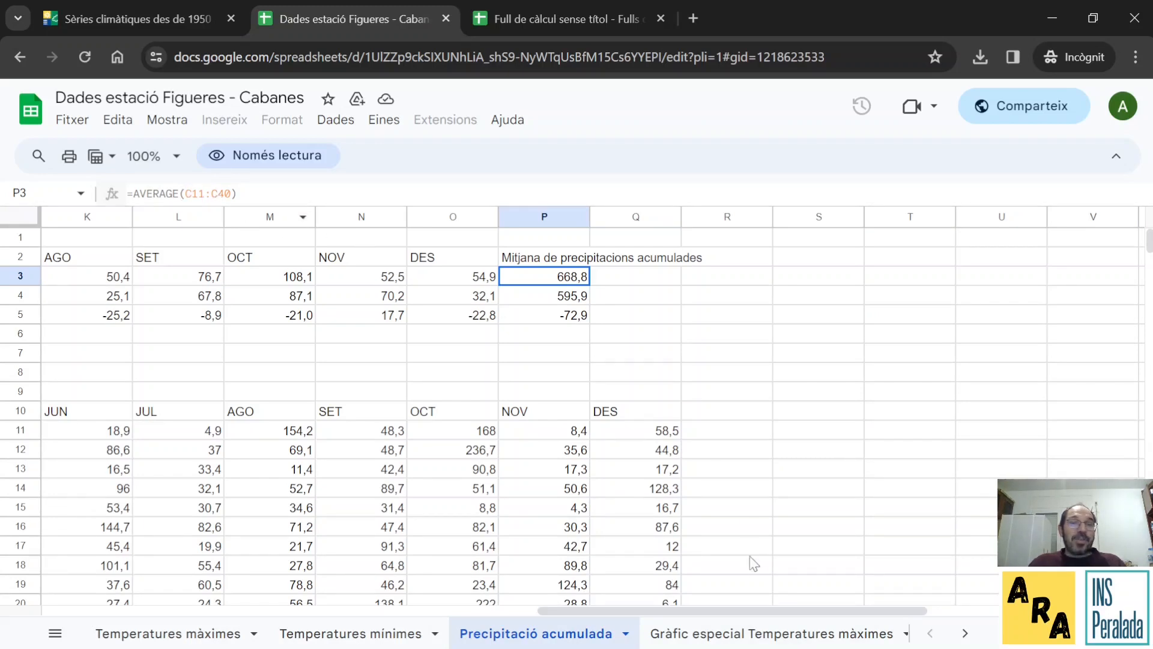
{"action": "left_click_drag", "start_coordinate": [784, 611], "coordinate": [489, 585]}
Step: Inspect the 1950 accumulated precipitation formula in C11, and examine the yearly values and the annual precipitation chart
{"action": "left_click", "coordinate": [236, 441]}
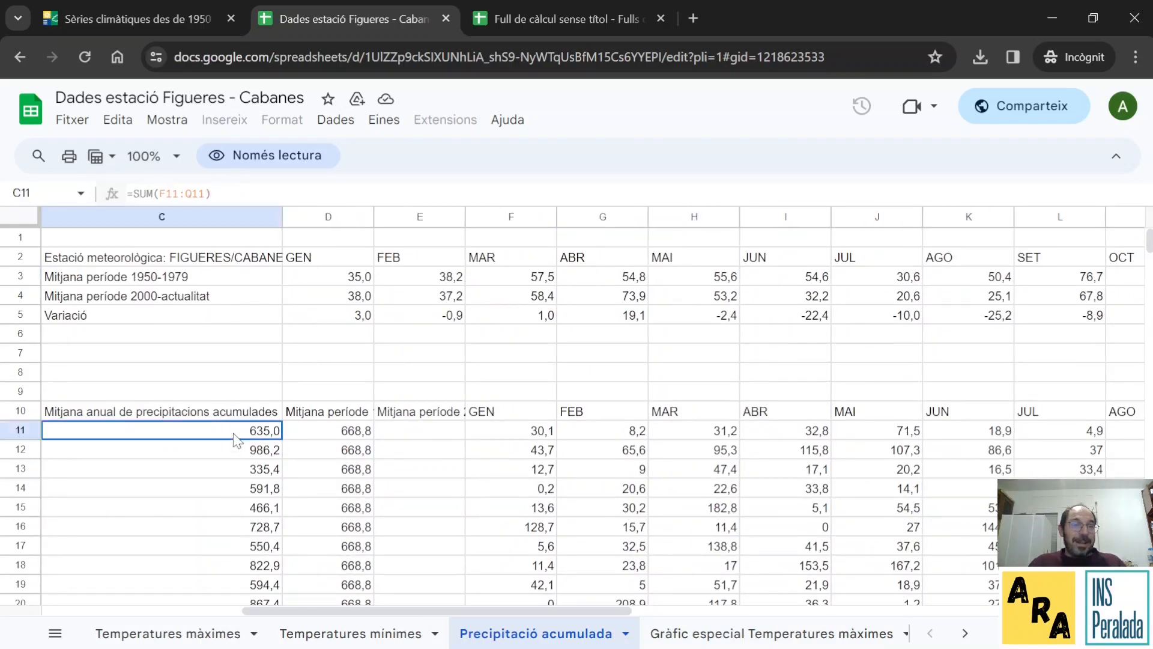
{"action": "scroll", "coordinate": [247, 507], "scroll_direction": "down", "scroll_amount": 5}
{"action": "scroll", "coordinate": [246, 507], "scroll_direction": "down", "scroll_amount": 1}
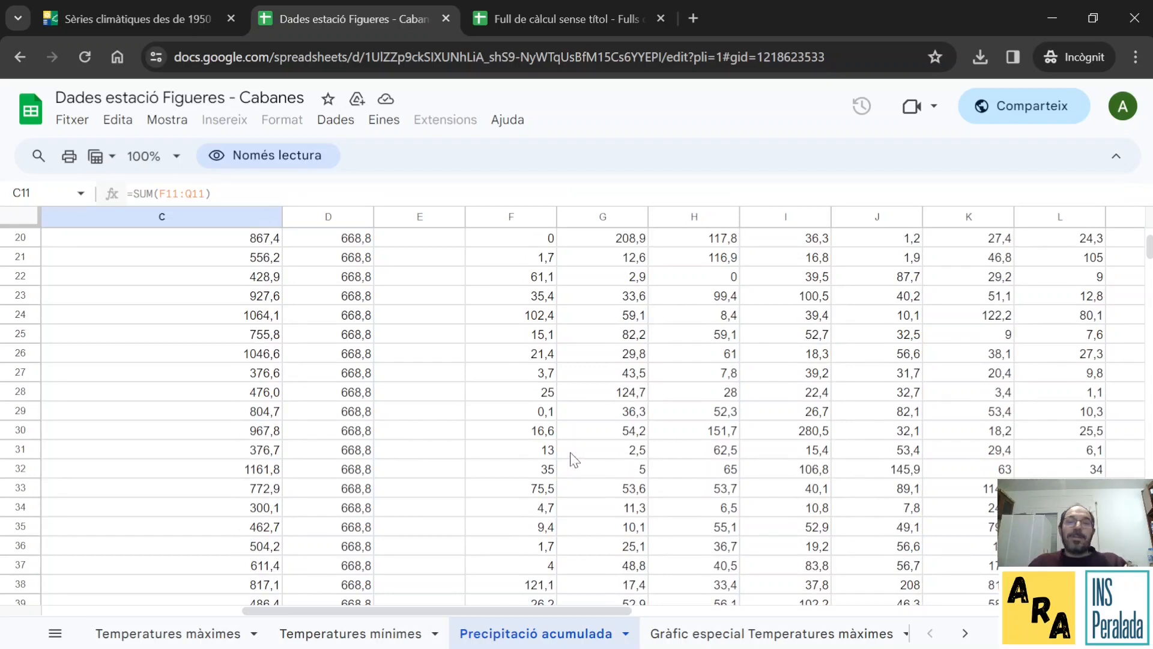
{"action": "scroll", "coordinate": [676, 471], "scroll_direction": "up", "scroll_amount": 6}
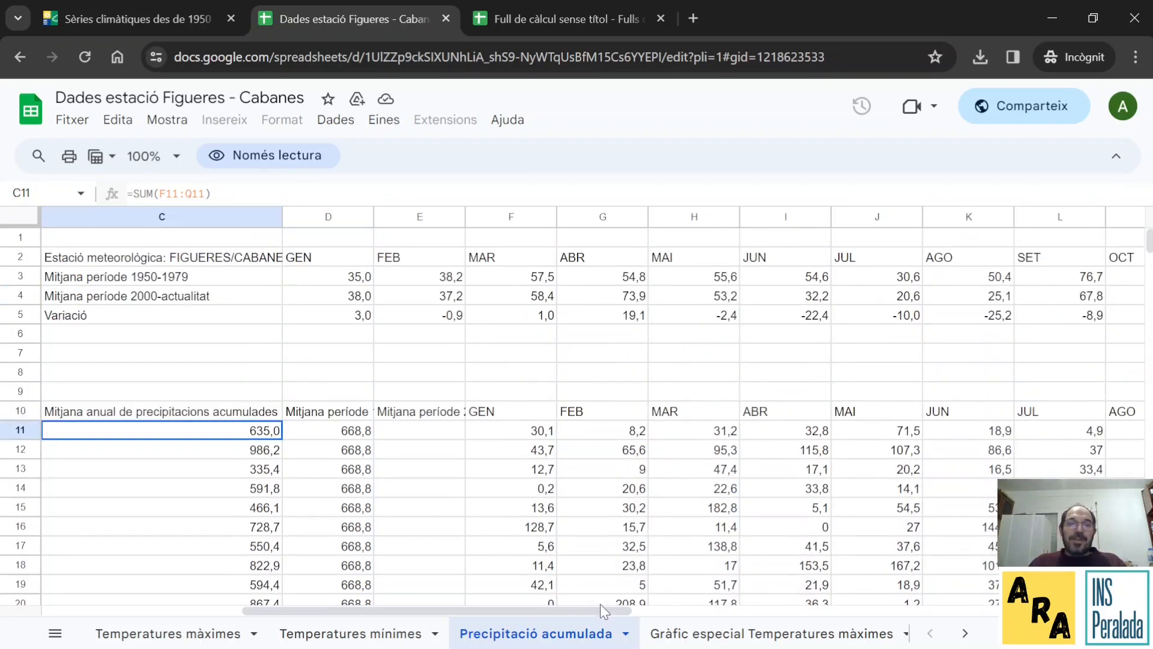
{"action": "left_click_drag", "start_coordinate": [598, 608], "coordinate": [402, 608]}
{"action": "scroll", "coordinate": [446, 491], "scroll_direction": "down", "scroll_amount": 5}
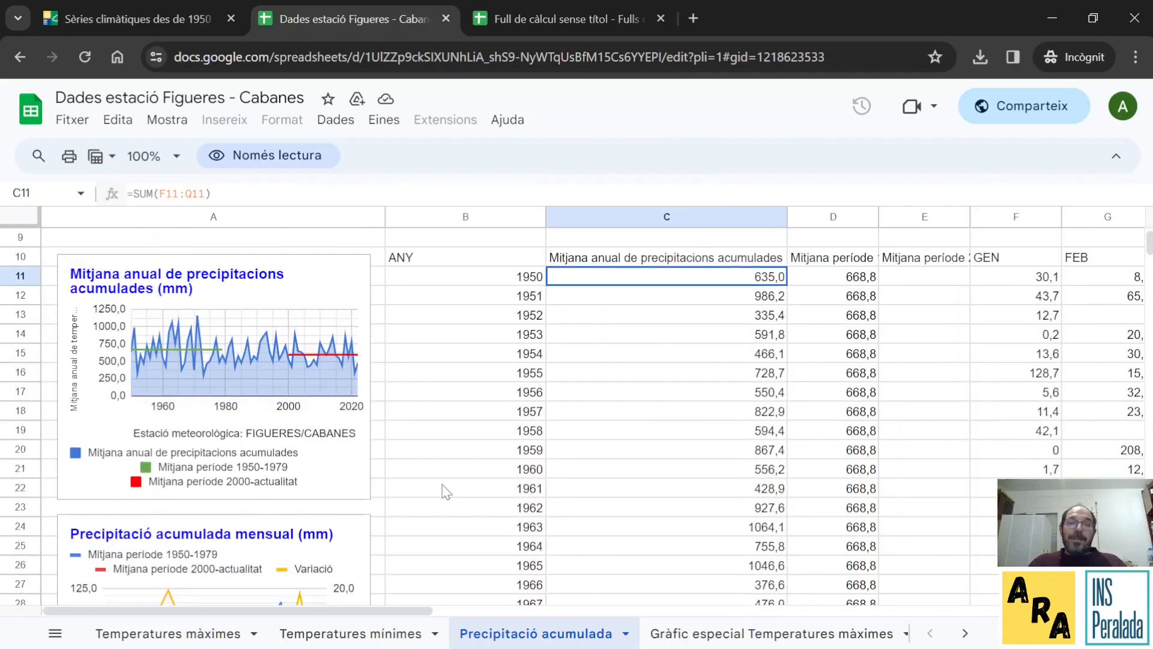